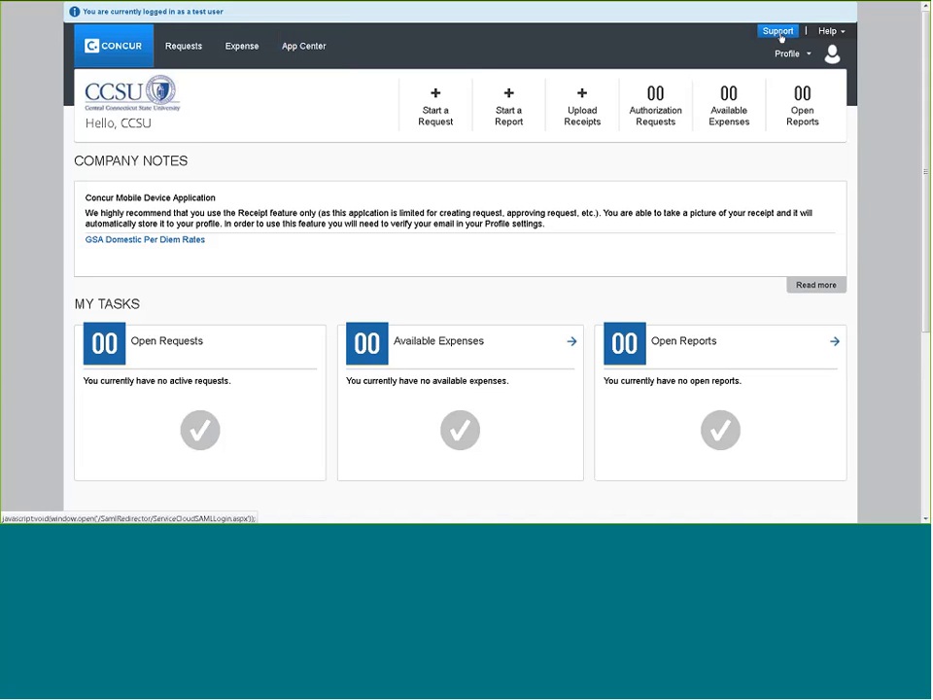
left_click(827, 34)
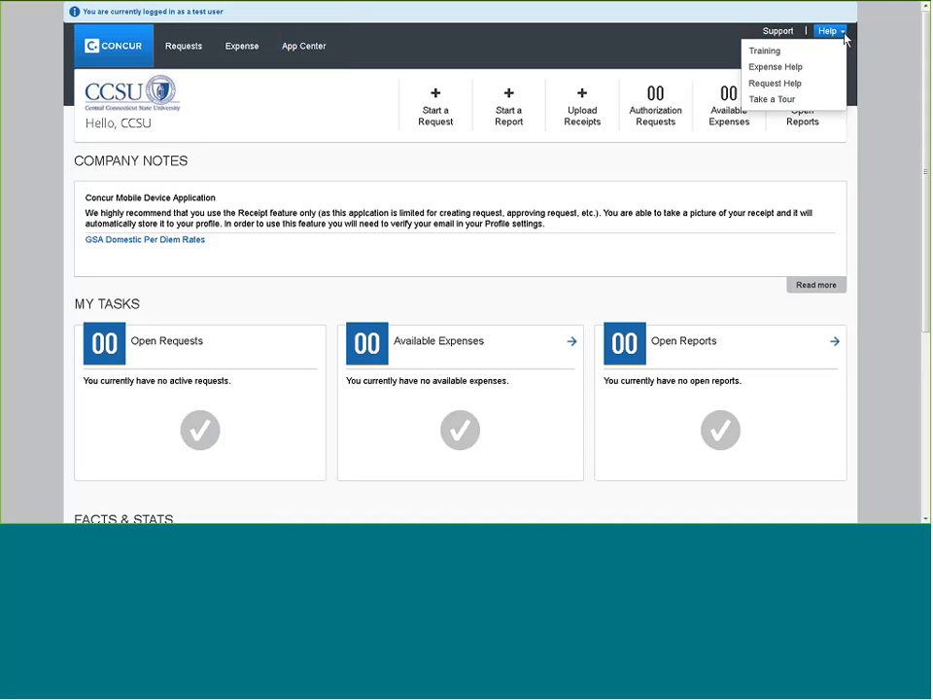
left_click(811, 101)
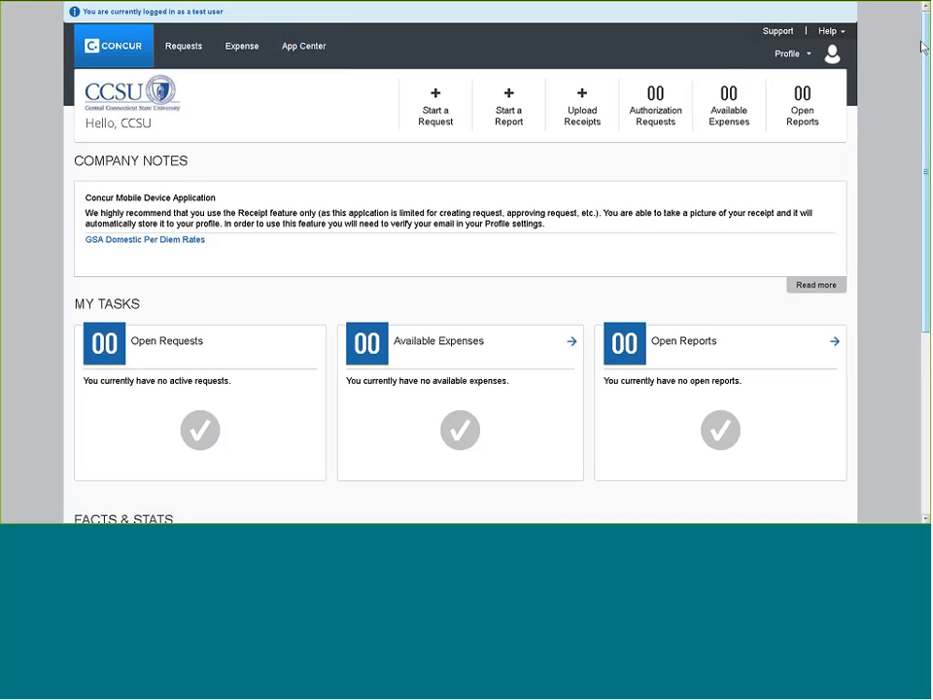
left_click(840, 34)
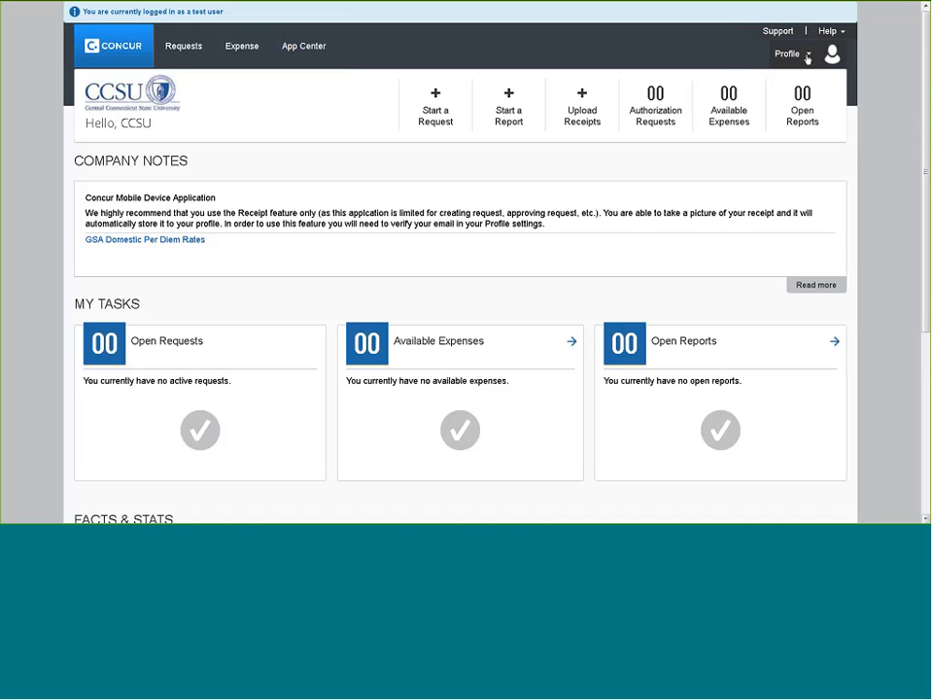
Open the profile settings and look over the Your Information, Request Settings, Expense Settings and Other Settings groups.
left_click(808, 57)
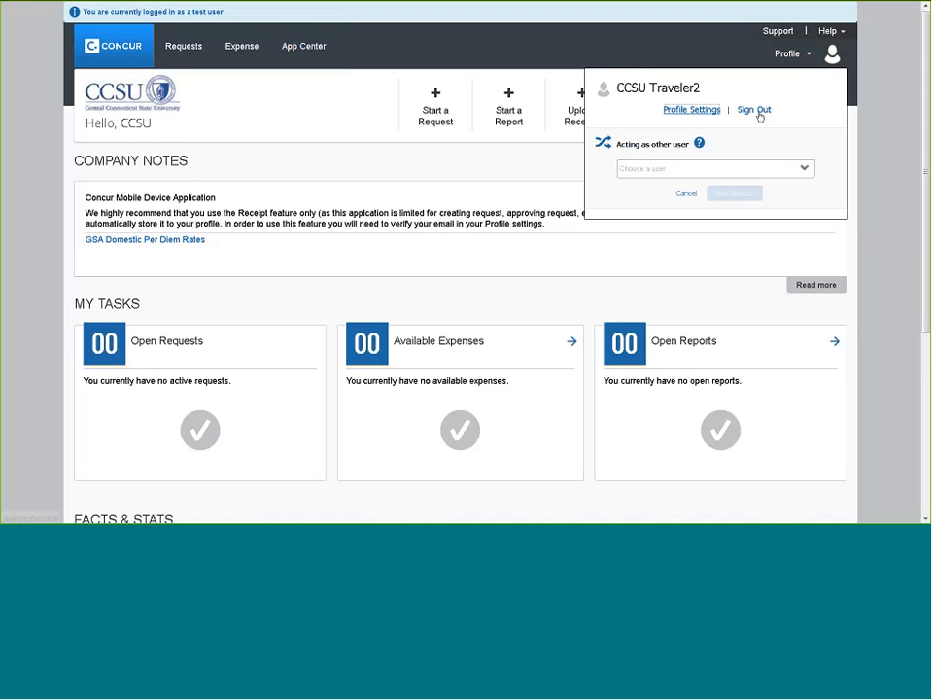
left_click(691, 110)
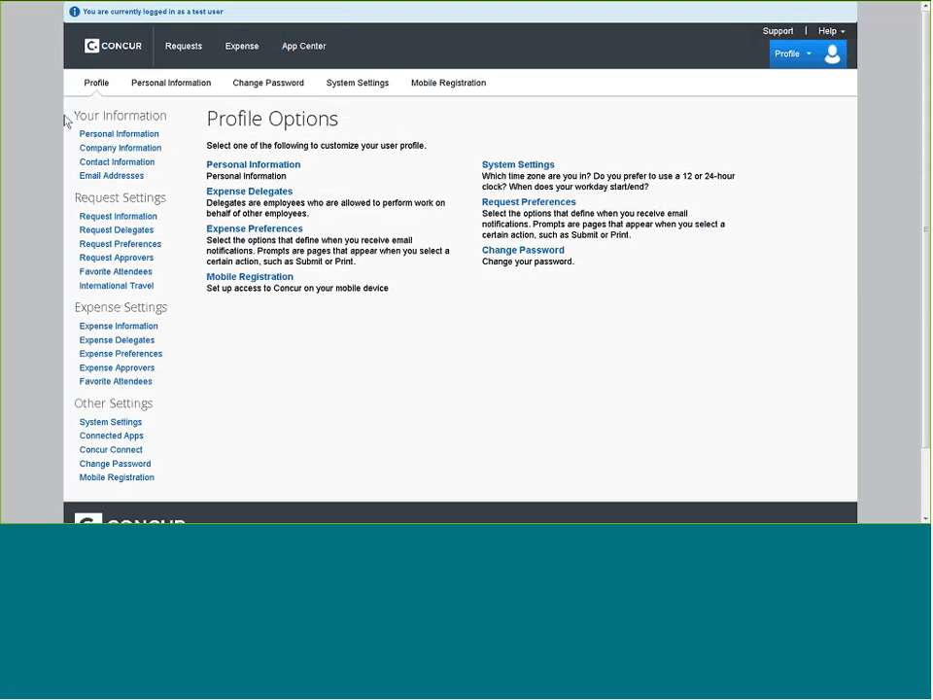
left_click_drag(66, 121, 168, 117)
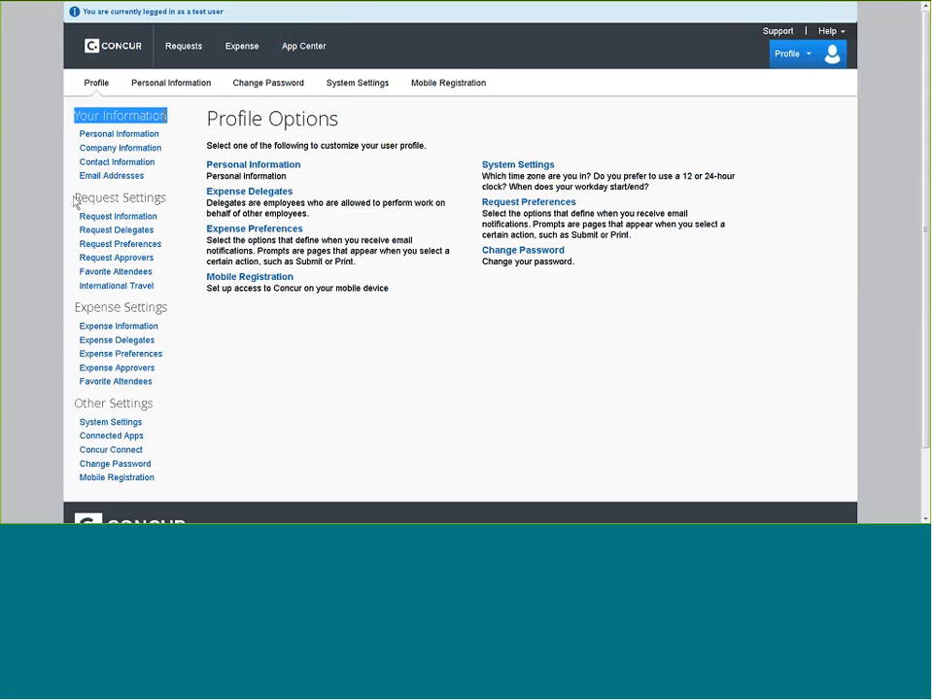
left_click_drag(75, 201, 169, 203)
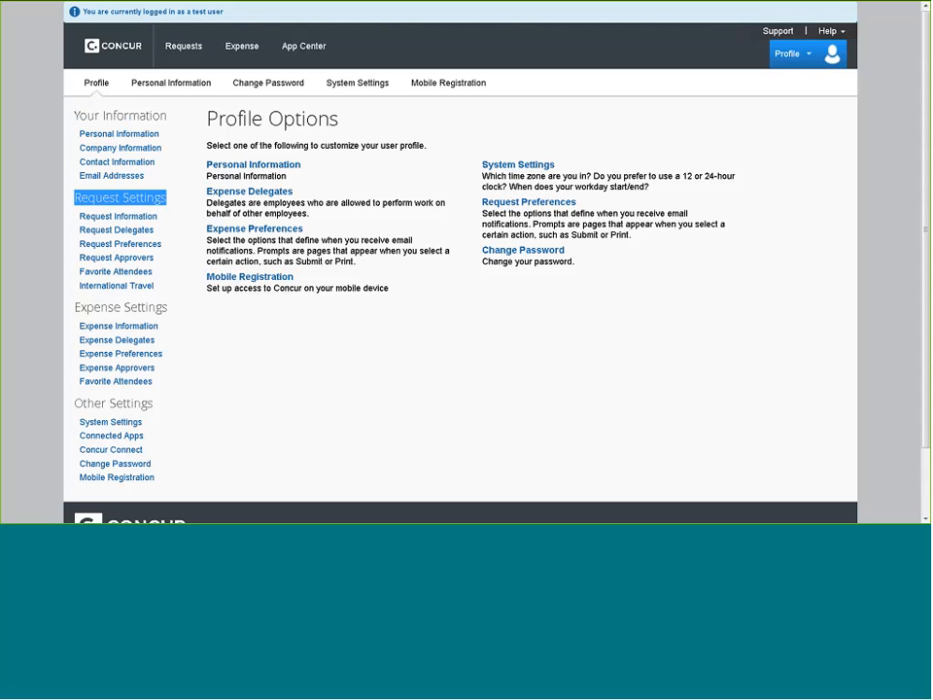
left_click_drag(75, 307, 165, 307)
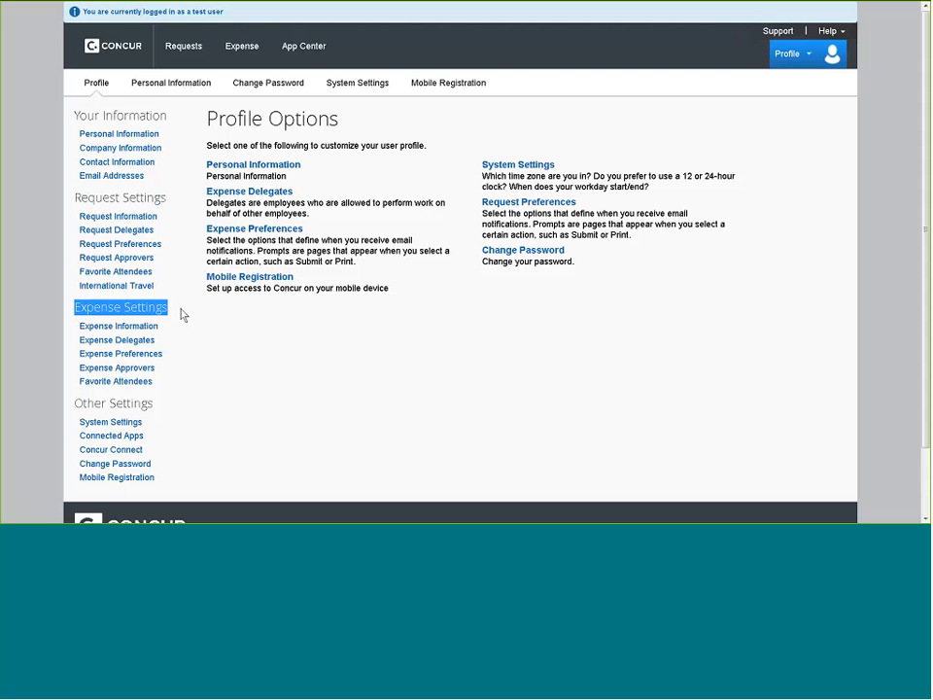
left_click_drag(75, 402, 160, 409)
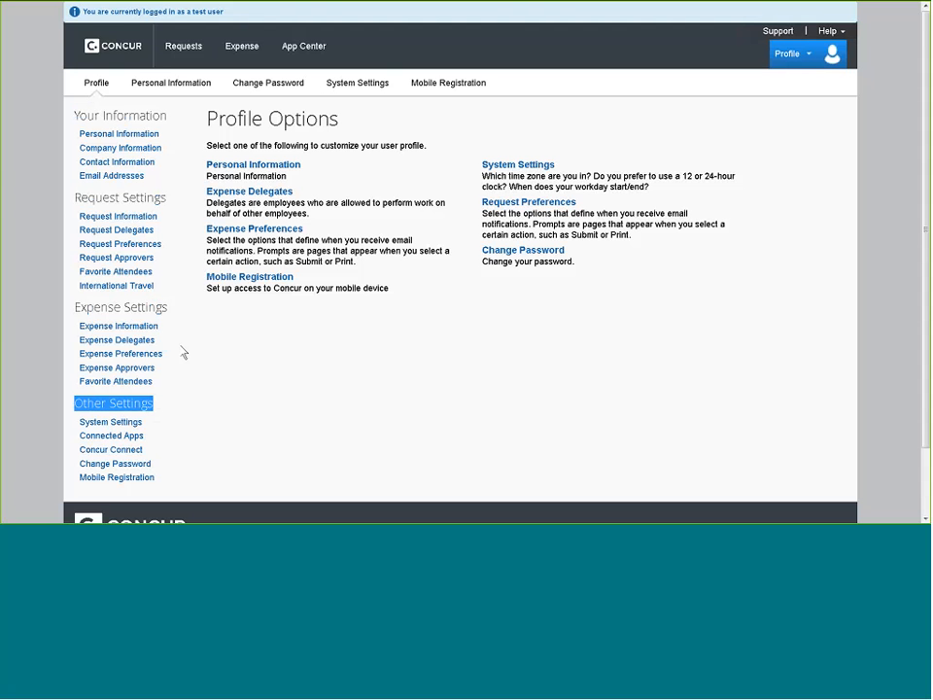
left_click(99, 112)
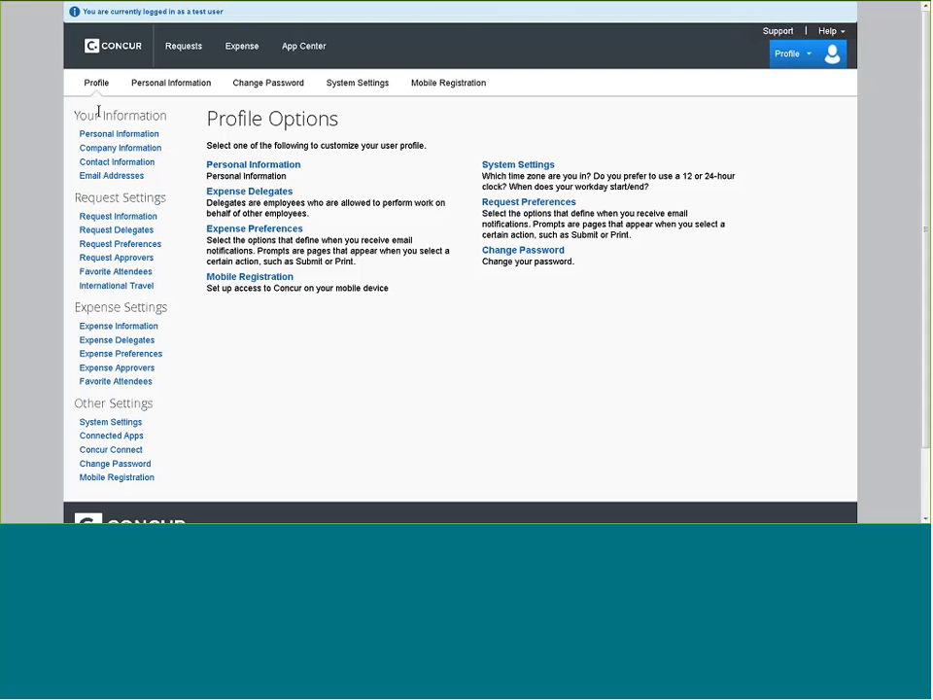
left_click_drag(74, 114, 171, 129)
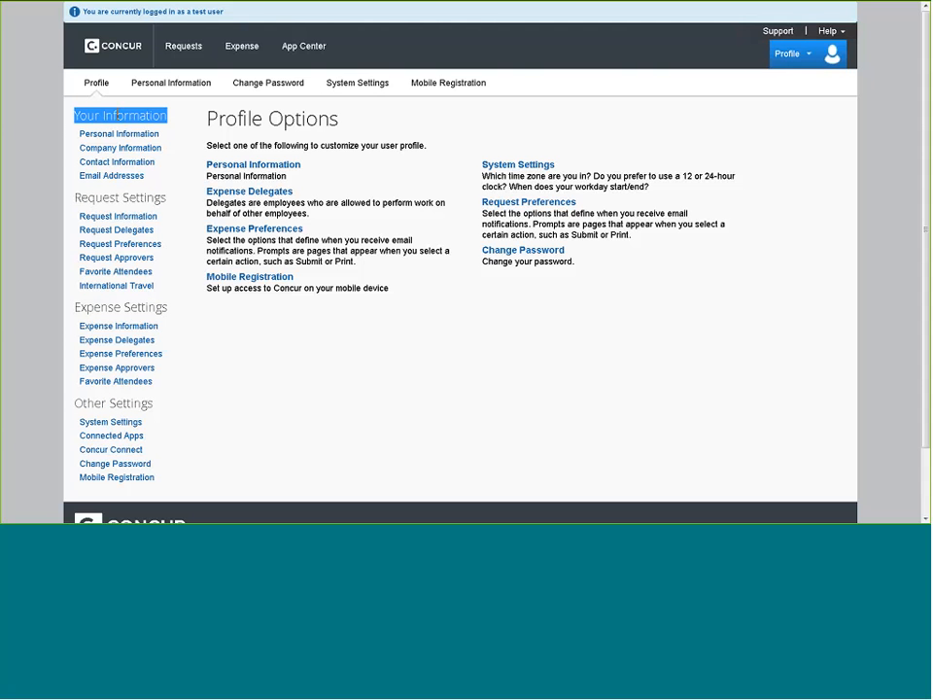
Open the profile's email addresses and request a verification code for the Email 1 address.
left_click(107, 179)
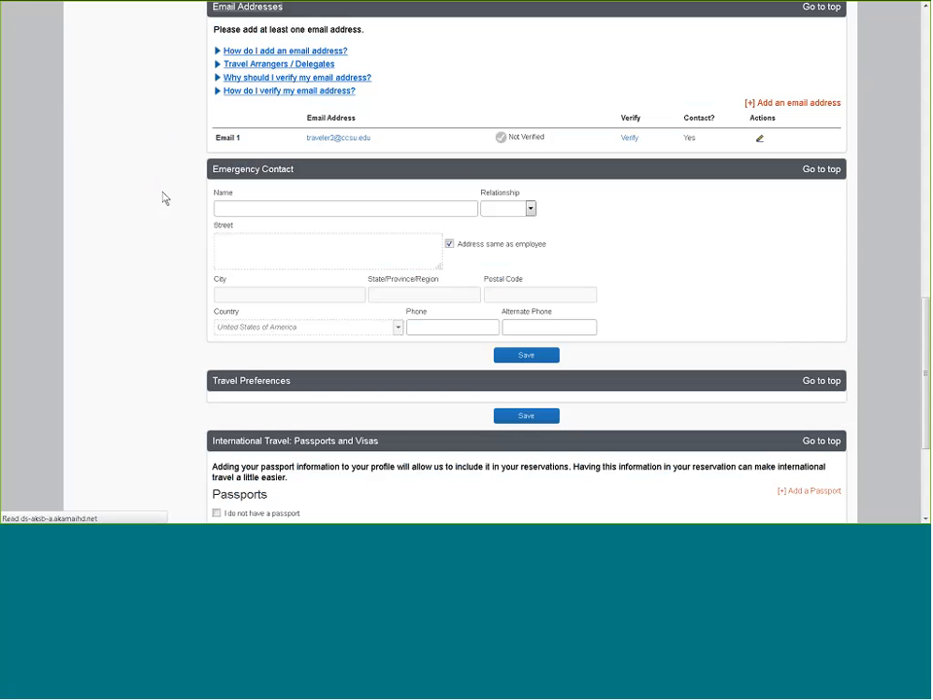
left_click_drag(211, 153, 312, 161)
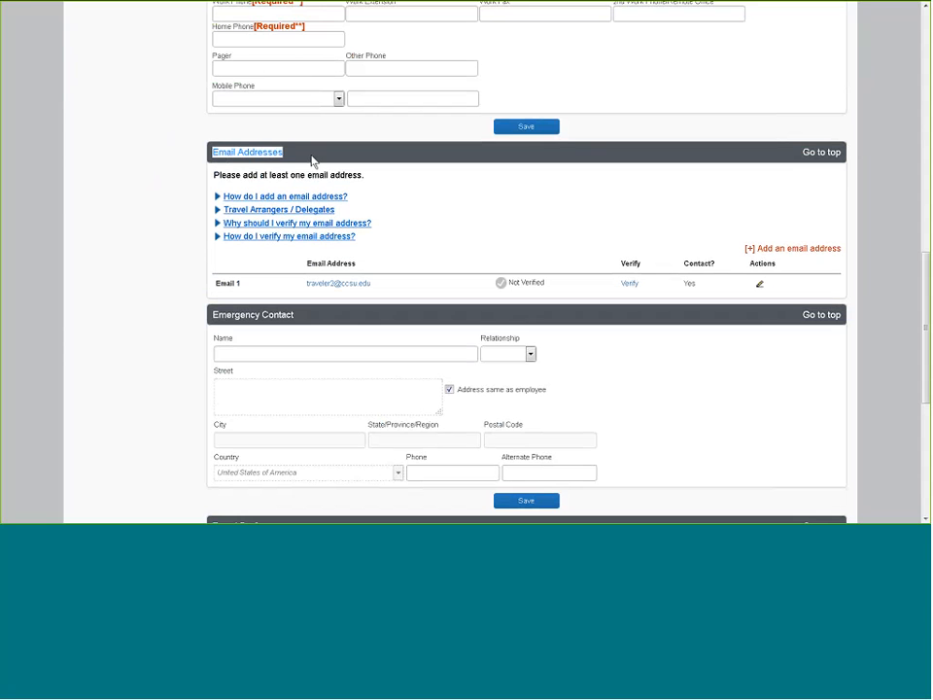
left_click(420, 213)
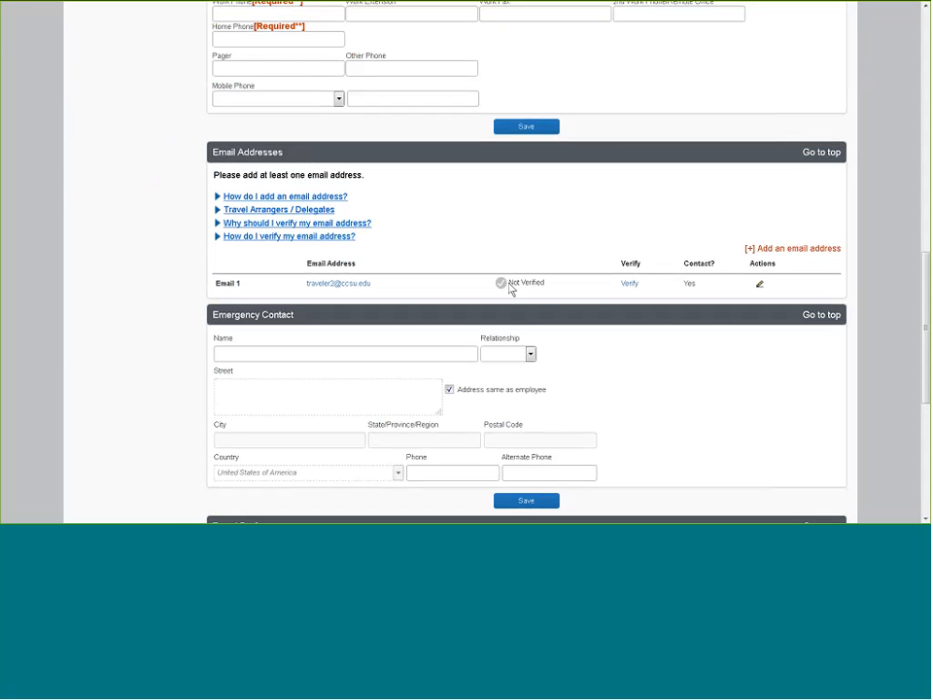
left_click_drag(509, 288, 522, 298)
left_click(629, 285)
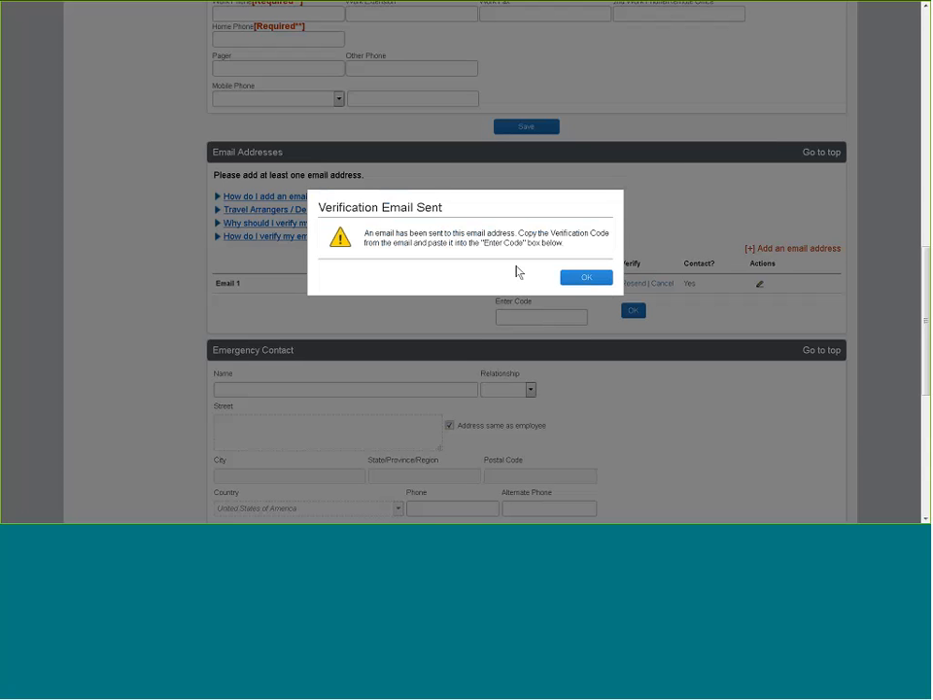
left_click(564, 278)
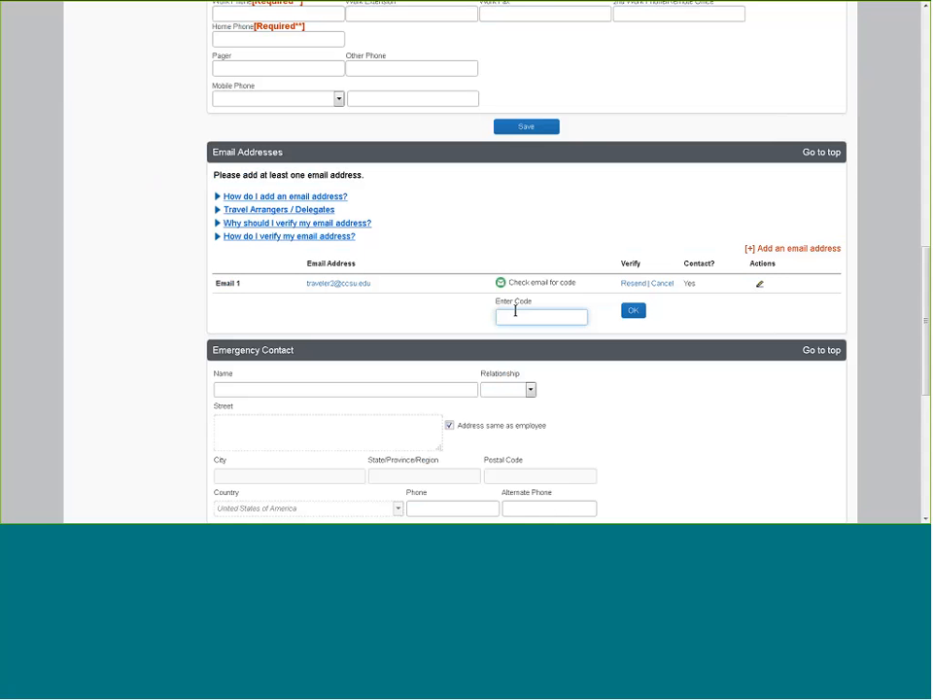
left_click_drag(515, 308, 554, 306)
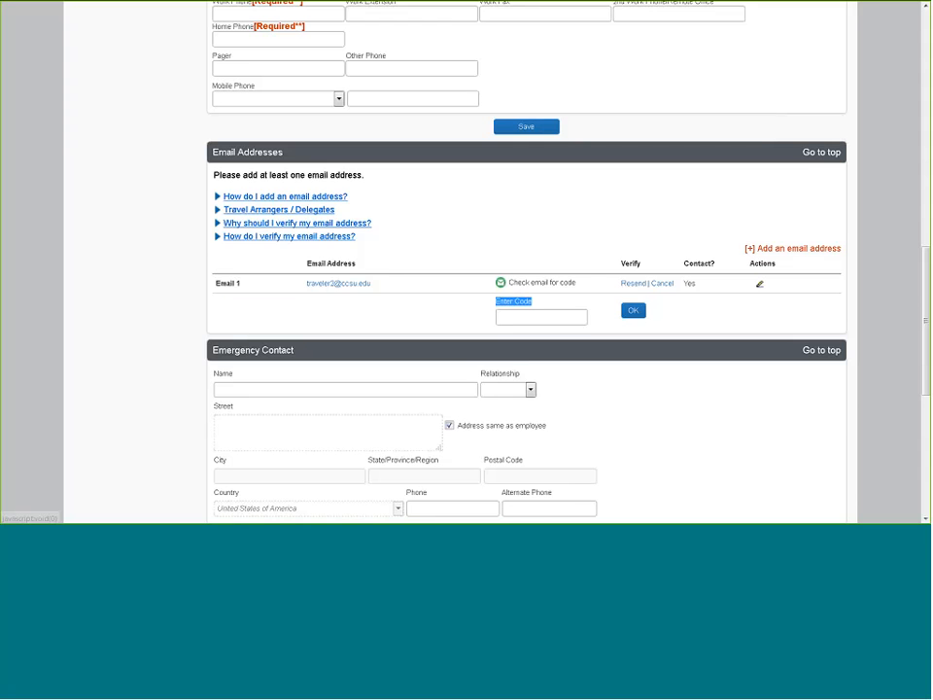
Expand the explanation of why to verify the email address and examine where to forward receipt images.
left_click(218, 225)
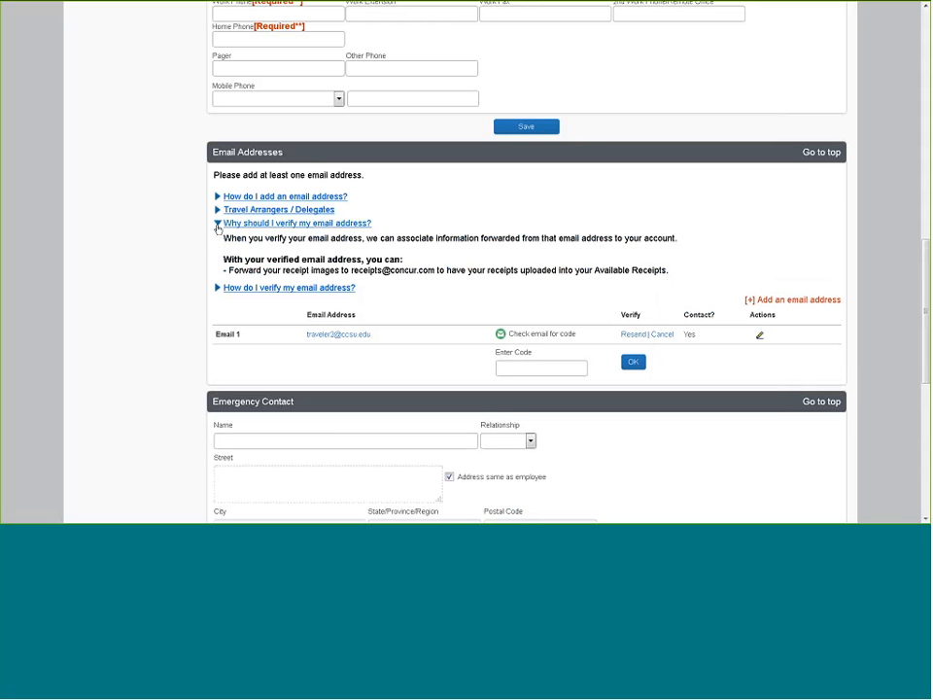
left_click_drag(352, 270, 434, 271)
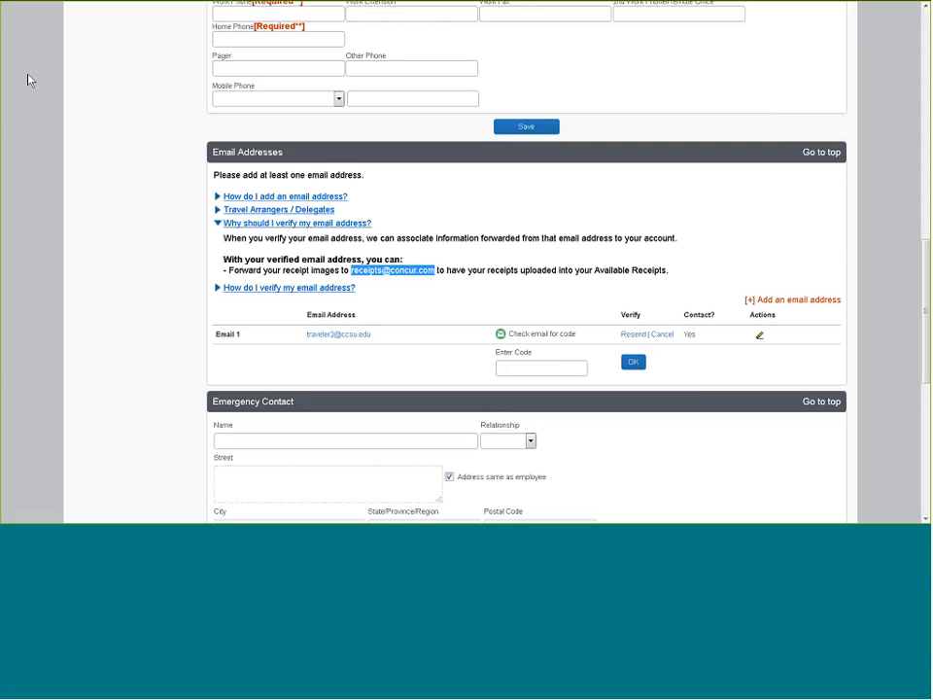
Open the Expense Delegates page in the profile's expense settings.
scroll(28, 76, "up", 10)
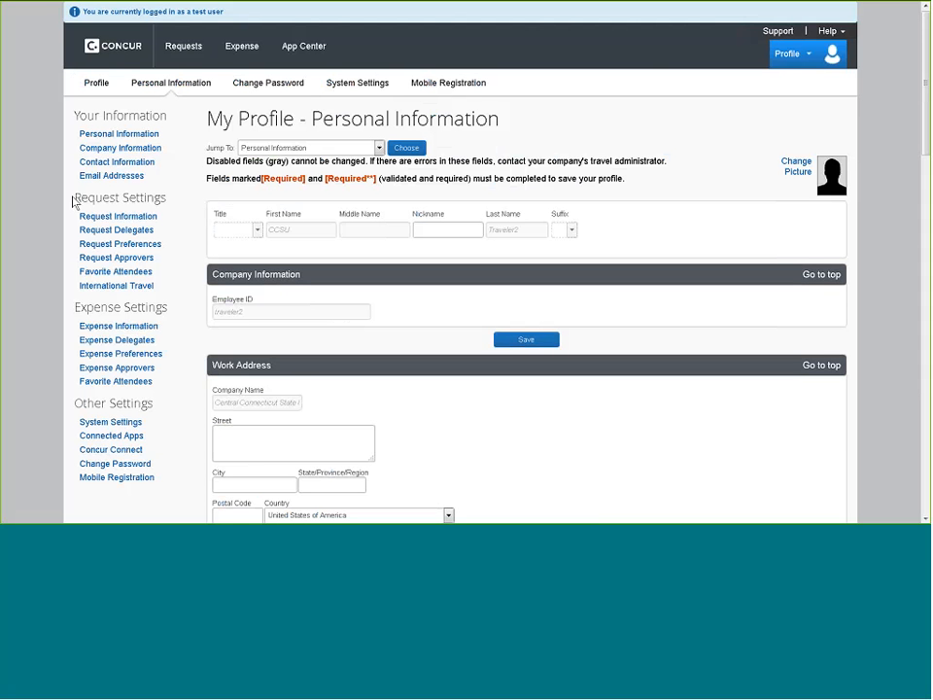
left_click_drag(75, 203, 146, 199)
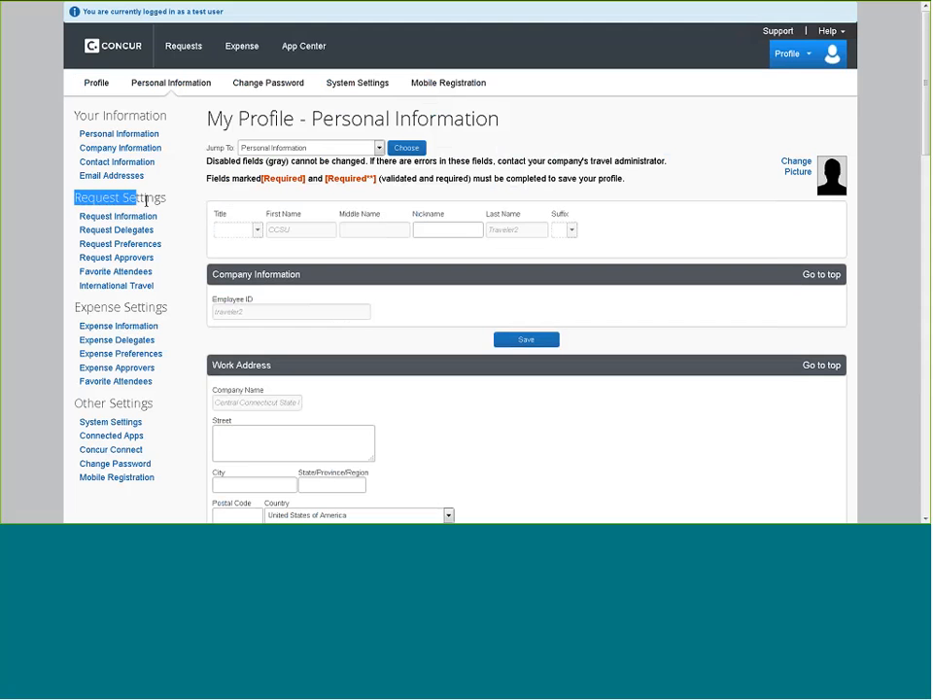
left_click_drag(74, 309, 168, 307)
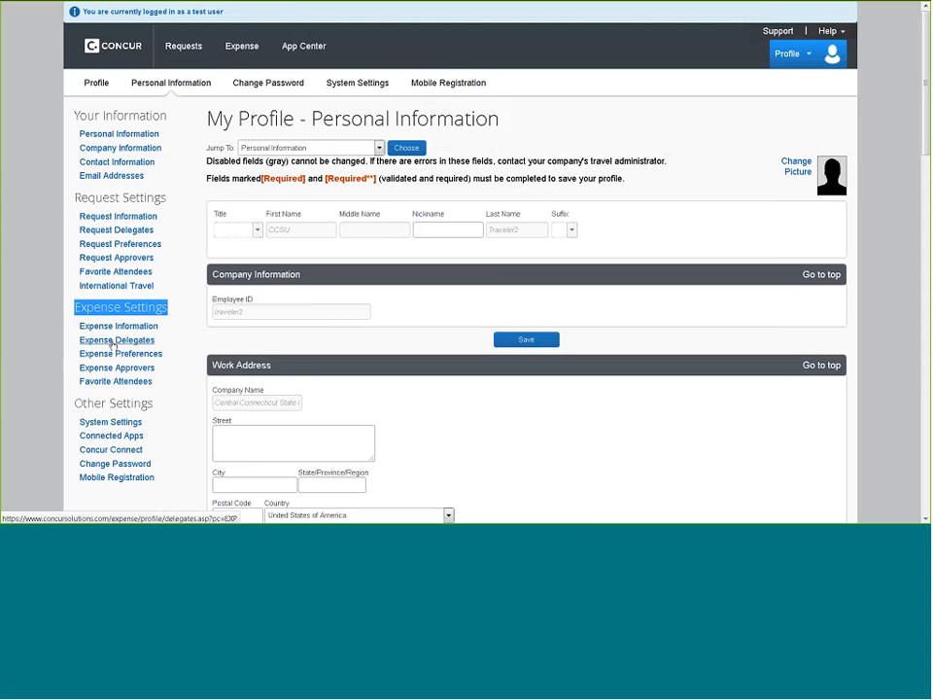
left_click(115, 342)
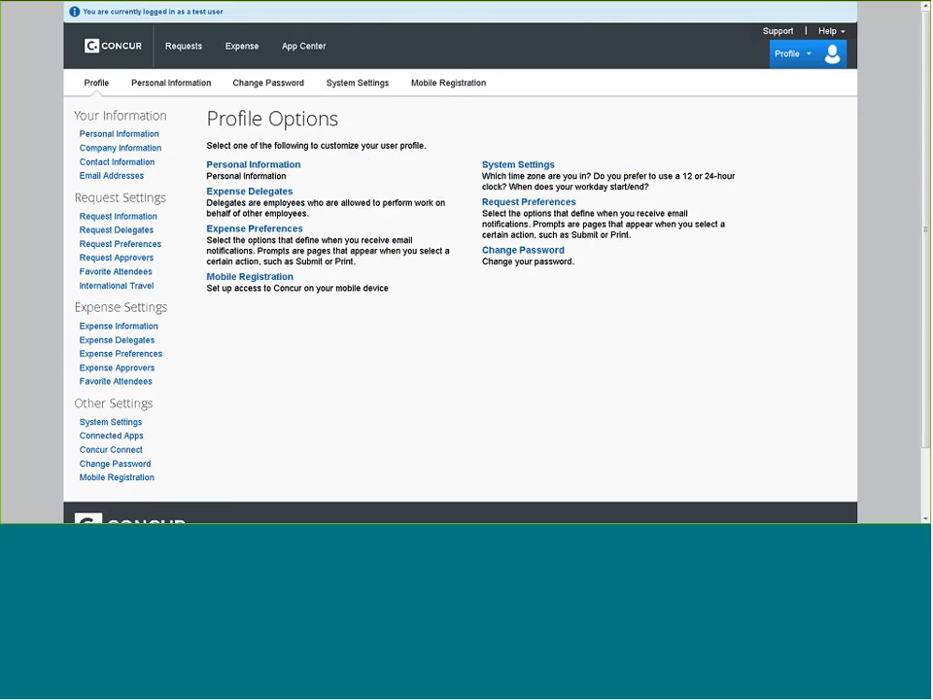
left_click(116, 343)
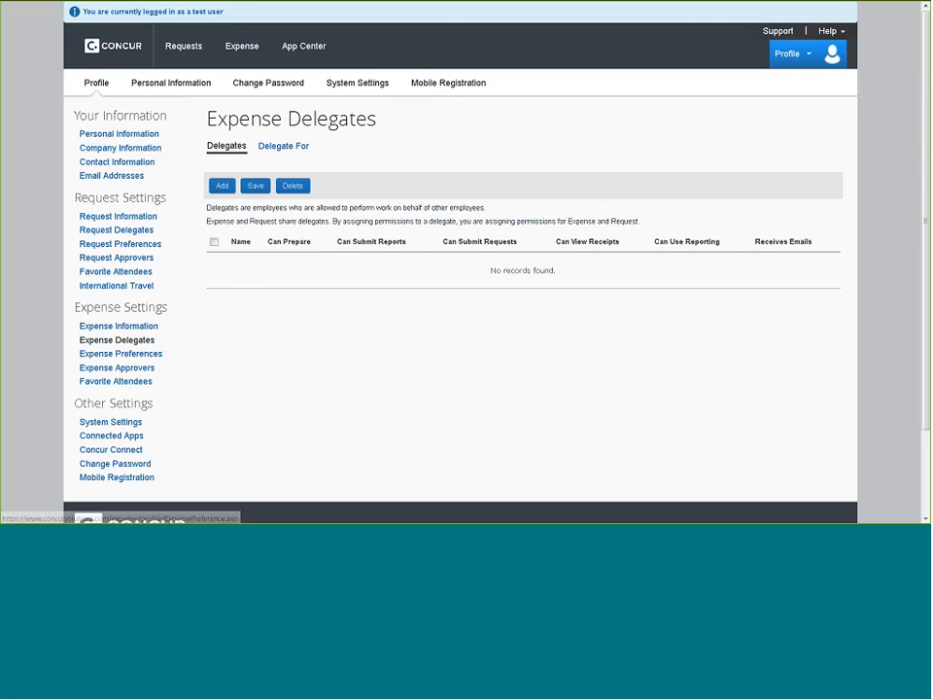
Search for the first CCSU test traveler by name and add that employee as an expense delegate.
left_click_drag(205, 118, 381, 127)
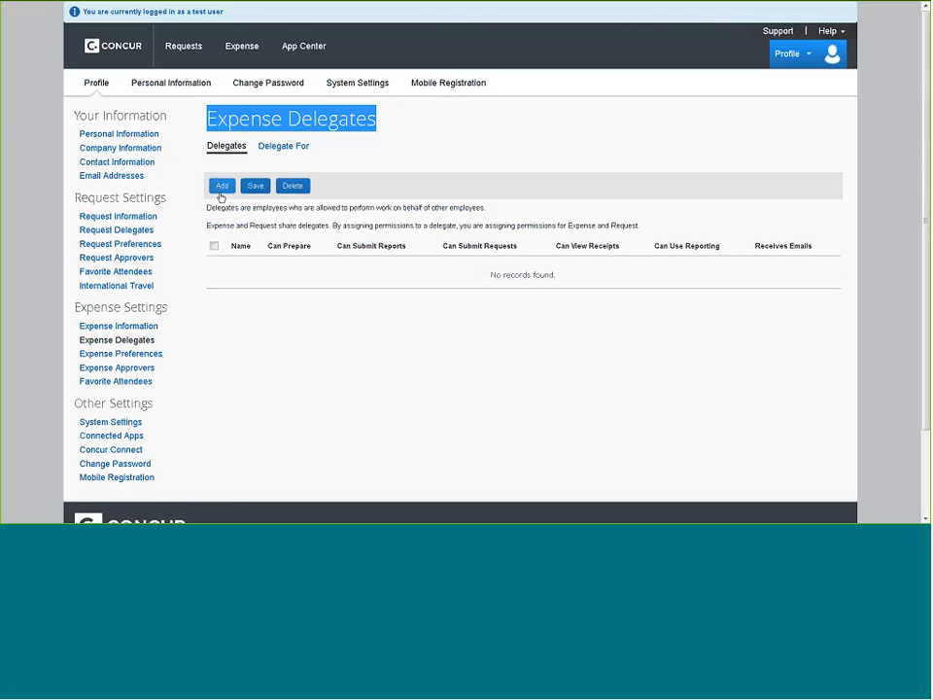
left_click(222, 186)
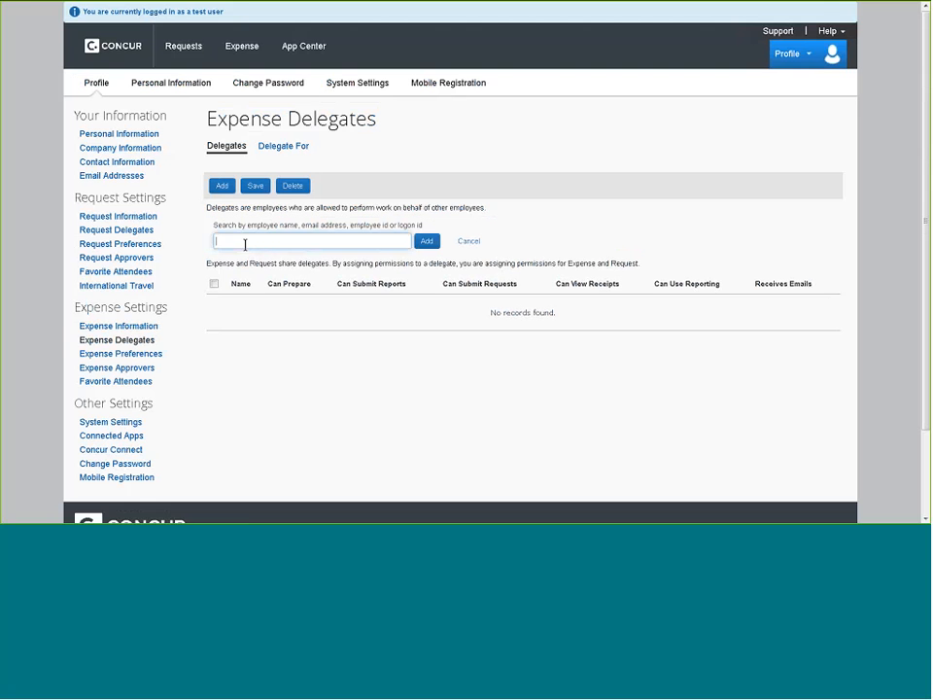
type("Traveler1, CCSU")
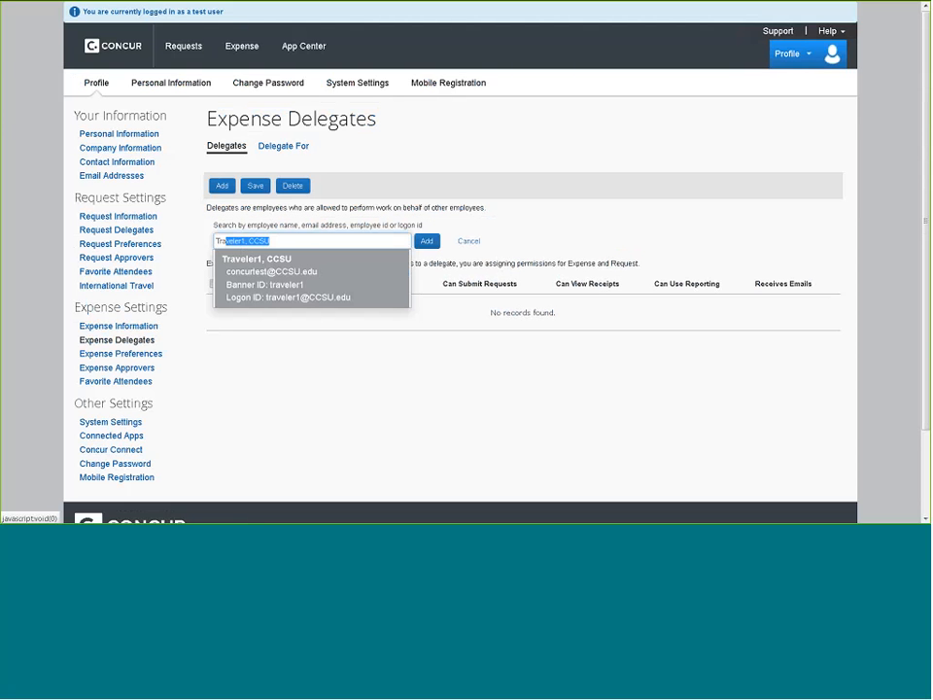
left_click(344, 290)
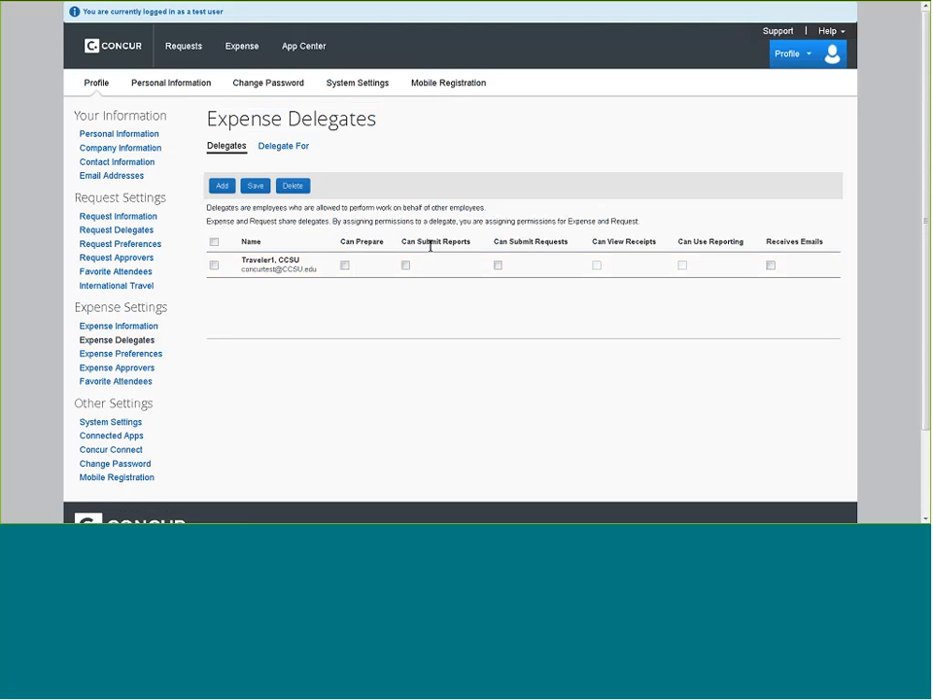
Grant the new delegate the Can Prepare and Can Submit Requests permissions, save, and show the Delegate For list.
left_click(344, 265)
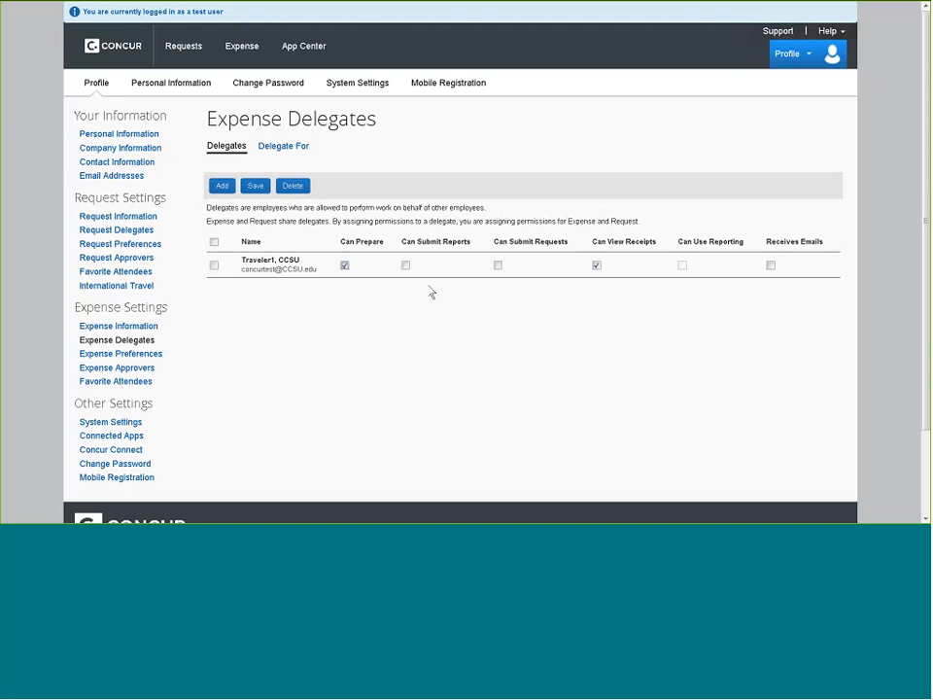
left_click(497, 265)
left_click(256, 185)
left_click(279, 147)
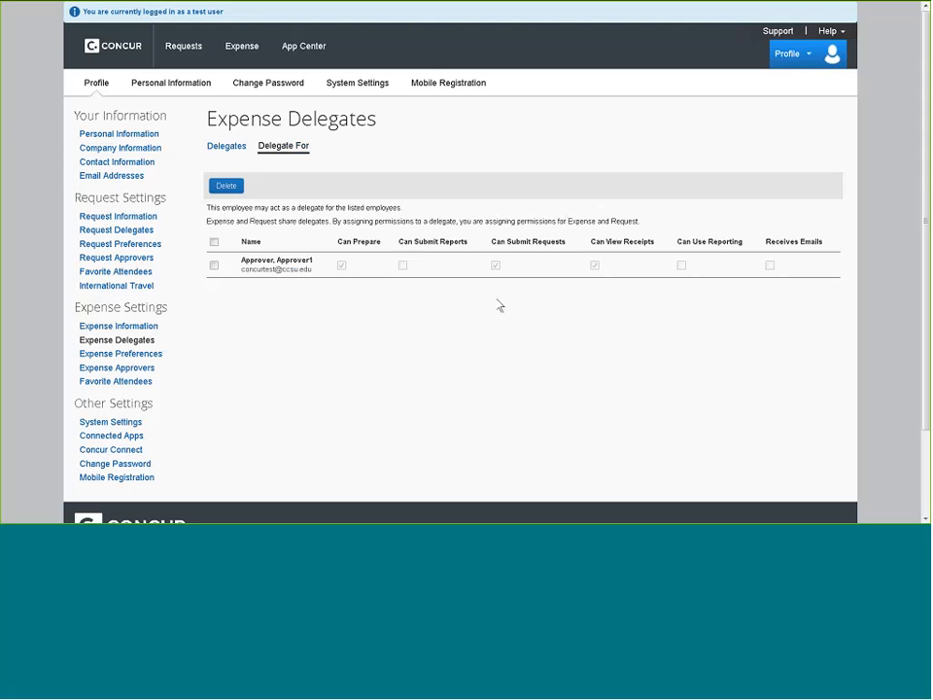
Choose the approver account under Acting as other user, and close the profile panel without starting a session.
left_click(802, 57)
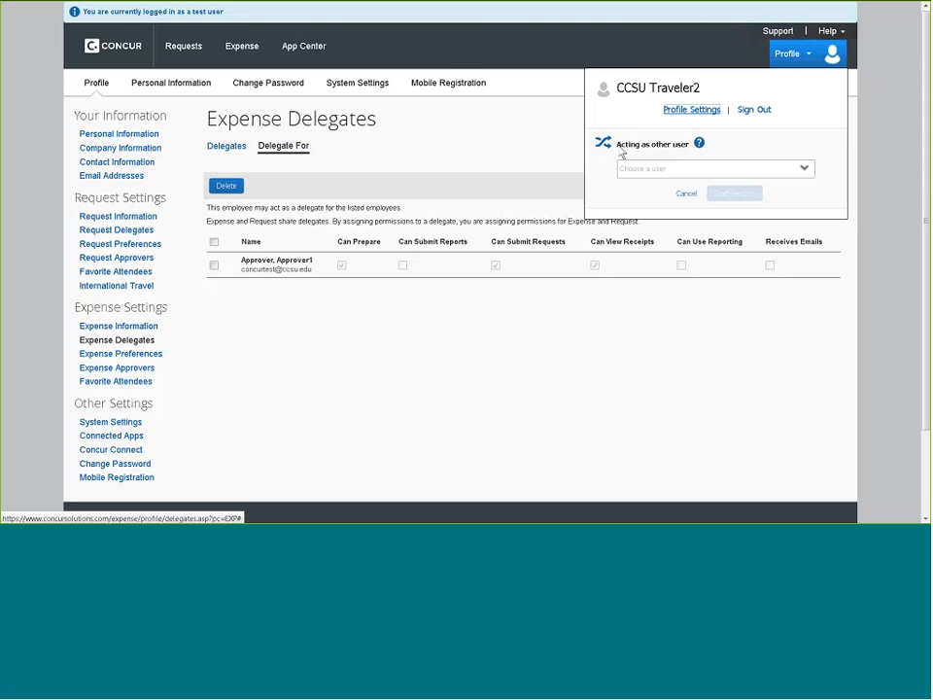
left_click_drag(623, 152, 694, 155)
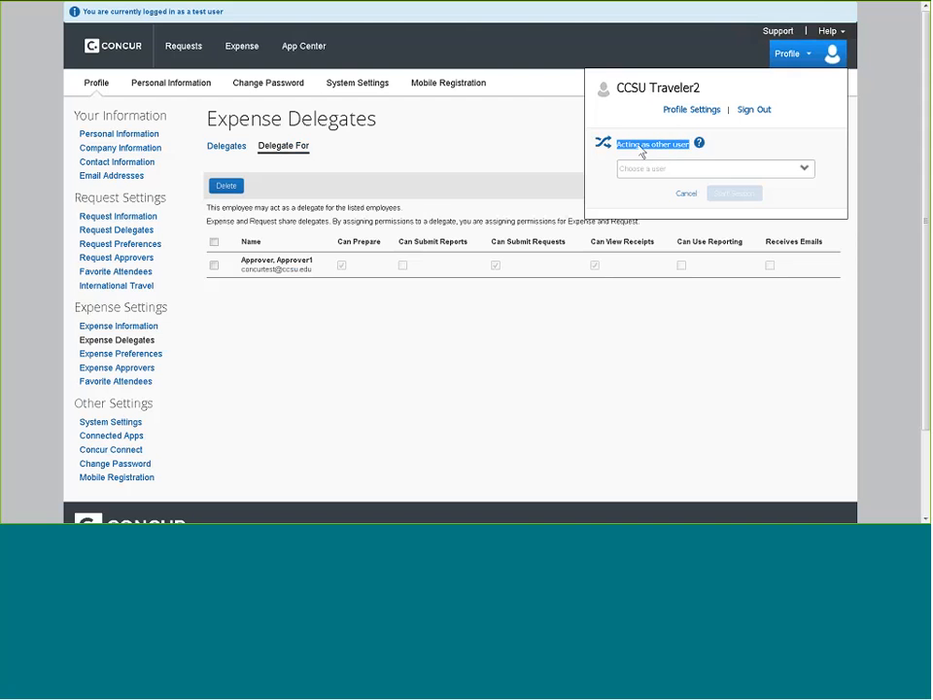
left_click(803, 168)
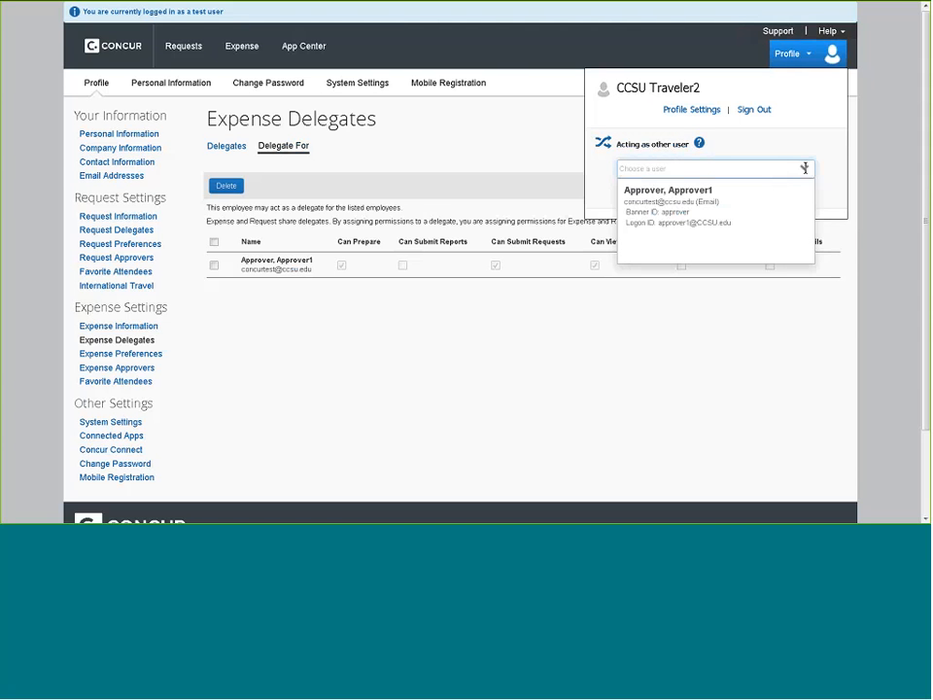
left_click(744, 200)
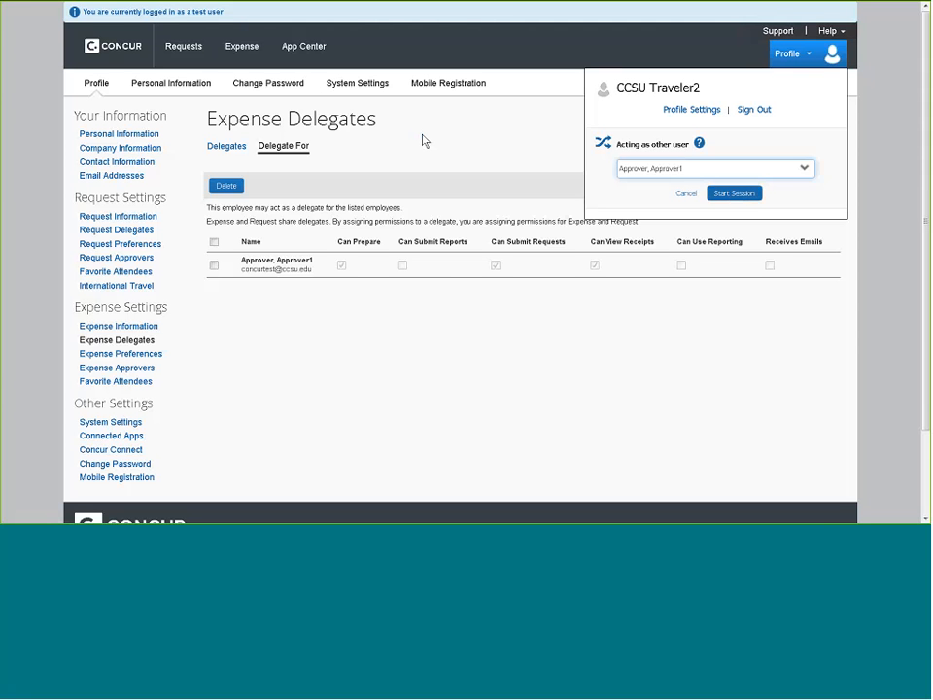
left_click(488, 141)
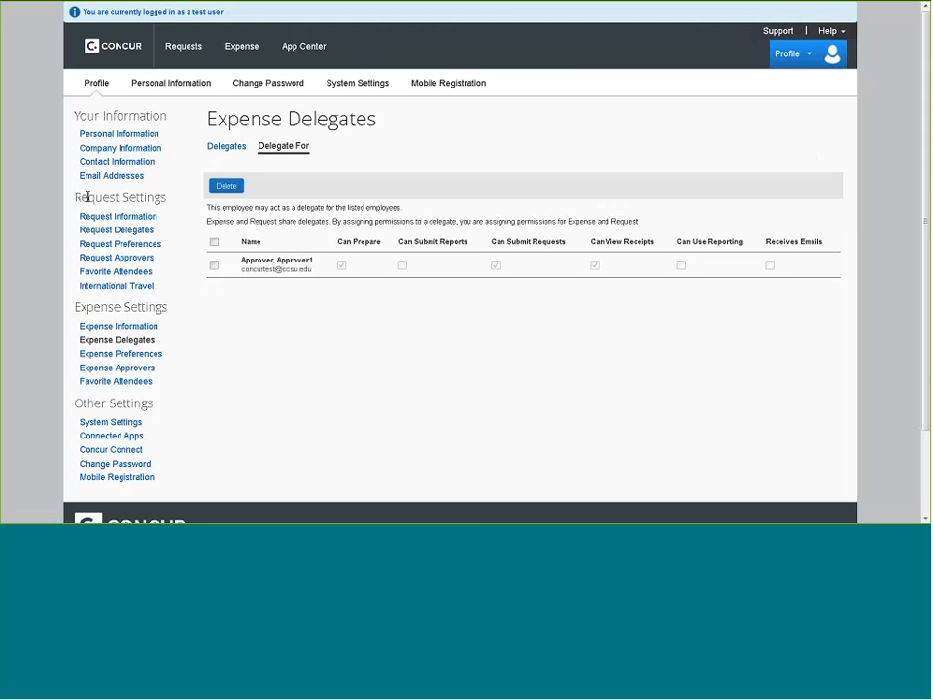
Clear the email notification for a request submitted for approval in Request Preferences and save the preferences.
left_click(127, 248)
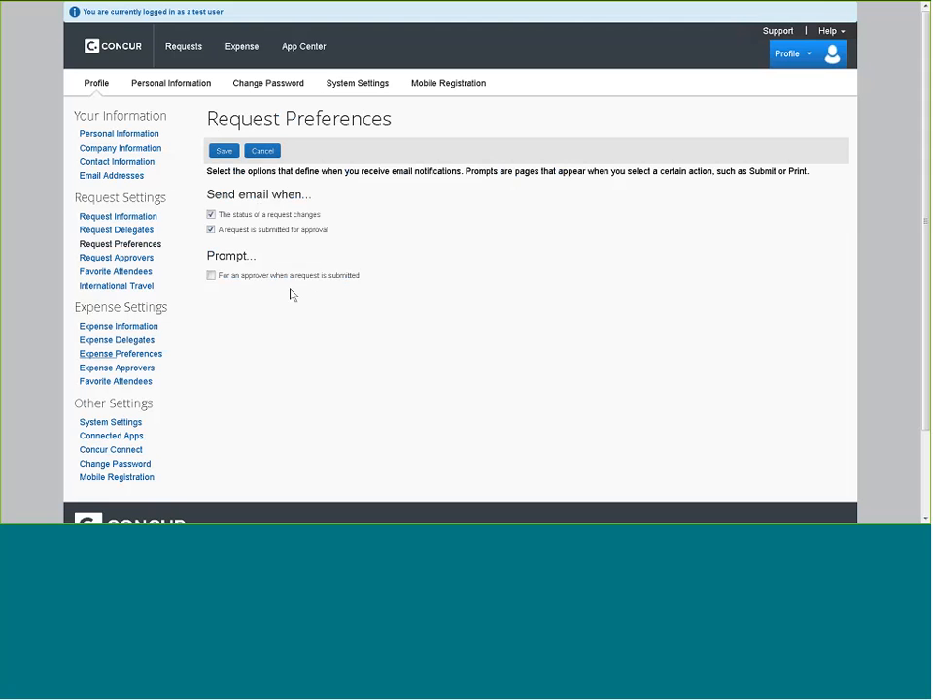
left_click_drag(206, 194, 303, 196)
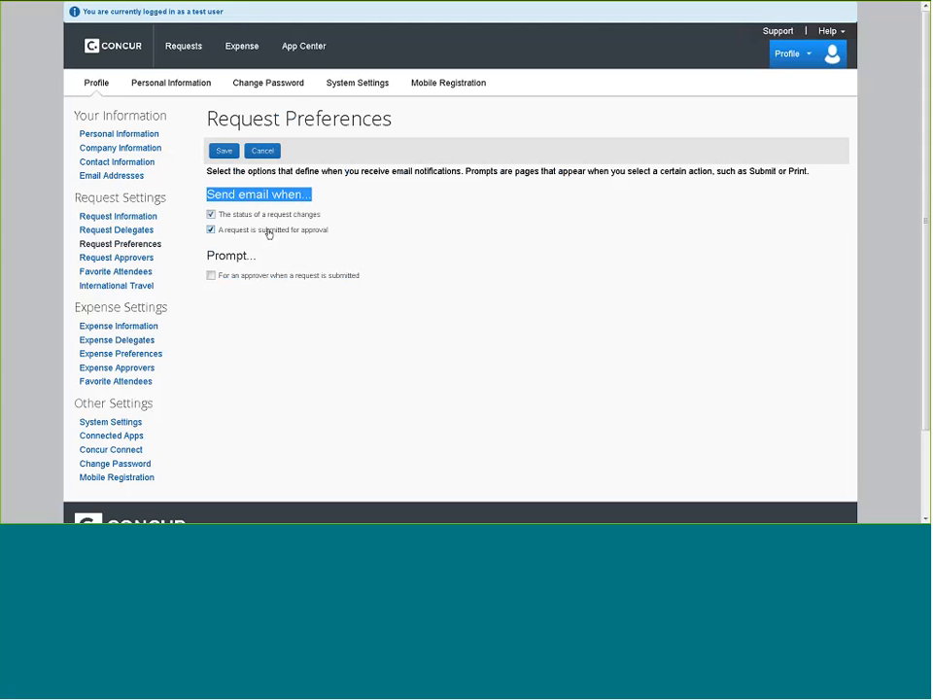
left_click(210, 230)
left_click(225, 152)
Look over the Profile Options overview, and review the Company Notes and My Tasks sections on the home page.
left_click(94, 85)
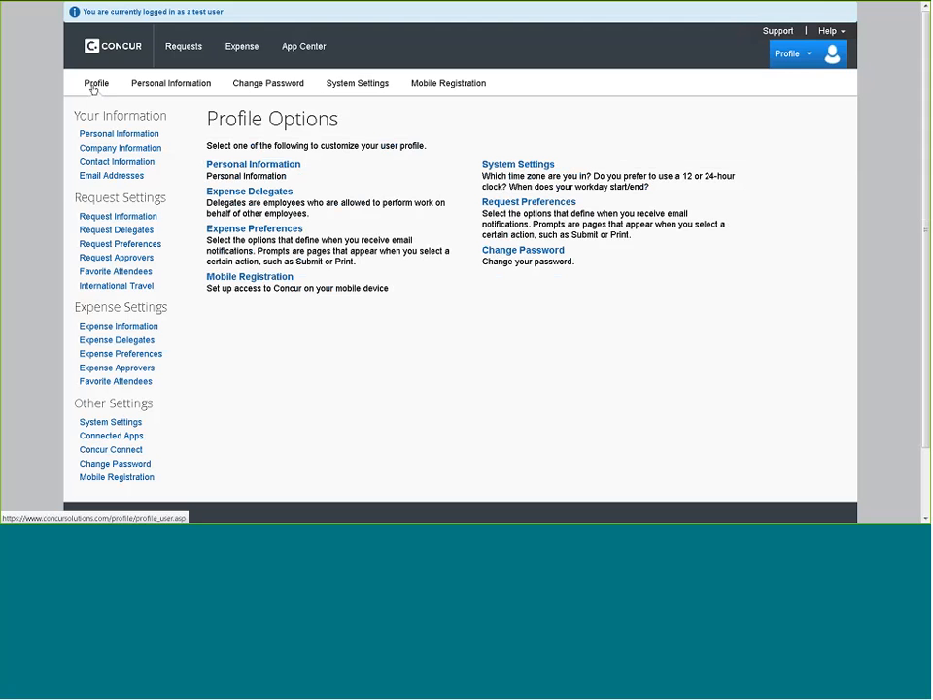
left_click_drag(184, 121, 370, 126)
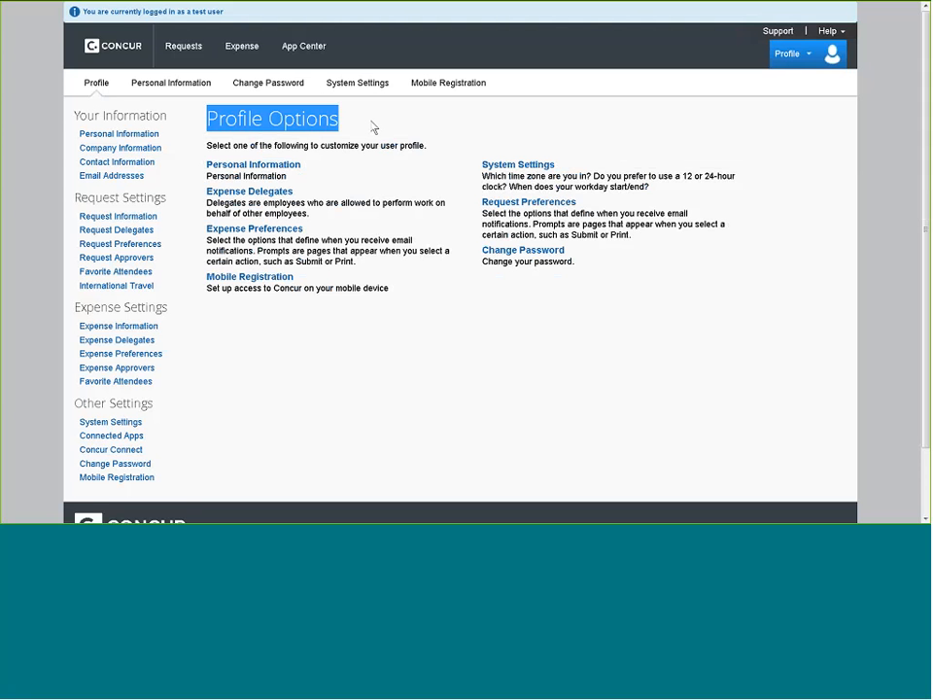
left_click(109, 67)
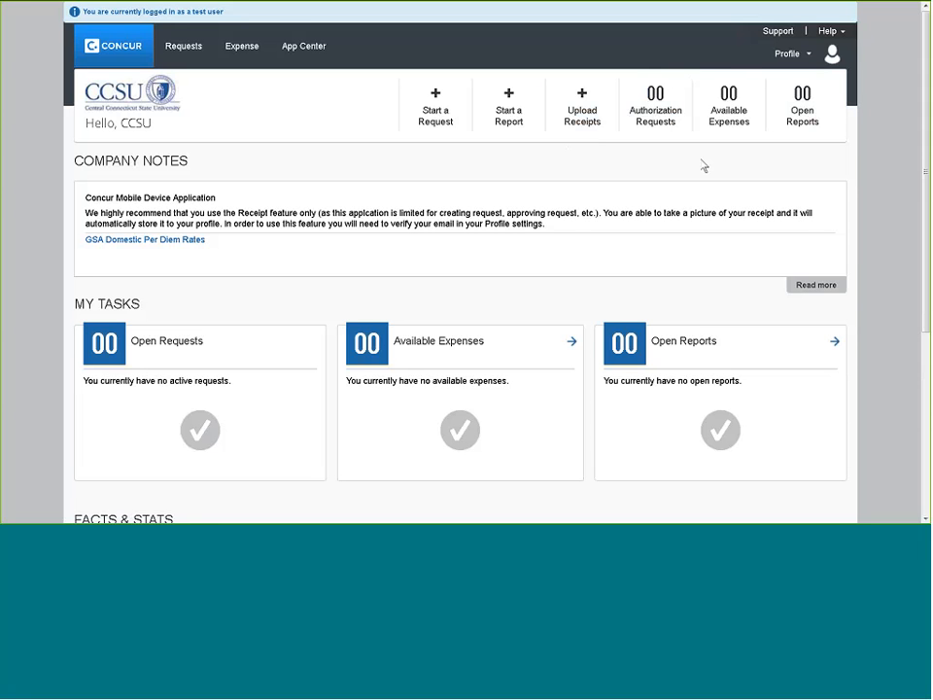
triple_click(91, 163)
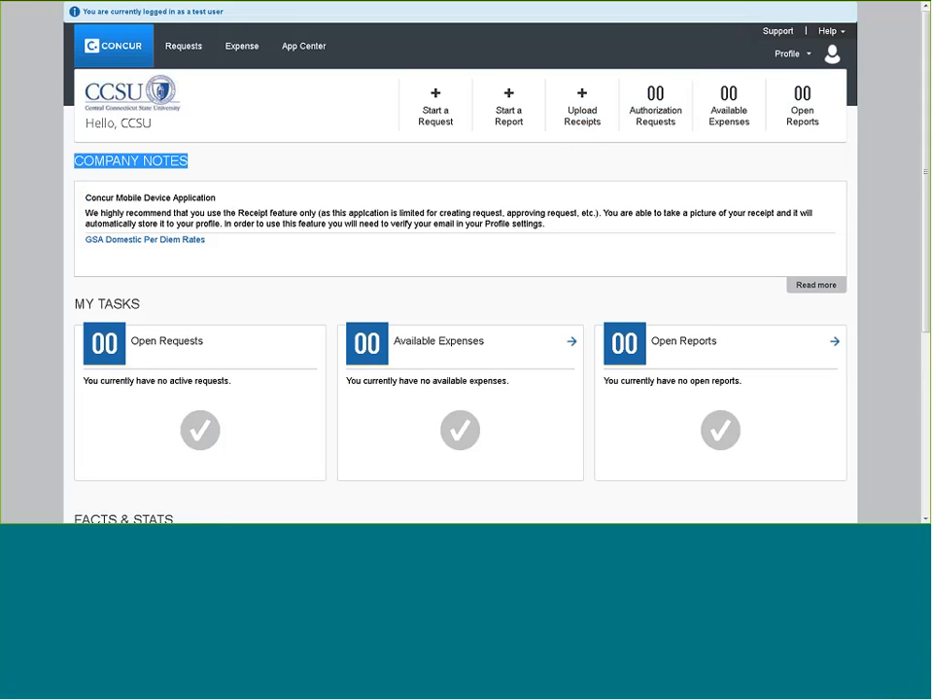
left_click_drag(83, 198, 221, 199)
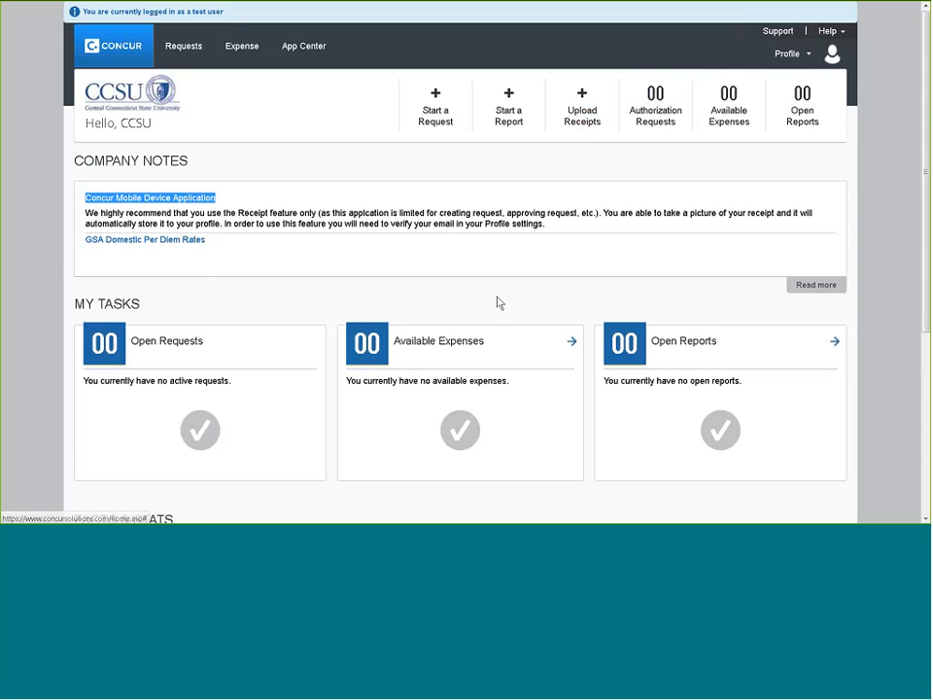
left_click_drag(74, 304, 193, 328)
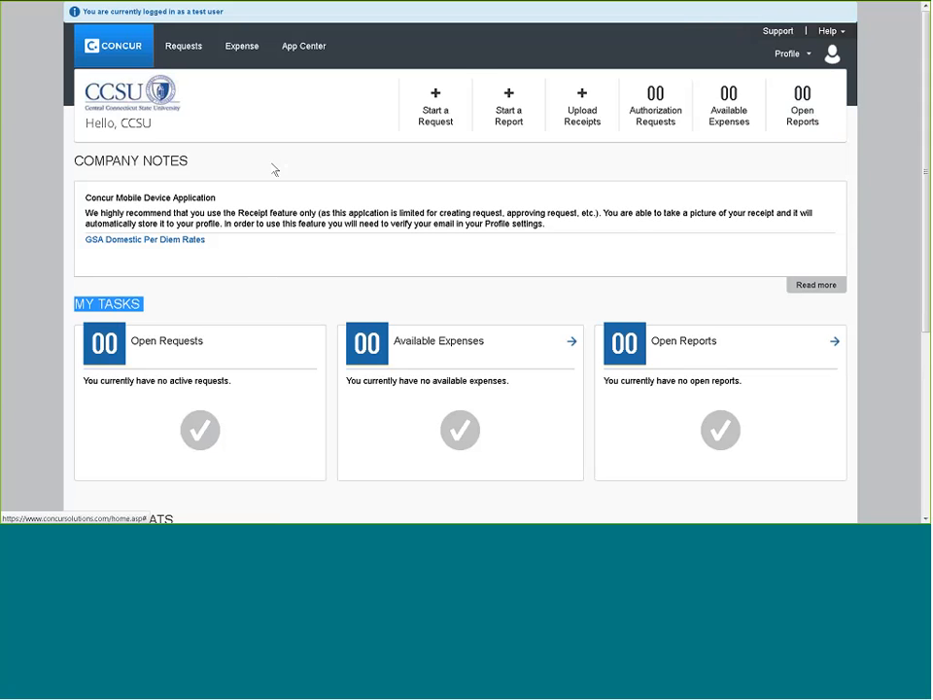
Start a new travel request under the Single GSA Hotel Policy with the trip description "New York - EDU Research".
left_click(435, 134)
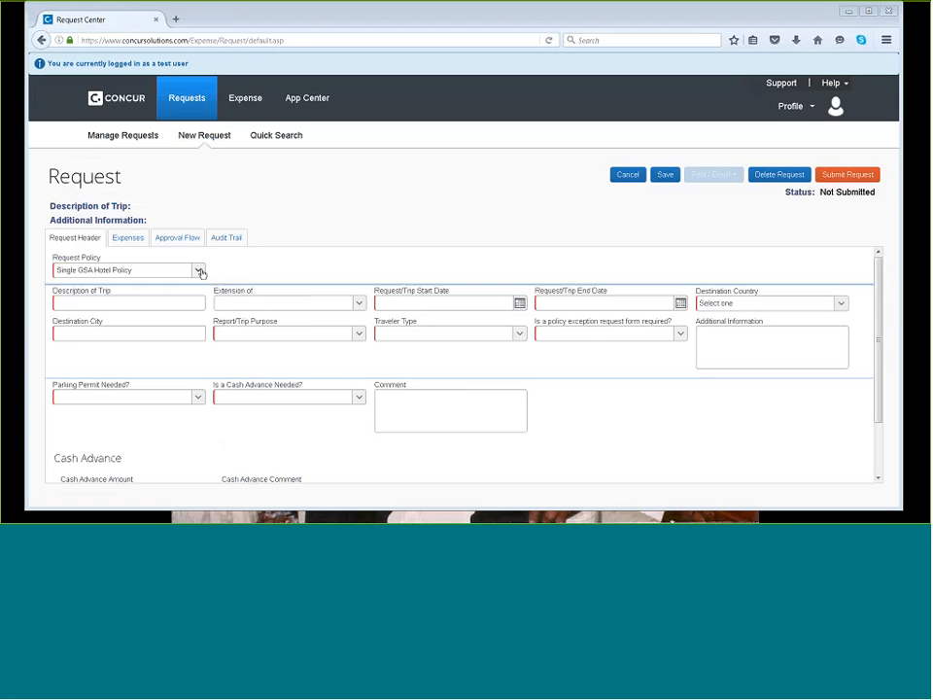
left_click(198, 271)
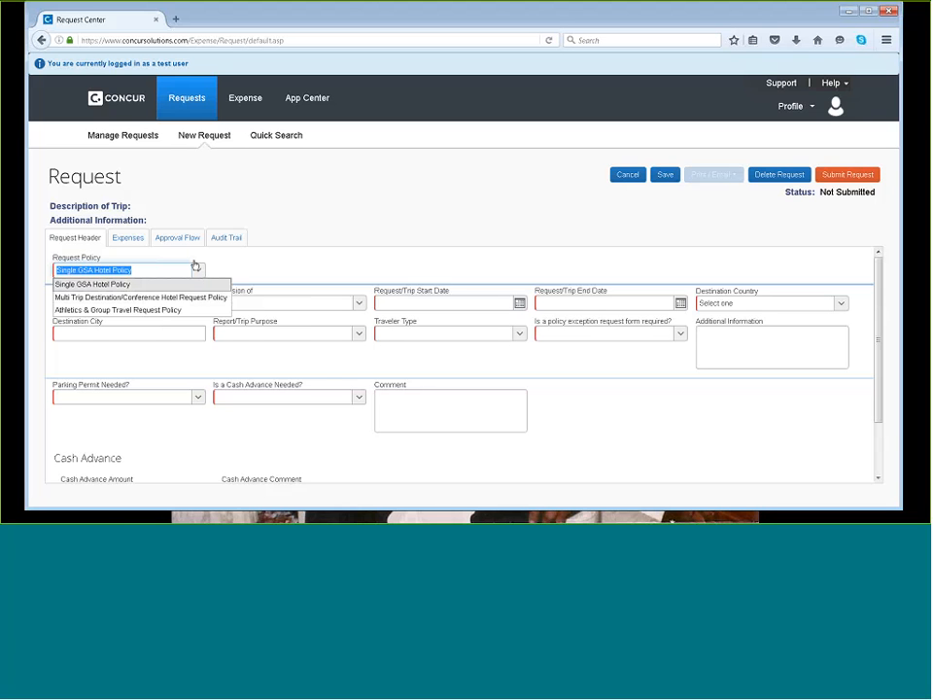
left_click(140, 287)
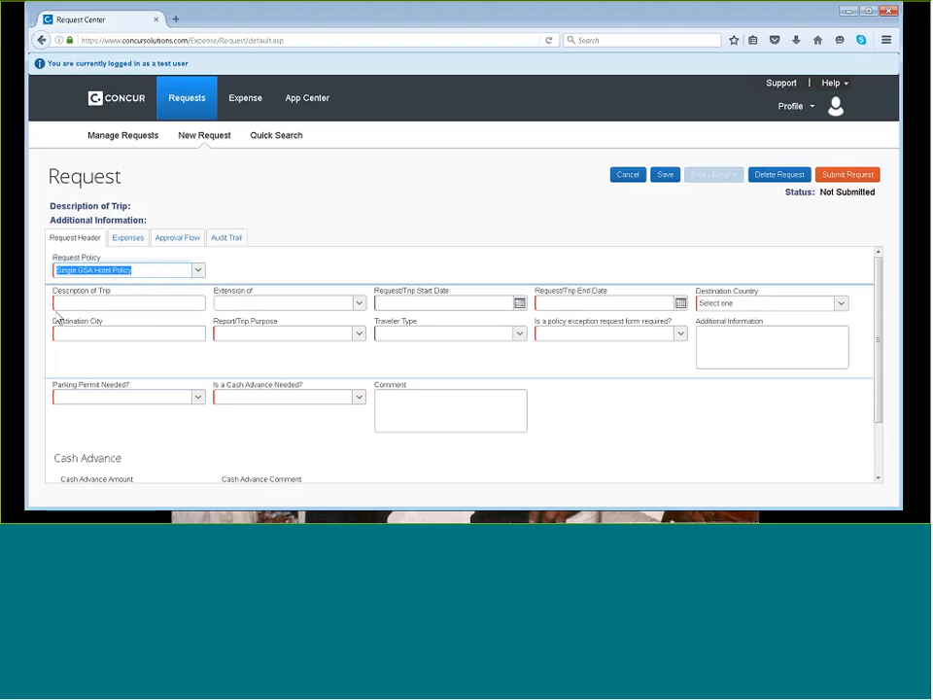
left_click(56, 315)
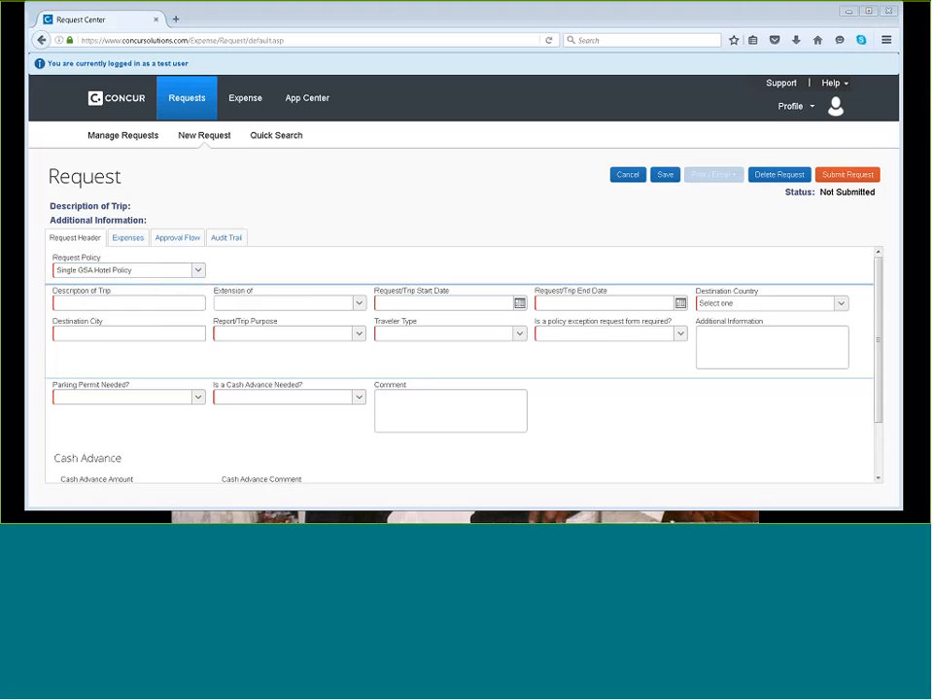
type("New York - EDU Research")
Set the trip start date to 08/01/2016 and the end date to 08/03/2016.
left_click(496, 303)
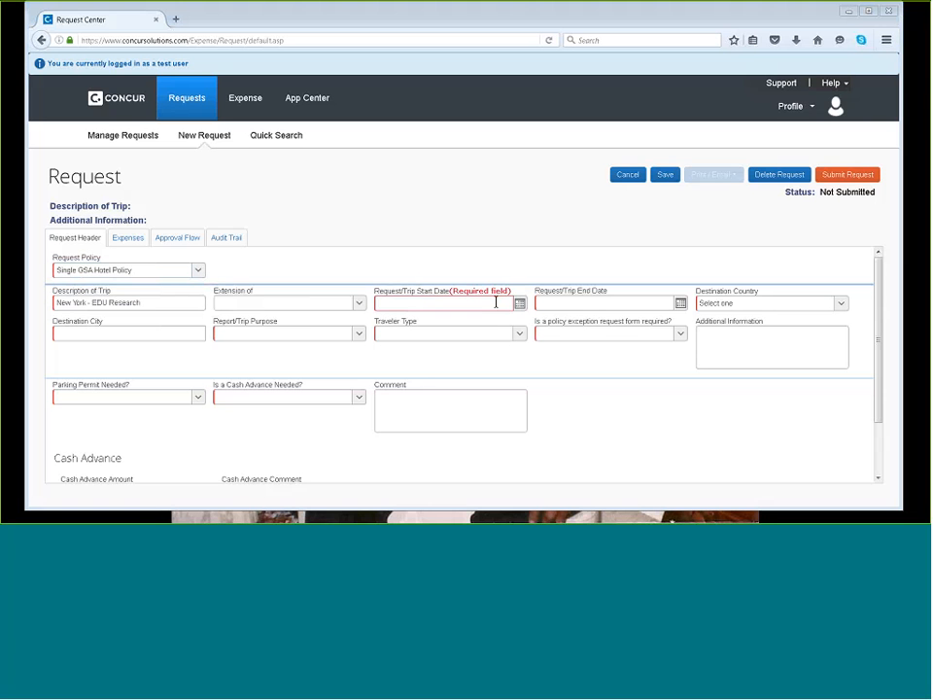
left_click(520, 303)
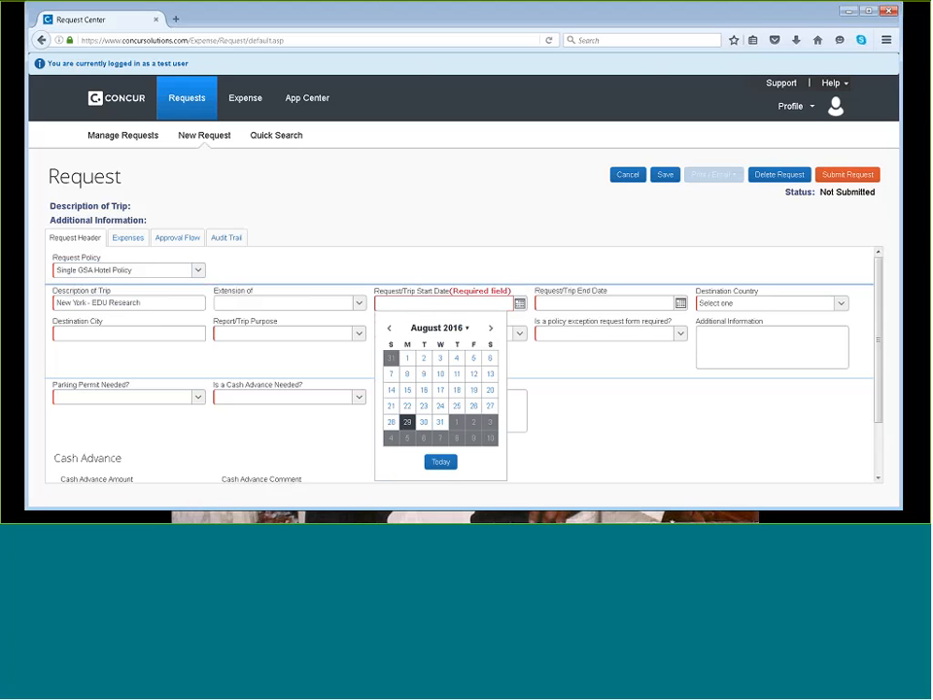
left_click(407, 357)
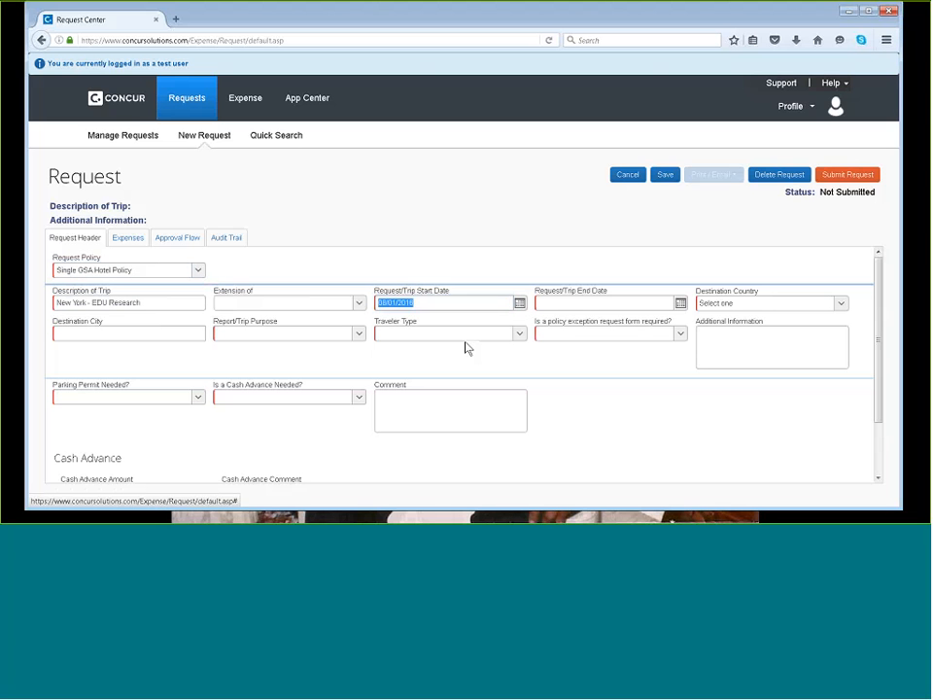
left_click(602, 306)
left_click(602, 361)
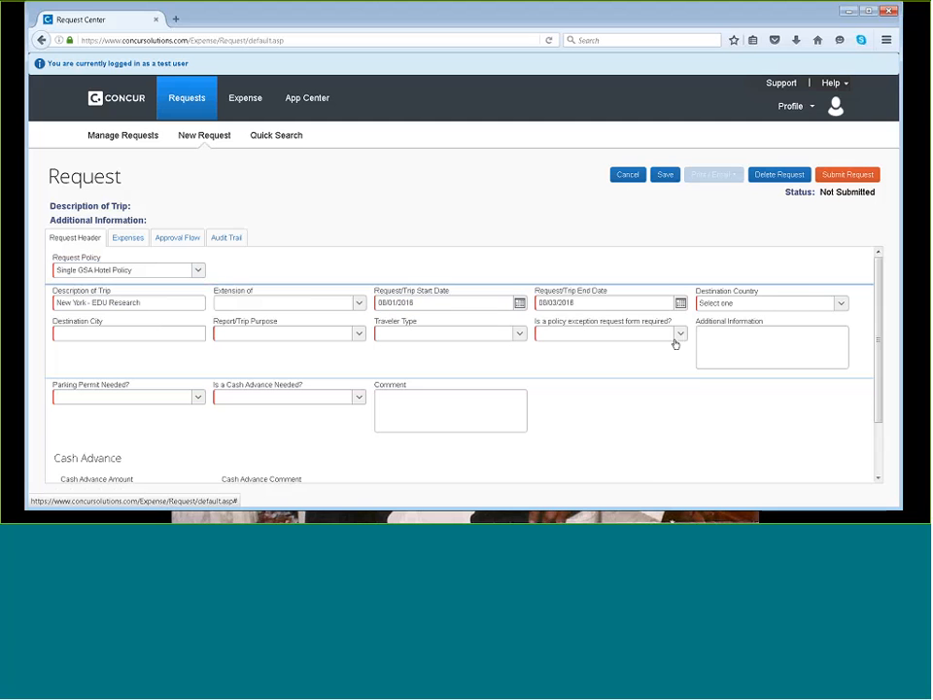
Set the destination country to UNITED STATES and the destination city to New York, New York.
left_click(823, 307)
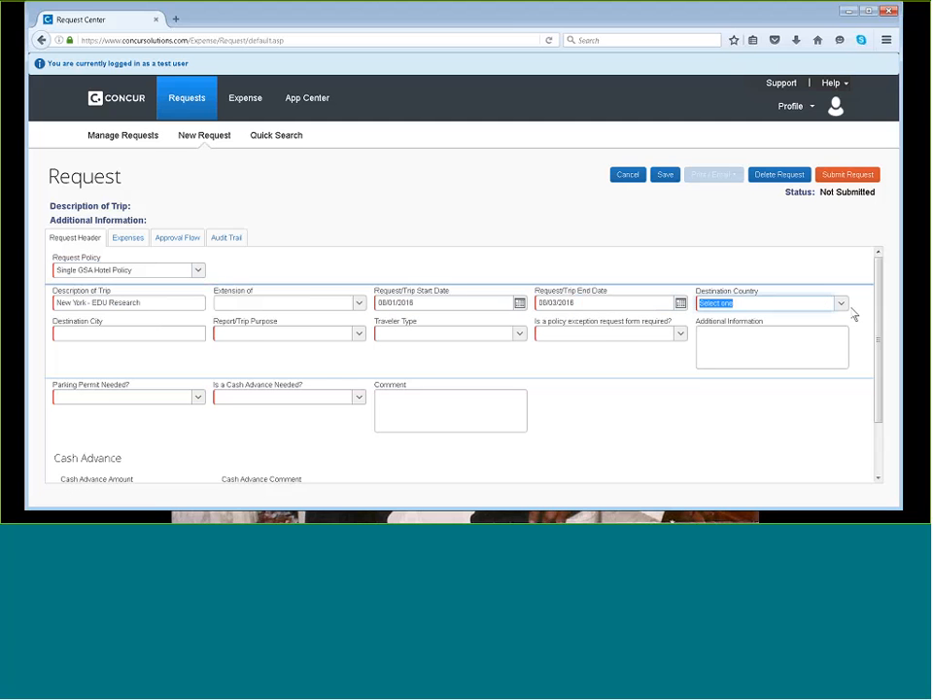
left_click(843, 303)
type("un")
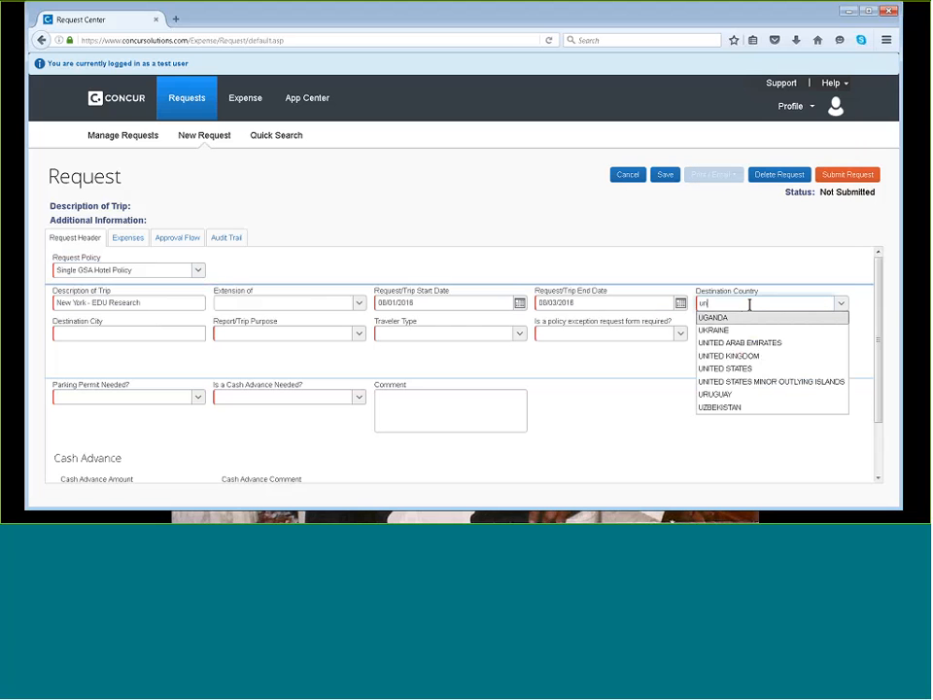
type("i")
left_click(732, 341)
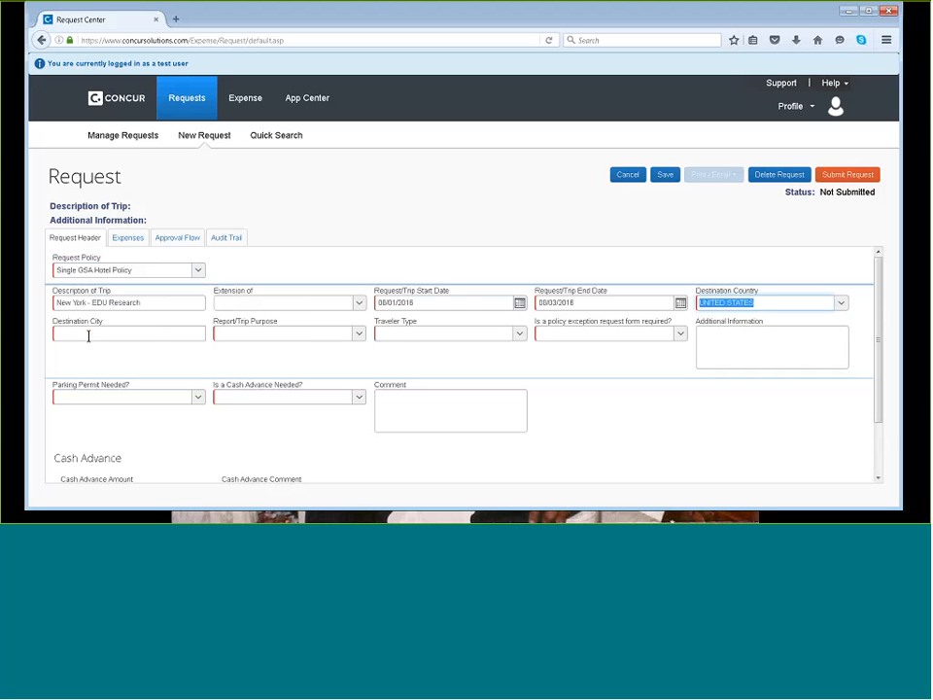
left_click(89, 333)
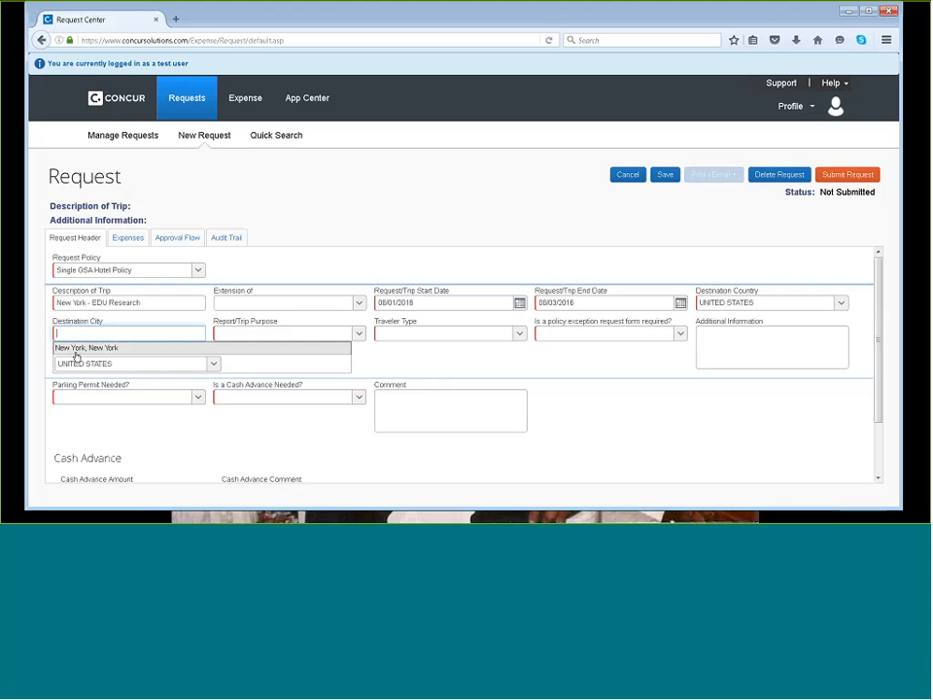
left_click(76, 357)
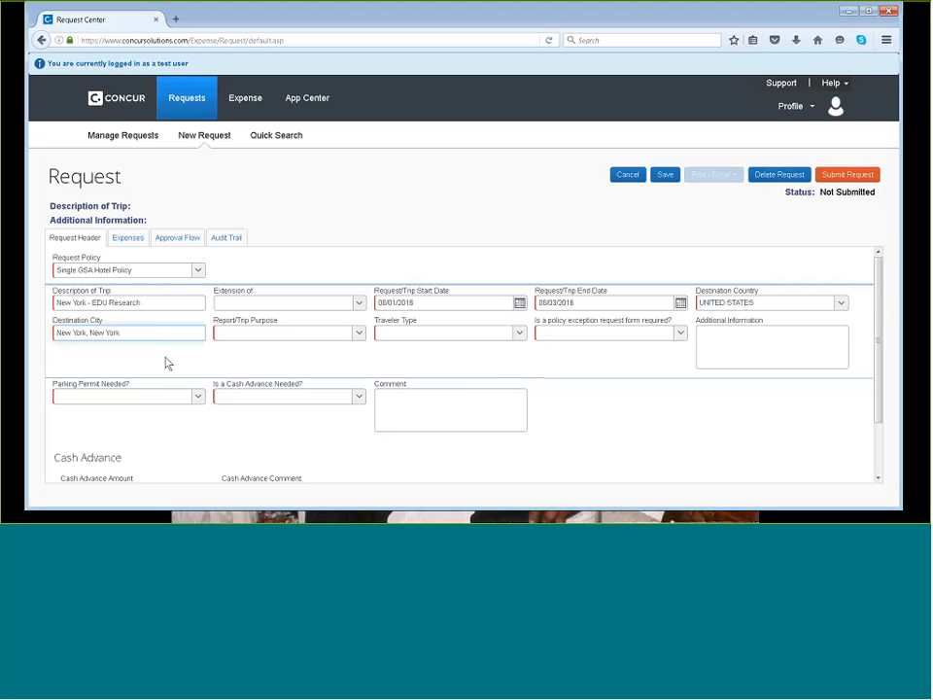
Choose Research as the report/trip purpose and Faculty as the traveler type.
left_click(359, 335)
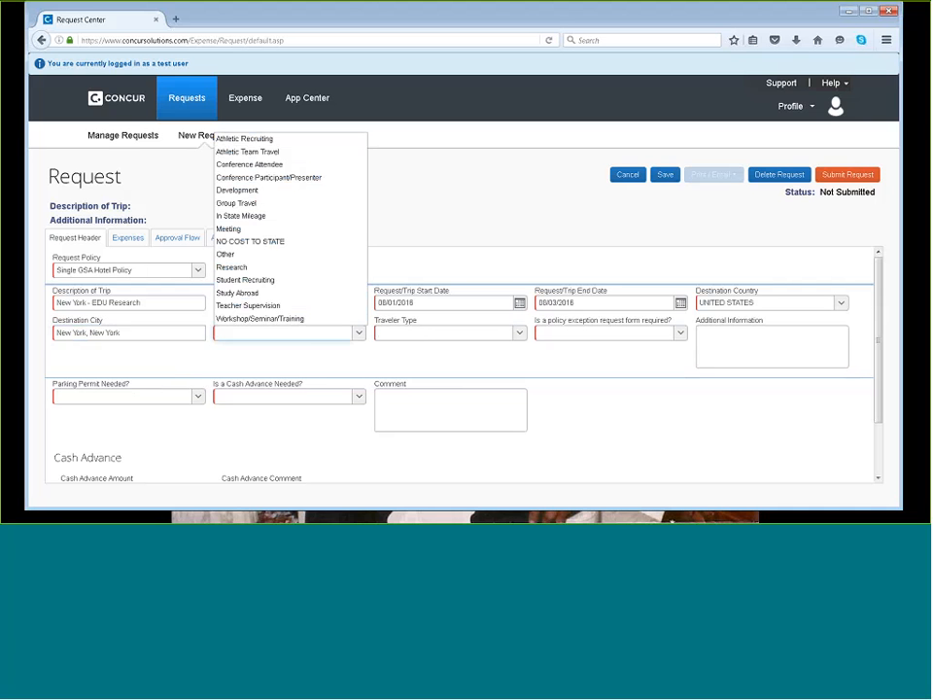
left_click(279, 267)
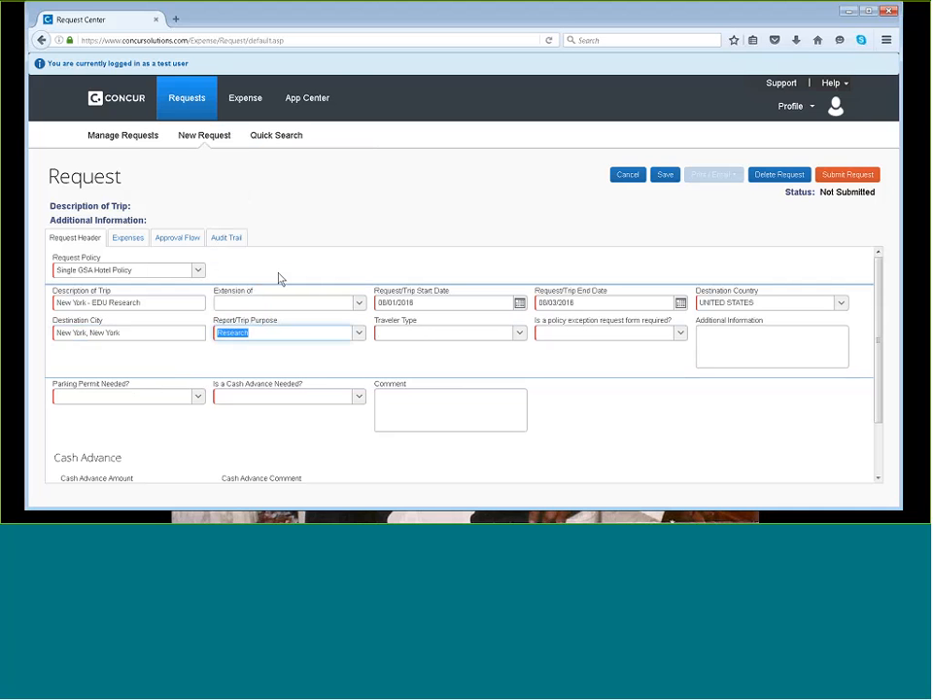
left_click(523, 337)
left_click(497, 348)
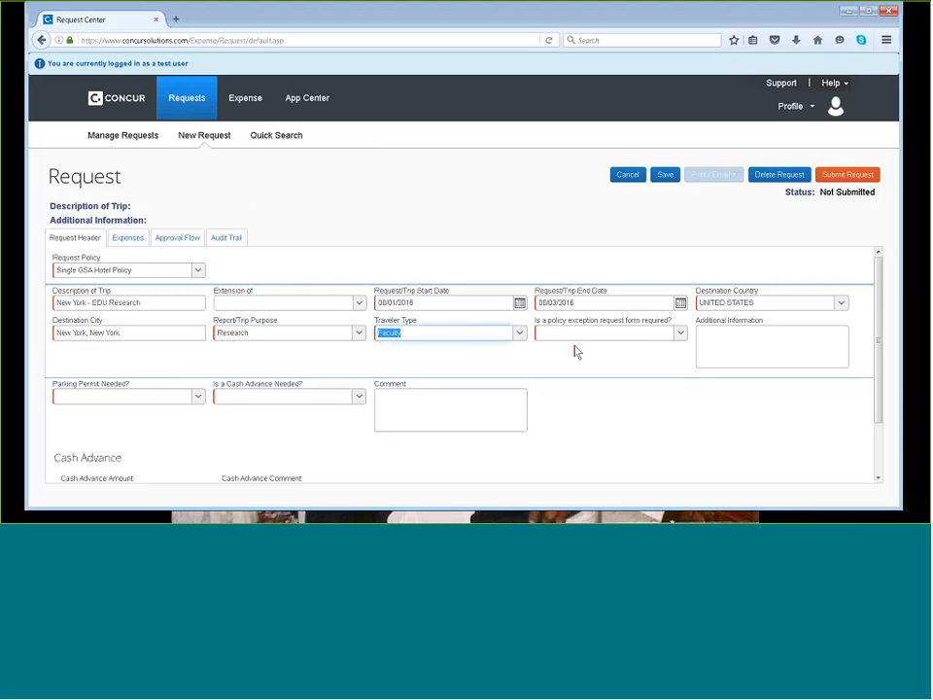
Try Yes for the policy exception form question, change it to No, and set Parking Permit Needed to No.
left_click(681, 333)
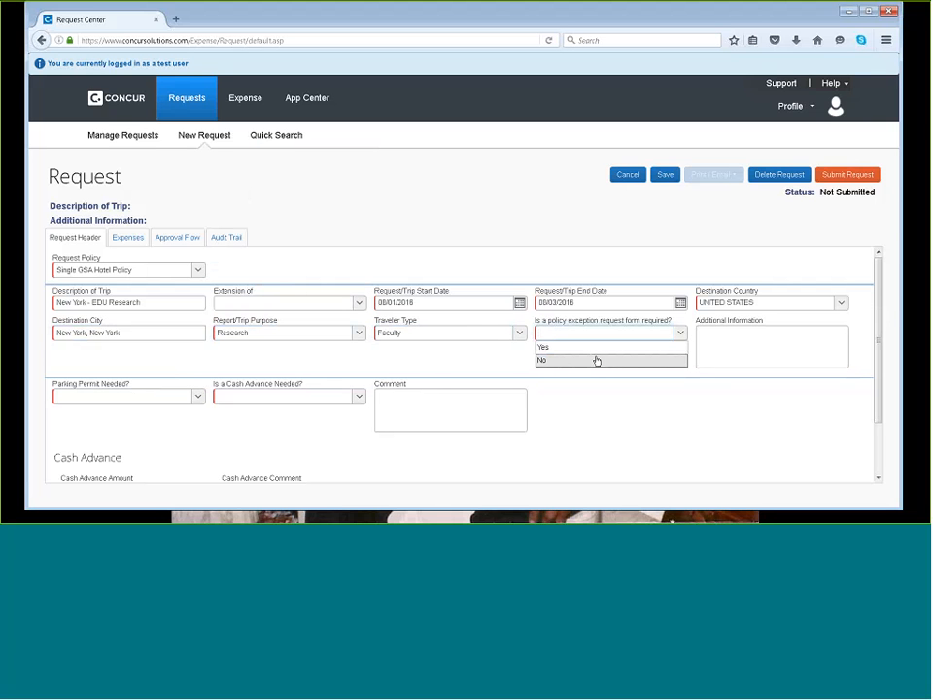
left_click(597, 347)
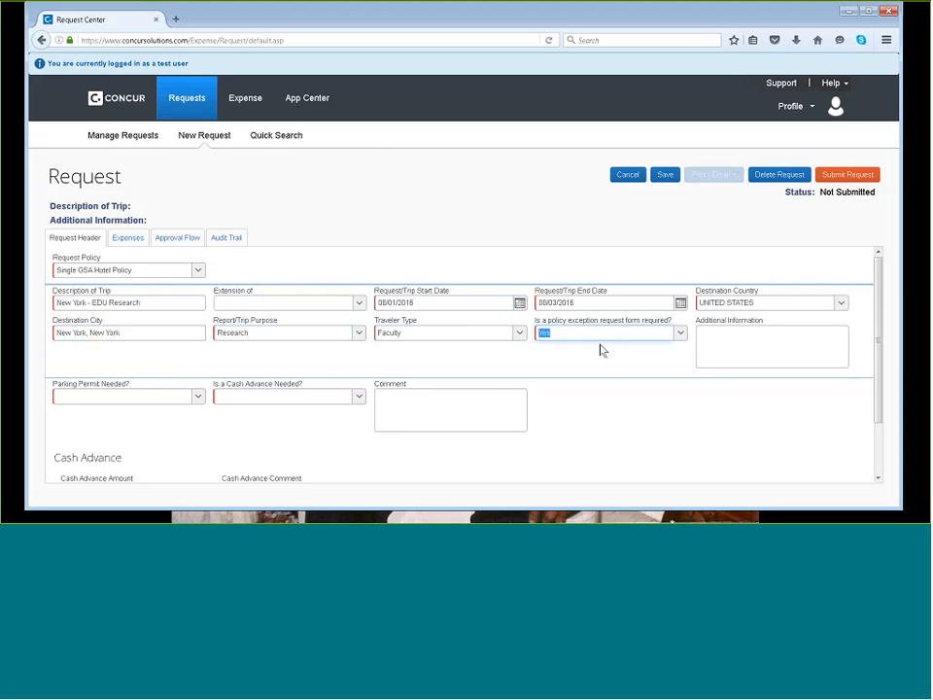
left_click(681, 335)
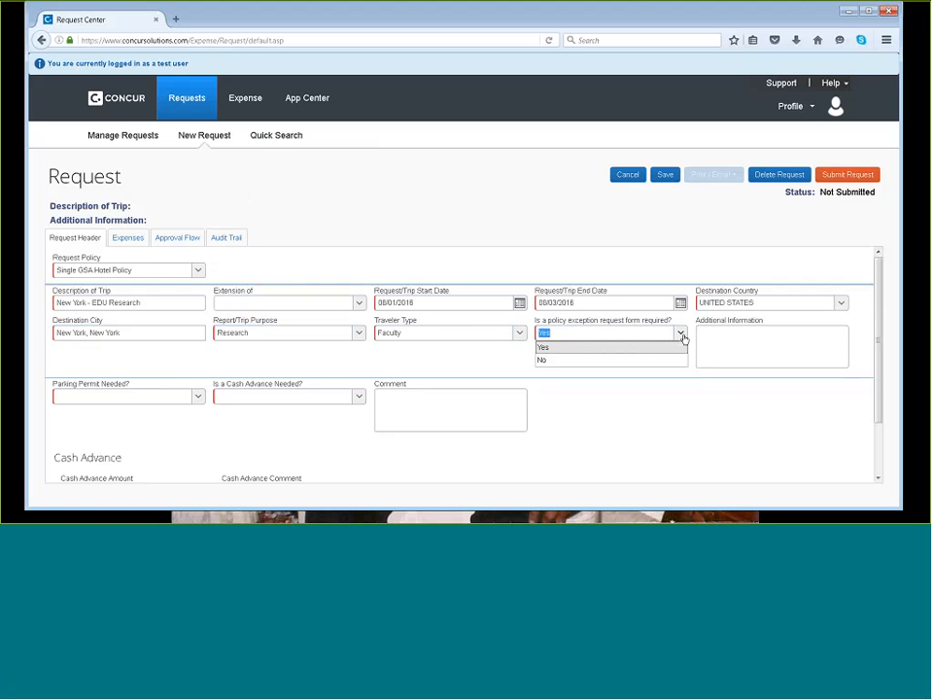
left_click(610, 360)
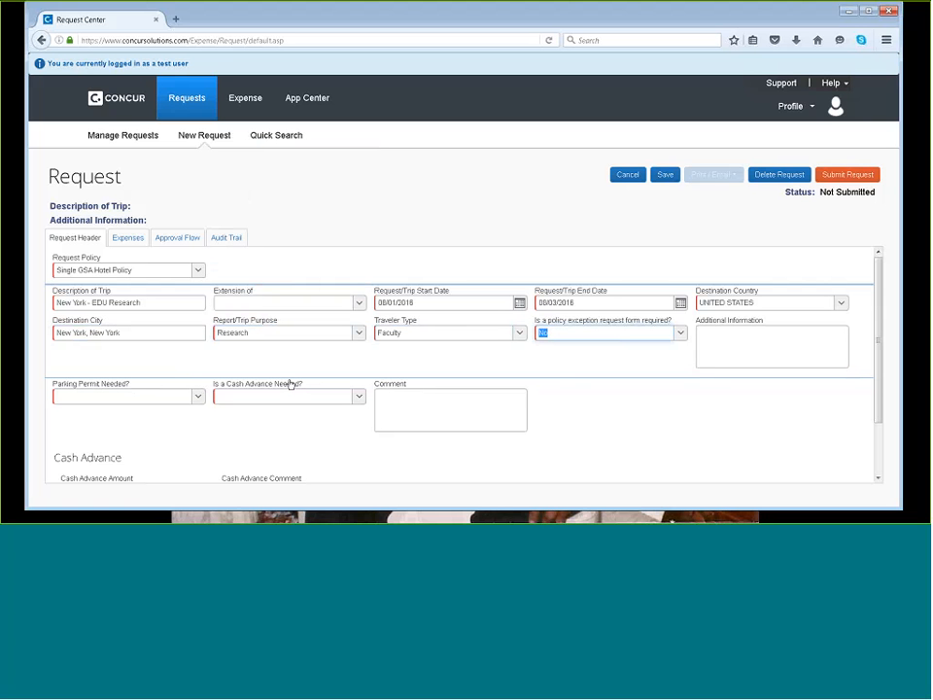
scroll(171, 376, "down", 2)
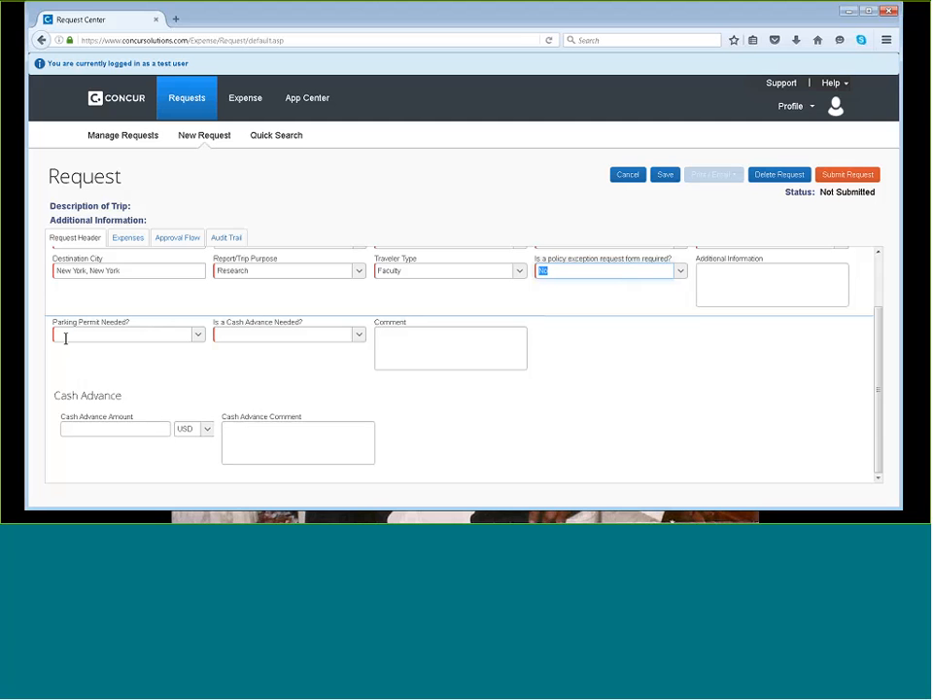
left_click(203, 340)
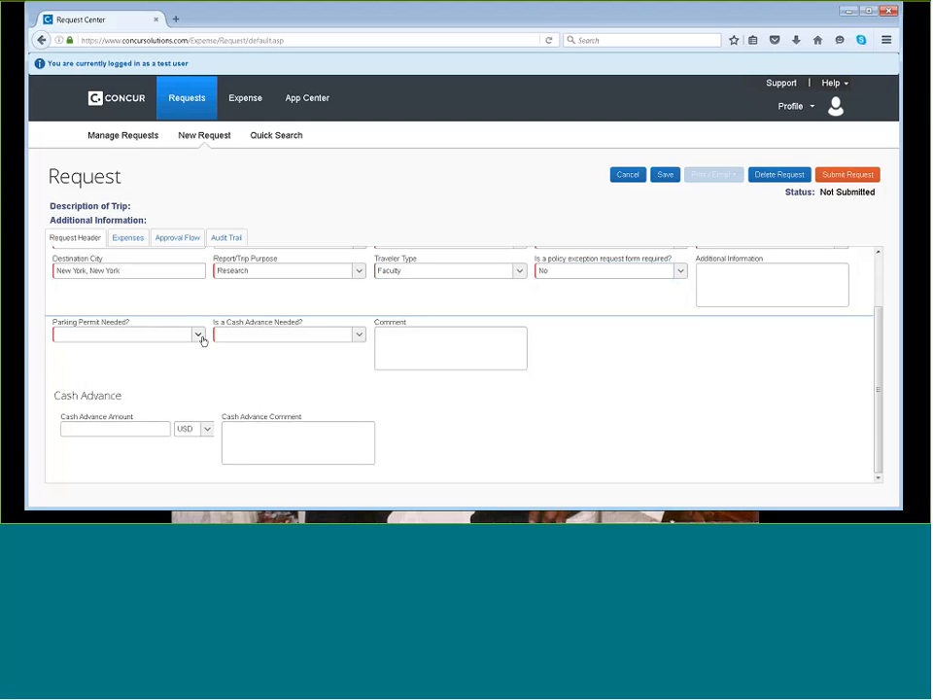
left_click(203, 339)
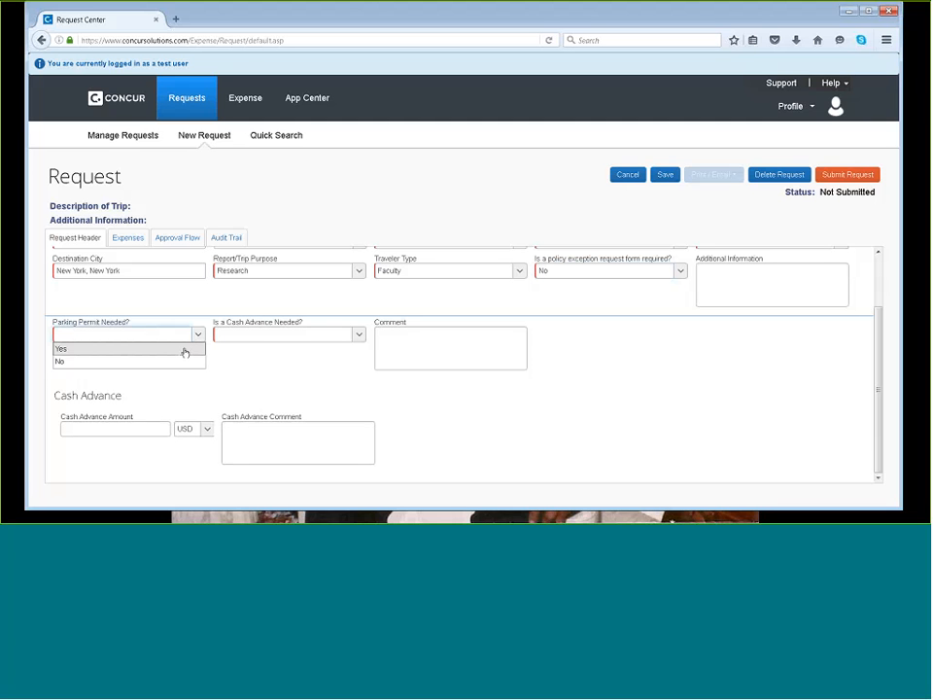
left_click(186, 361)
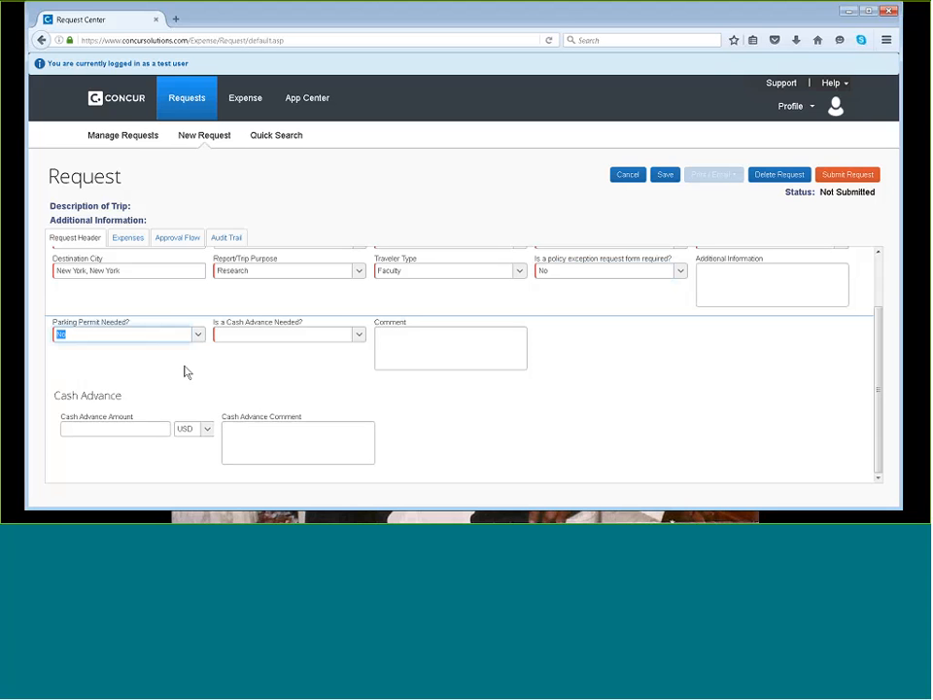
Try Yes for the cash advance question, go to the cash advance amount, and change the answer to No.
left_click(265, 333)
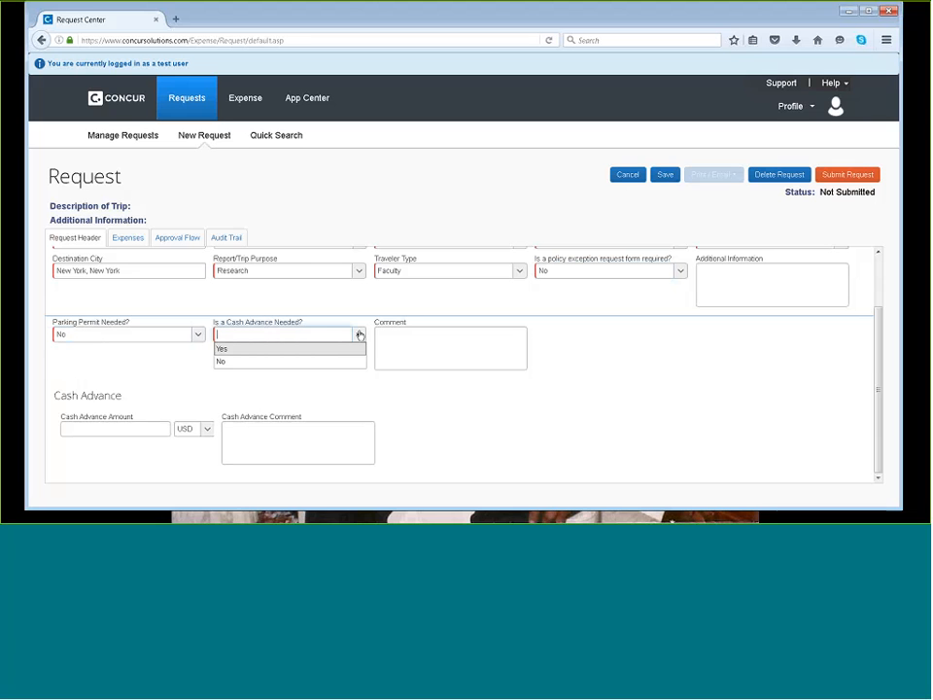
left_click(321, 352)
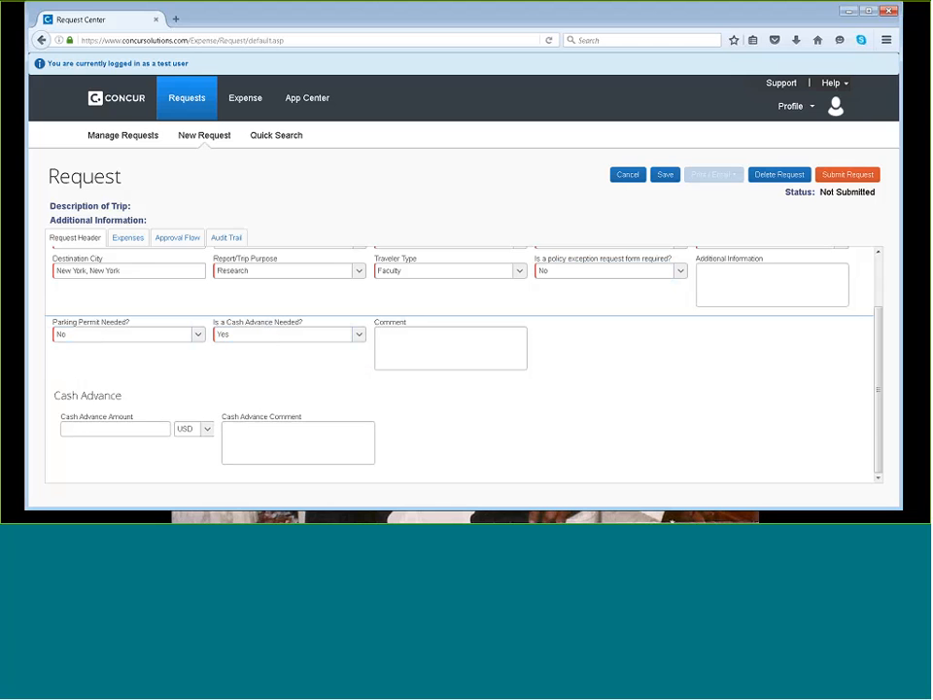
left_click(108, 430)
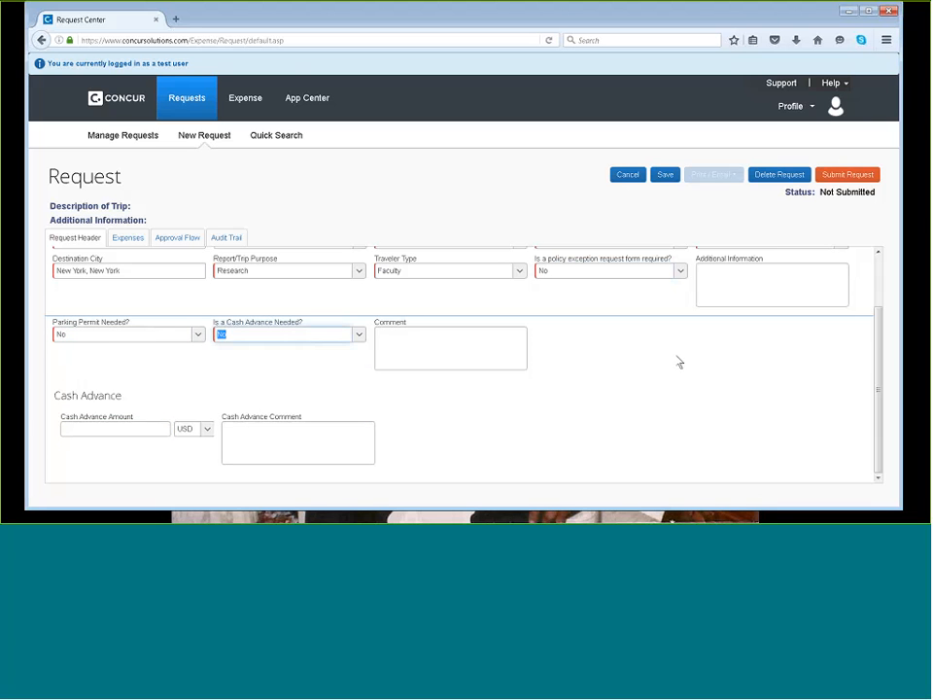
Save the completed request header to move on to the request's expenses.
left_click(651, 331)
scroll(651, 336, "up", 1)
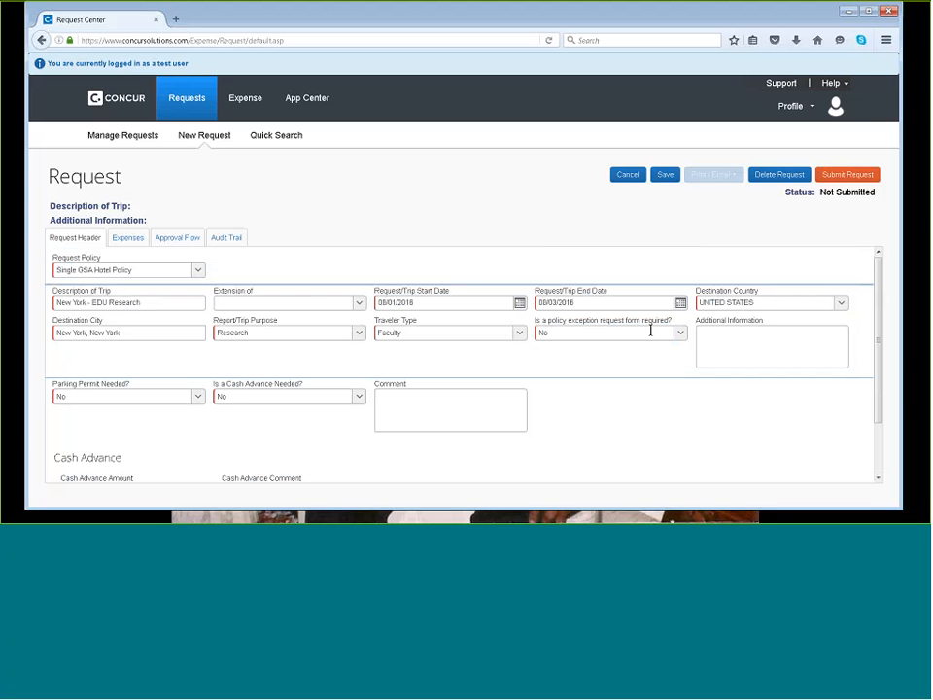
left_click(669, 181)
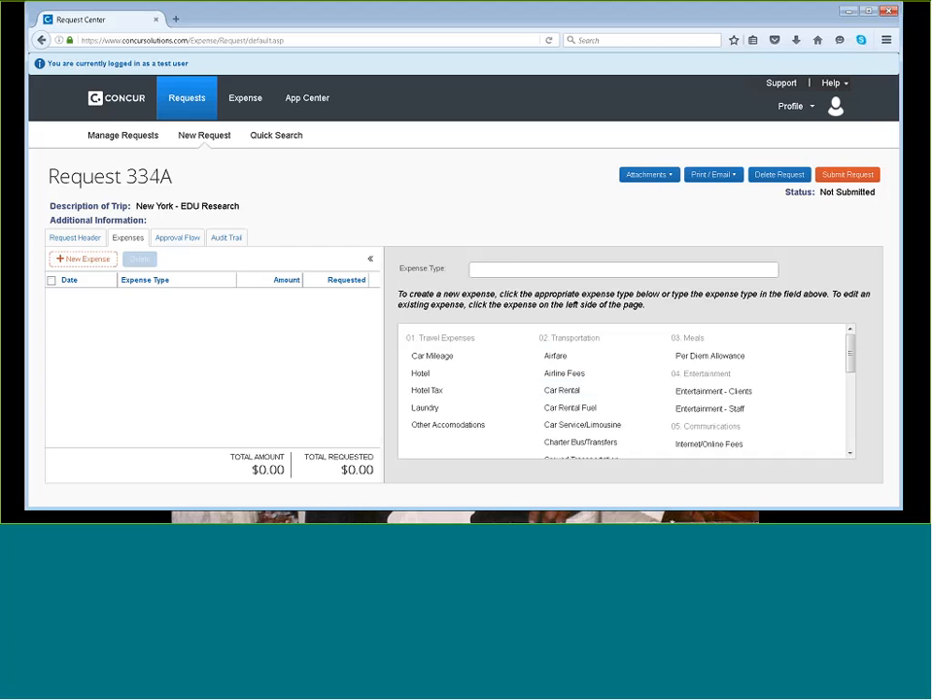
Find the Airfare expense type by searching for "air", start the expense, and set its transaction amount to 250.00 USD.
left_click(511, 269)
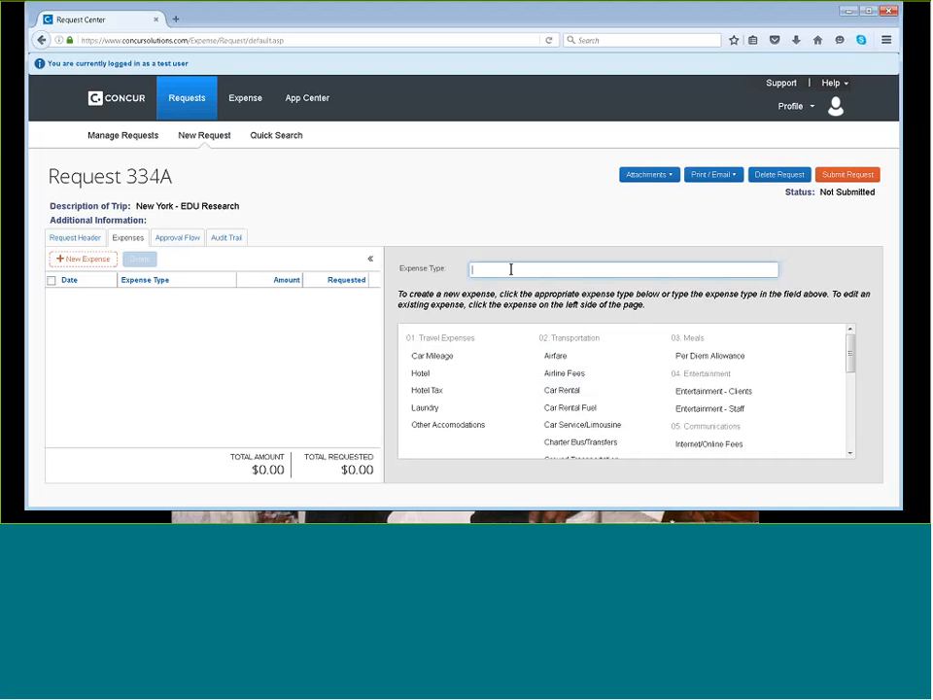
type("air")
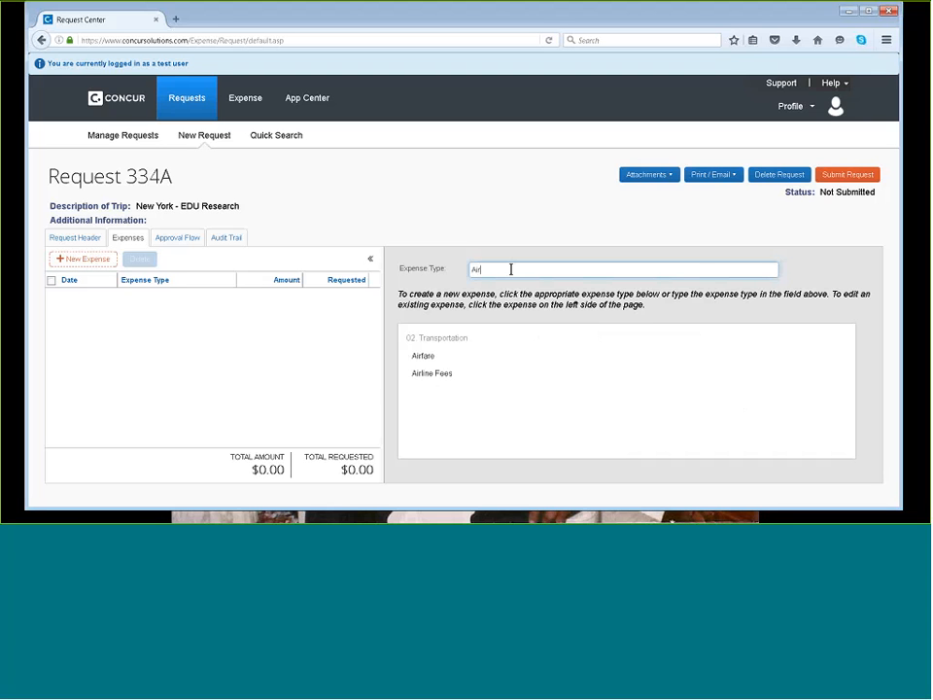
left_click(453, 358)
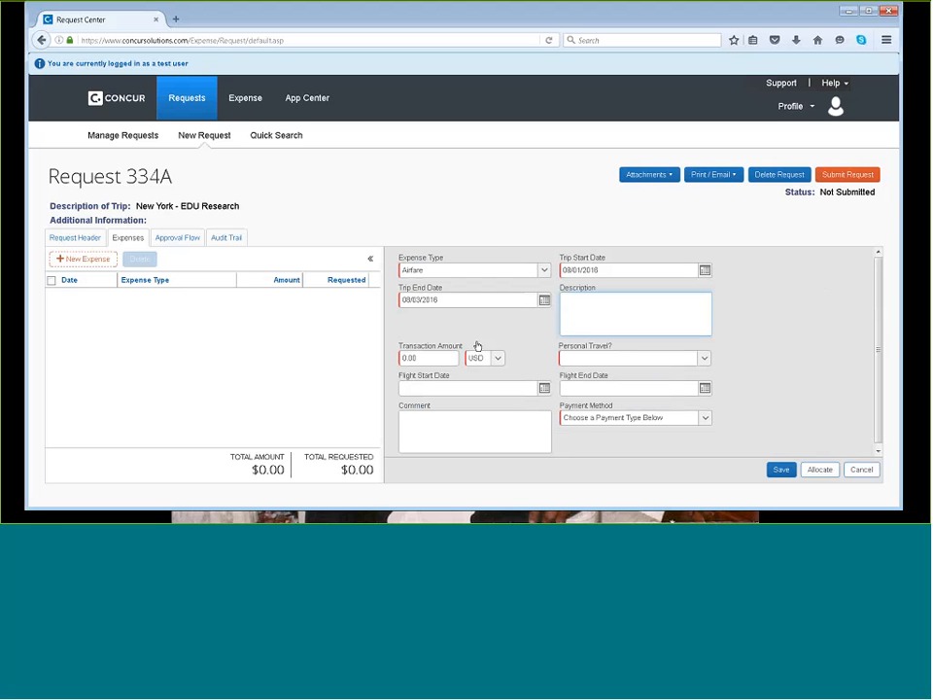
left_click(546, 271)
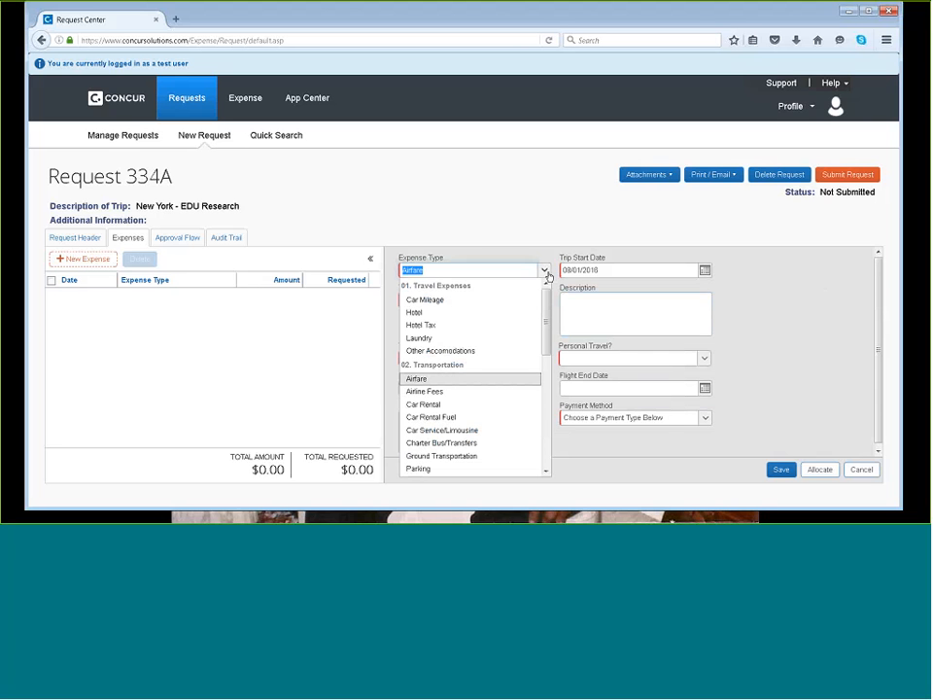
left_click(545, 258)
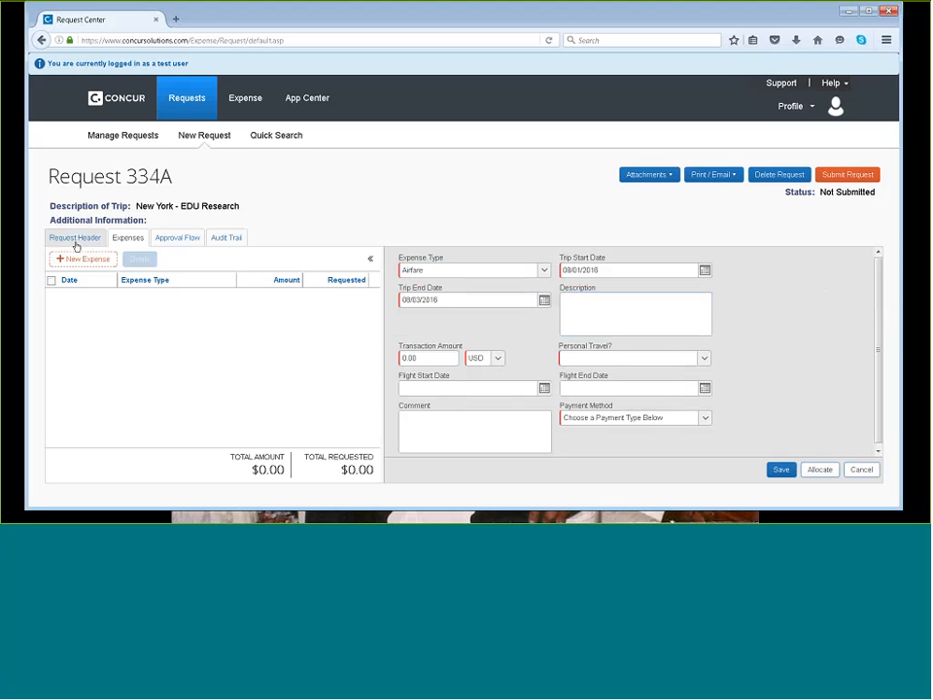
left_click(445, 359)
type("250")
left_click(522, 368)
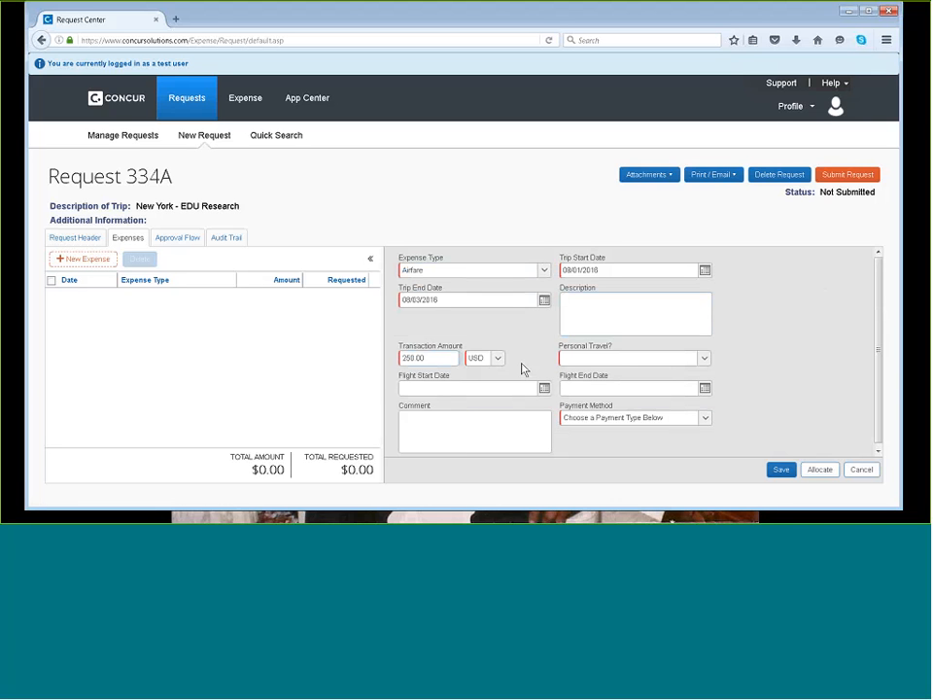
Set Personal Travel to No and the payment method to CCSU P-Card, and save the airfare expense.
left_click(705, 359)
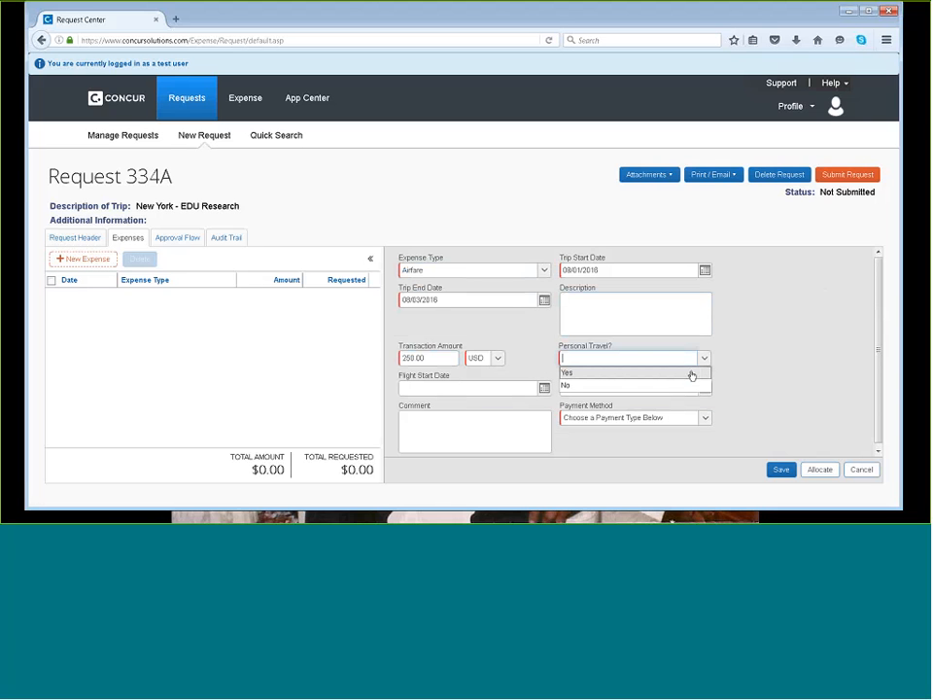
left_click(683, 386)
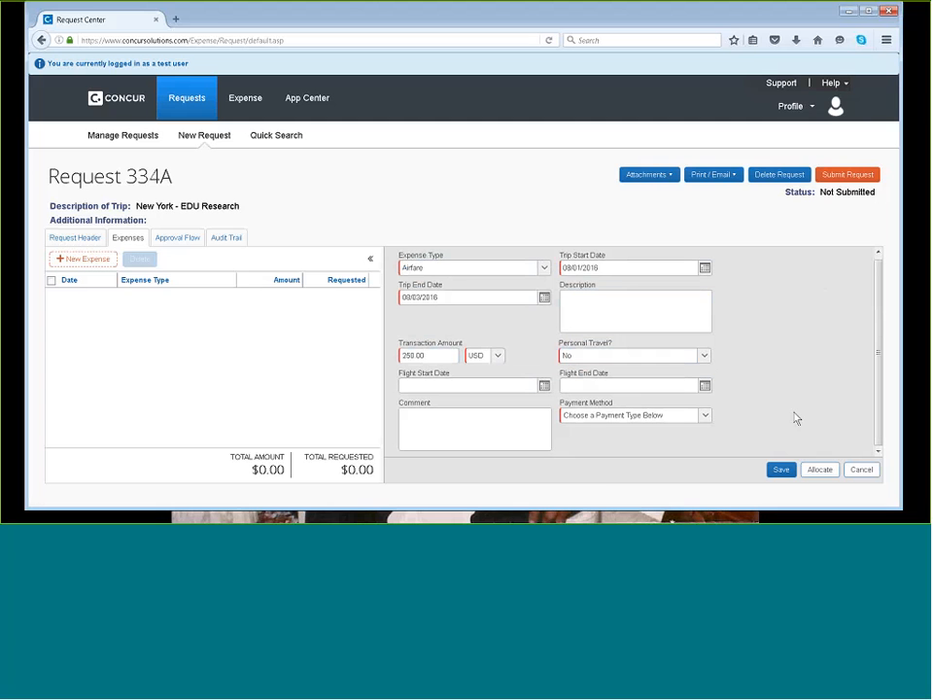
left_click(702, 415)
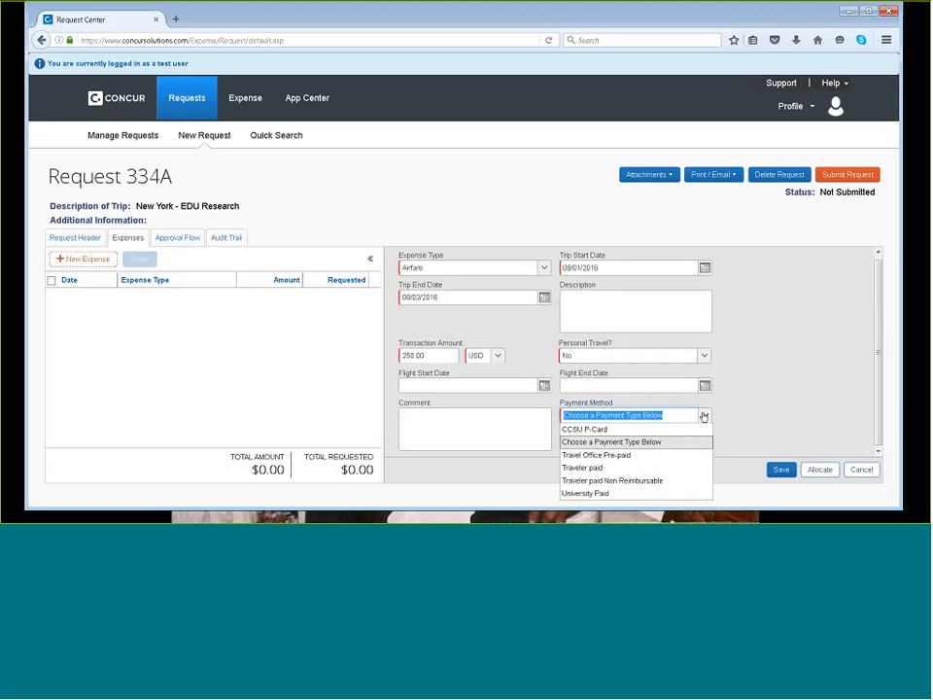
left_click(637, 431)
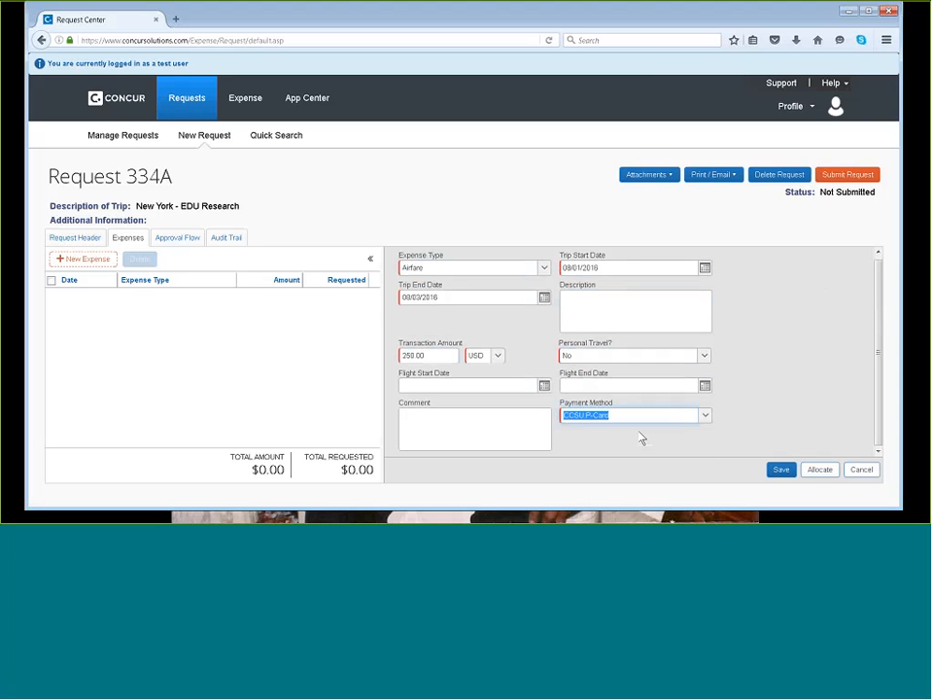
left_click(781, 471)
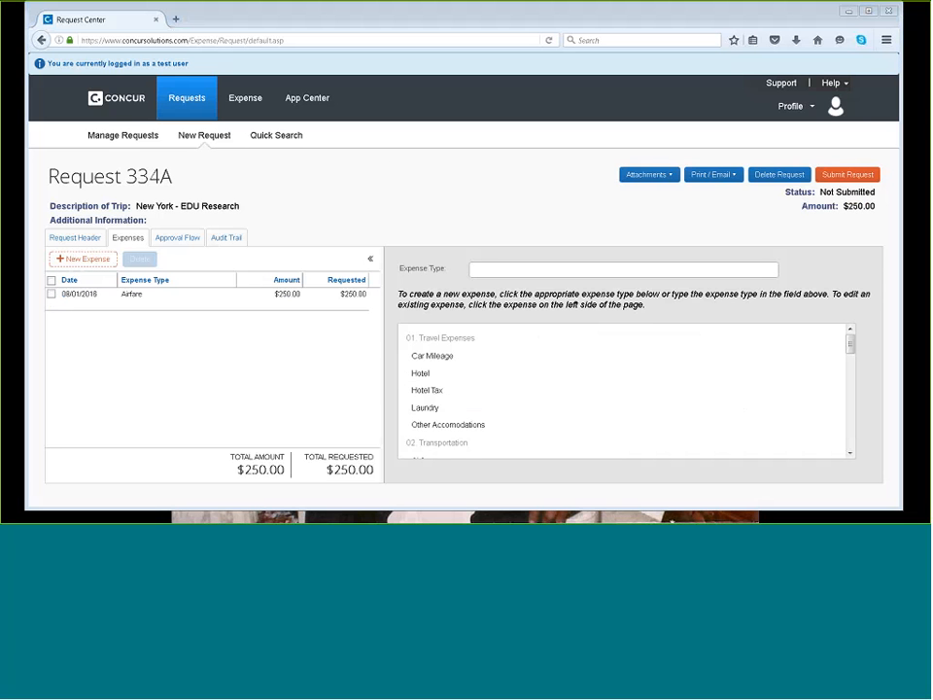
Add a Hotel expense for 3 nights with the payment method Traveler paid, and save it.
left_click(433, 377)
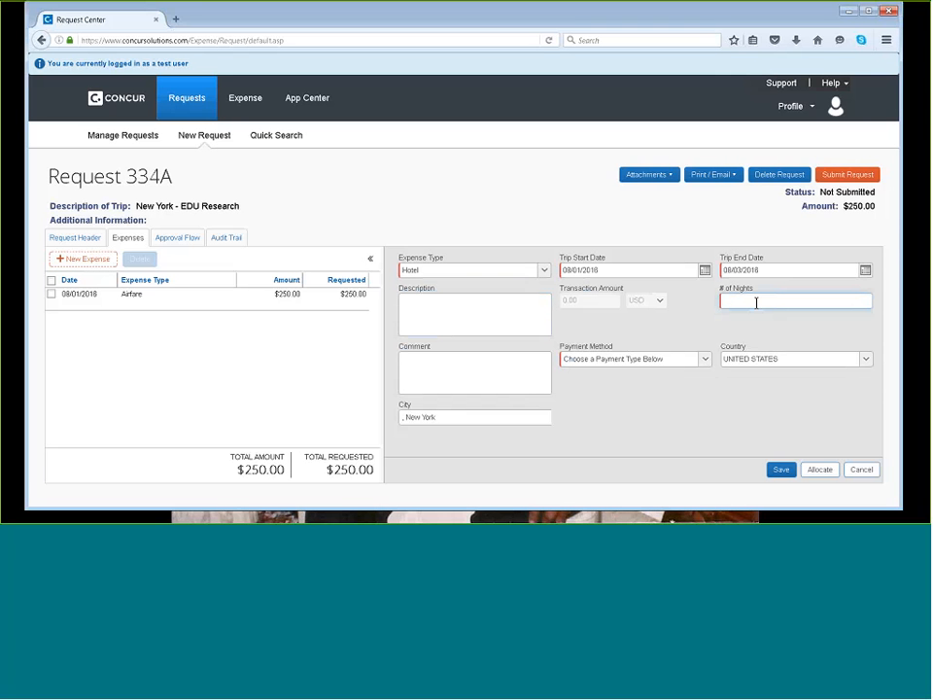
type("3")
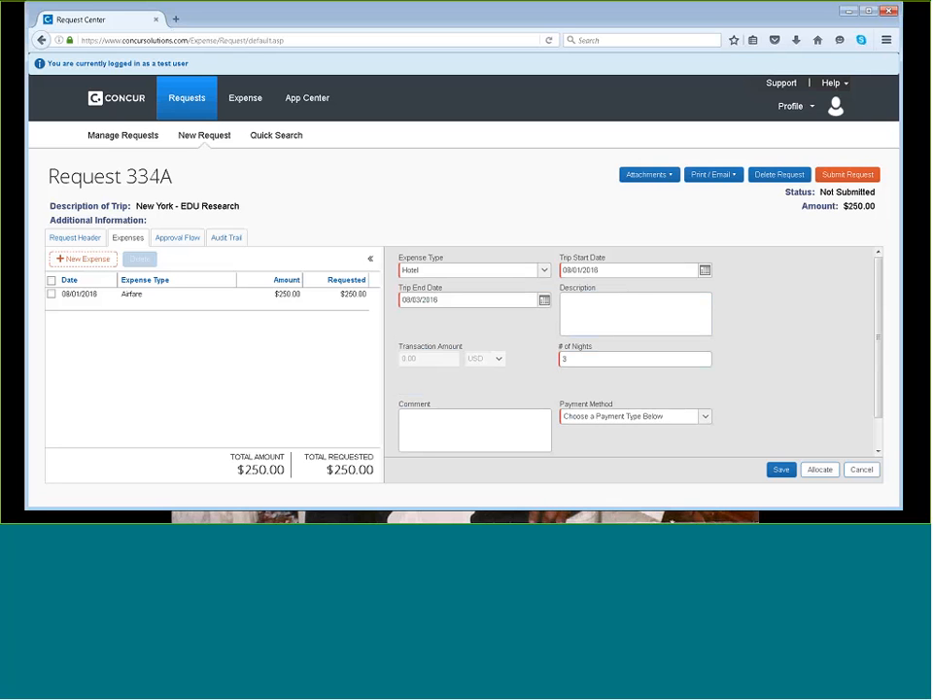
left_click(681, 416)
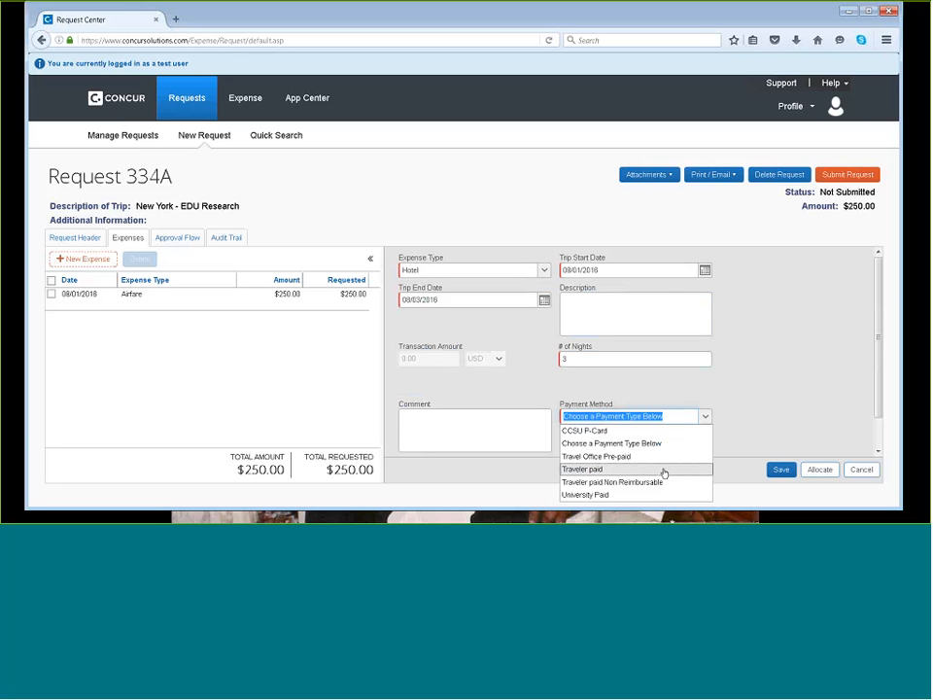
left_click(663, 473)
scroll(741, 408, "down", 1)
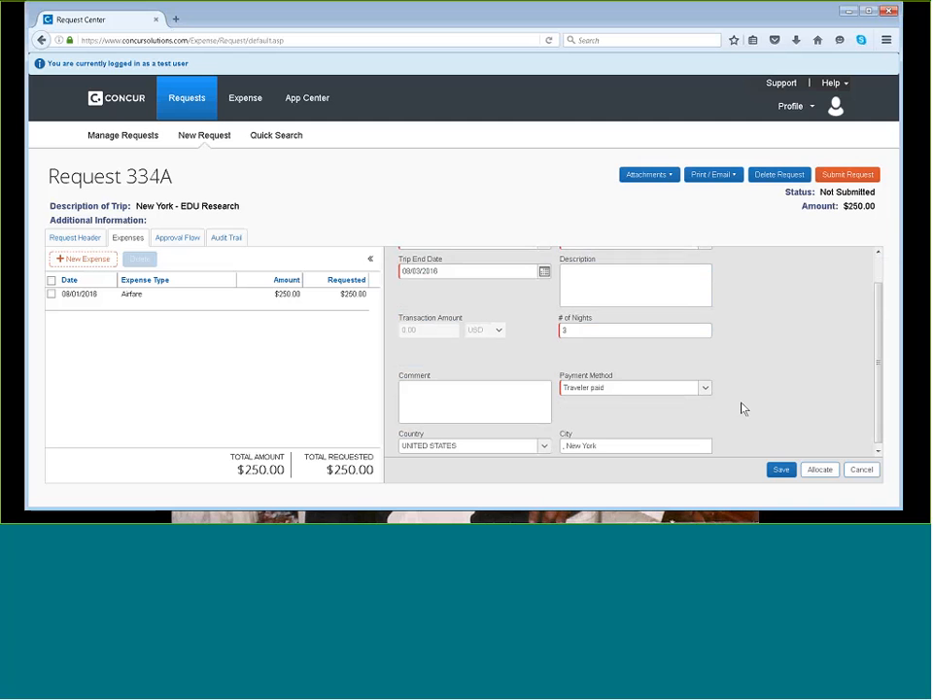
left_click(778, 471)
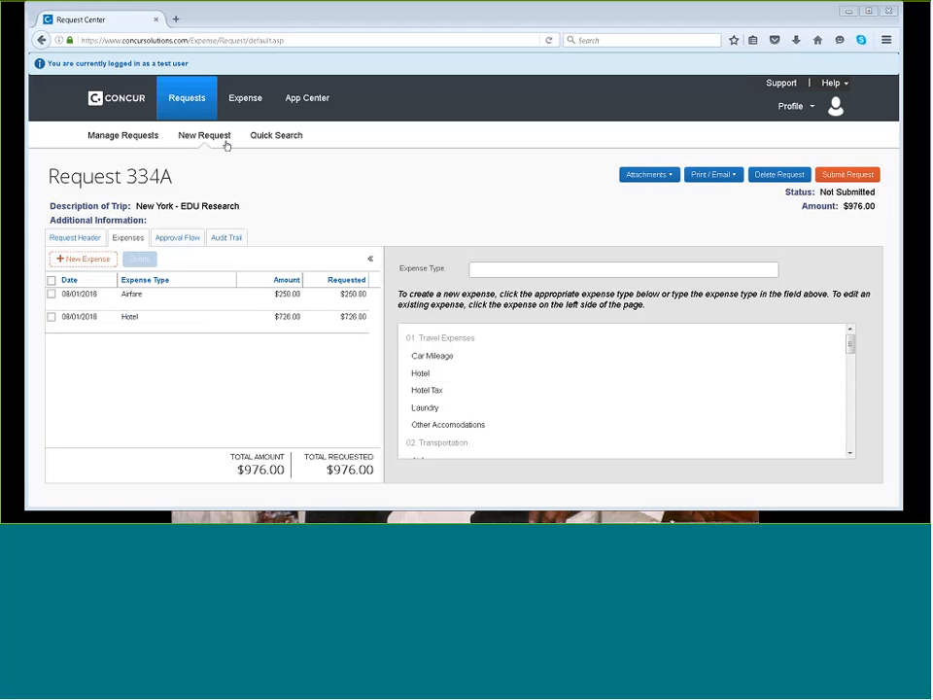
Add a Car Mileage expense with a distance of 25 and save it.
left_click(432, 358)
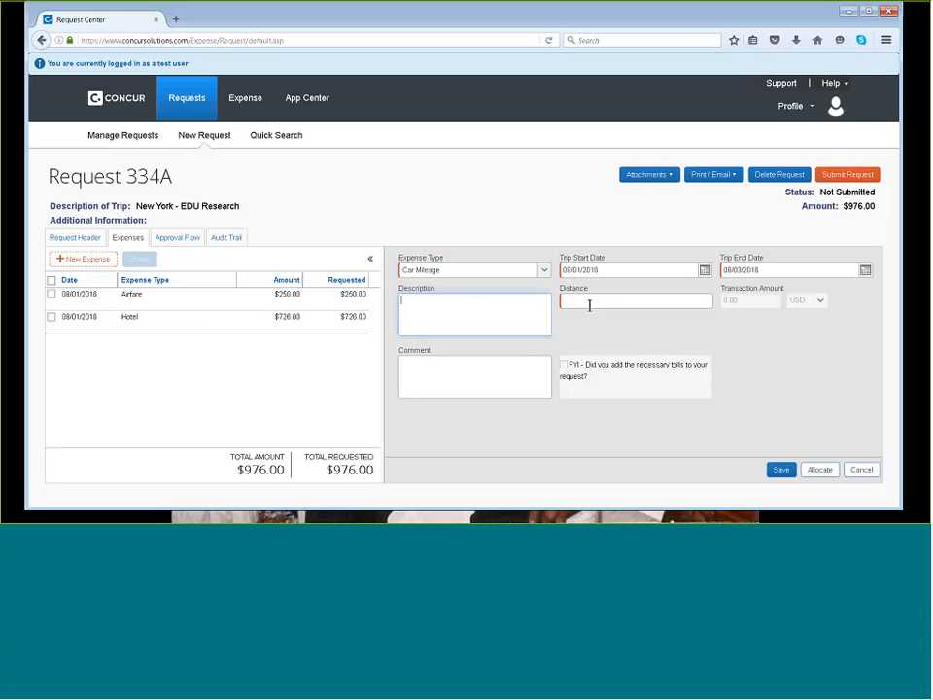
left_click(659, 300)
type("2")
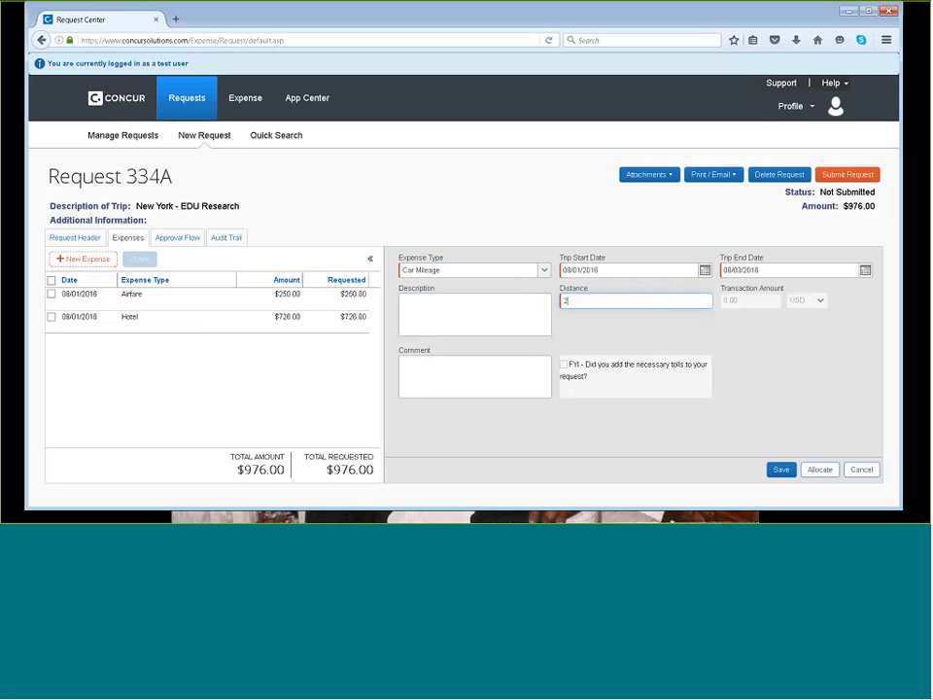
type("5")
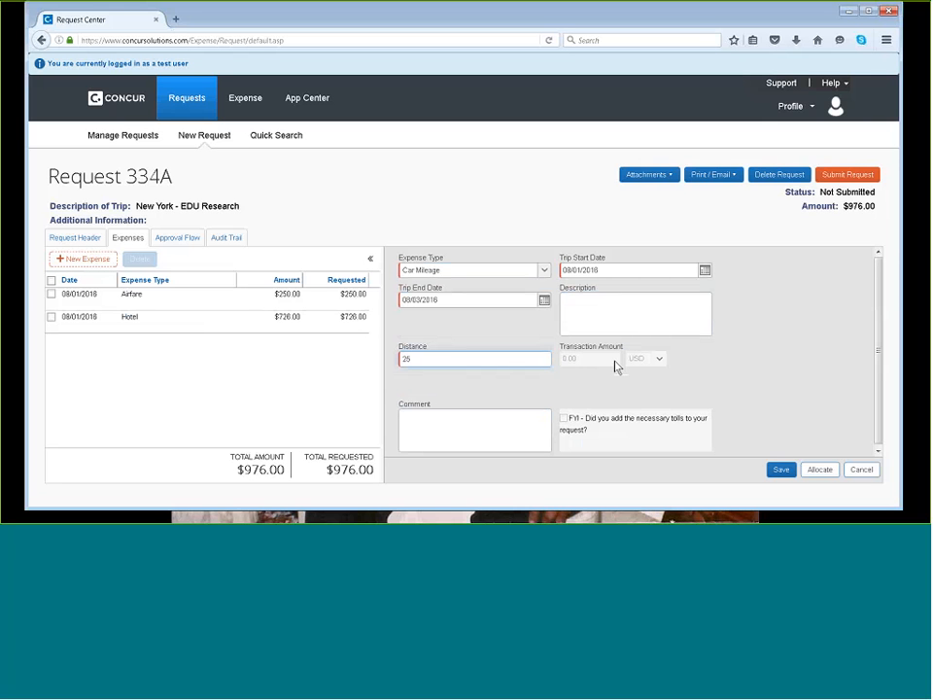
left_click(781, 469)
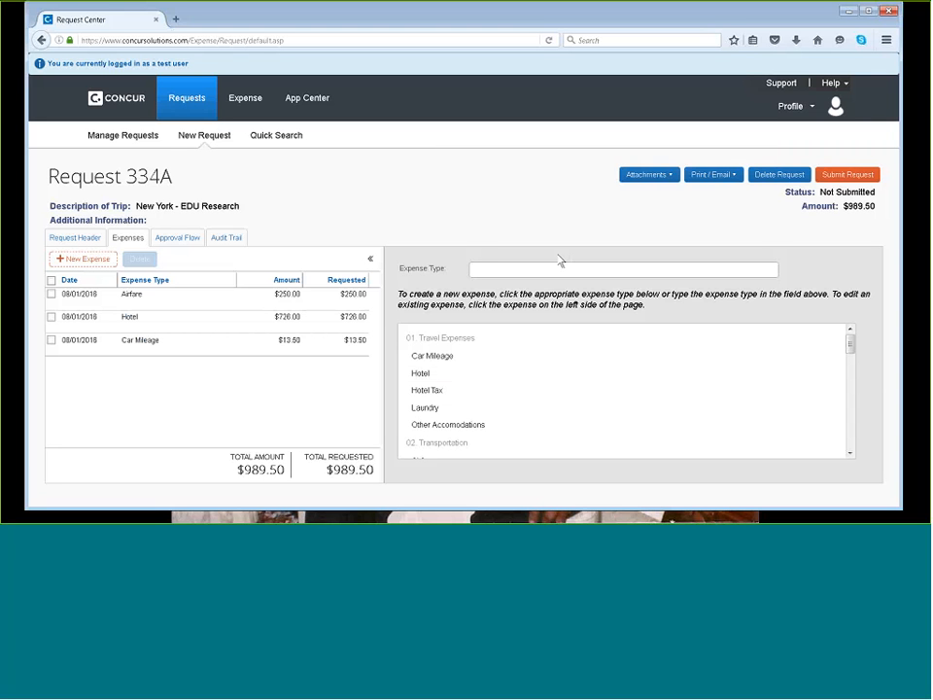
Upload CCSU - Policy Exception Request Form.pdf as an attachment to the request, checking the allowed file types and size limit.
left_click(667, 179)
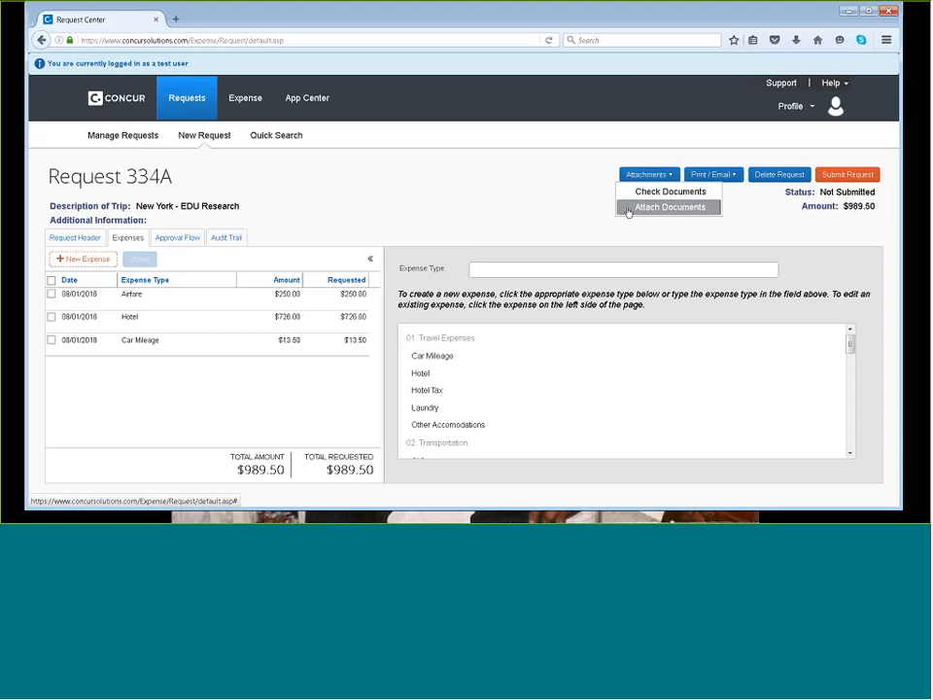
left_click(628, 210)
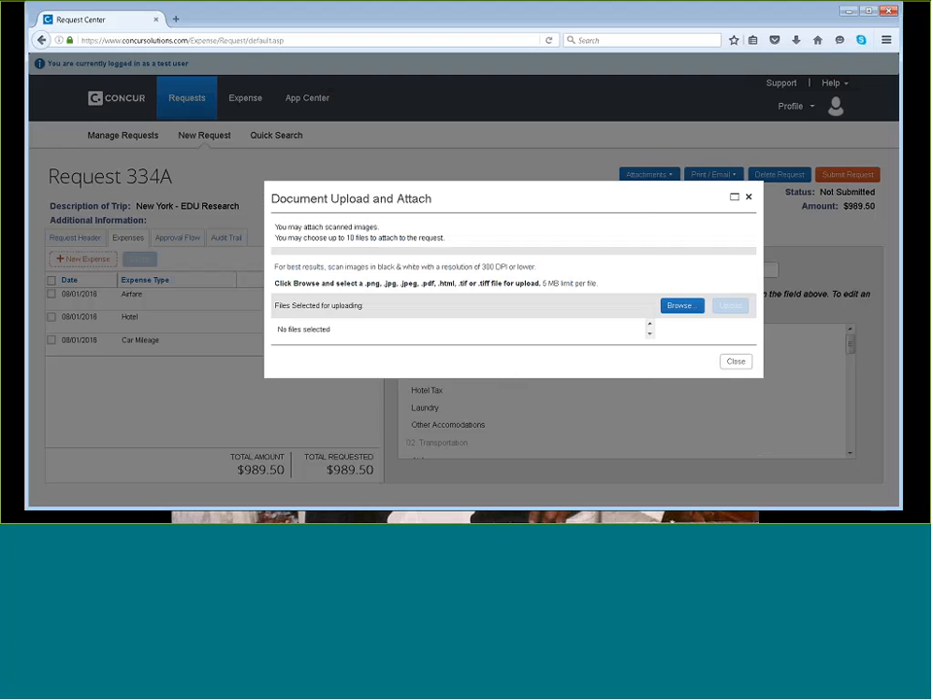
left_click_drag(366, 283, 505, 289)
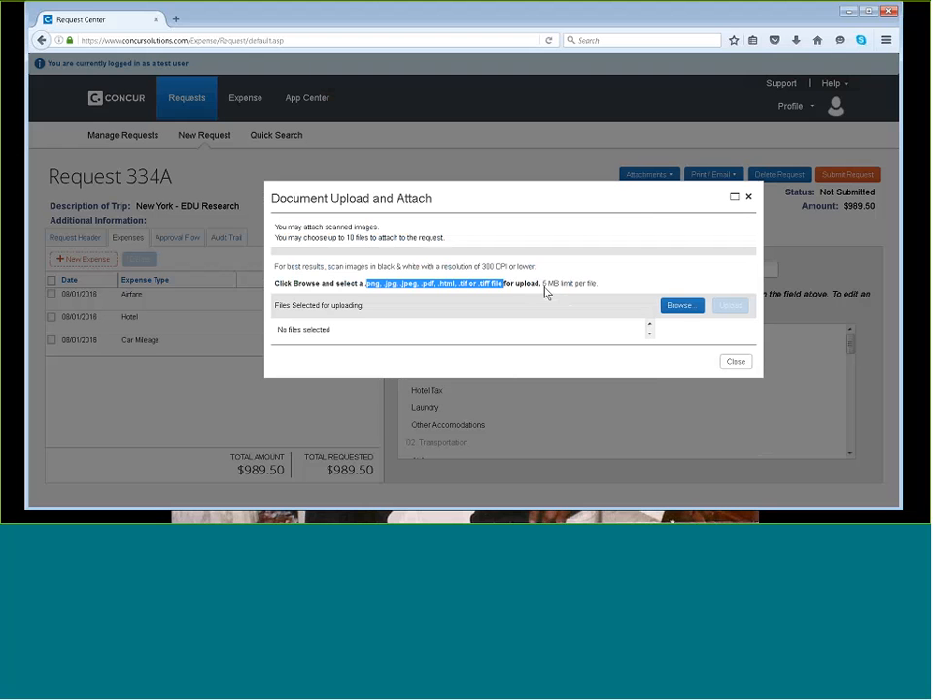
left_click_drag(545, 288, 588, 291)
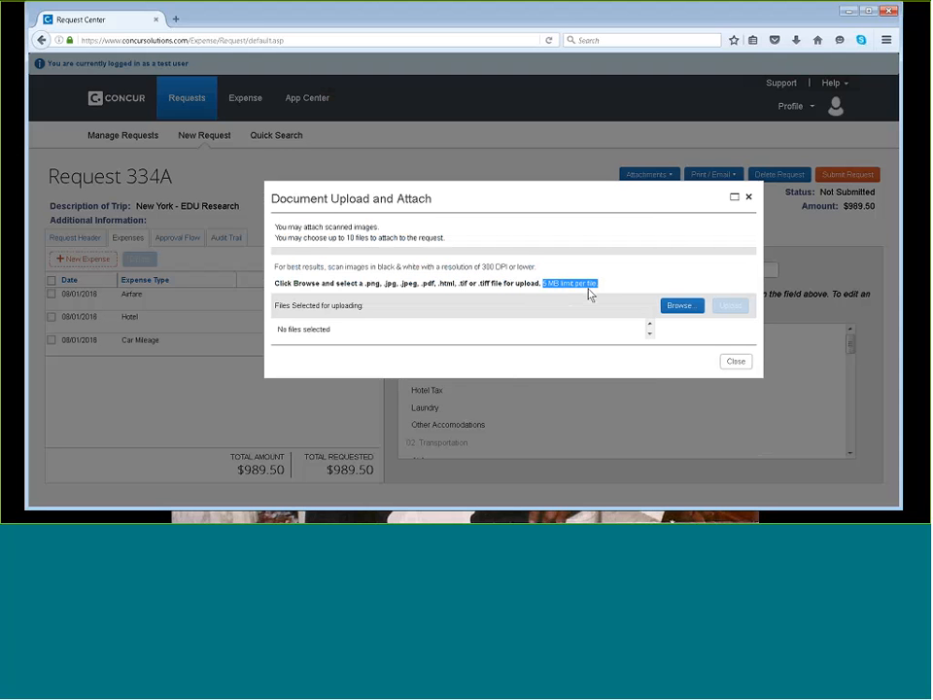
left_click(667, 313)
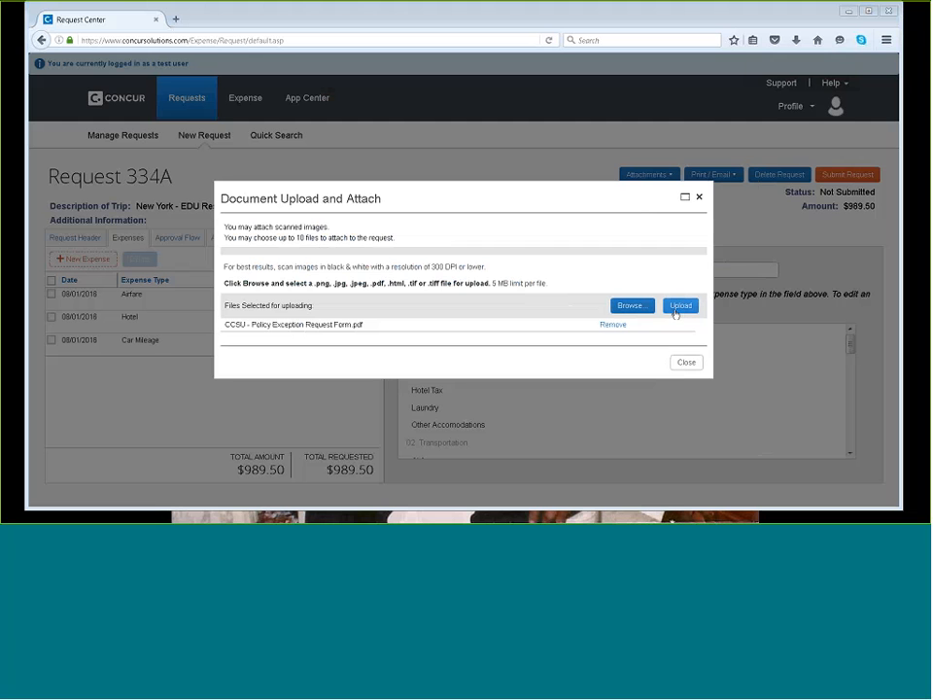
left_click(675, 307)
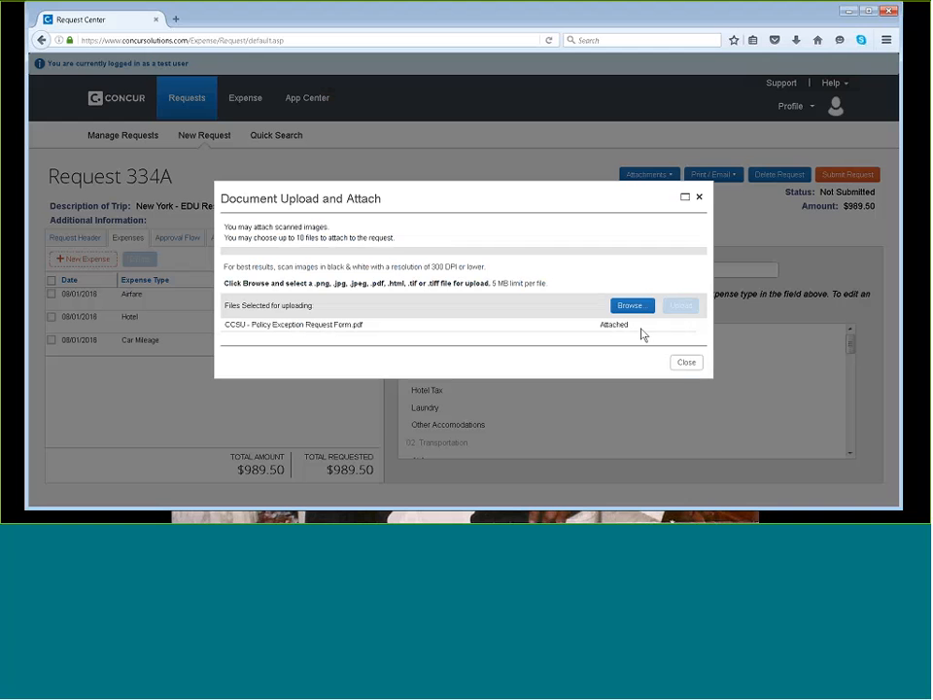
left_click(687, 363)
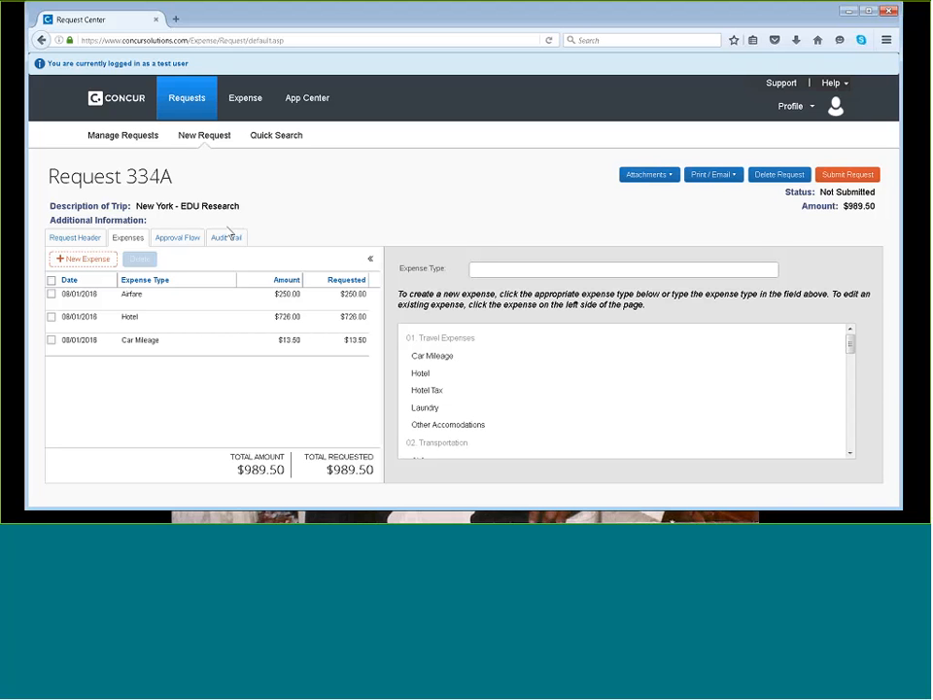
Open the allocations from the airfare expense and start one allocation for all the airfare, hotel and car mileage expenses.
left_click(206, 298)
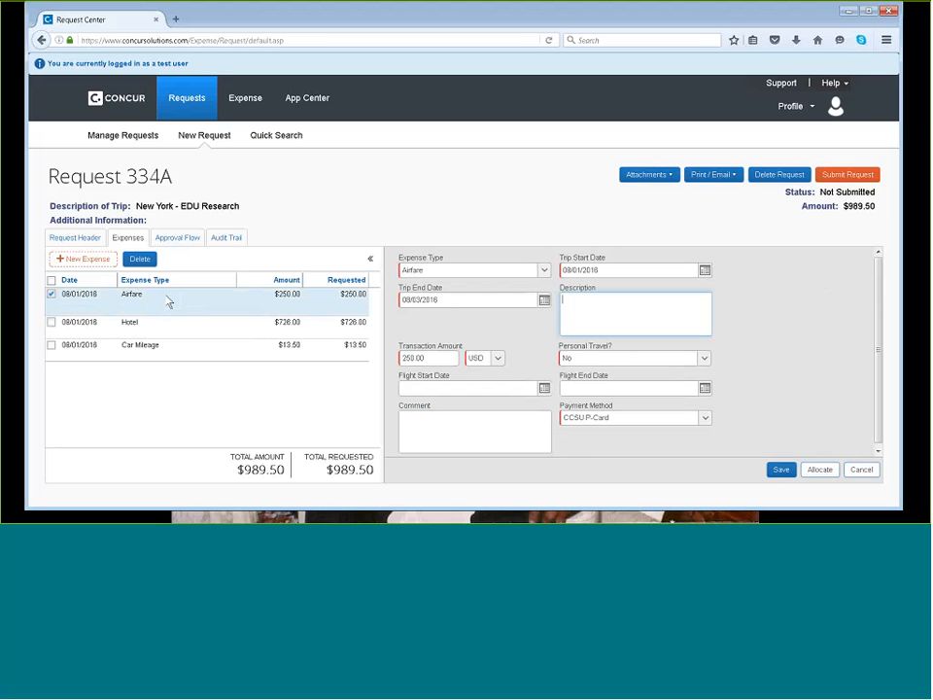
left_click(822, 472)
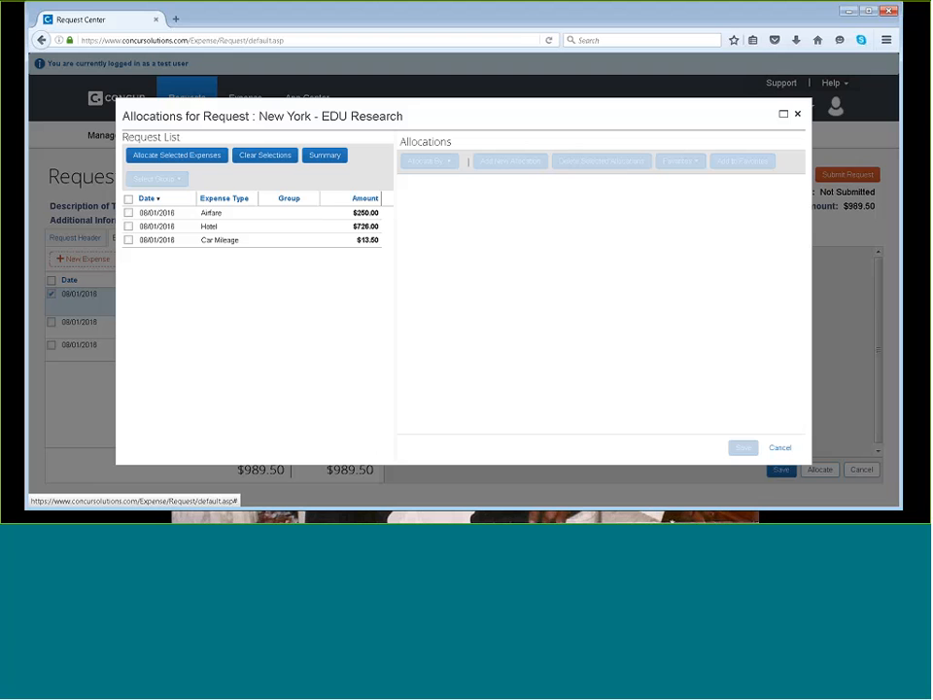
left_click(128, 213)
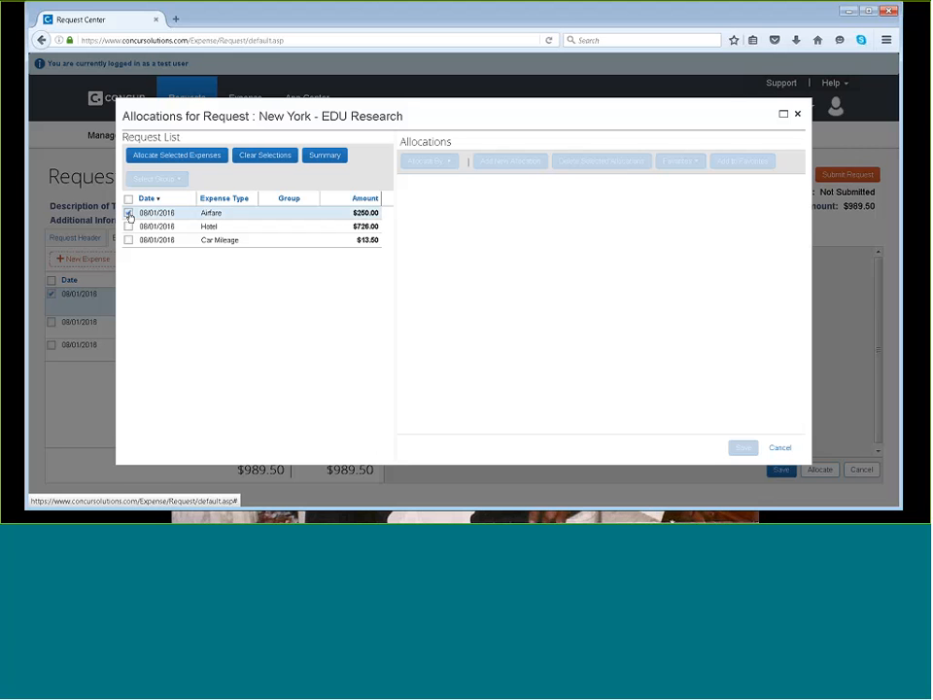
left_click(129, 227)
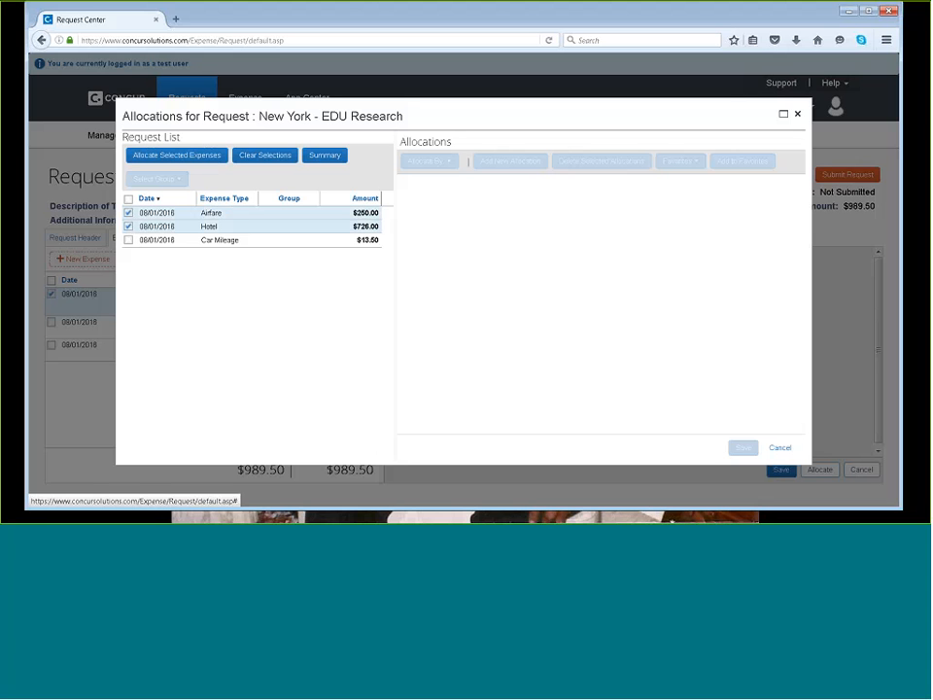
left_click(128, 199)
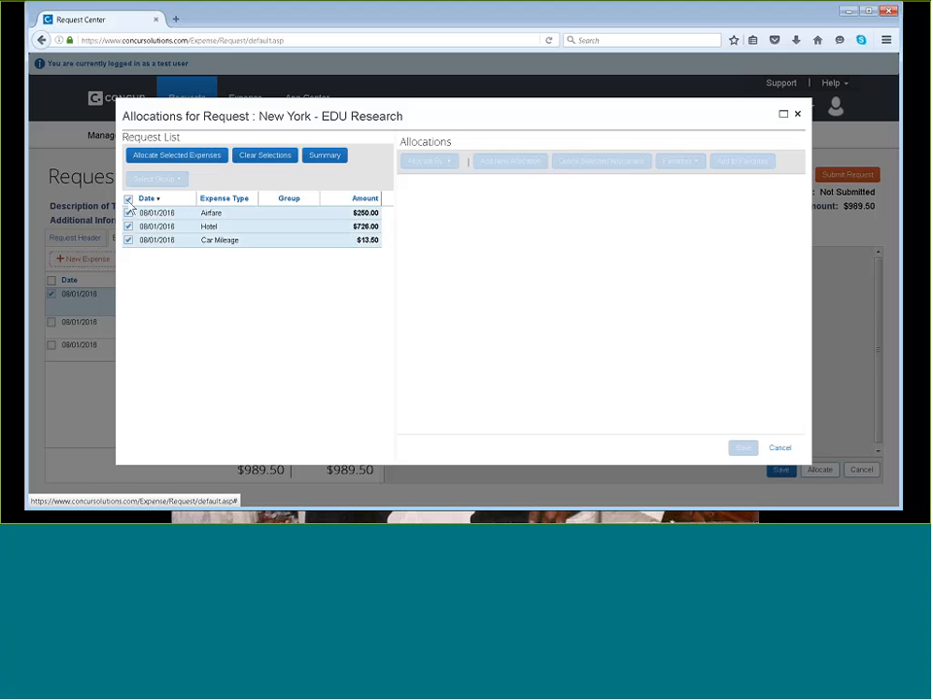
left_click(174, 160)
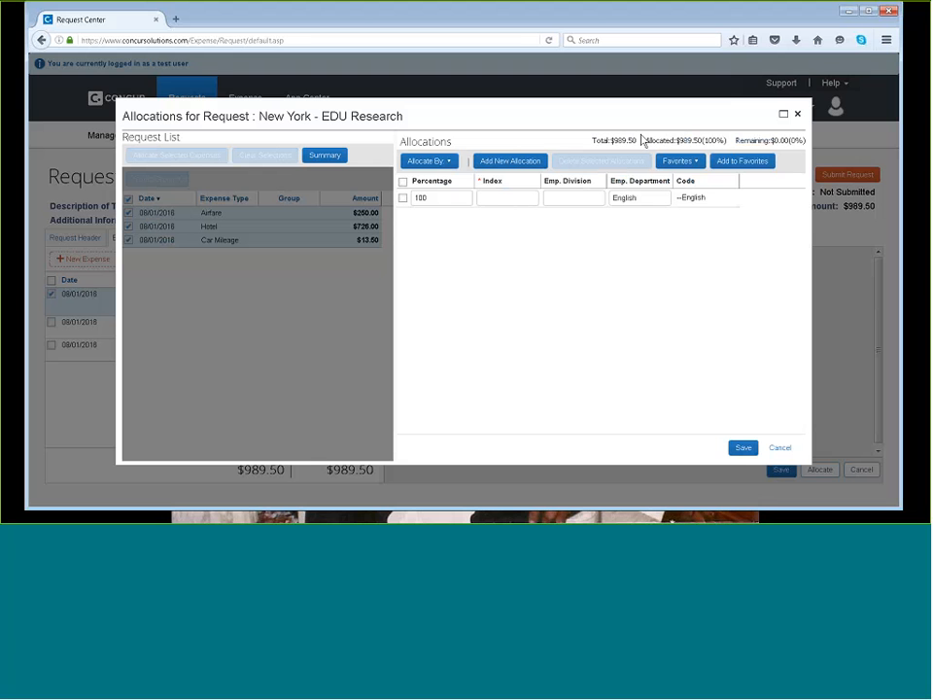
left_click(502, 198)
type("1")
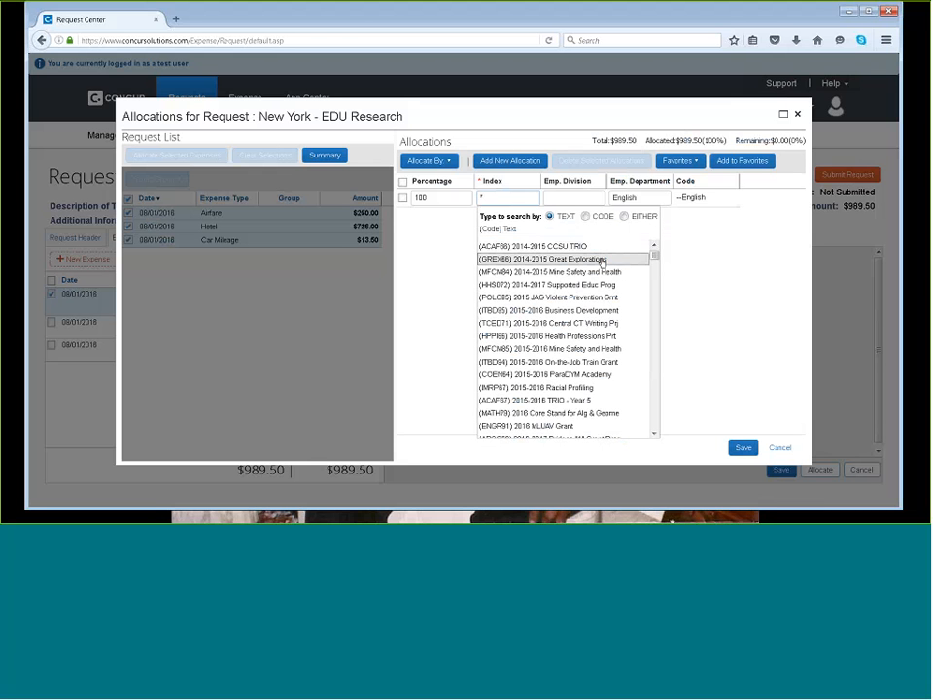
left_click(535, 245)
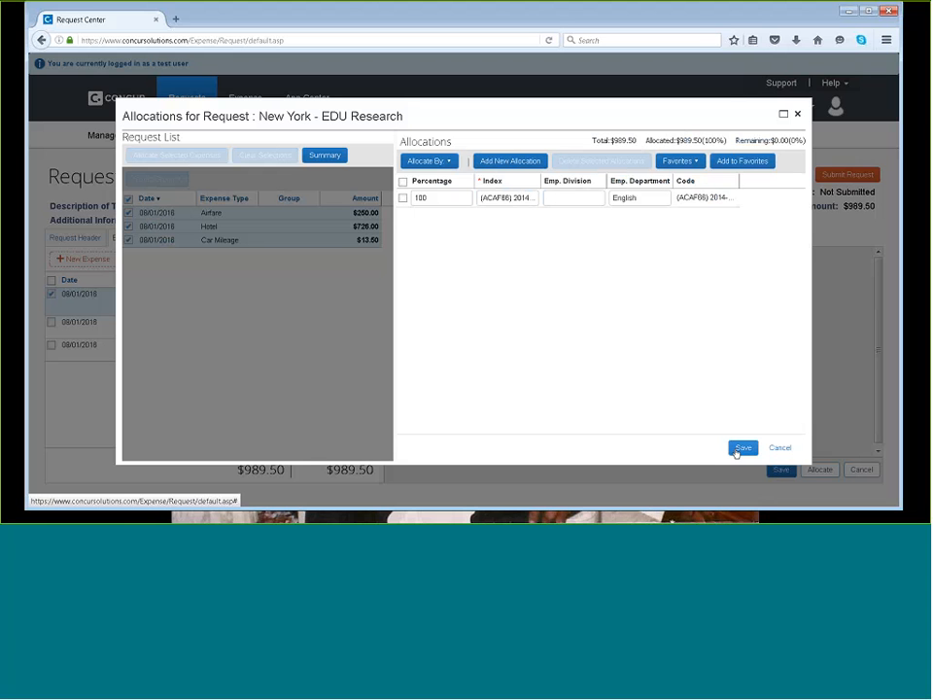
Add a second allocation for the three expenses and assign it the index (PHIL01) Philosophy Department.
left_click(508, 161)
left_click(505, 215)
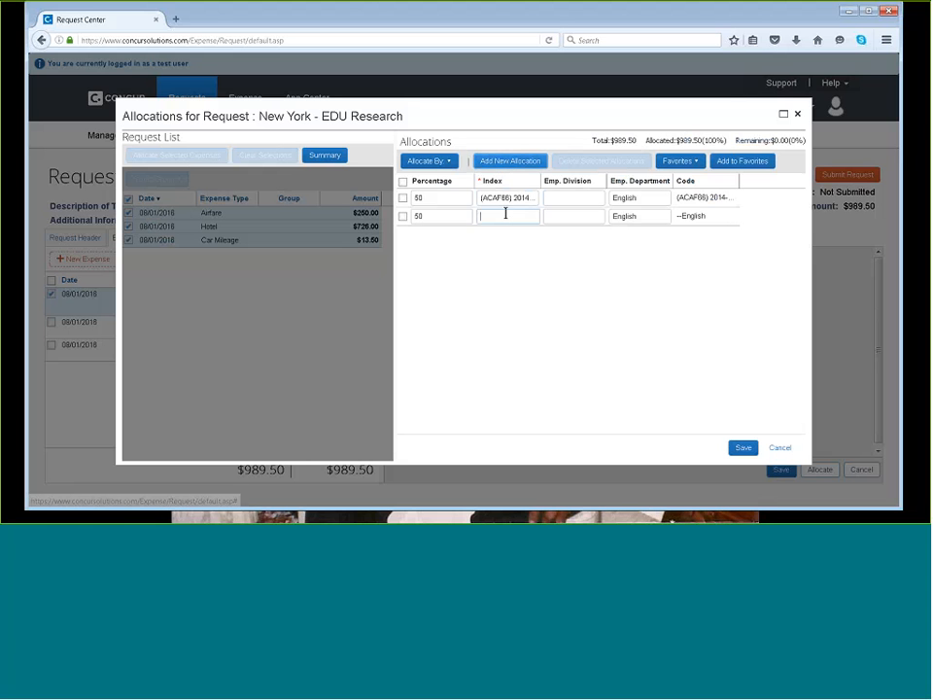
type("p")
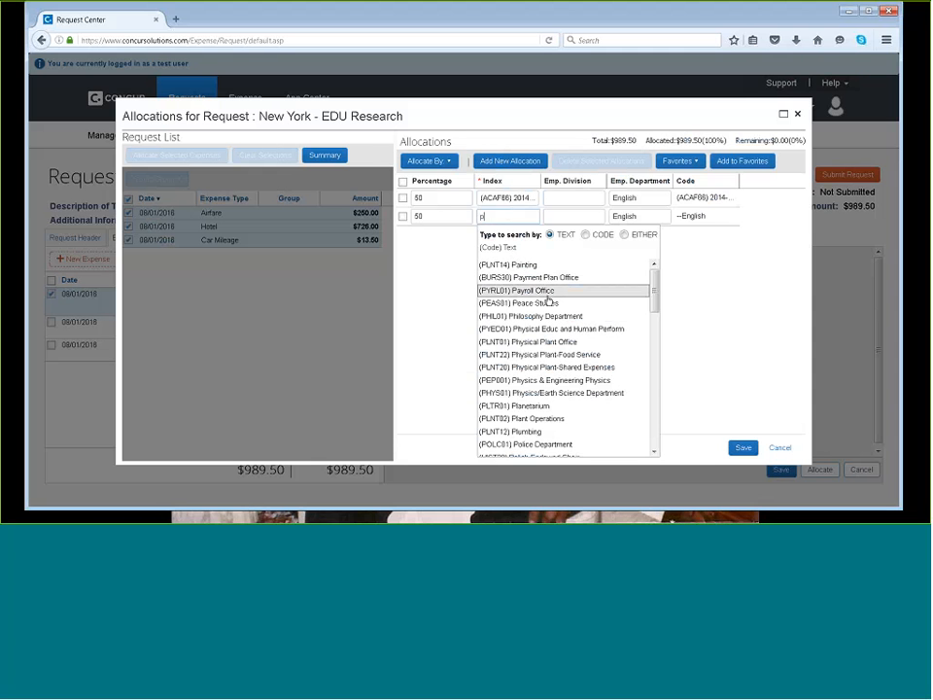
left_click(549, 317)
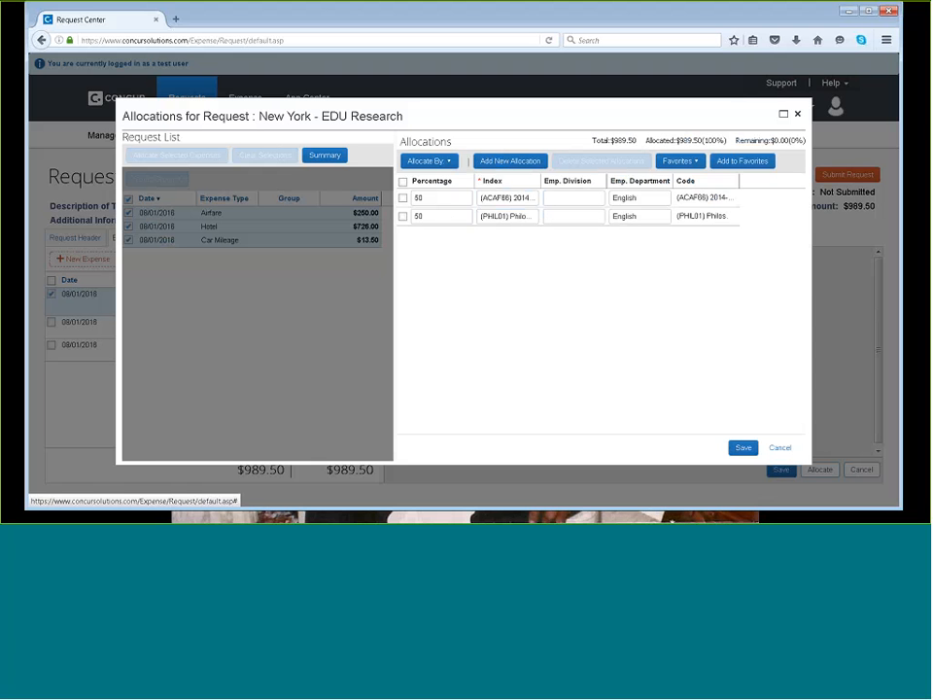
Switch the allocations from percentage to amount and save them, checking the resulting allocation on the Car Mileage expense.
left_click(437, 163)
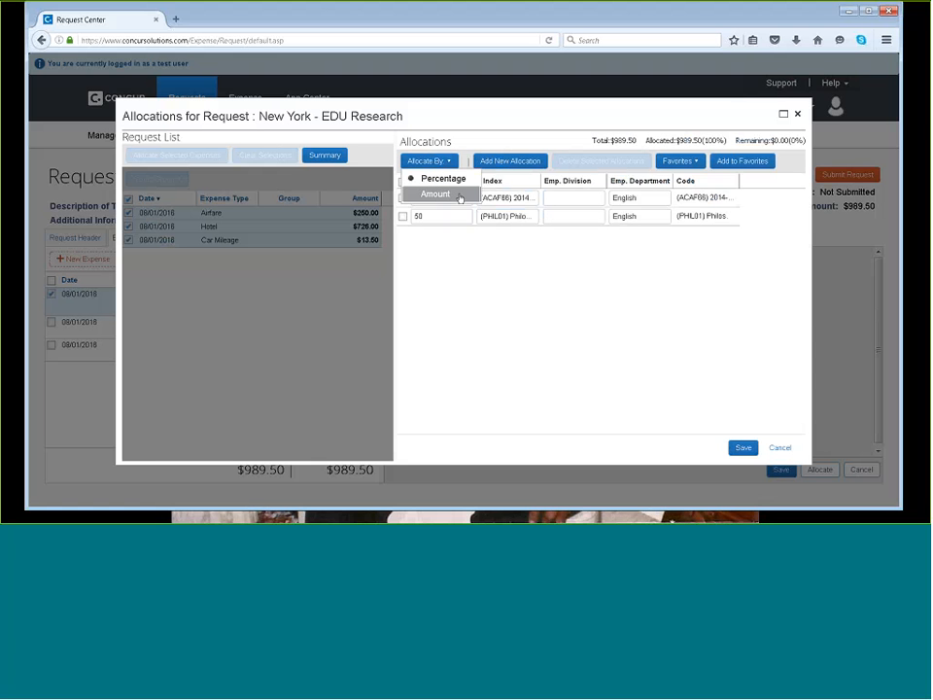
left_click(460, 195)
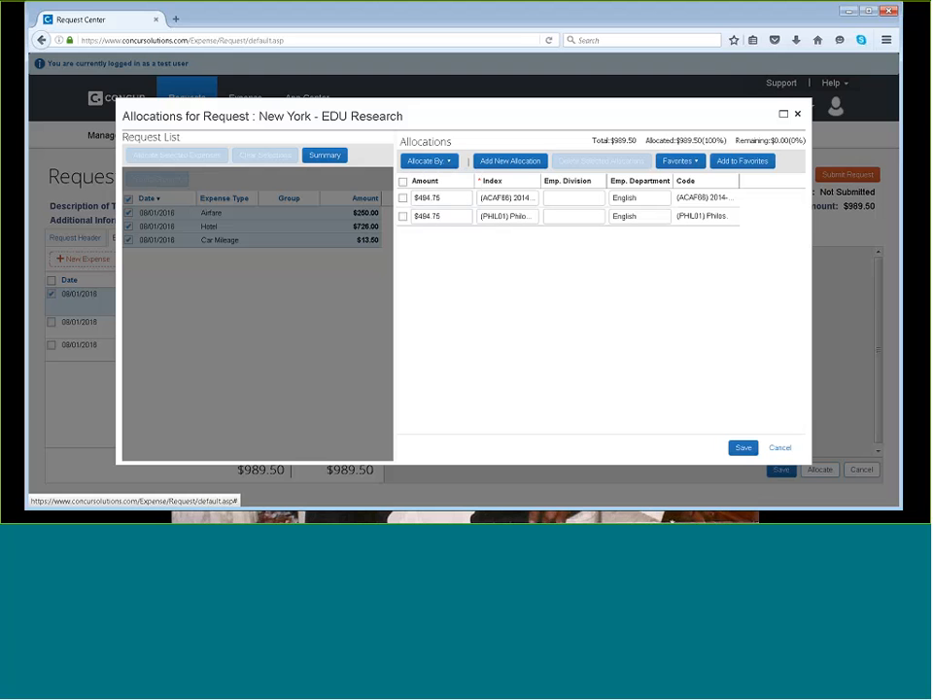
left_click(744, 450)
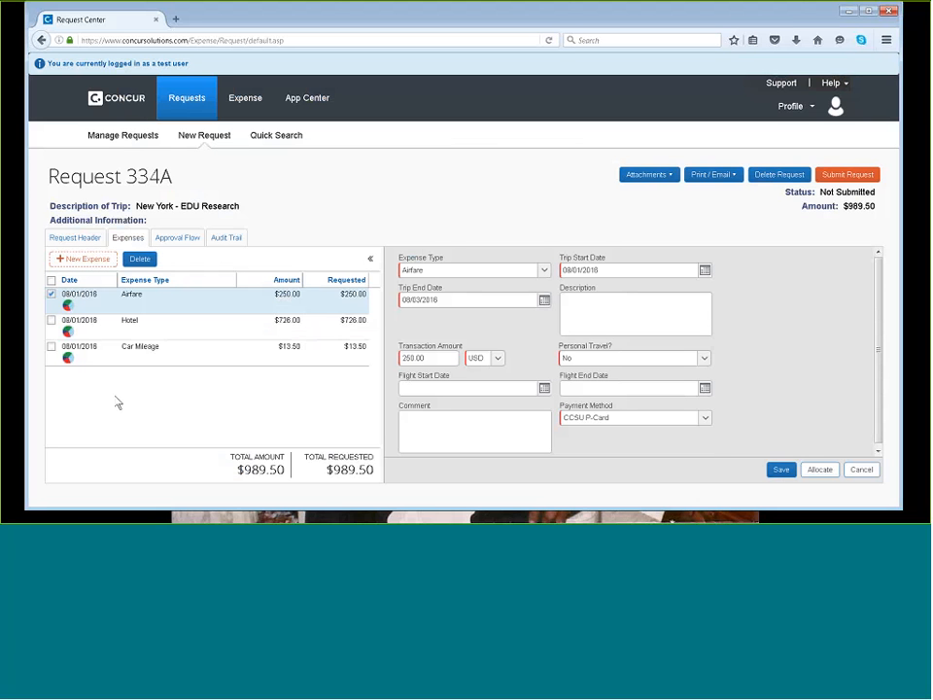
left_click(68, 360)
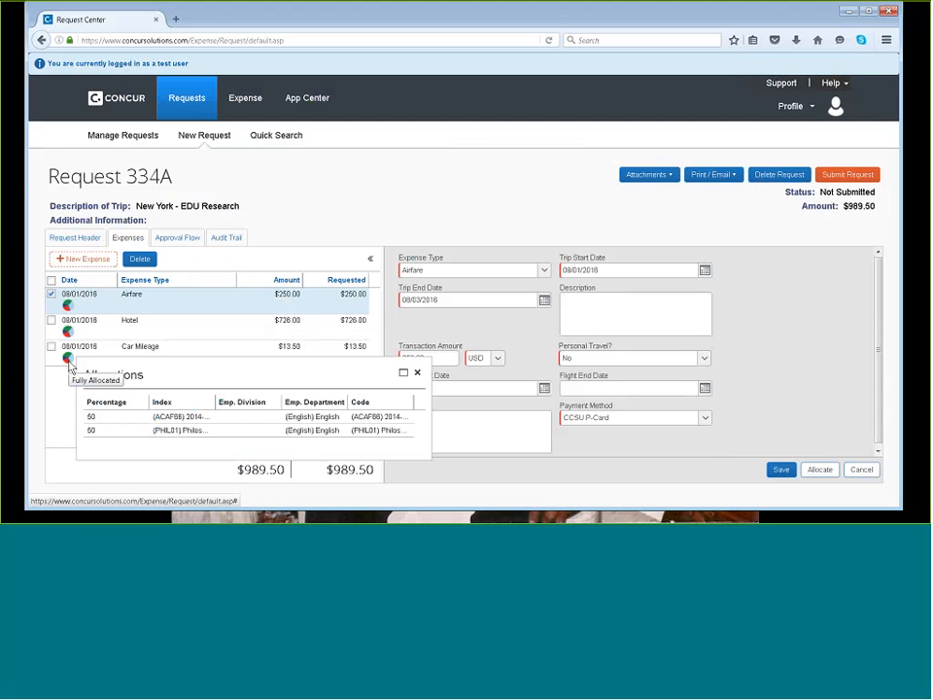
left_click(418, 372)
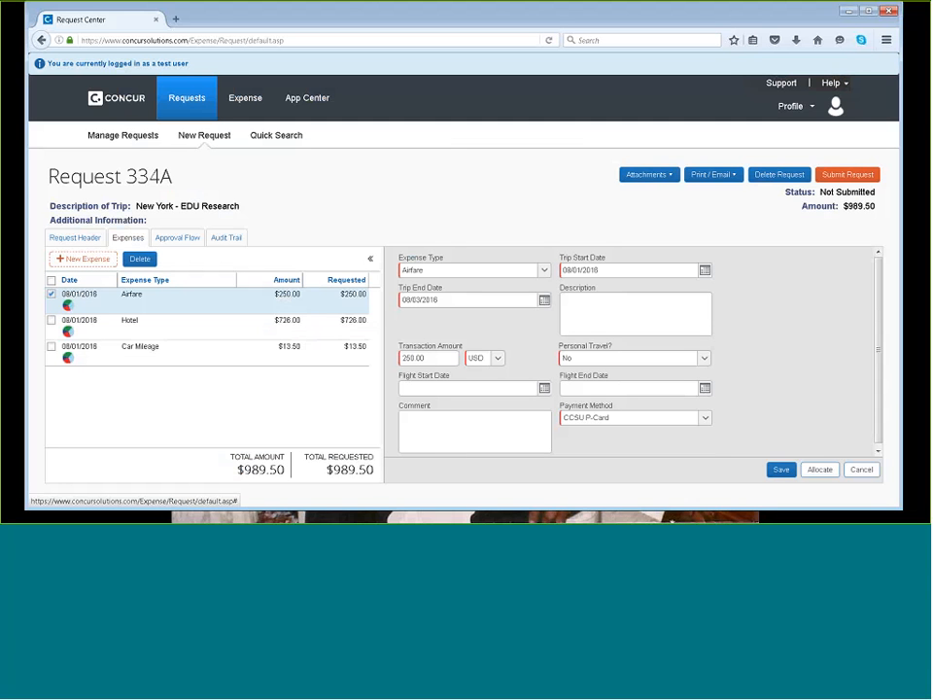
Submit the New York - EDU Research request, reviewing and accepting the cash advance and travel compliance terms of the user agreement.
left_click(842, 182)
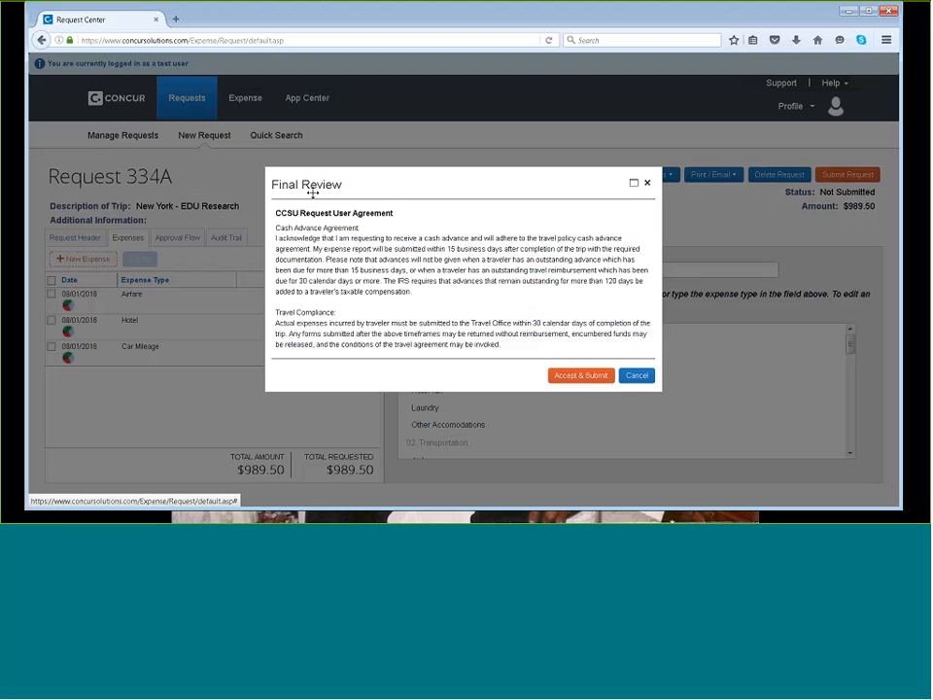
left_click_drag(275, 213, 398, 214)
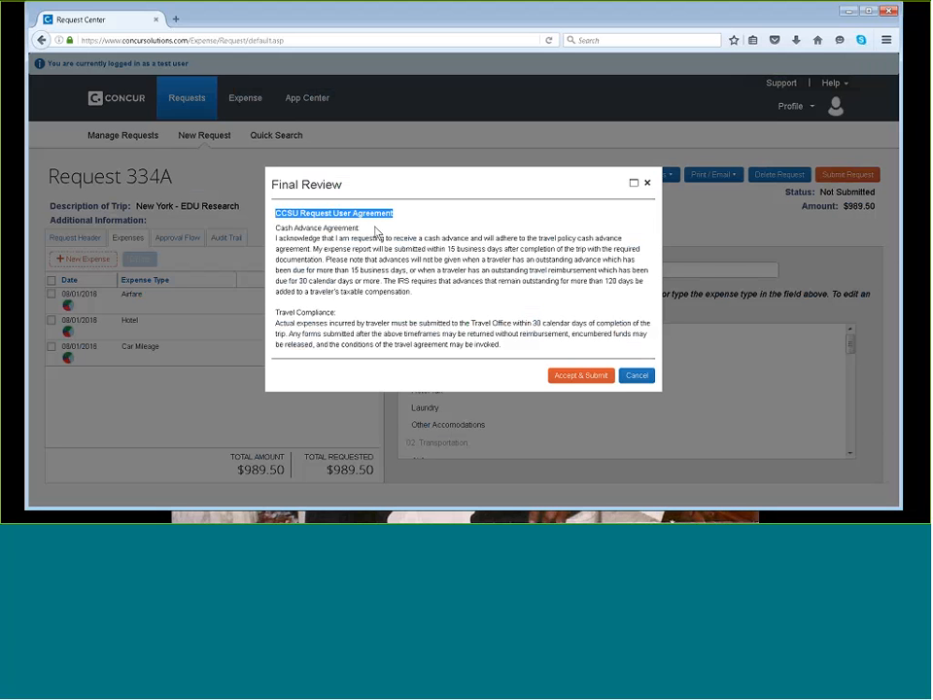
triple_click(372, 233)
left_click(275, 318)
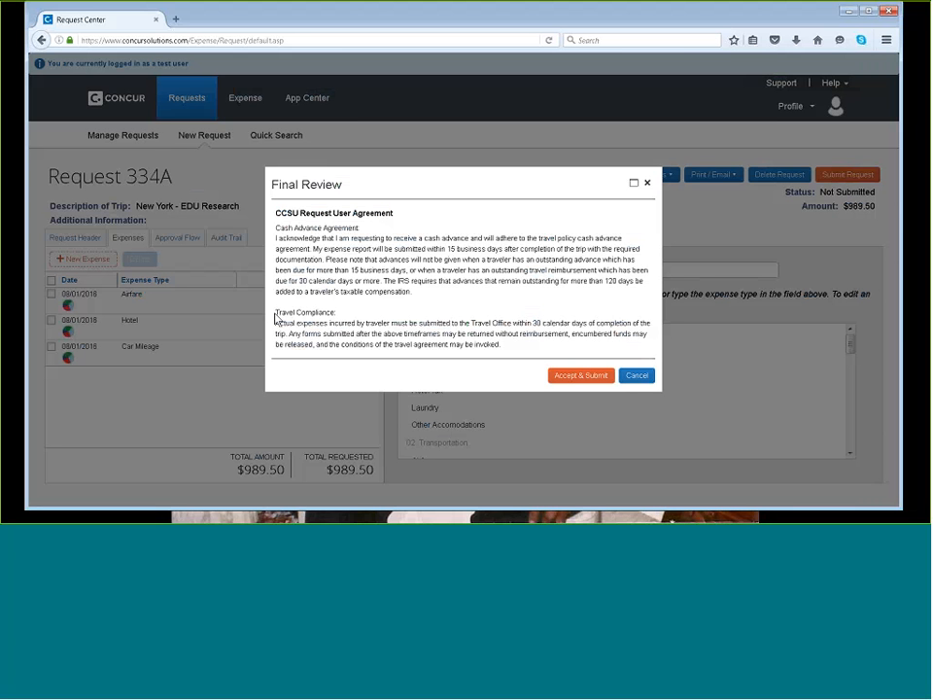
triple_click(276, 318)
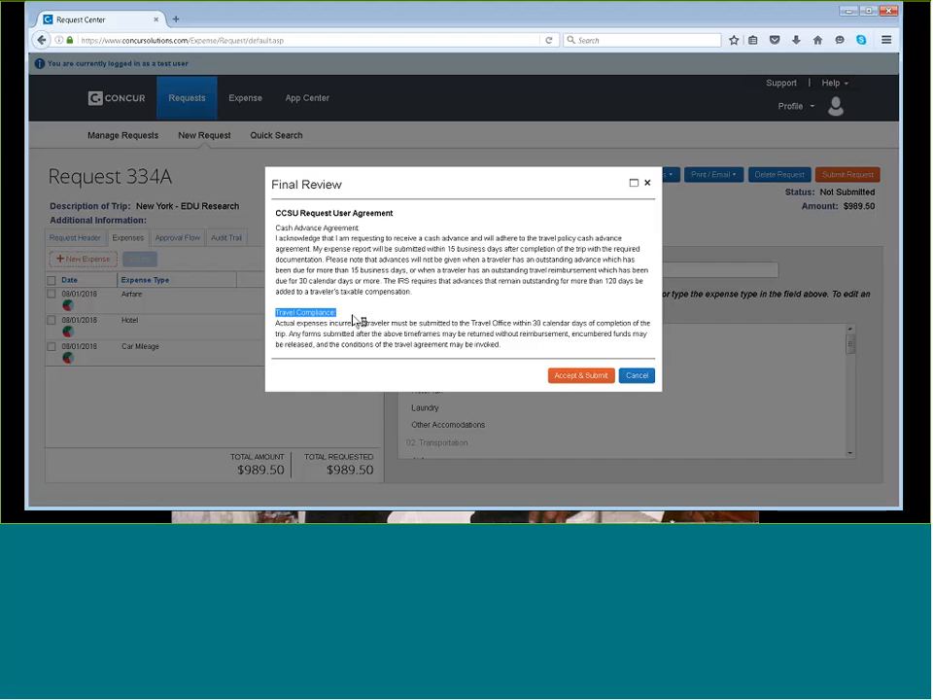
left_click(585, 378)
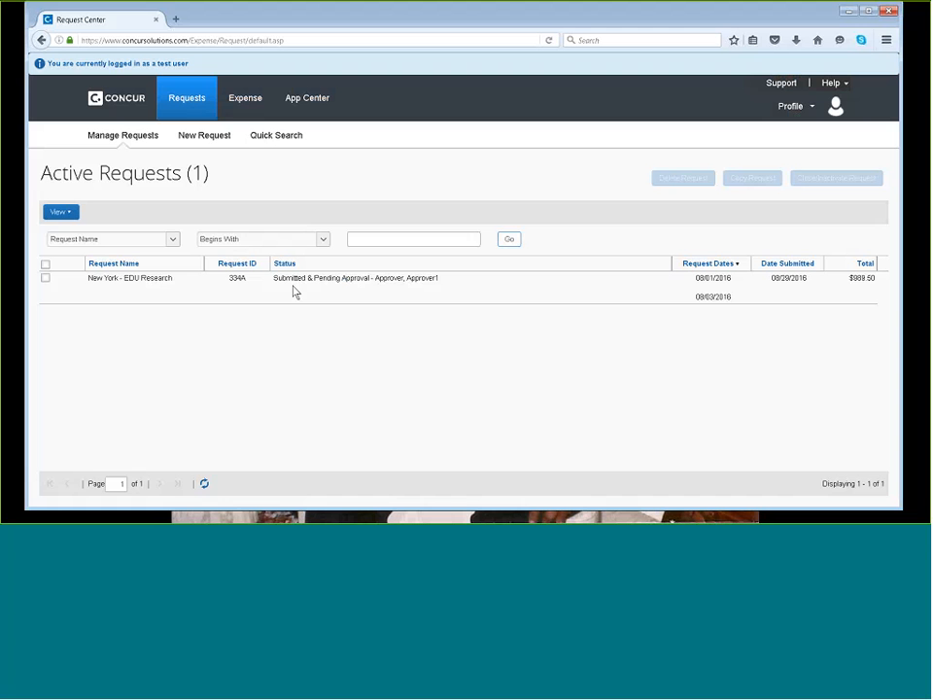
Start a new travel request under the Multi Trip Destination/Conference Hotel Request Policy.
left_click(190, 142)
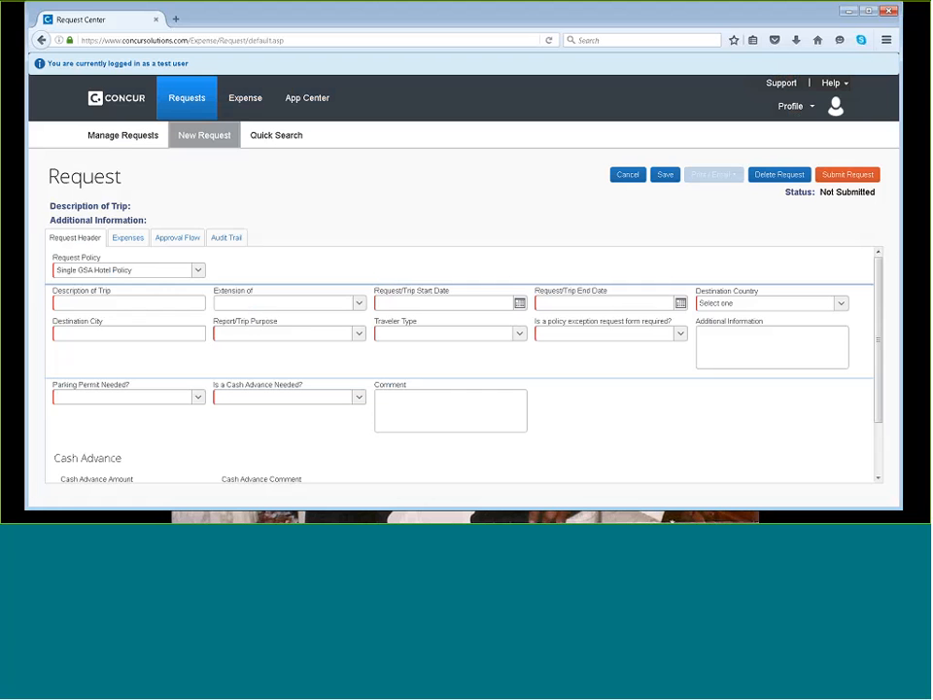
left_click(198, 269)
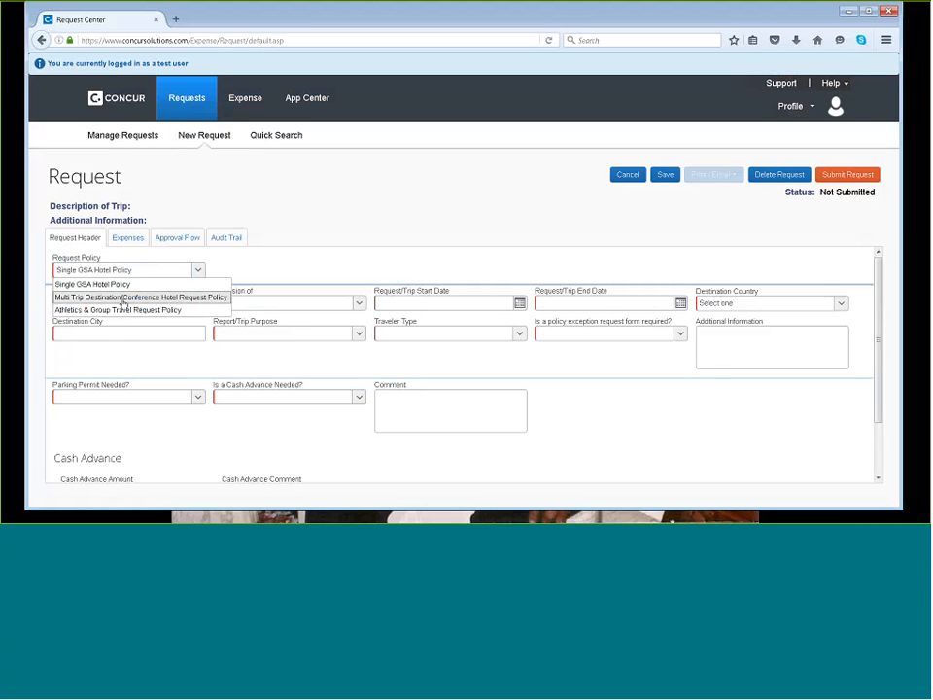
left_click(121, 297)
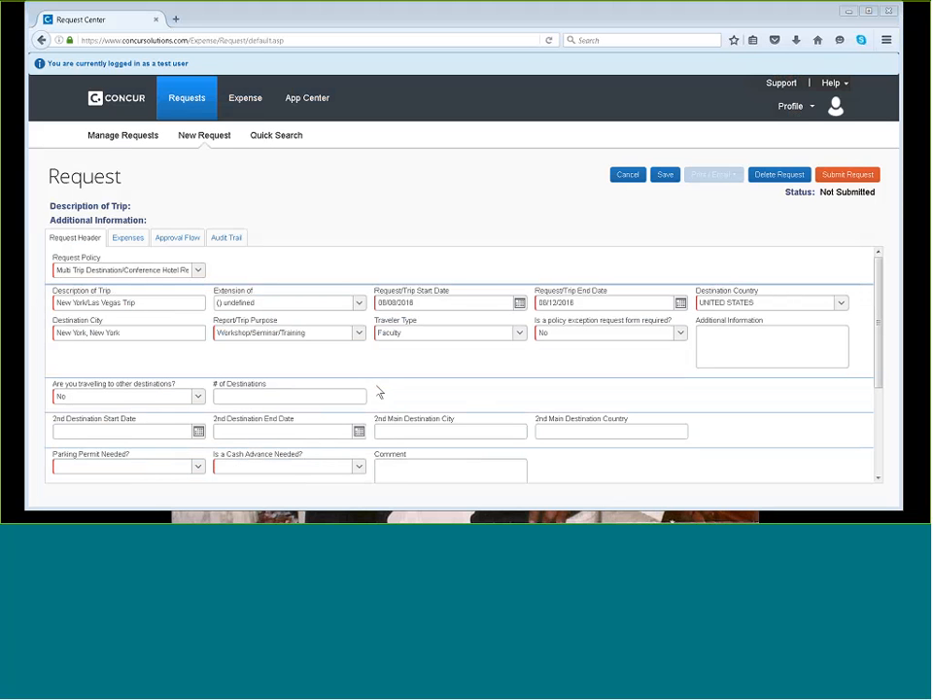
Mark the New York/Las Vegas trip as travelling to other destinations, with the number of destinations set to 2.
left_click(199, 395)
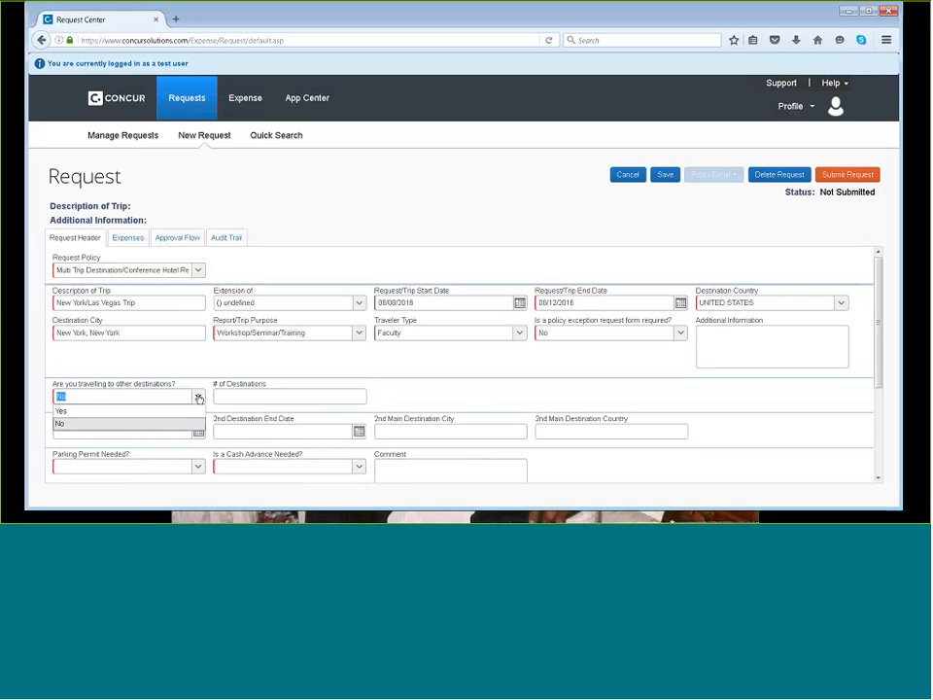
left_click(124, 412)
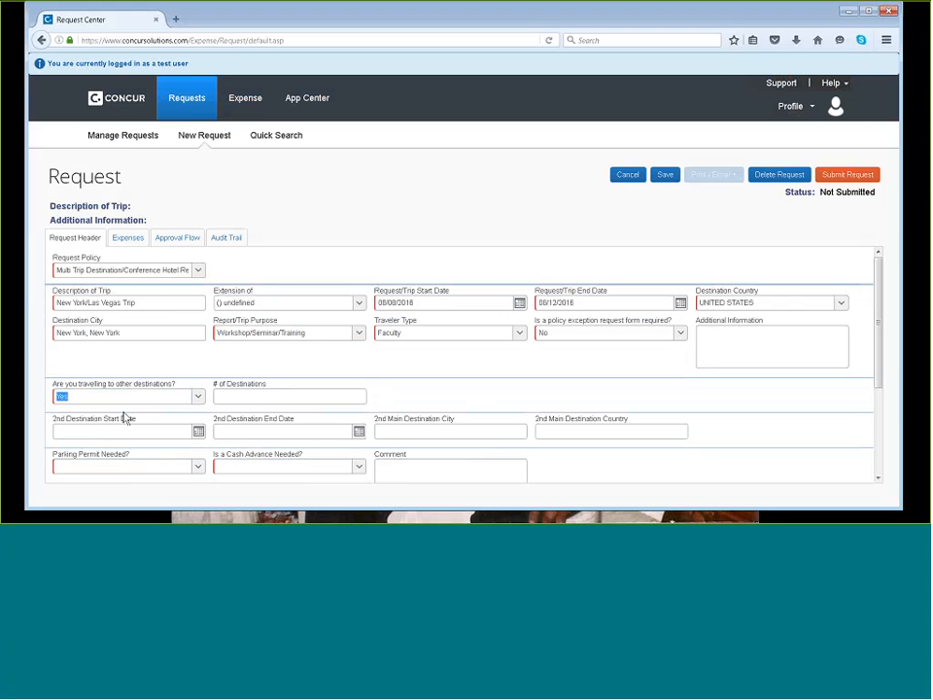
left_click(230, 395)
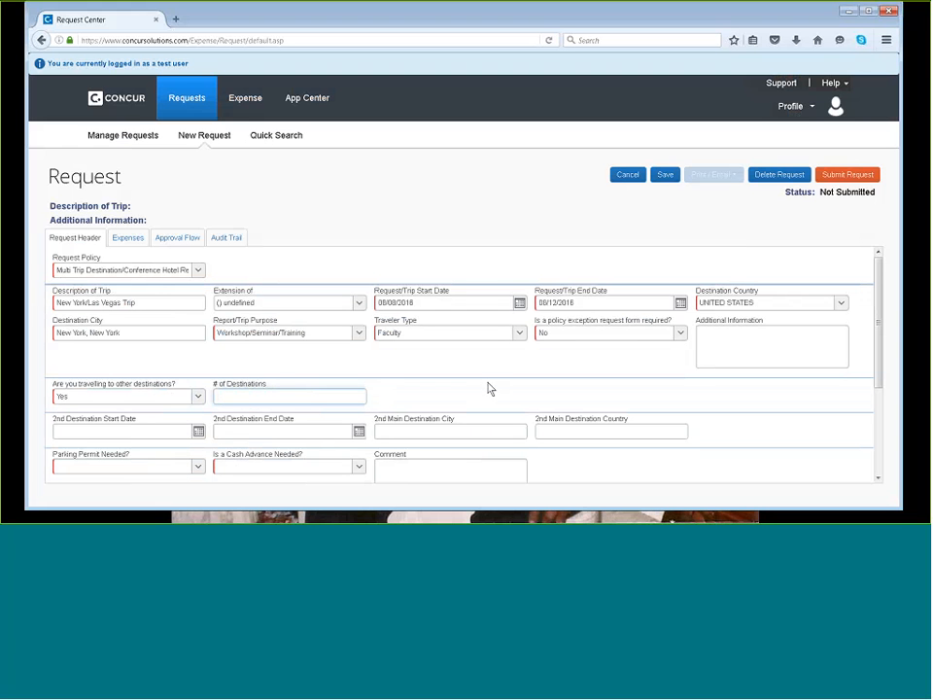
type("2")
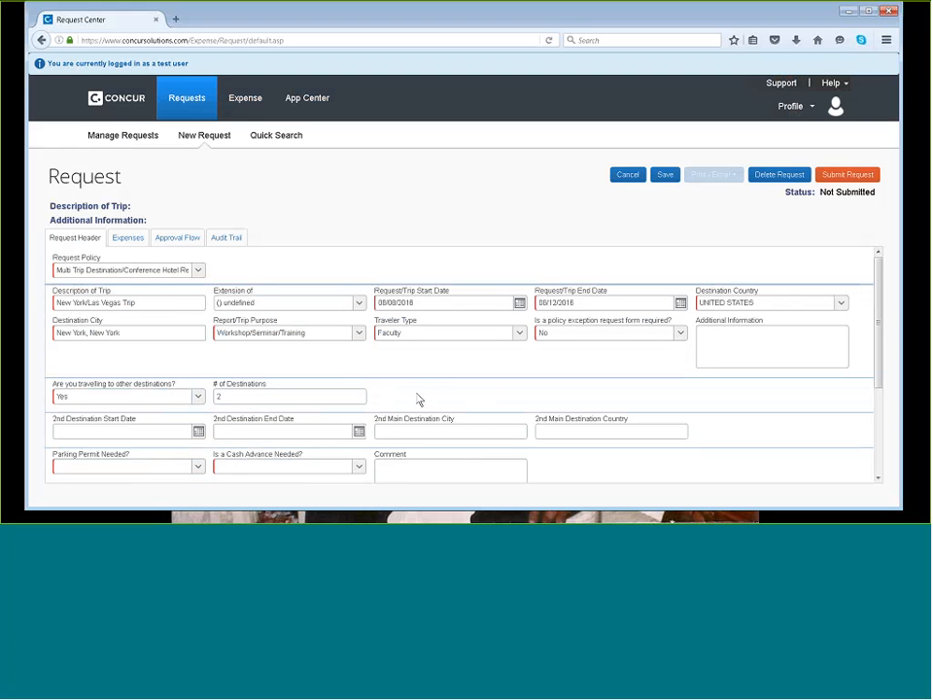
Enter the second destination as Las Vegas, NV, United States, with dates from 08/10/2016 to 08/12/2016.
scroll(419, 399, "down", 1)
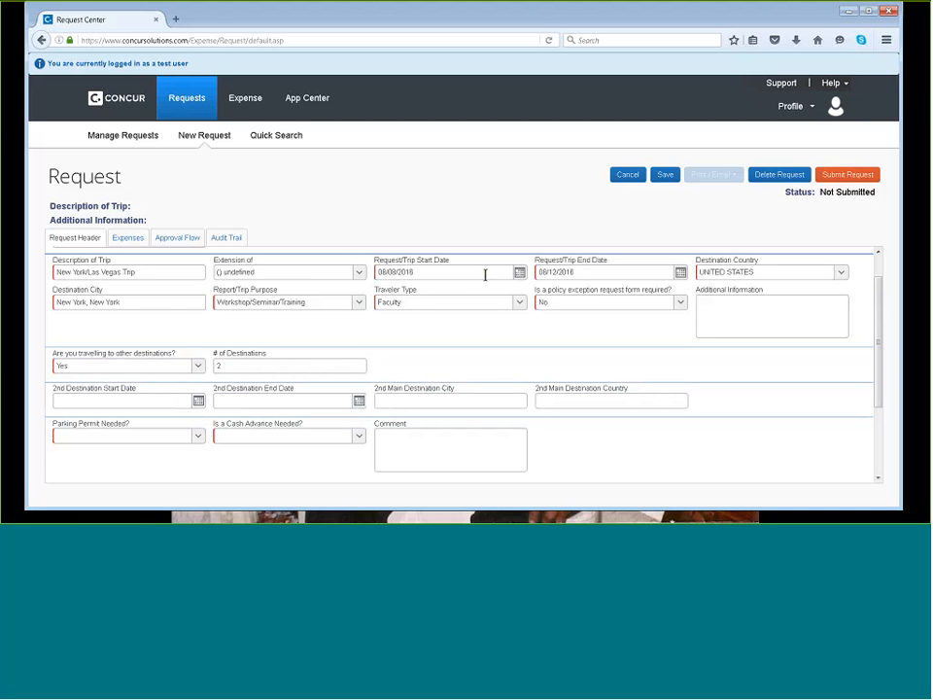
left_click(199, 402)
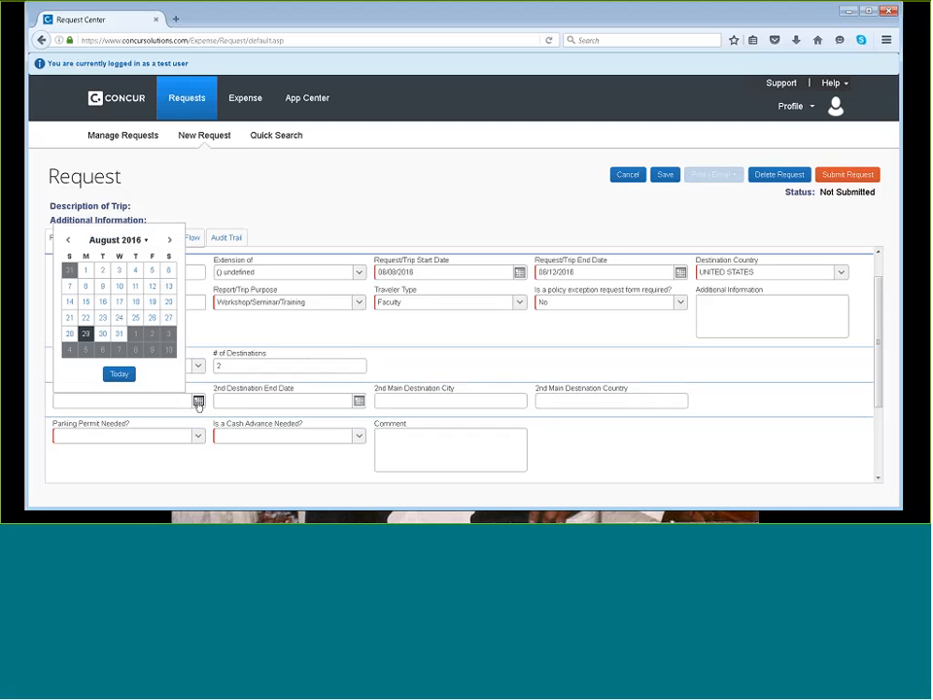
left_click(119, 287)
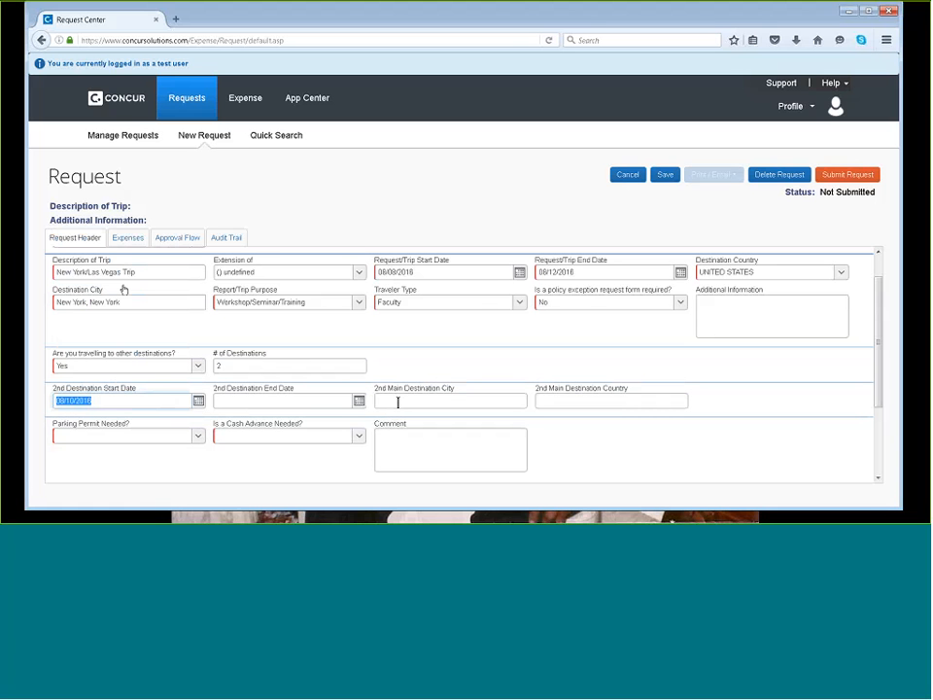
left_click(354, 397)
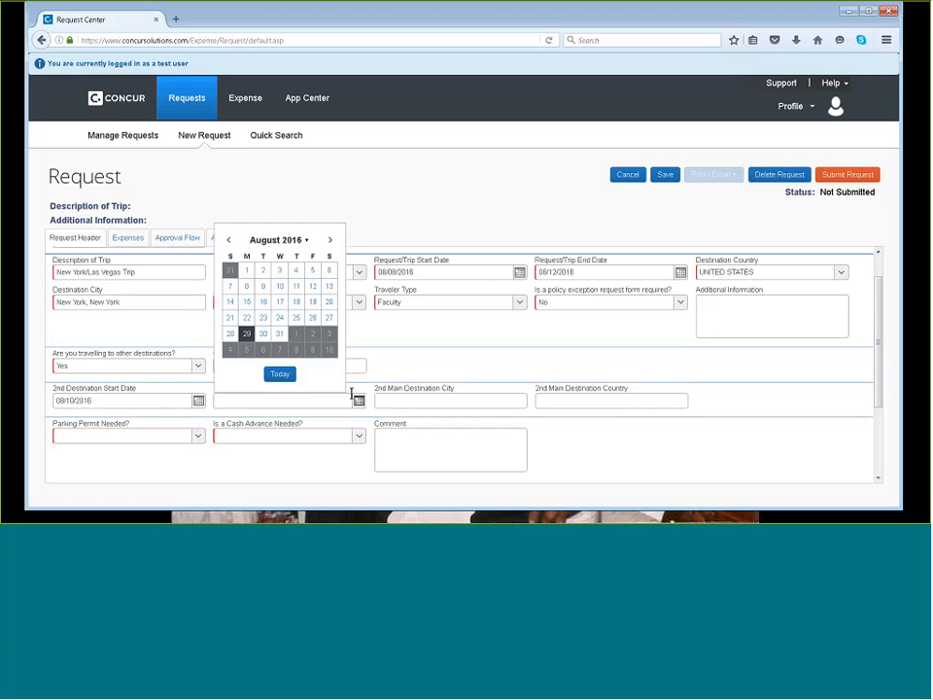
left_click(313, 286)
left_click(410, 401)
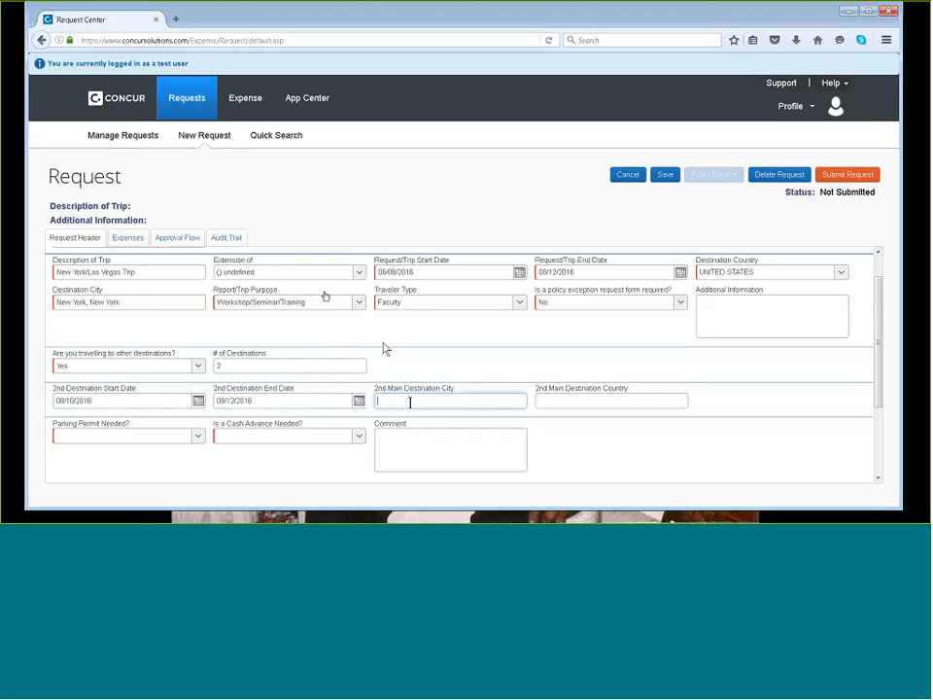
left_click(550, 399)
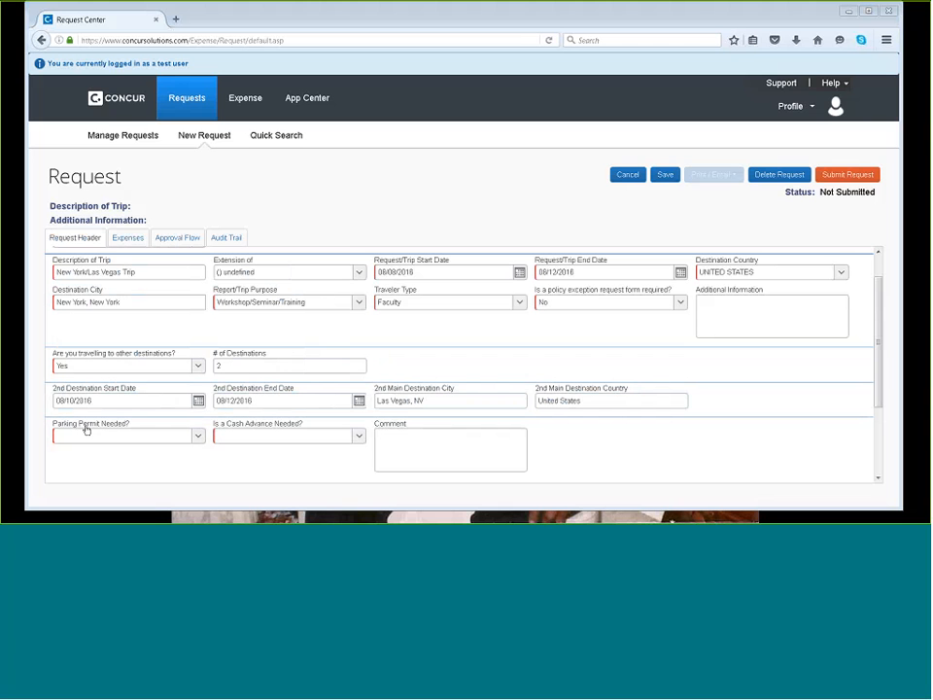
Answer No to both the parking permit and the cash advance, and save the request header.
left_click(198, 439)
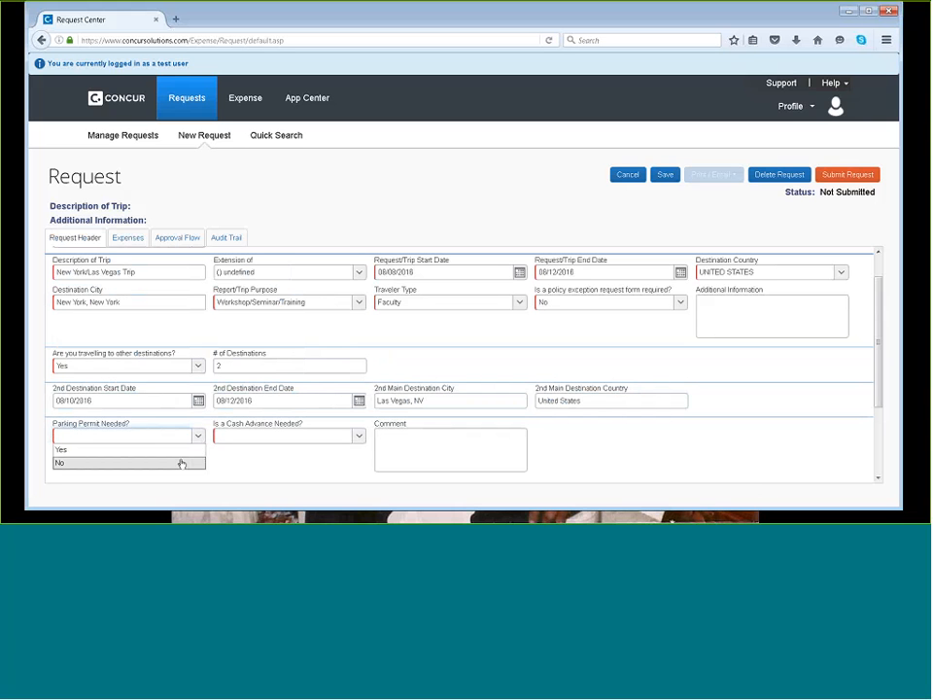
left_click(187, 462)
left_click(282, 436)
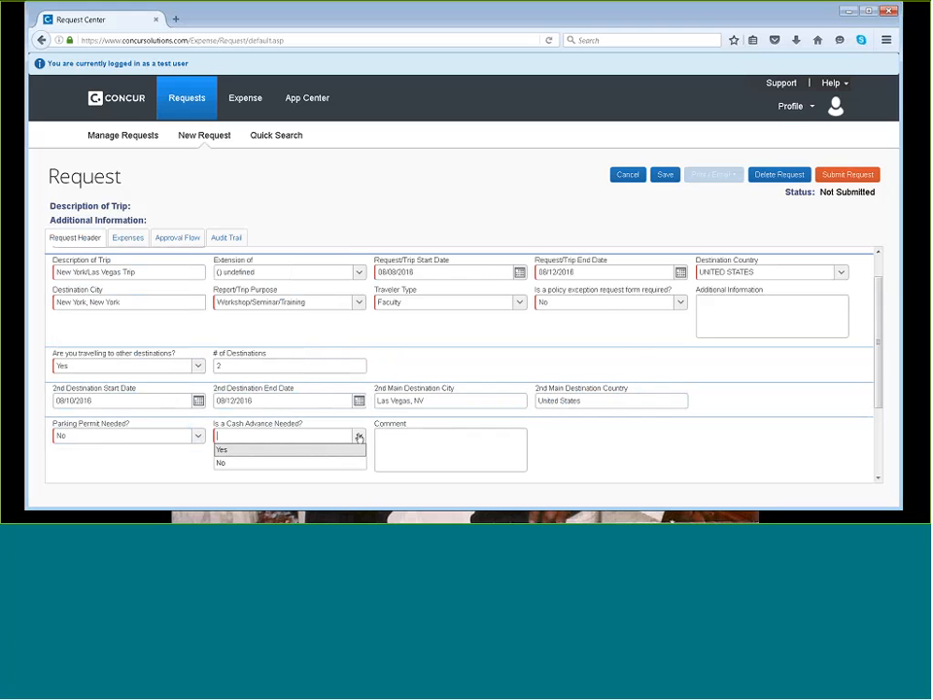
left_click(329, 463)
scroll(606, 452, "down", 2)
scroll(606, 452, "down", 3)
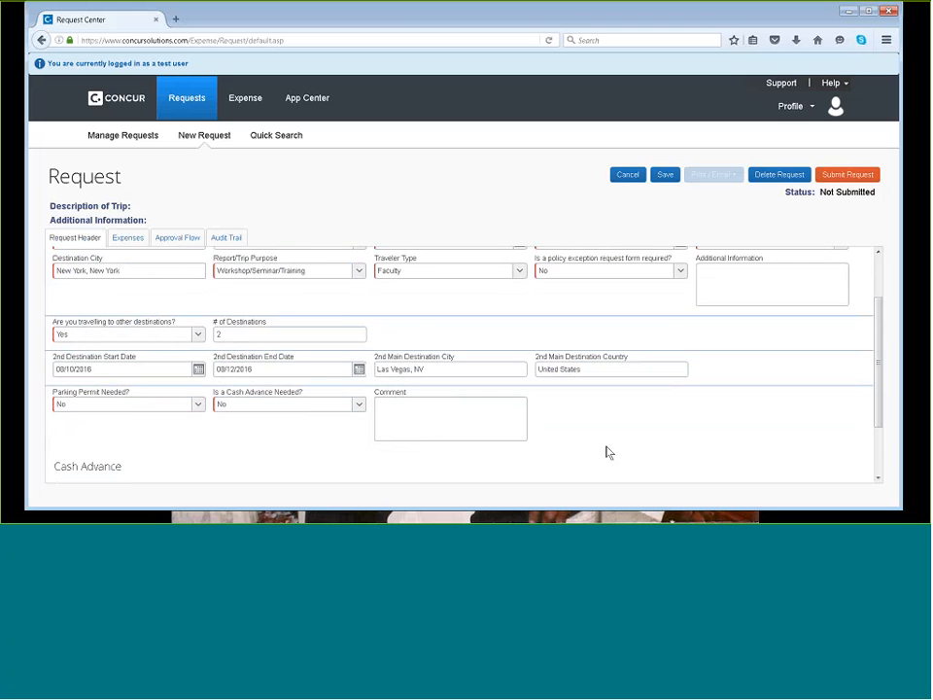
scroll(606, 452, "up", 4)
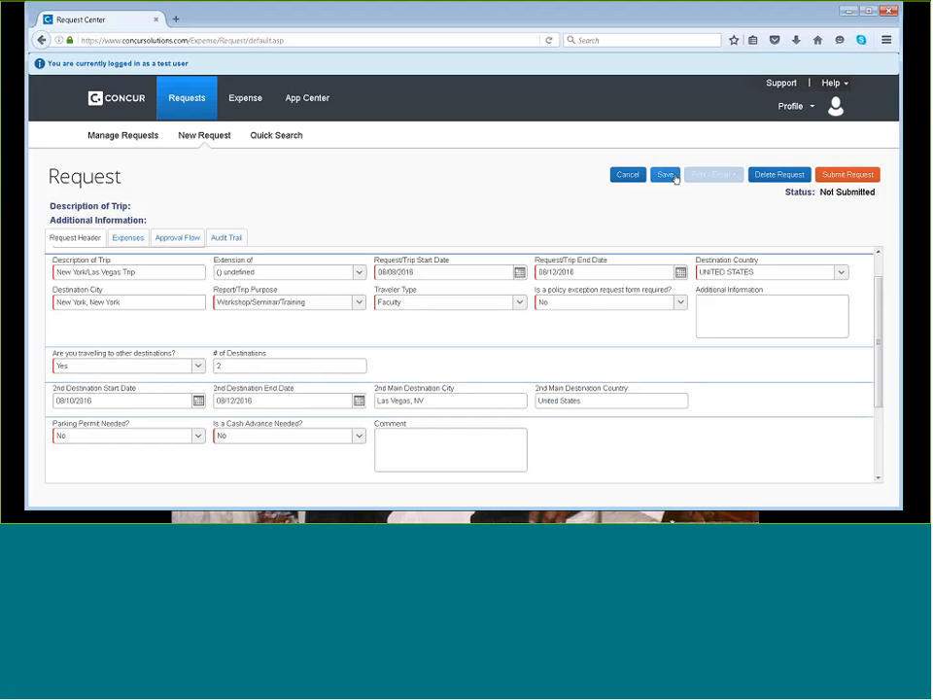
left_click(675, 178)
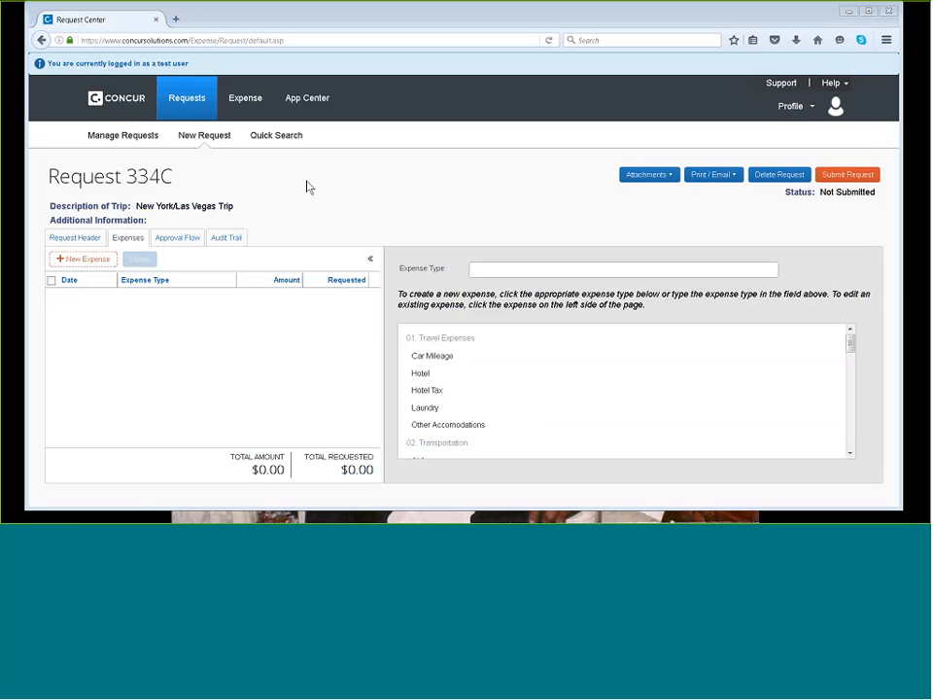
Open the list of active requests to check the status of the two New York requests.
left_click(114, 142)
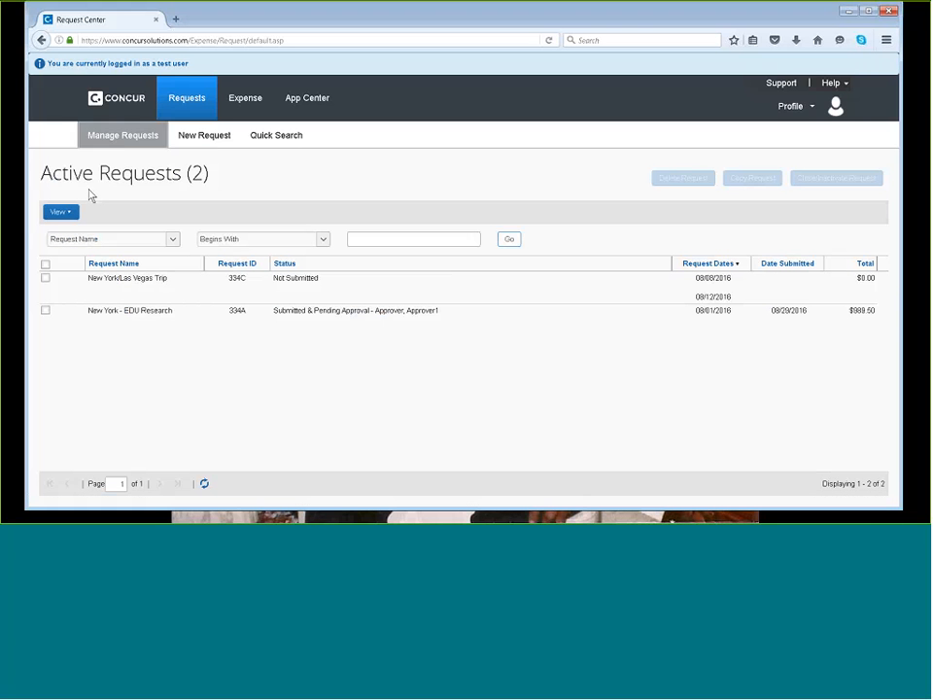
left_click_drag(91, 195, 224, 192)
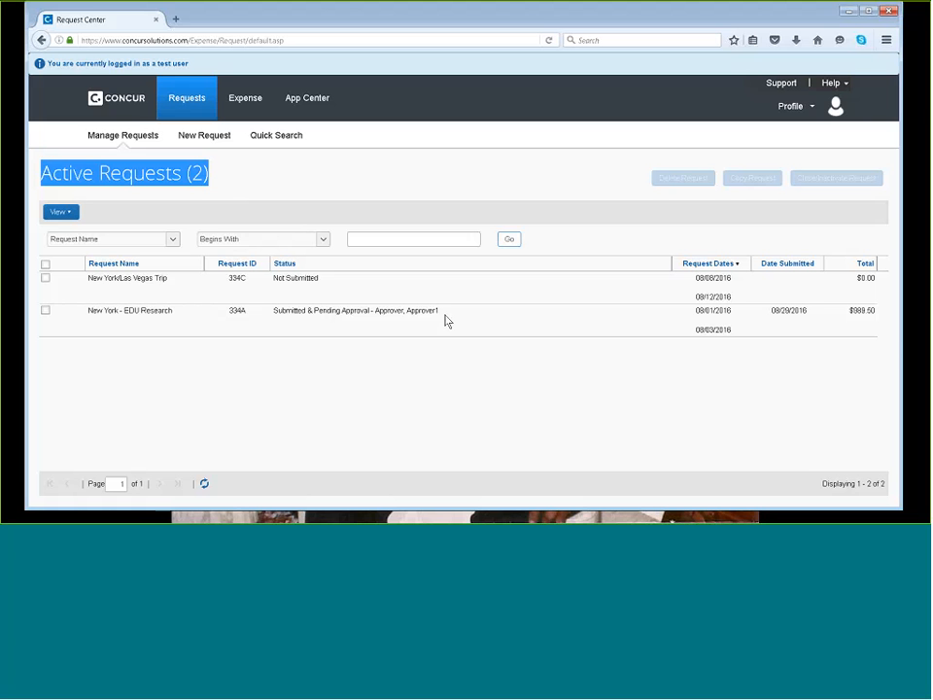
left_click(62, 212)
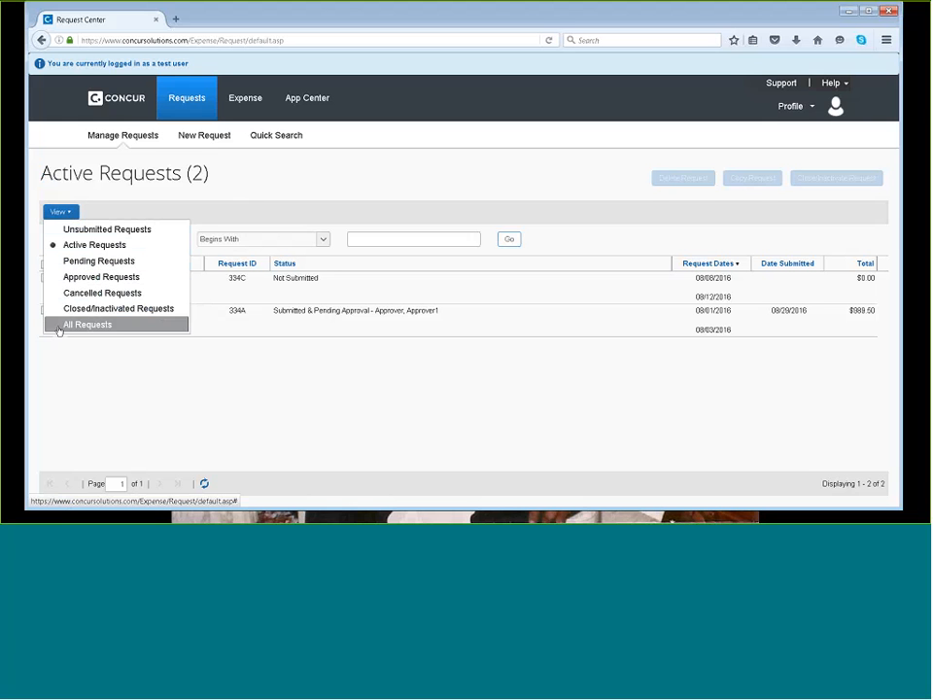
left_click(259, 180)
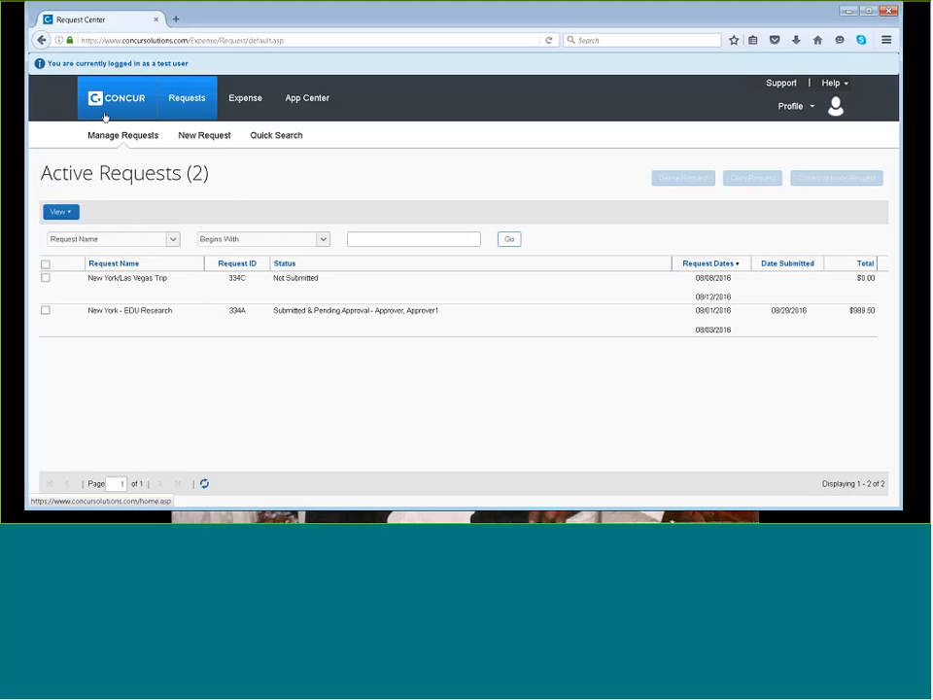
Start a new expense report from the home page and name it New York EDU Research.
left_click(104, 116)
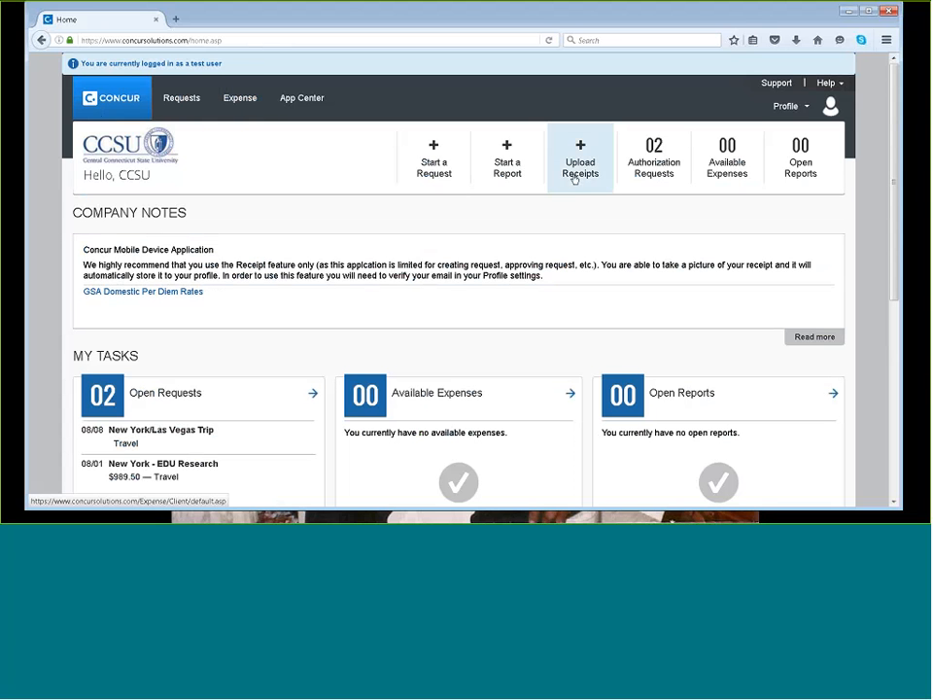
left_click(517, 179)
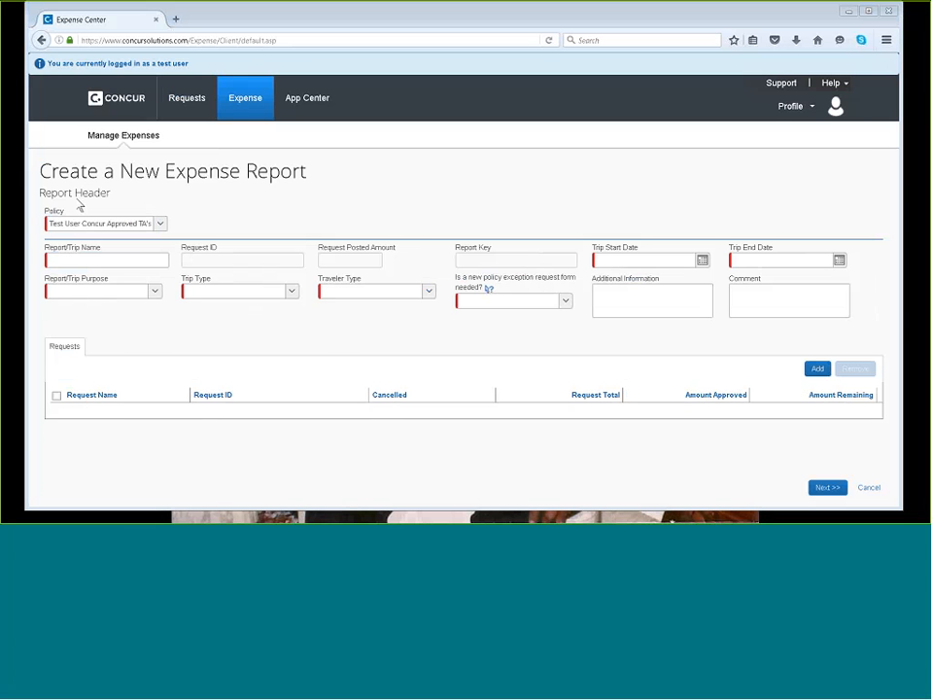
left_click(72, 261)
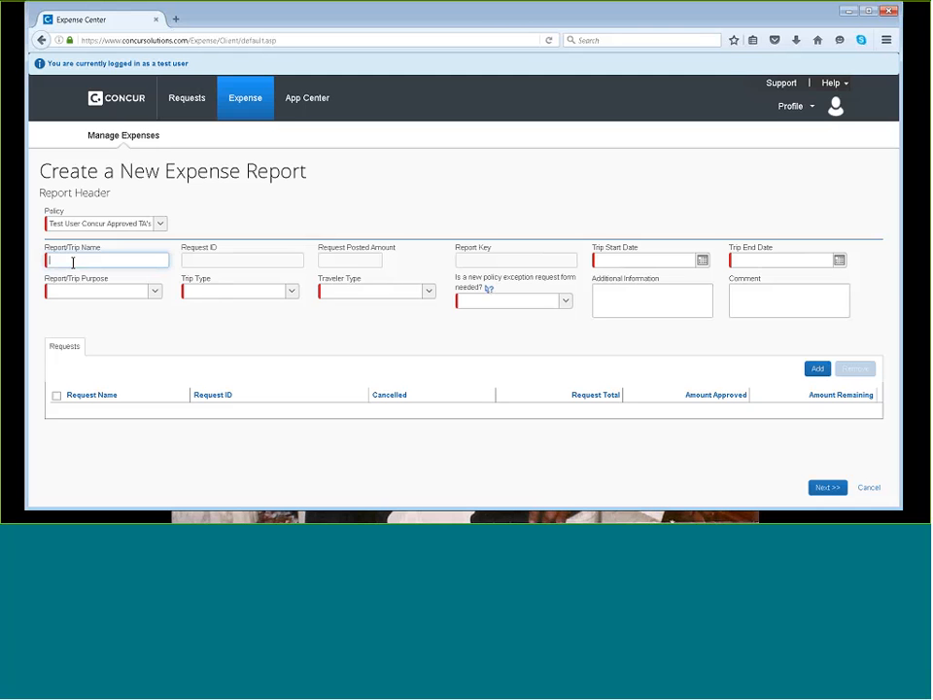
type("New York EDU Research")
Set the report's trip dates from 08/01/2016 to 08/03/2016.
left_click(701, 260)
left_click(624, 313)
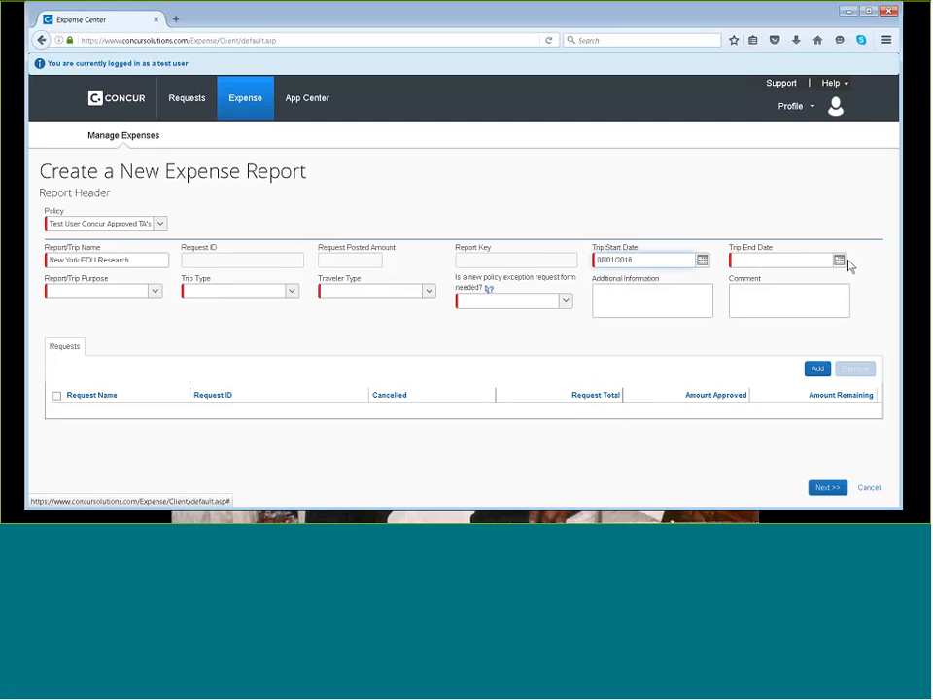
left_click(838, 260)
left_click(794, 313)
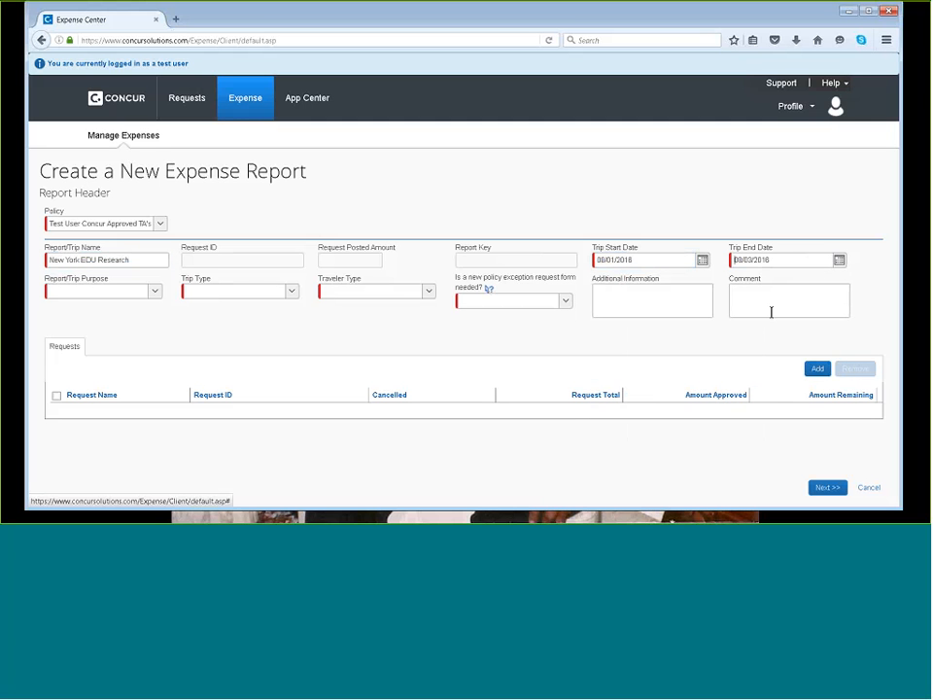
Set the report's trip purpose to Research, trip type to *Travel - Out of State and traveler type to Faculty.
left_click(153, 291)
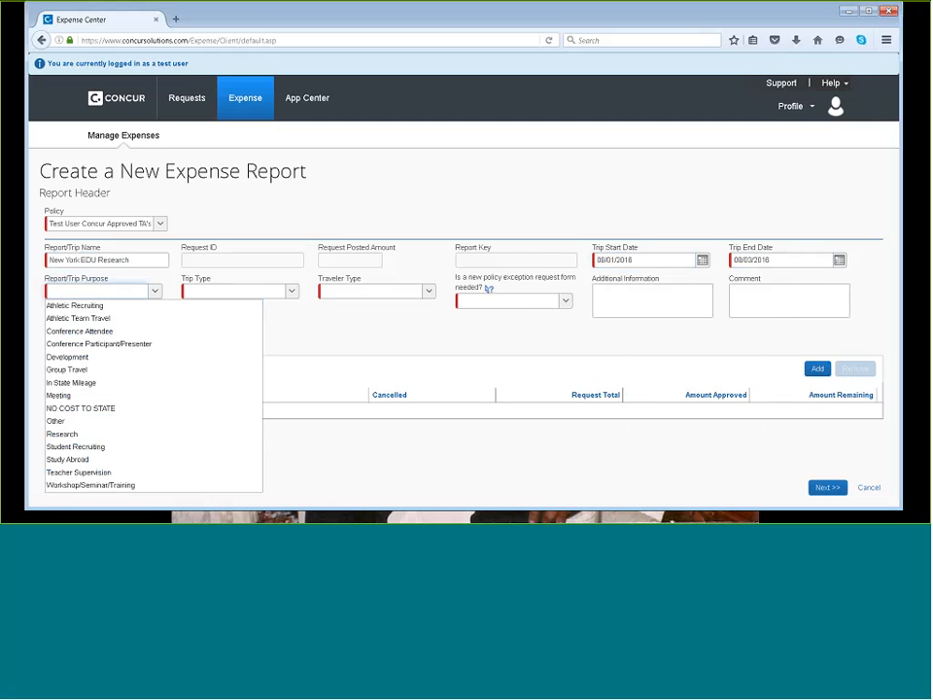
left_click(194, 434)
left_click(287, 291)
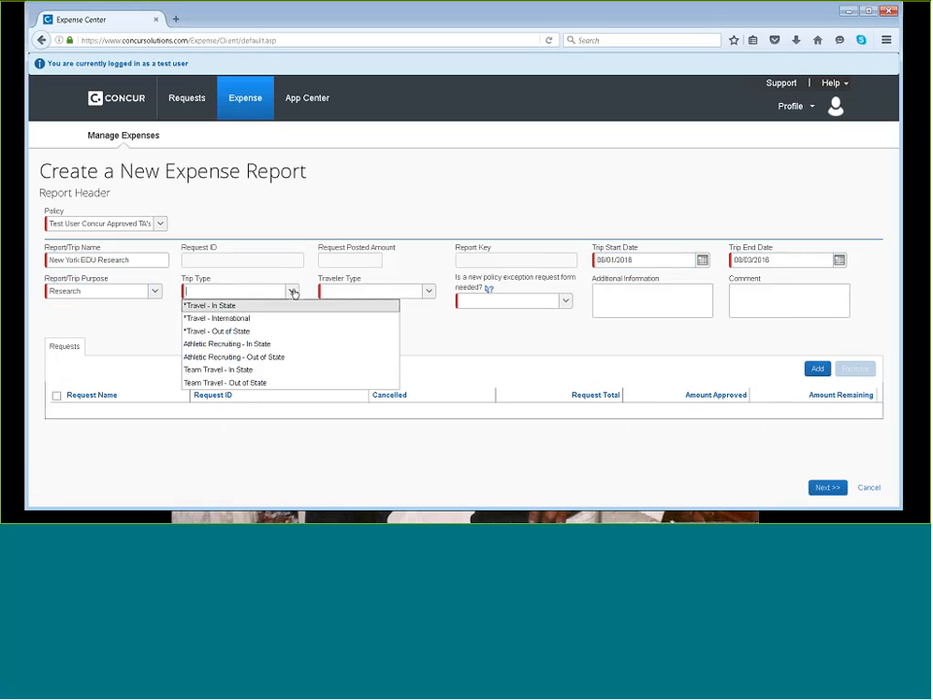
left_click(262, 332)
left_click(428, 291)
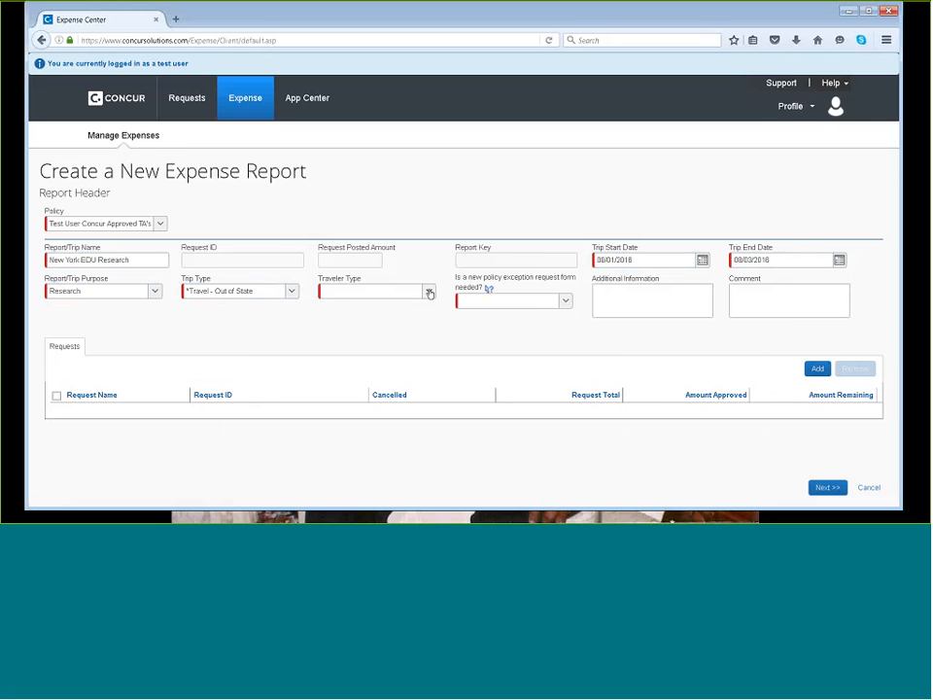
left_click(410, 306)
Check the help note on the policy exception request form question and answer it No.
left_click(566, 301)
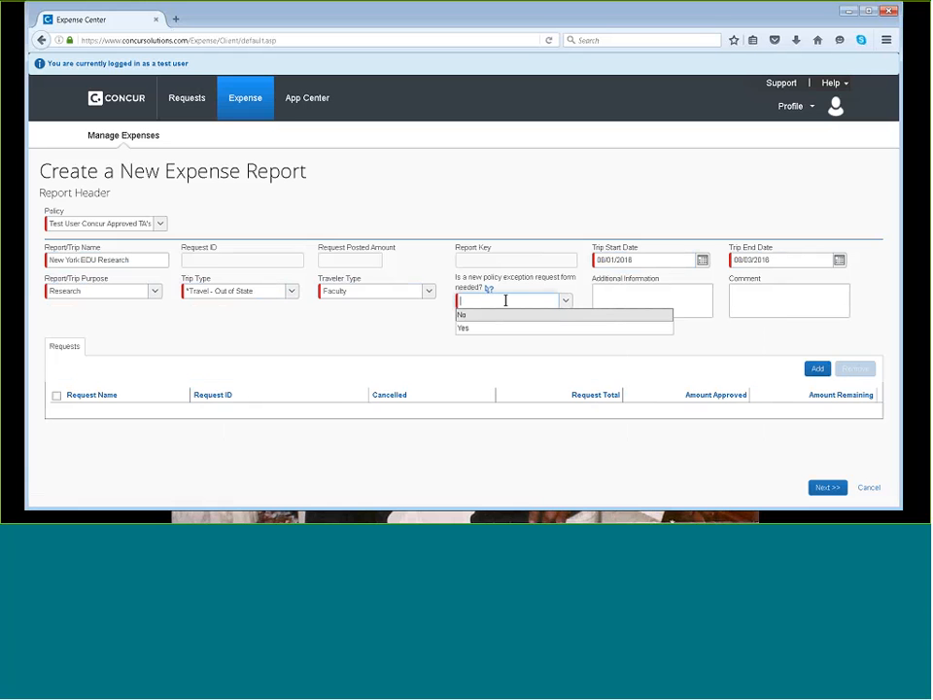
mouse_move(489, 291)
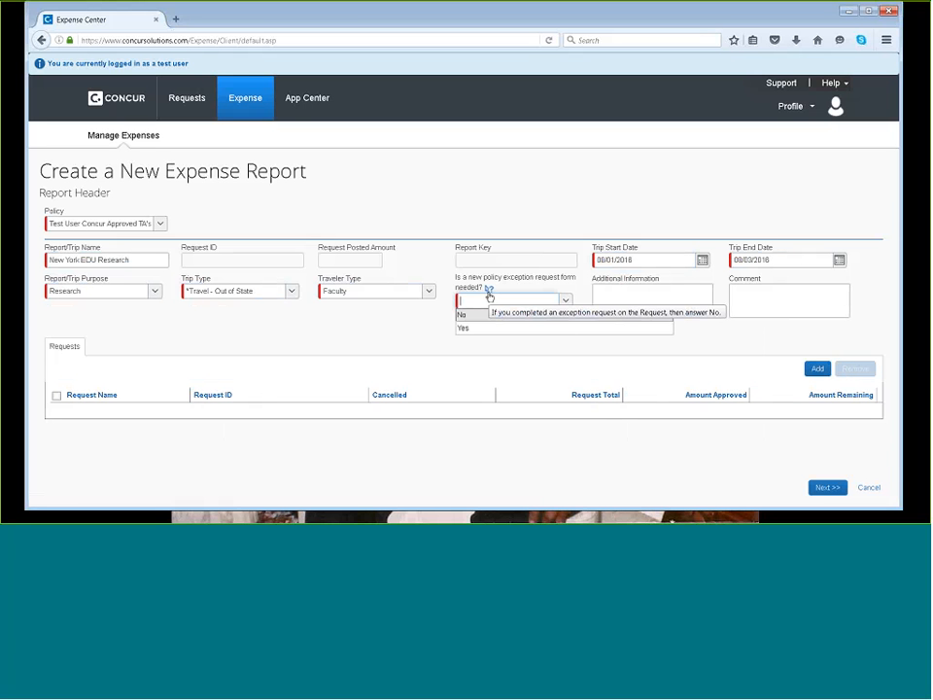
left_click(471, 314)
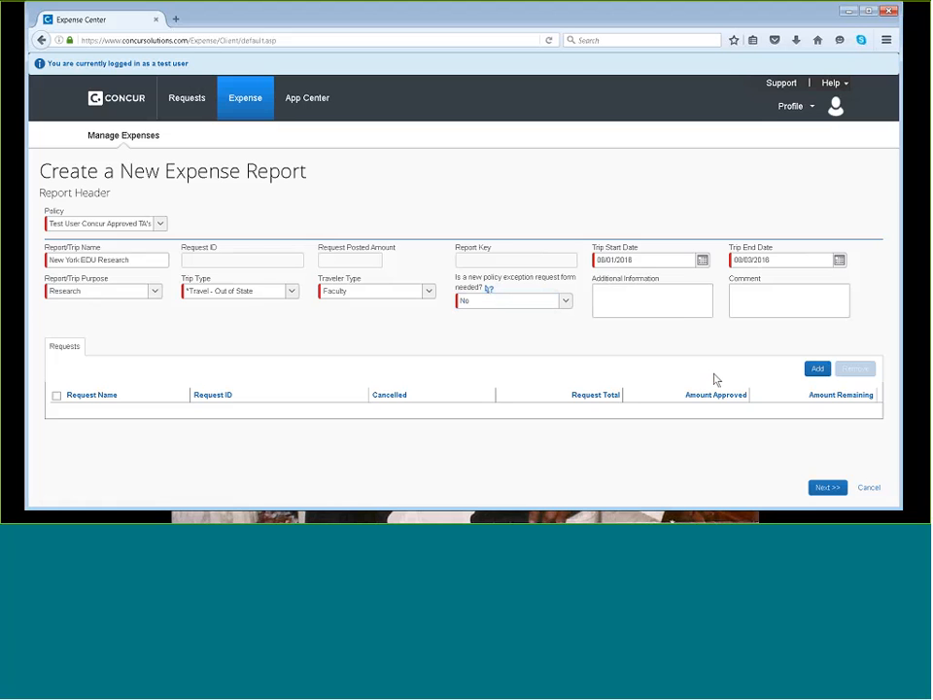
Attach the approved New York - EDU Research request to the expense report.
left_click(816, 368)
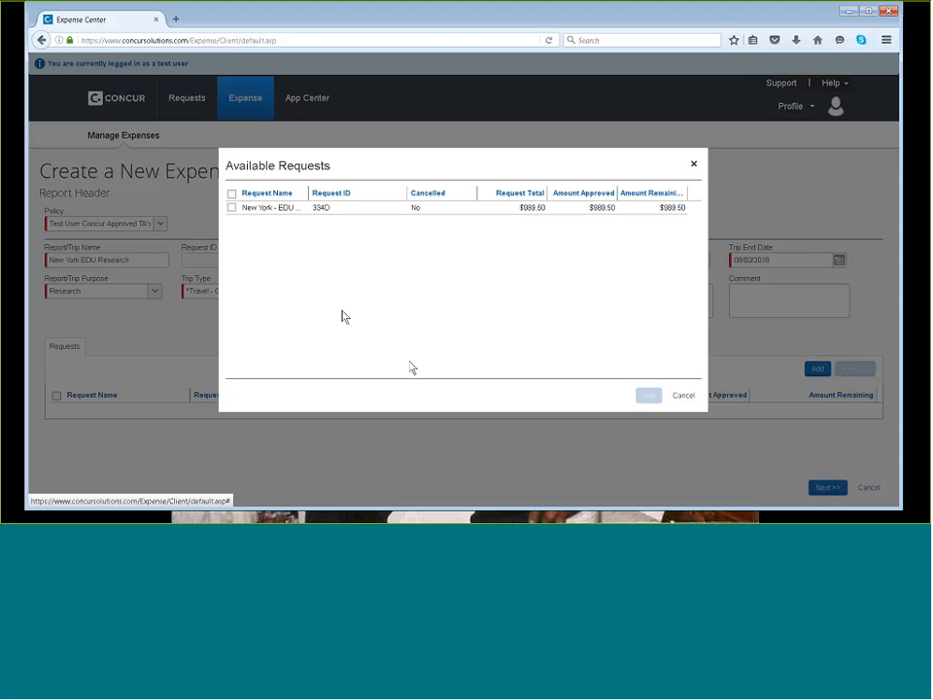
left_click(231, 208)
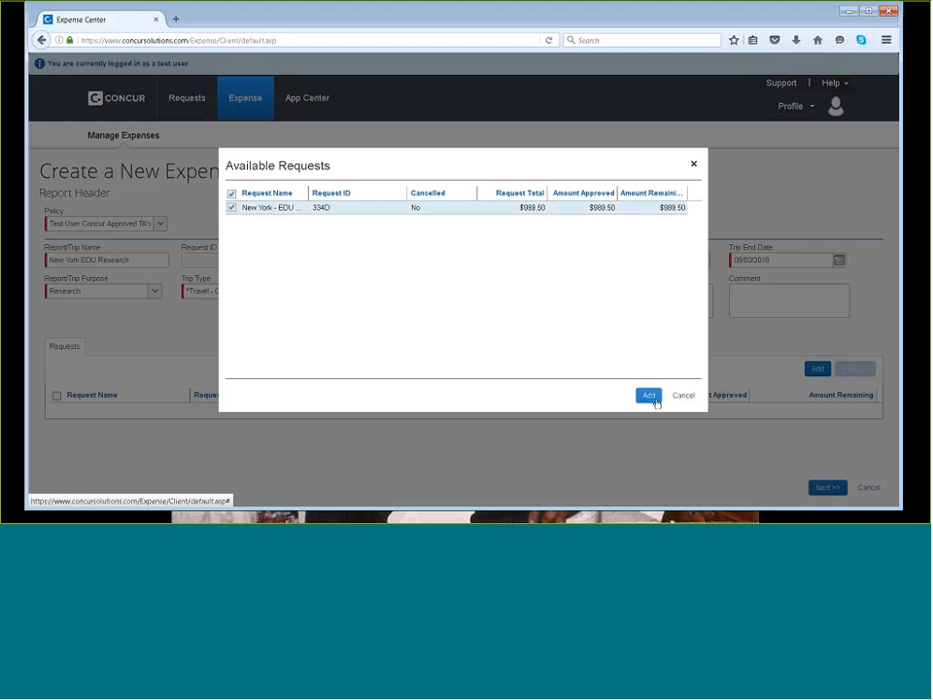
left_click(649, 396)
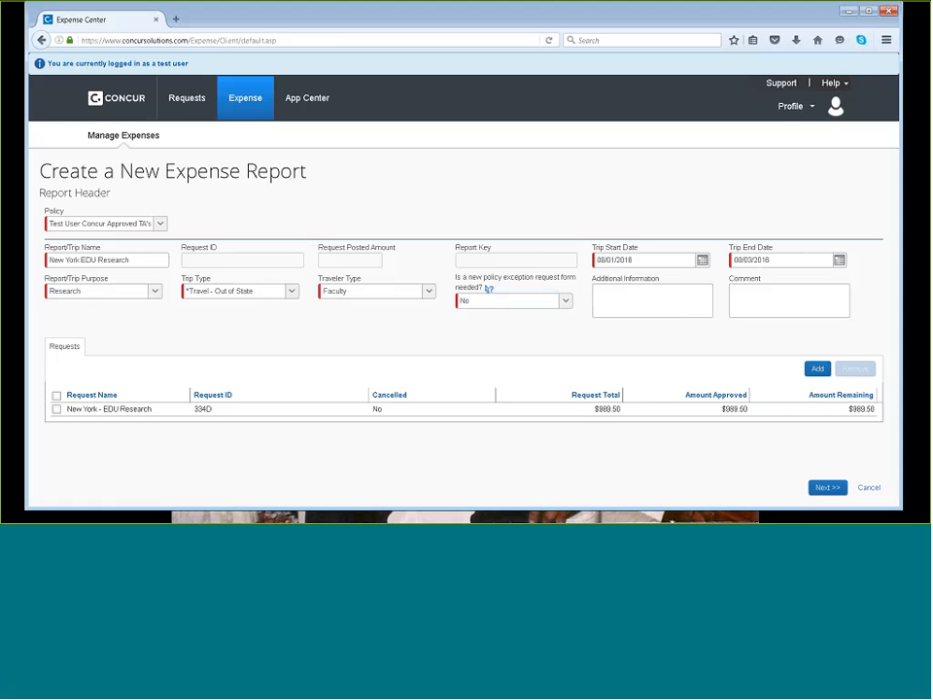
Proceed from the report header with travel allowances, using GSA Per Diem Hotel & Meals for the itinerary.
left_click(827, 490)
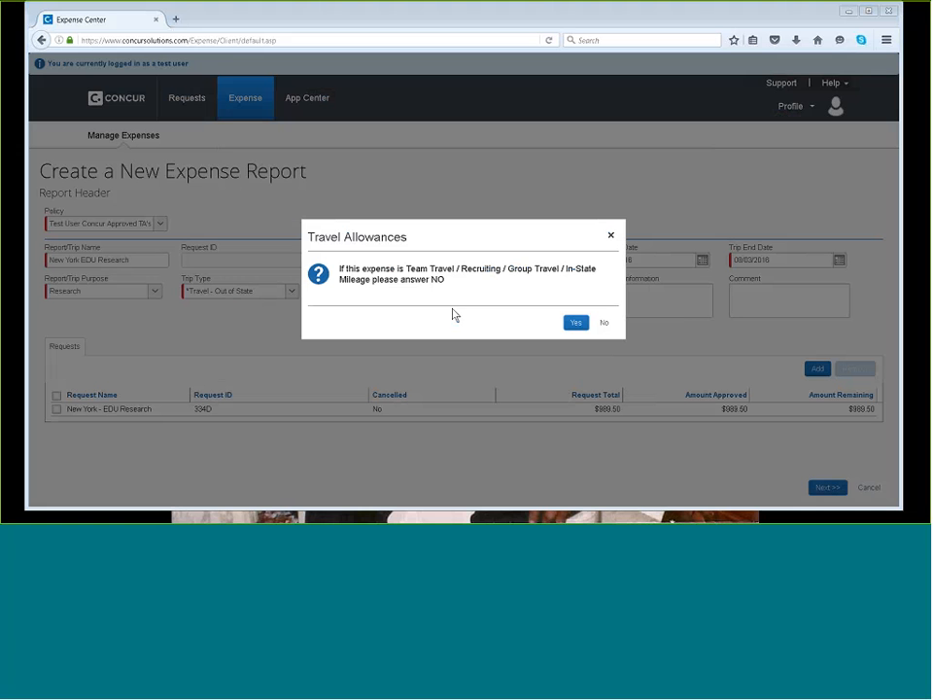
left_click(575, 324)
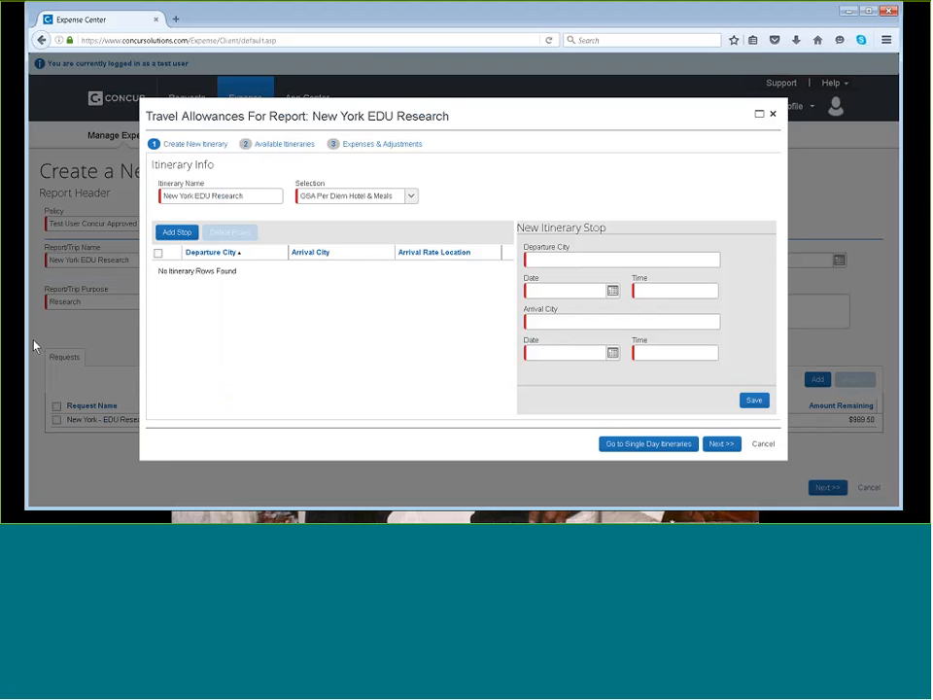
left_click(413, 199)
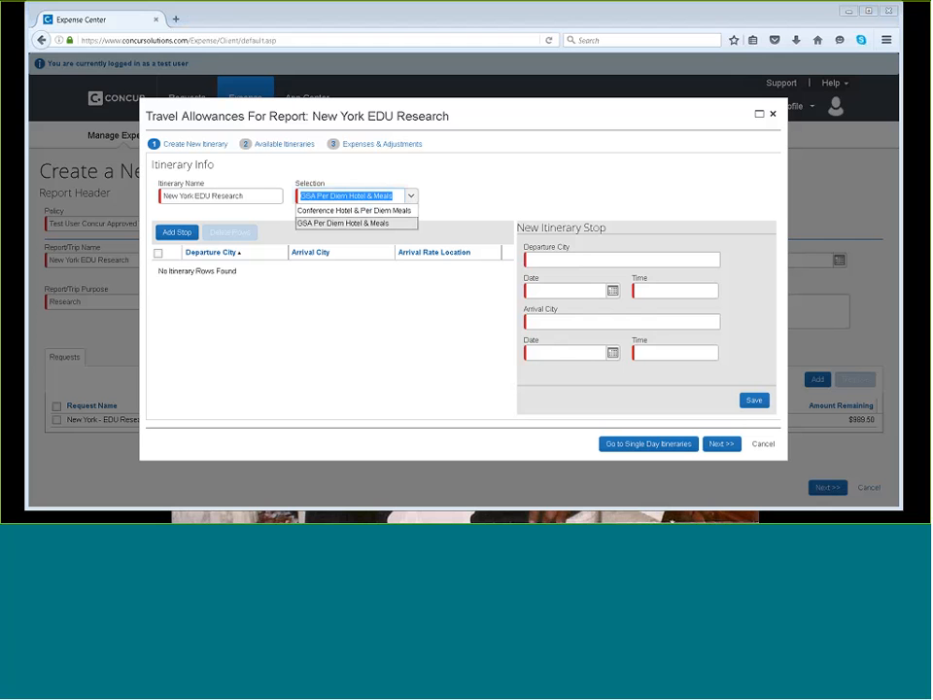
key("Up")
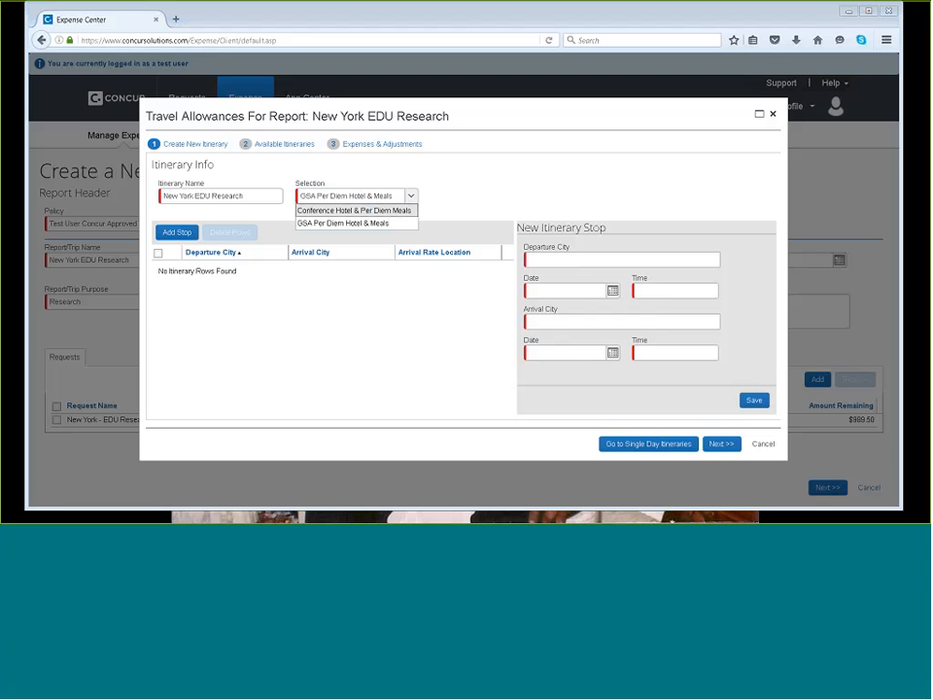
left_click(344, 223)
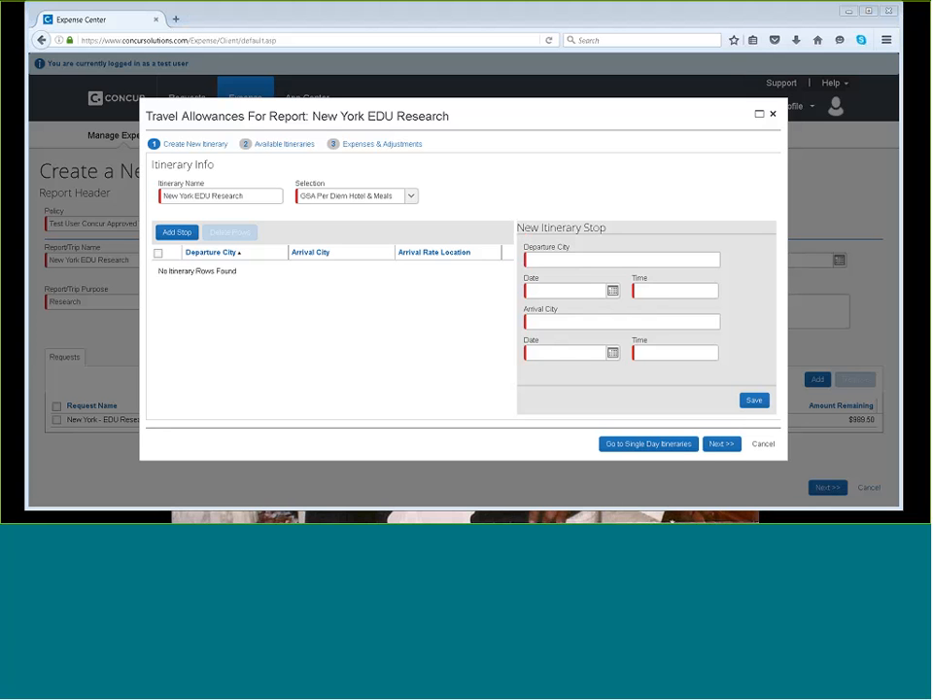
Save an itinerary stop departing Hartford, Connecticut on 08/01/2016 at 9:00 AM and arriving in New York, New York at 10:30 AM.
left_click(564, 257)
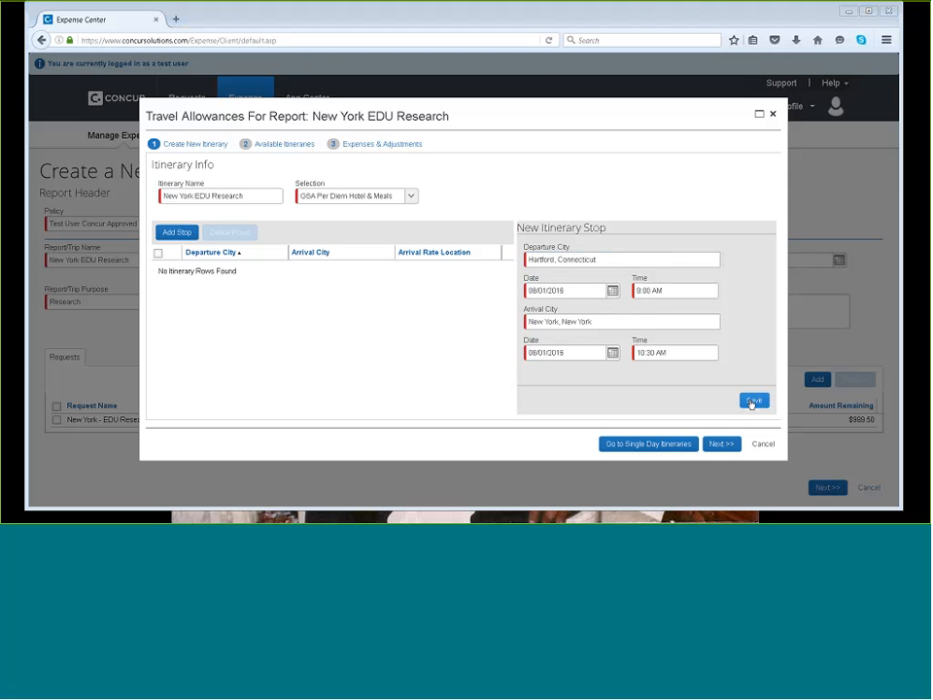
left_click(753, 401)
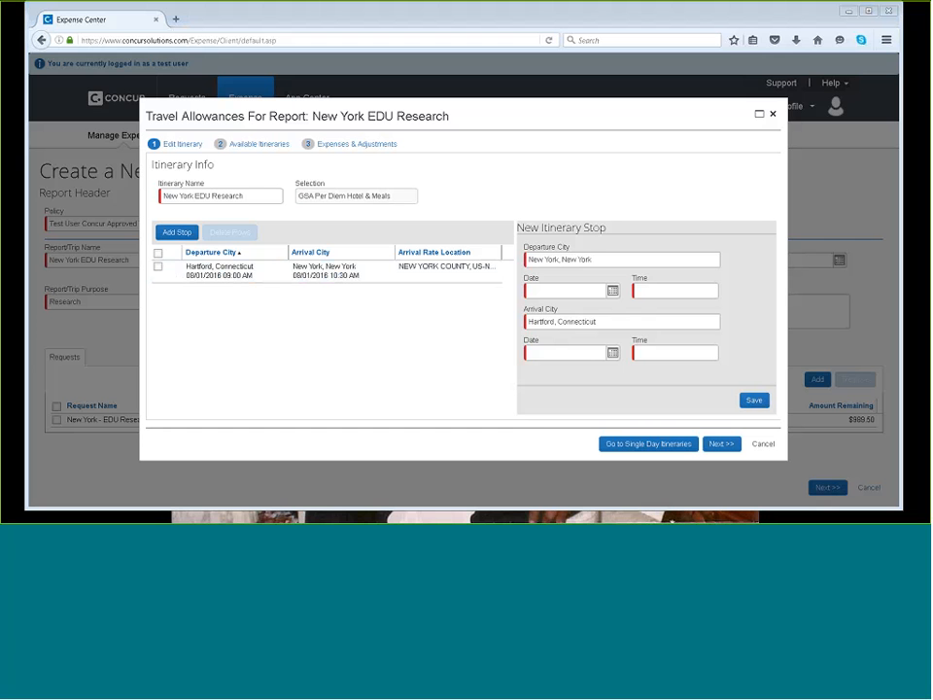
Save the return stop from New York to Hartford on 08/03/2016, departing at 7:00 PM and arriving at 8:30 PM.
type("08/03/2016")
key("Tab")
type("7:00 PM")
key("Tab")
key("Tab")
type("08/03/2016")
key("Tab")
type("8:30 PM")
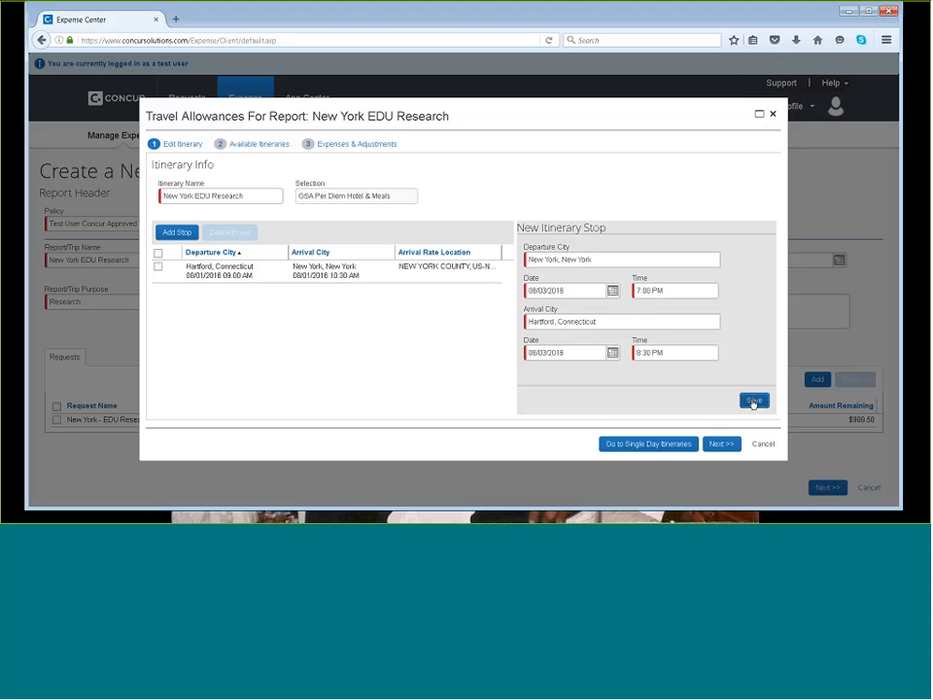
left_click(753, 401)
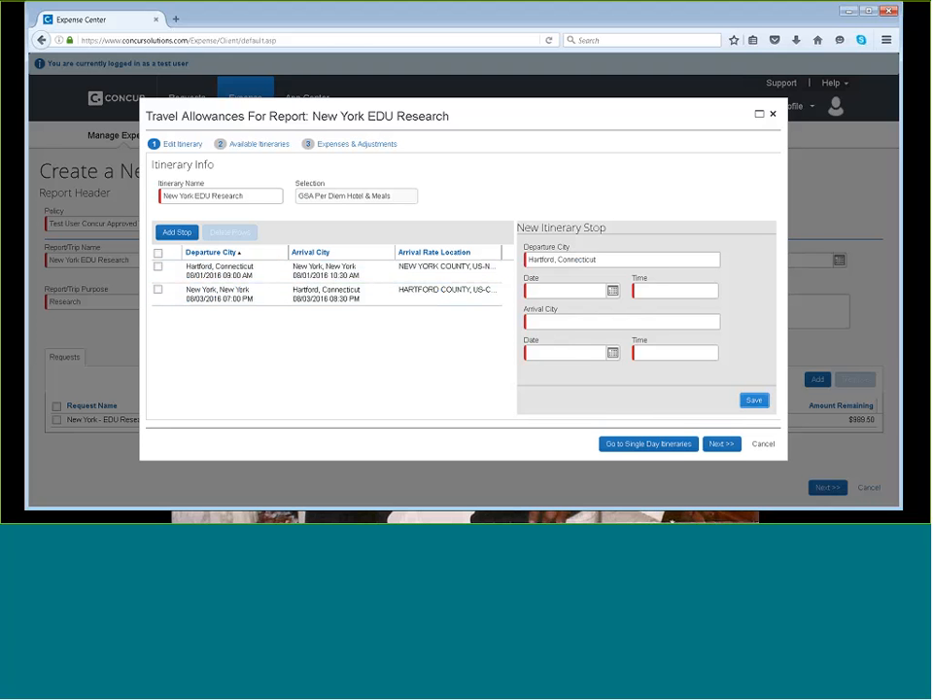
Review the assigned New York EDU Research itinerary and the available itinerary periods, and continue to the expenses and adjustments.
left_click(724, 449)
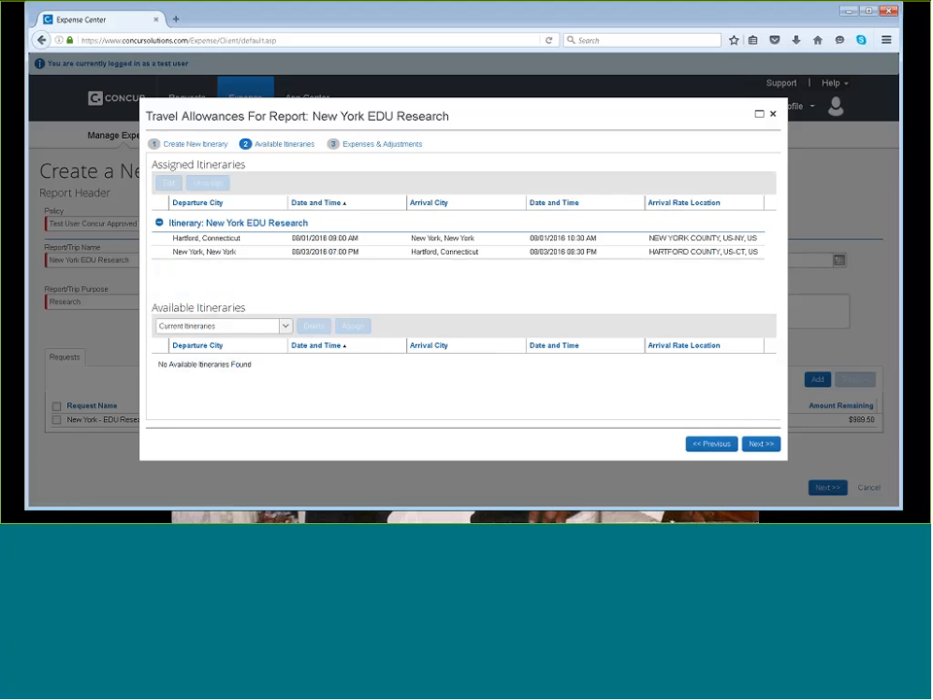
left_click(173, 252)
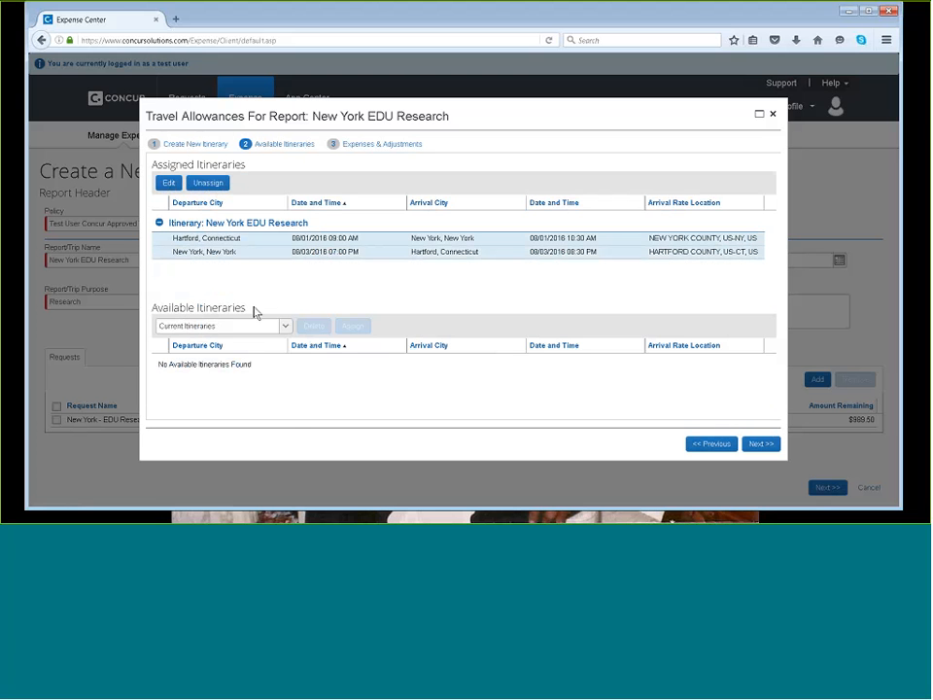
left_click(287, 326)
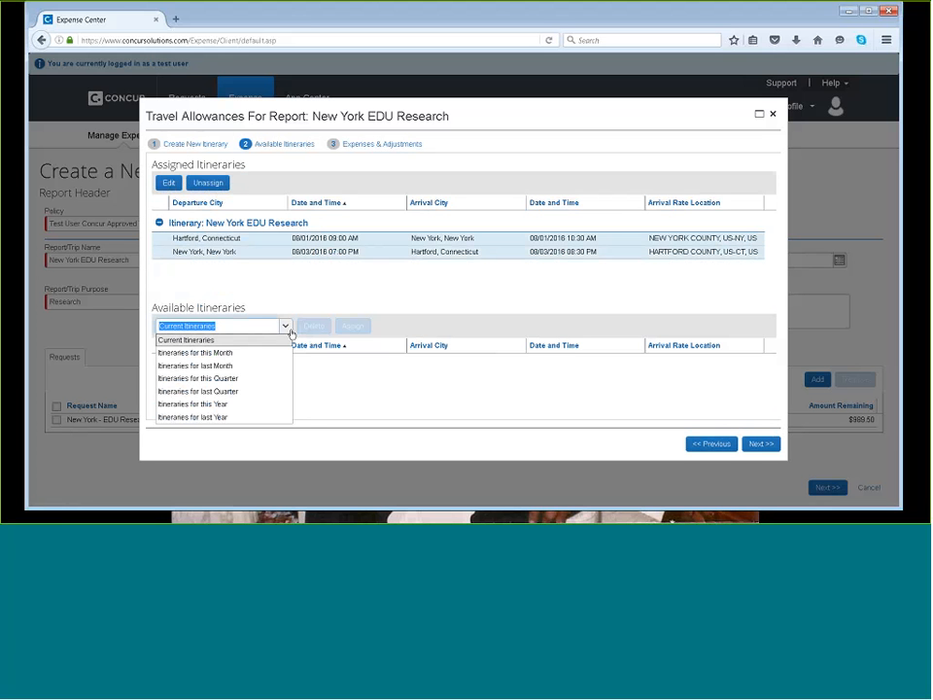
left_click(291, 331)
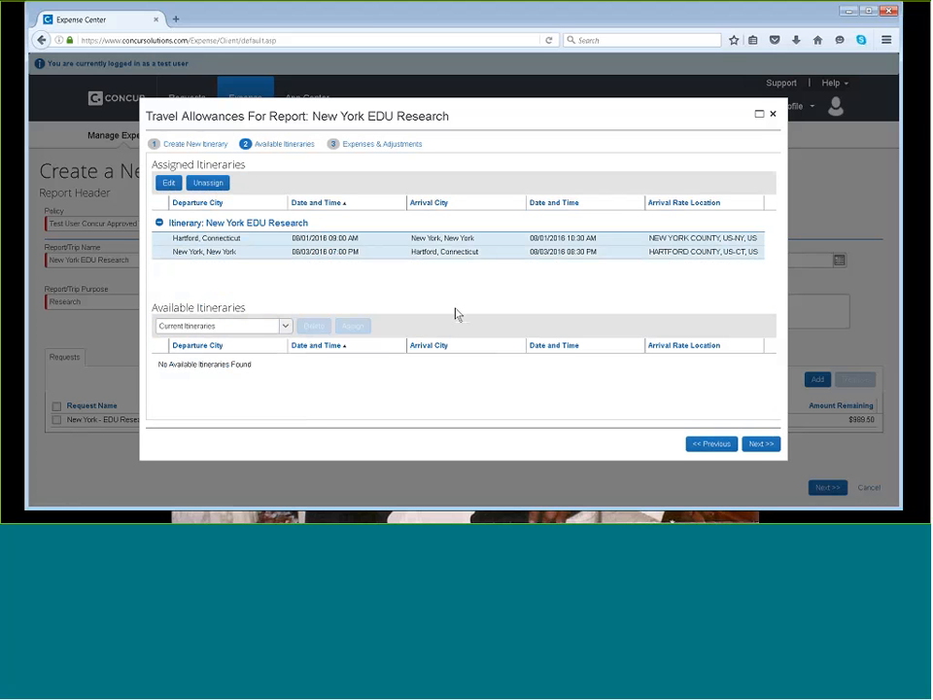
left_click(763, 451)
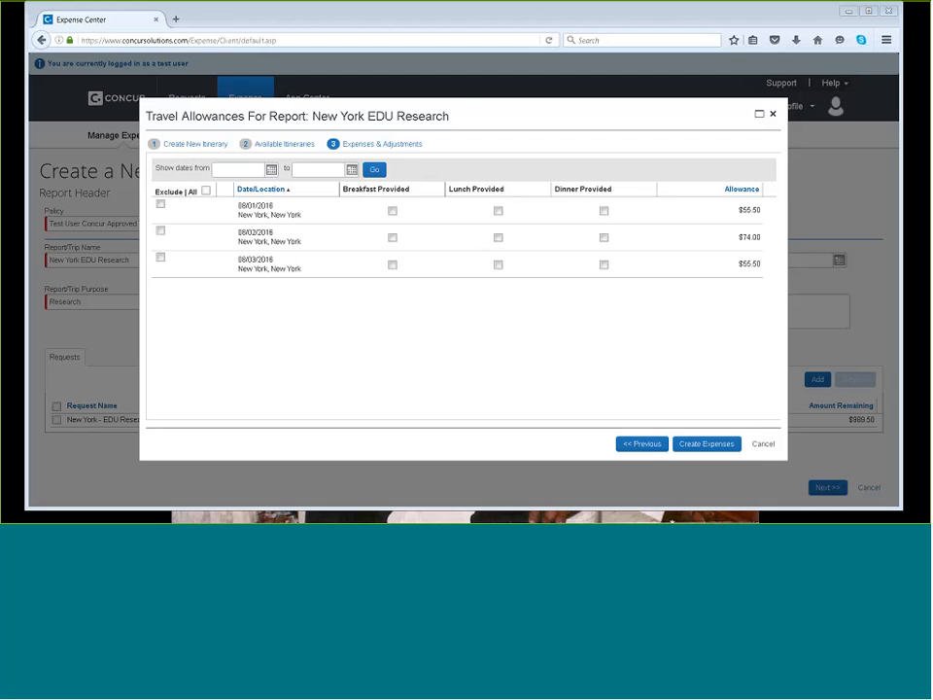
Mark breakfast provided on 08/01/2016, lunch on 08/02/2016 and dinner on 08/03/2016, and create the per diem expenses.
left_click(393, 211)
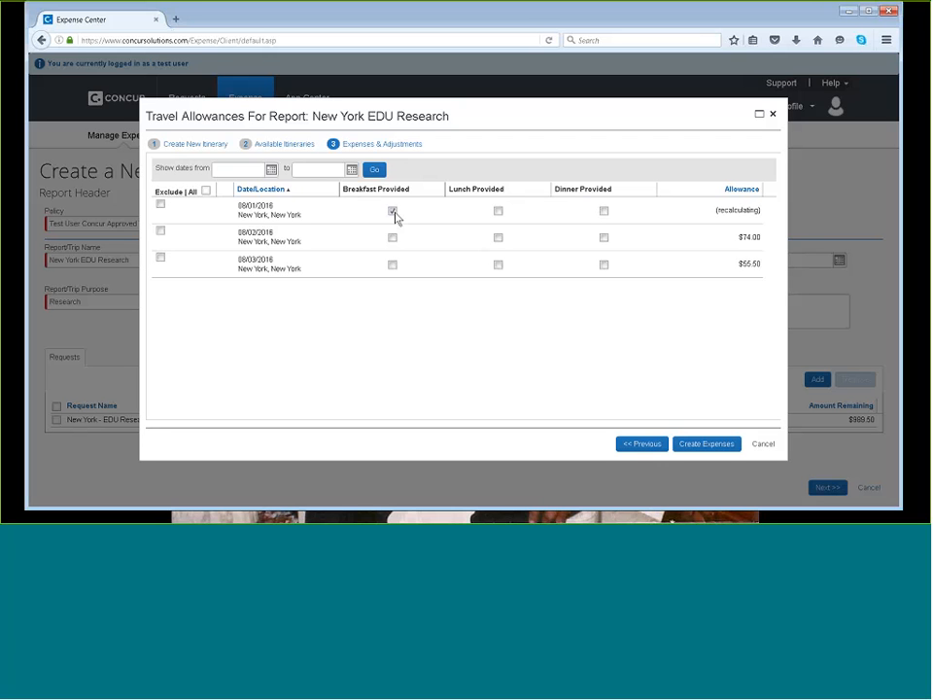
left_click(498, 238)
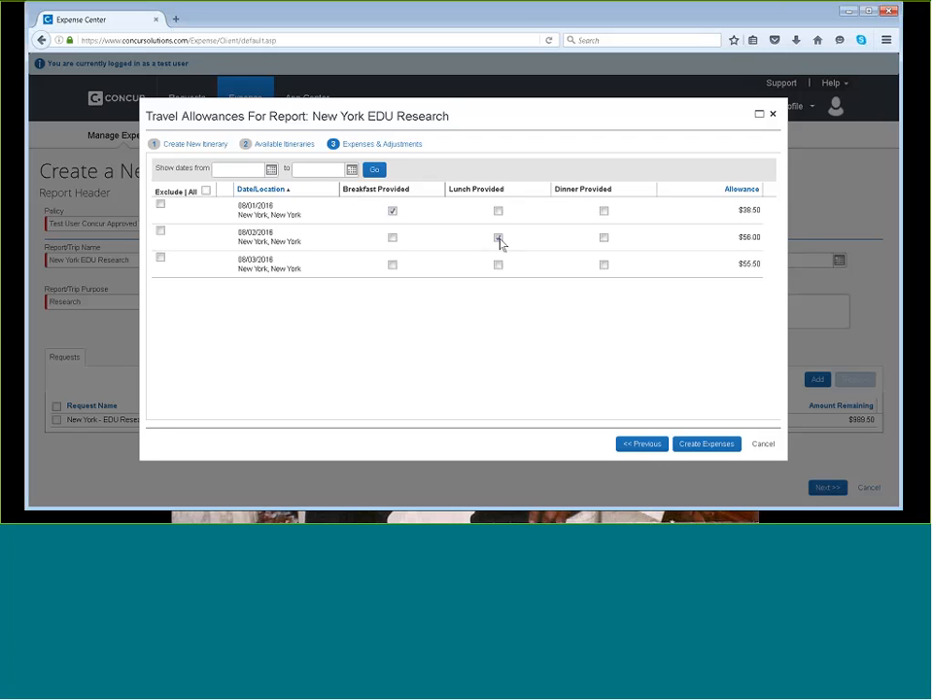
left_click(604, 265)
left_click(701, 449)
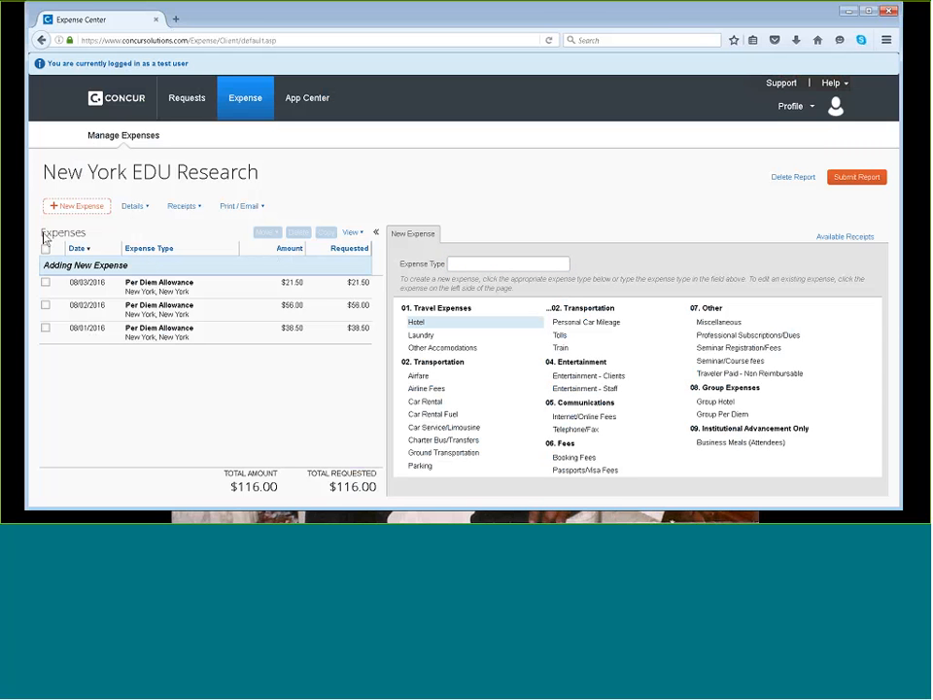
left_click_drag(43, 237, 97, 239)
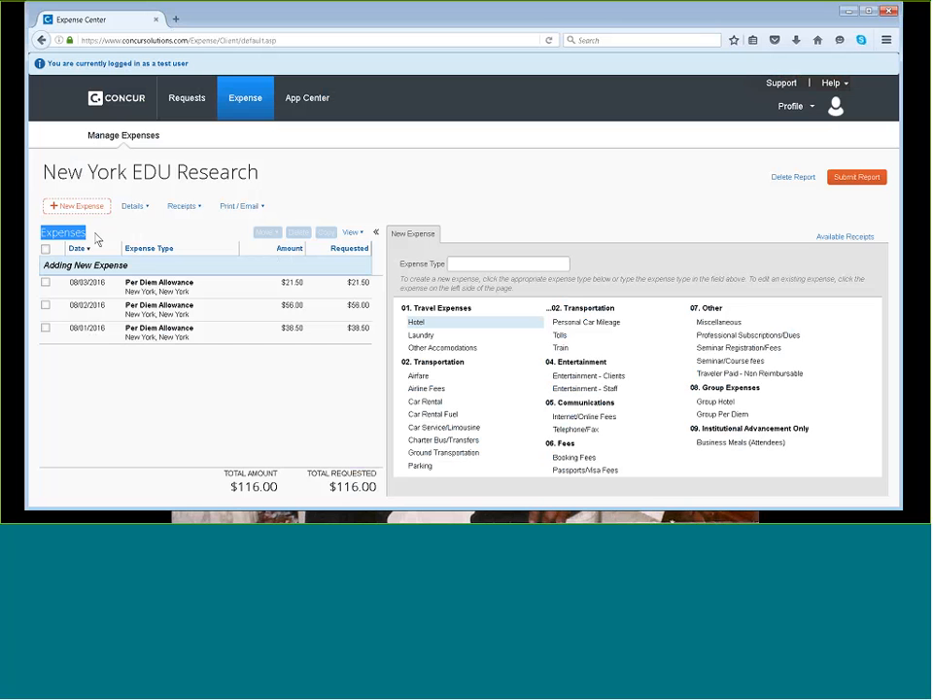
left_click(426, 388)
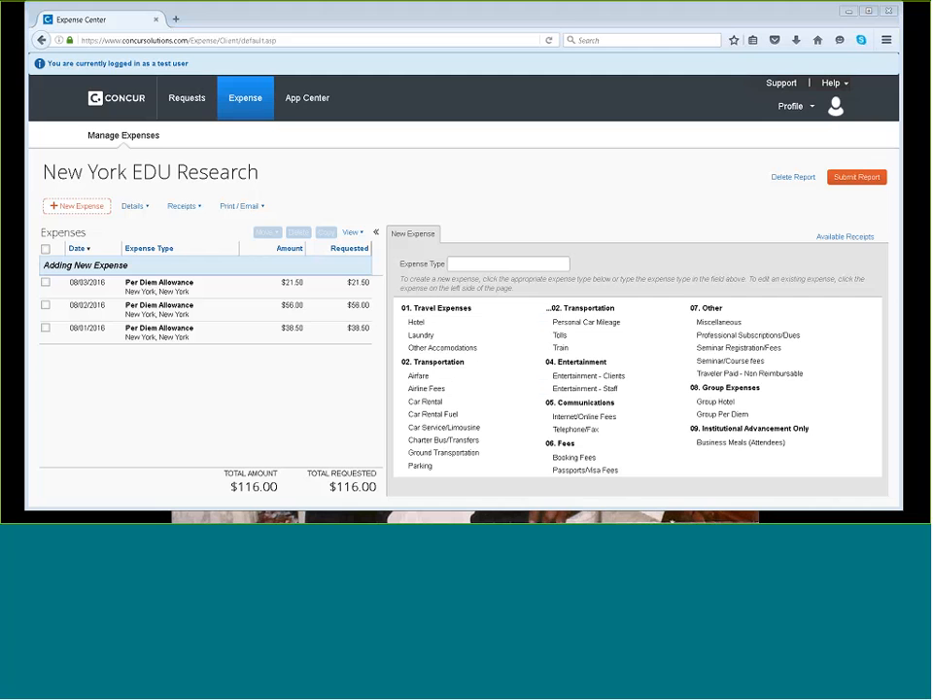
Start an Airfare expense dated 08/01/2016 with Delta Air Lines as the vendor.
left_click(432, 377)
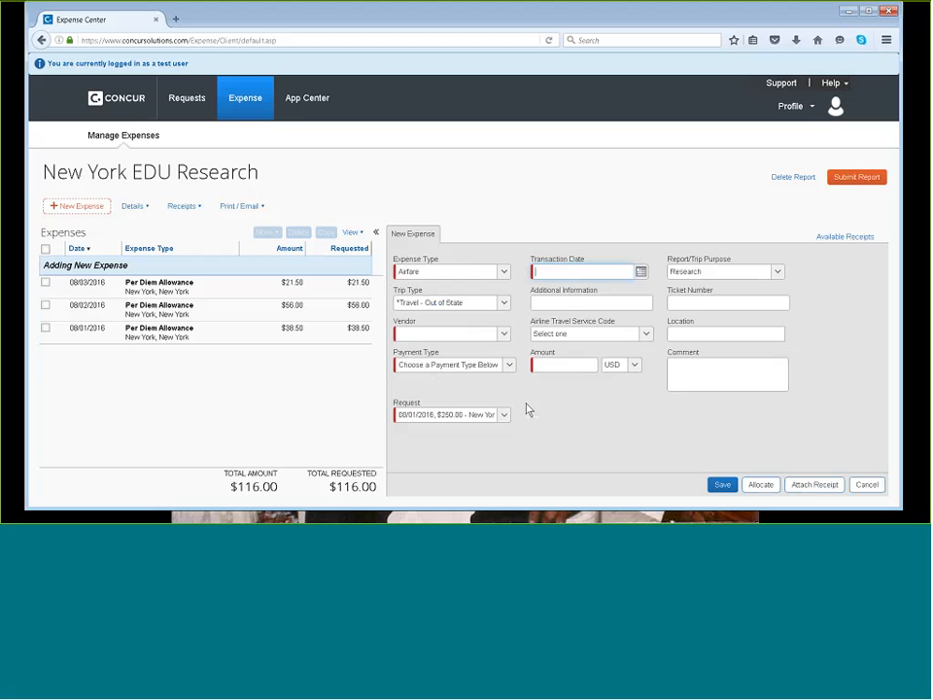
left_click(641, 271)
left_click(563, 325)
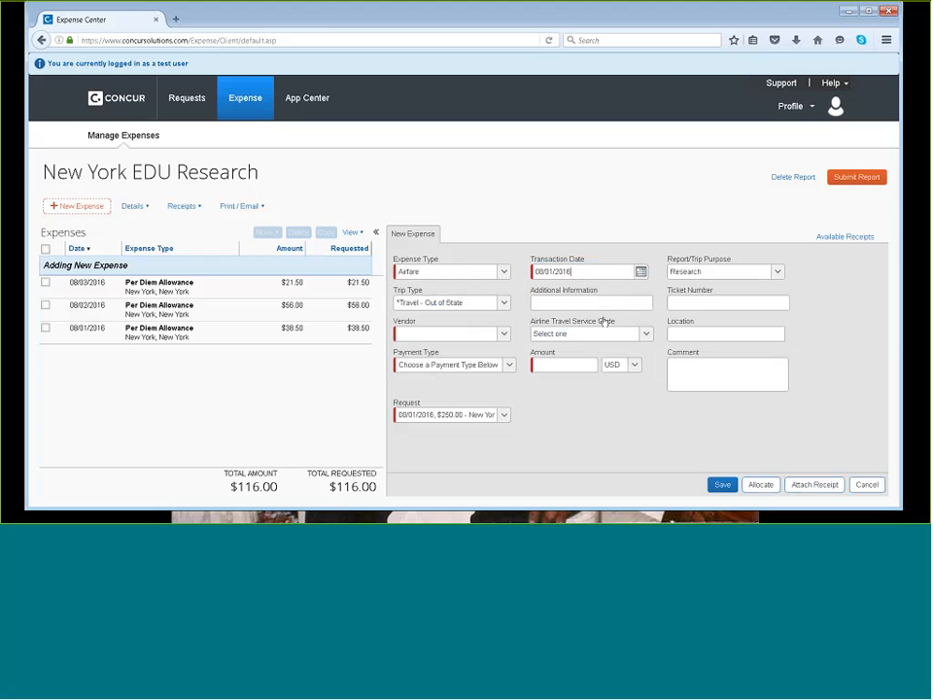
left_click(503, 334)
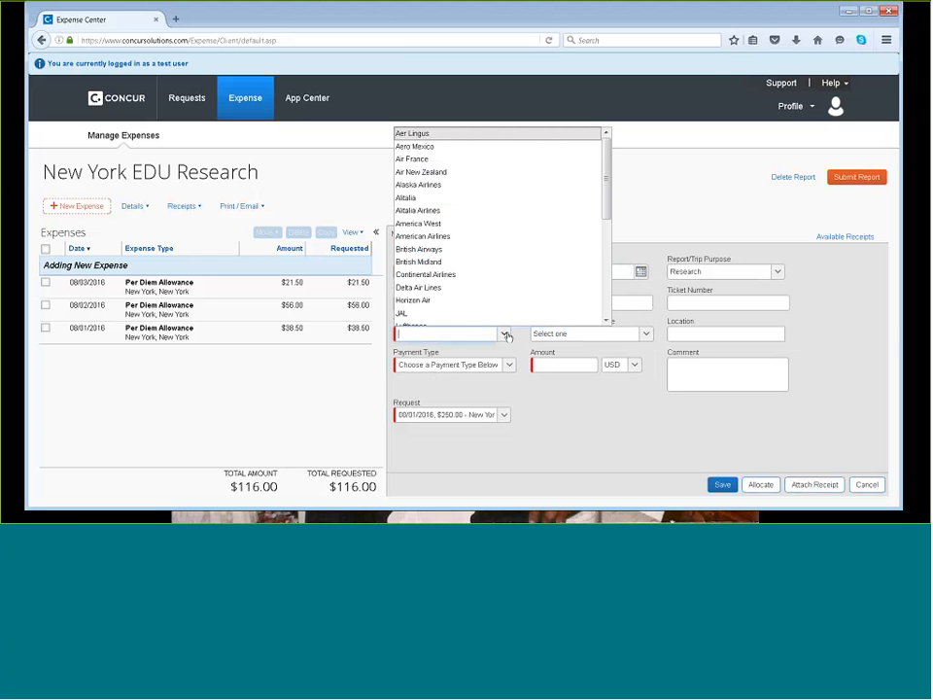
type("del")
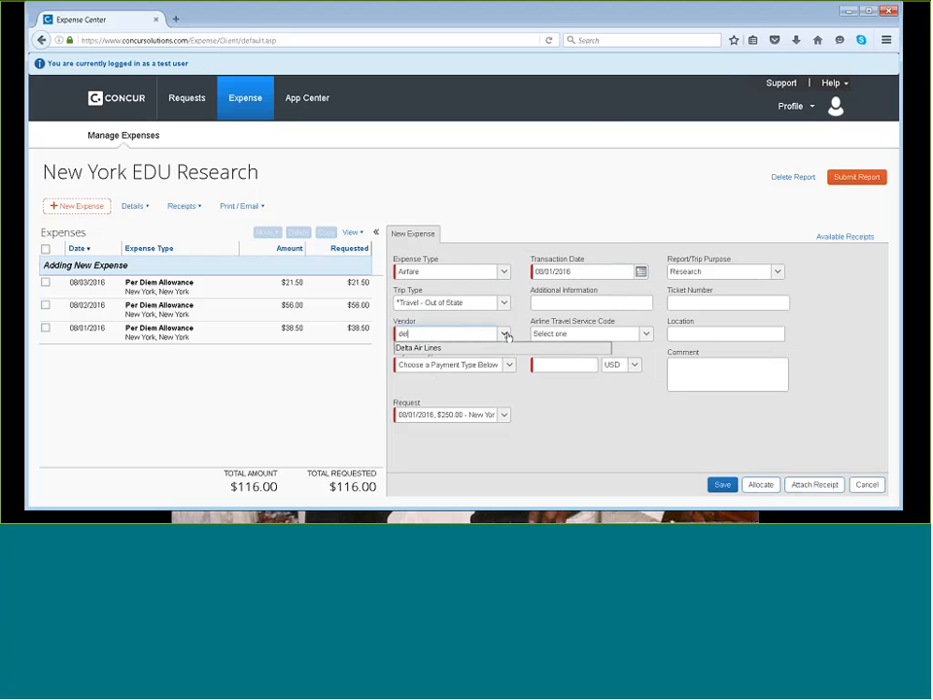
left_click(499, 349)
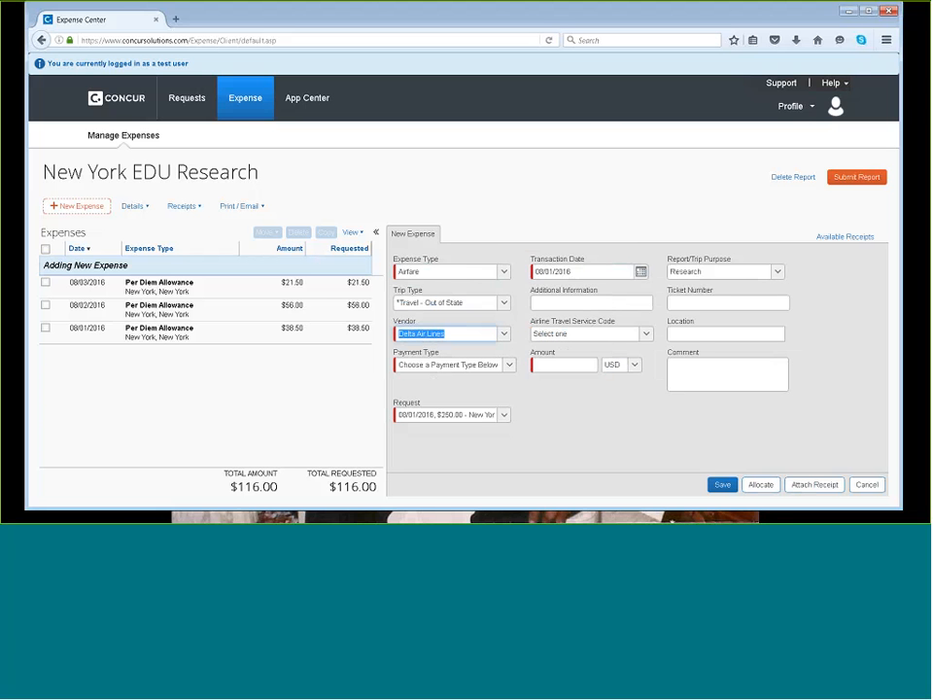
Set the airfare amount to 250.00 USD with payment type CCSU P-Card, and save the expense.
left_click(534, 365)
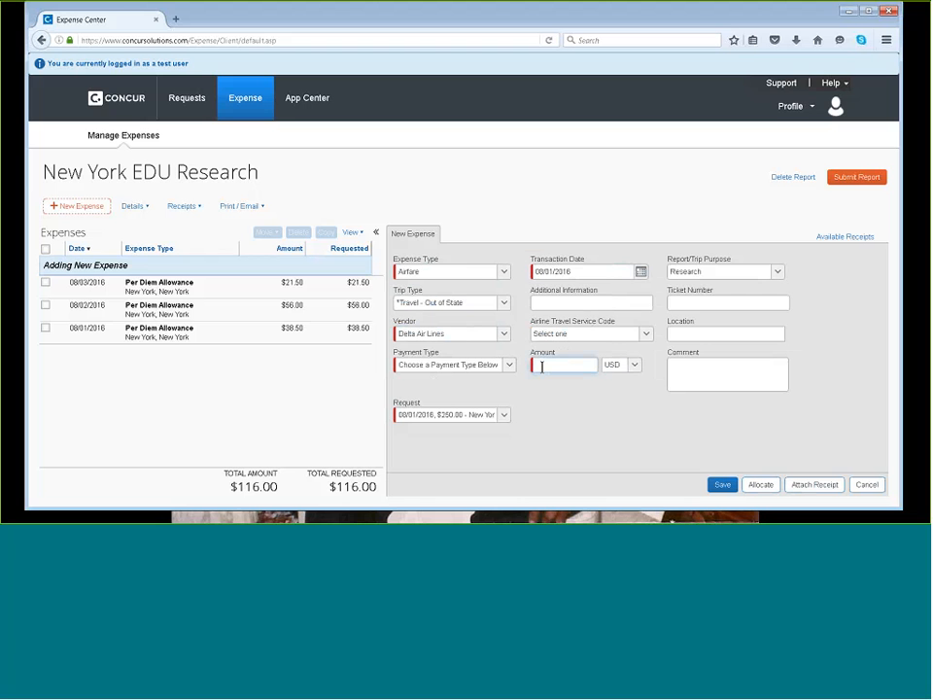
type("250.00")
left_click(507, 365)
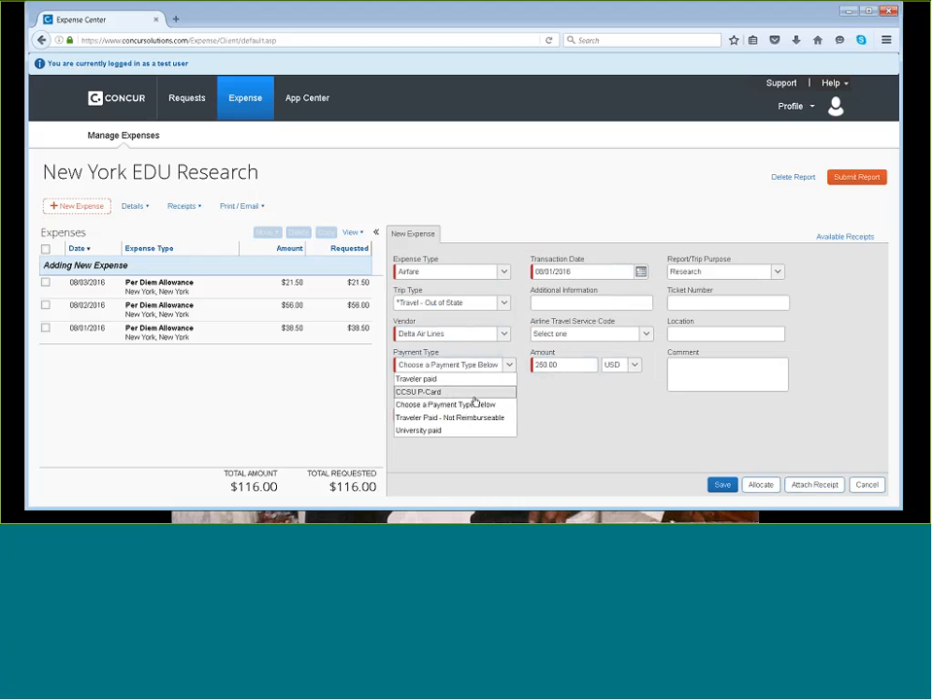
left_click(449, 389)
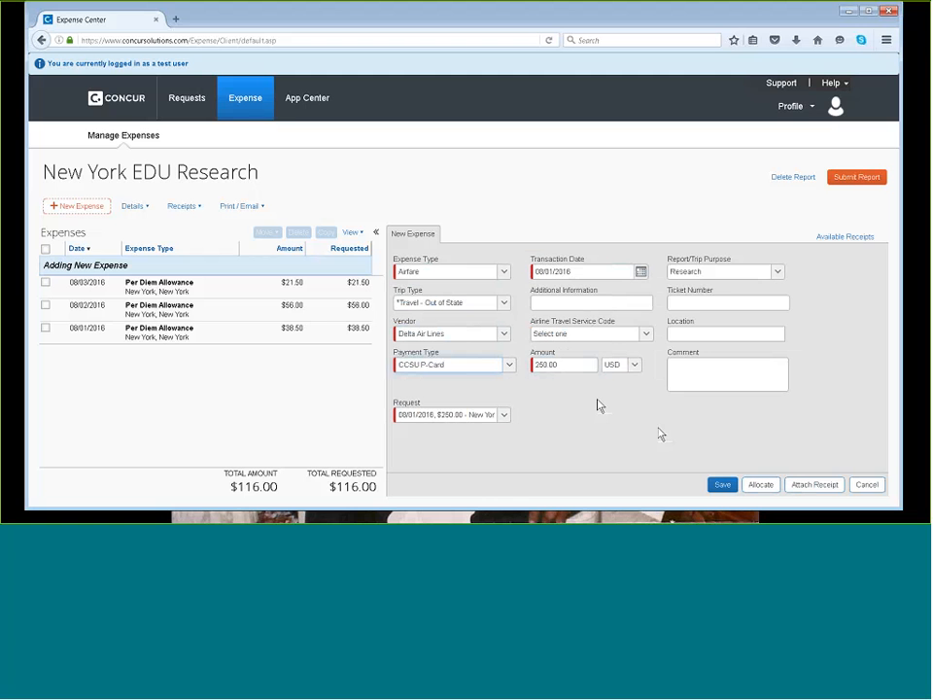
left_click(722, 486)
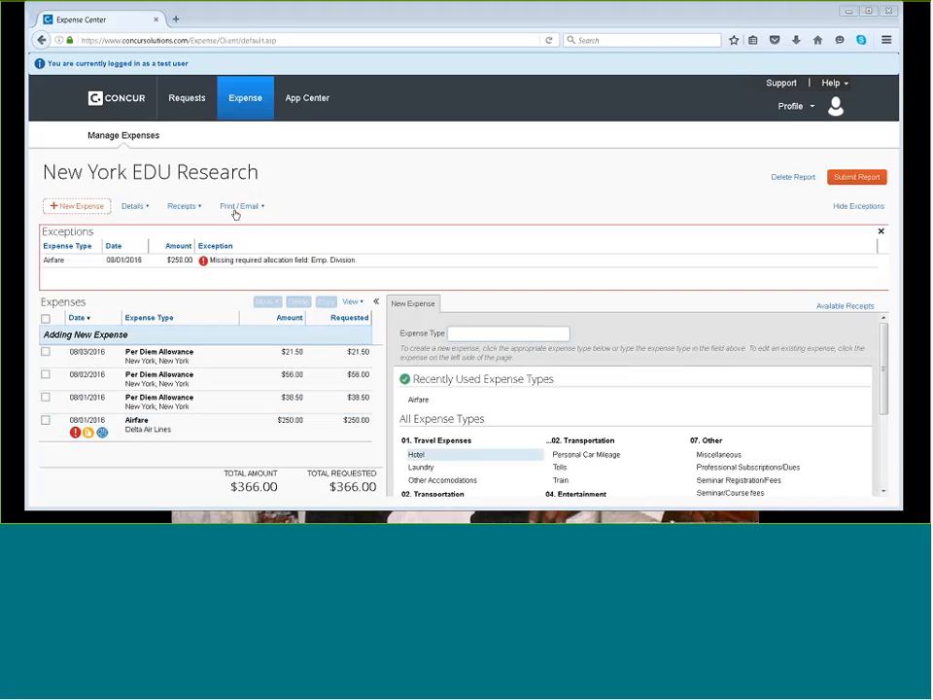
Review the airfare exception, hide the exceptions list and open the 08/01/2016 airfare expense.
left_click(45, 263)
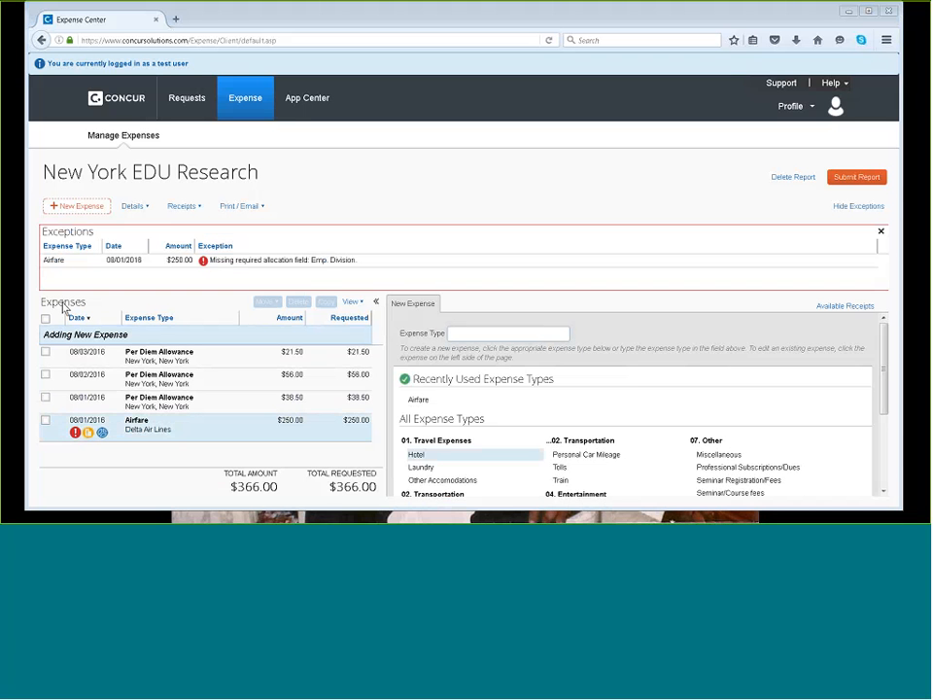
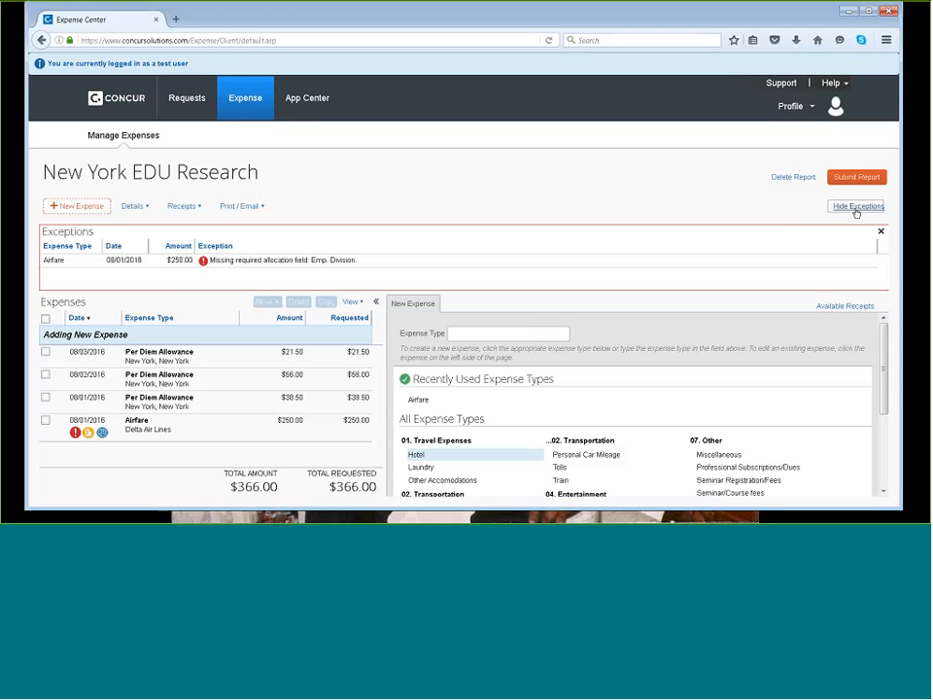
left_click(856, 207)
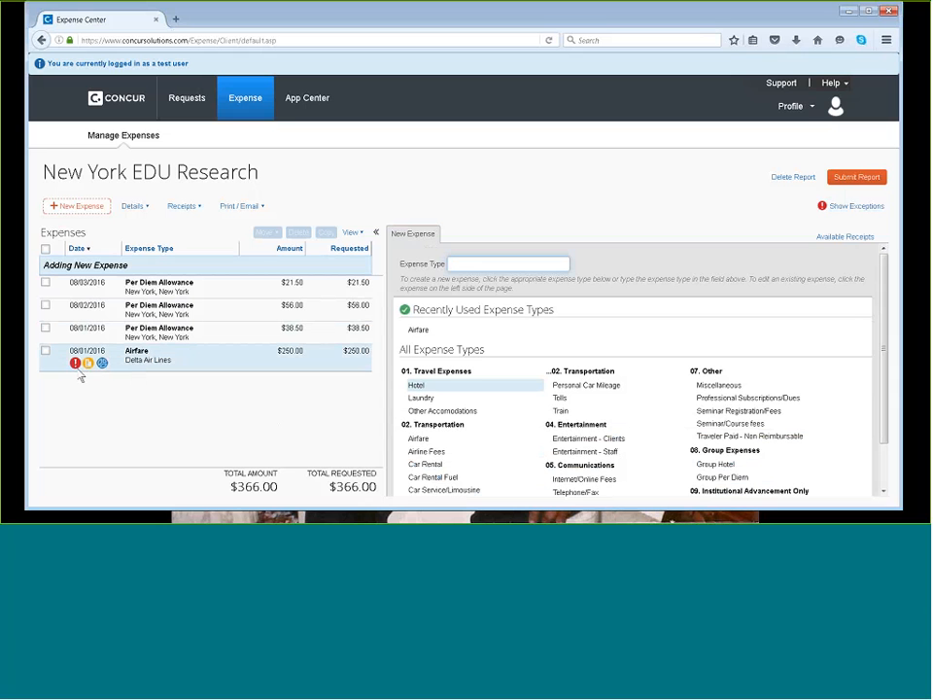
mouse_move(80, 377)
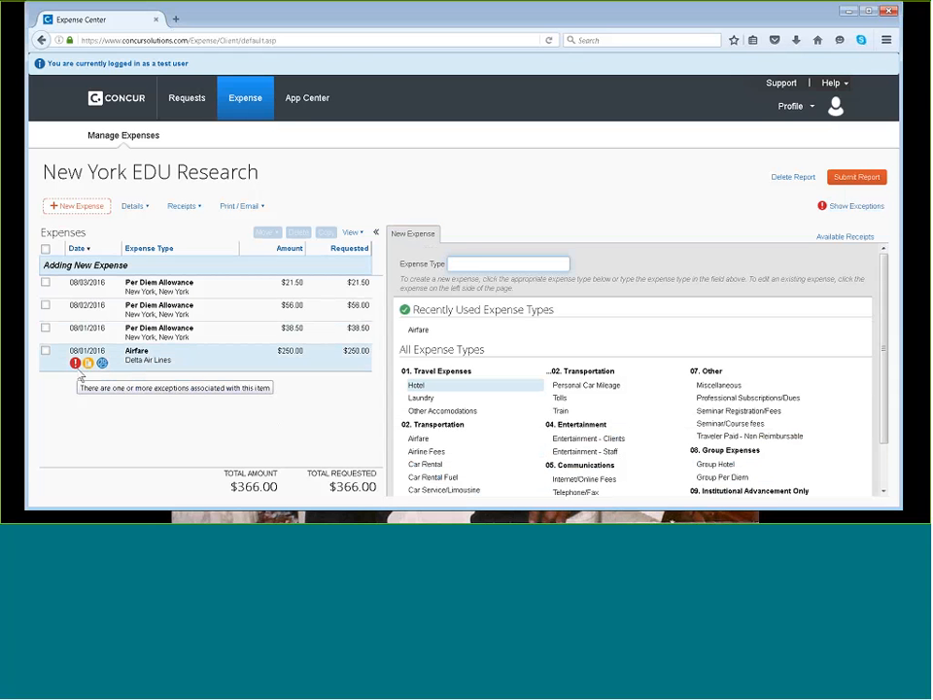
left_click(189, 361)
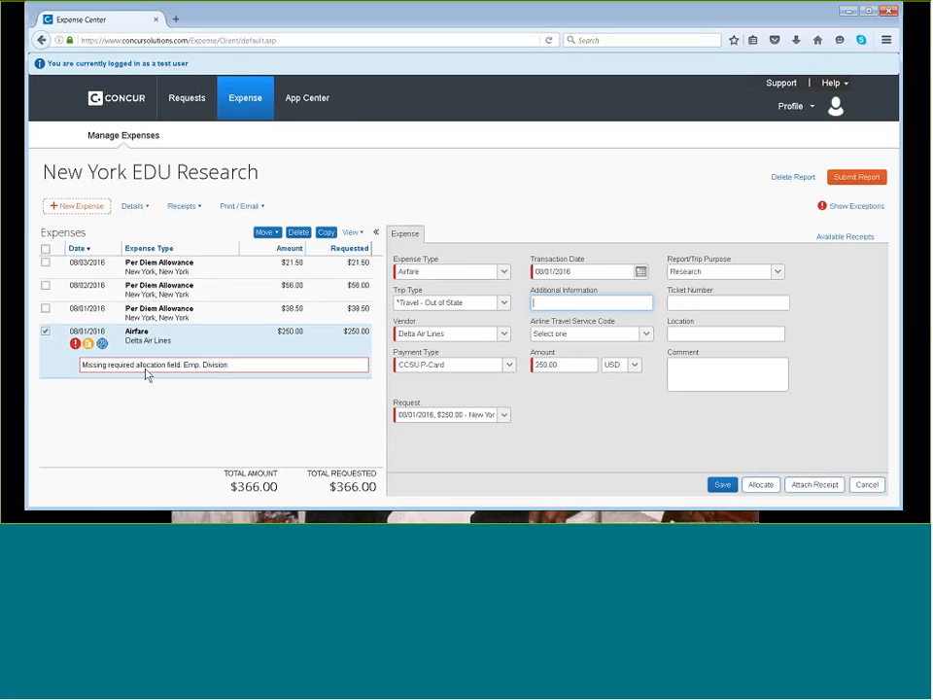
Save the airfare's allocations split 50/50 across two POLC84 English entries, and close the allocations.
left_click(761, 486)
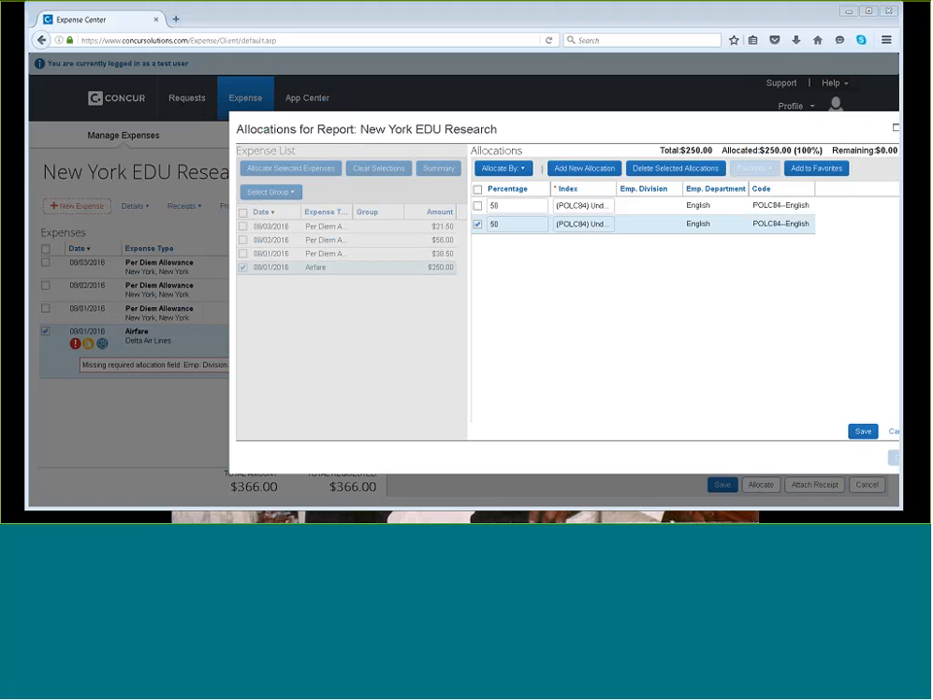
left_click(864, 430)
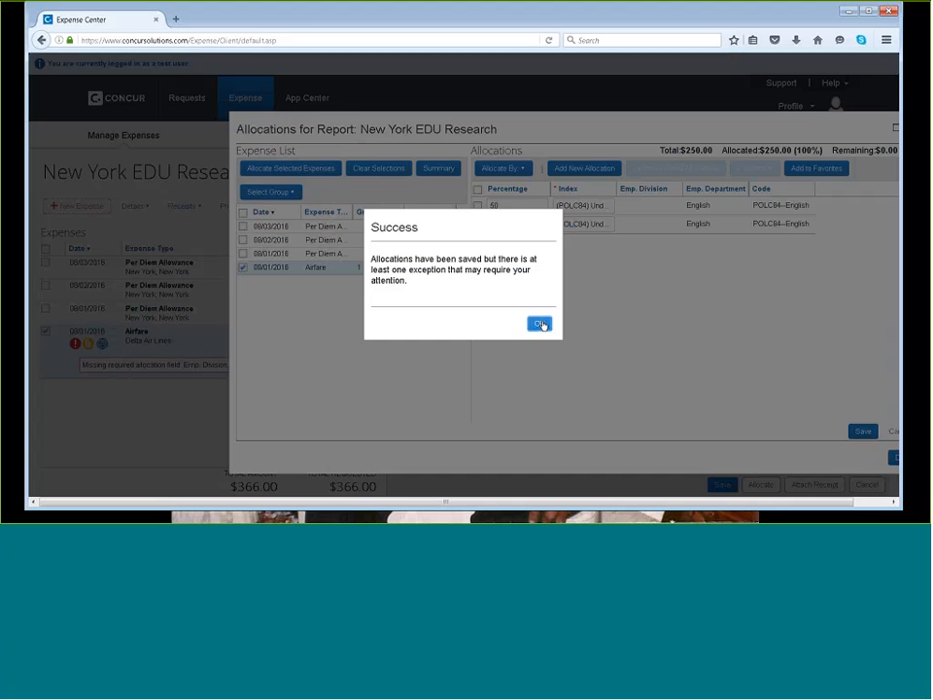
left_click(541, 324)
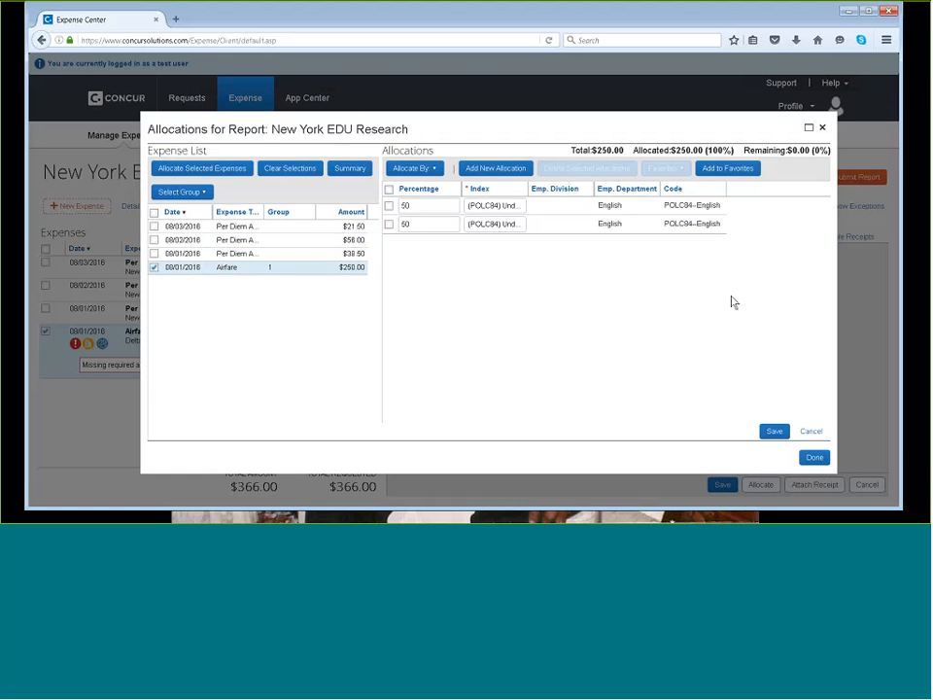
left_click(815, 458)
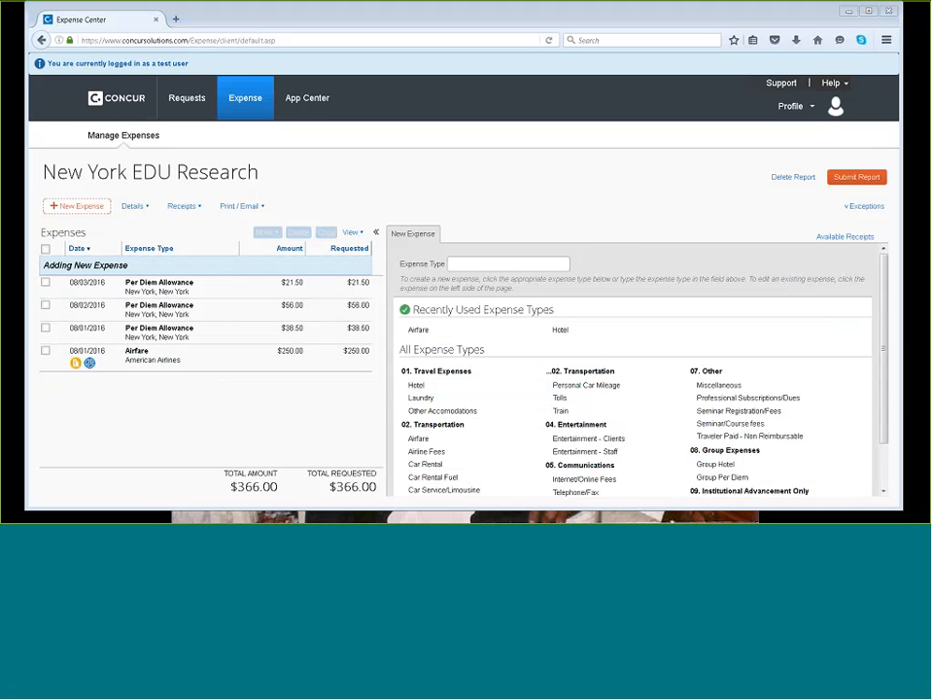
Start a Hotel expense with check-out date 08/03/2016 and Hilton Hotels as the vendor.
left_click(559, 329)
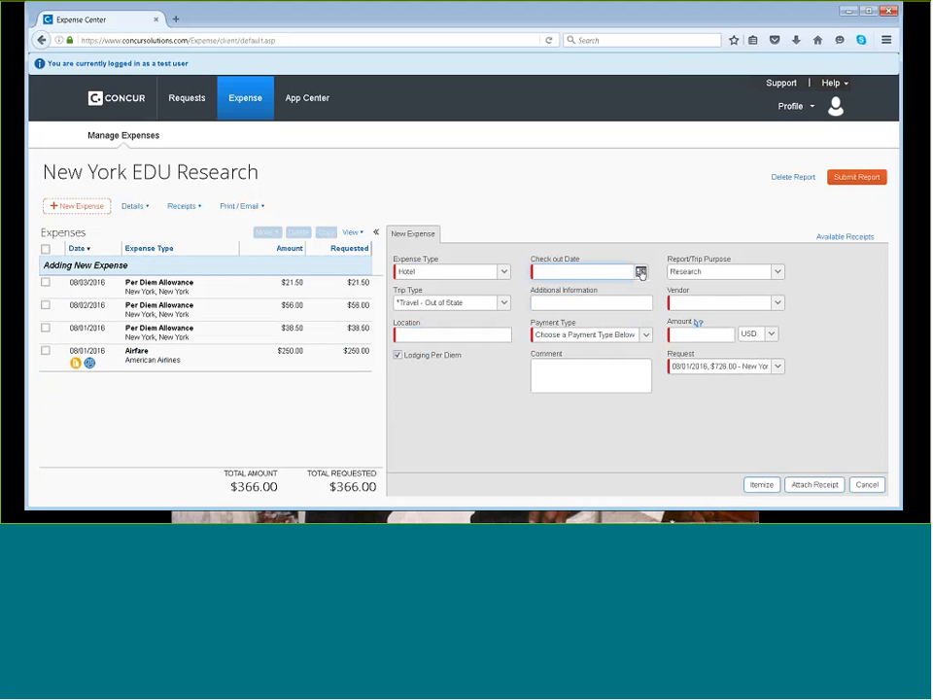
left_click(640, 272)
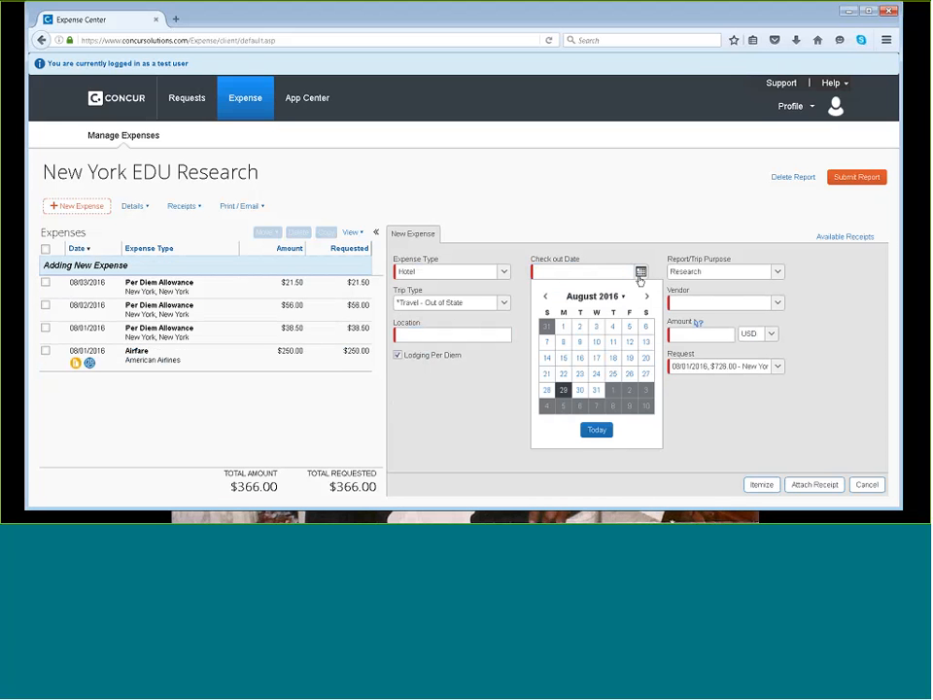
left_click(596, 327)
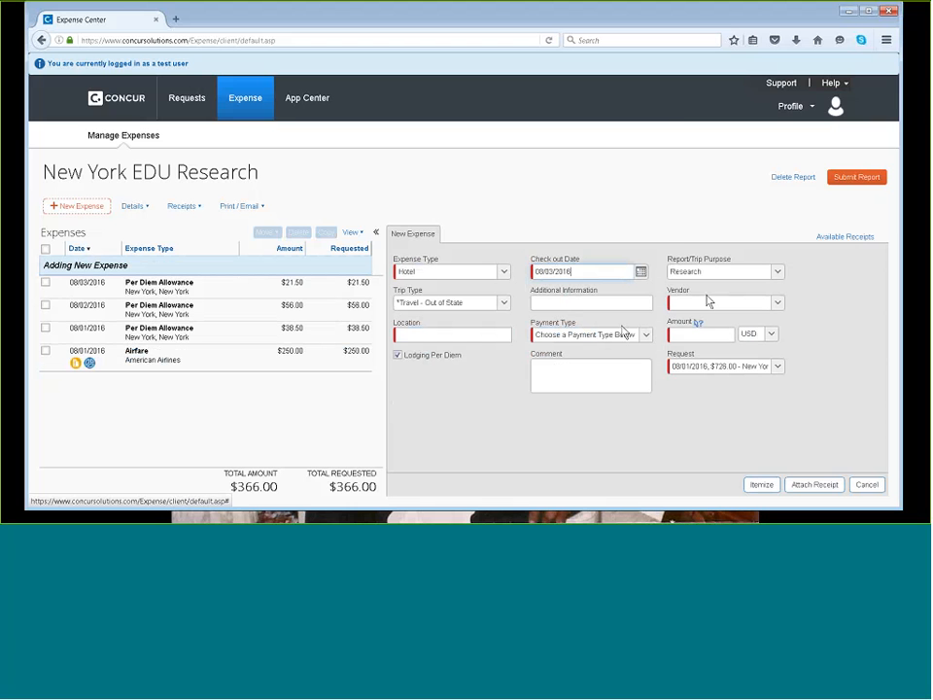
left_click(776, 302)
type("h")
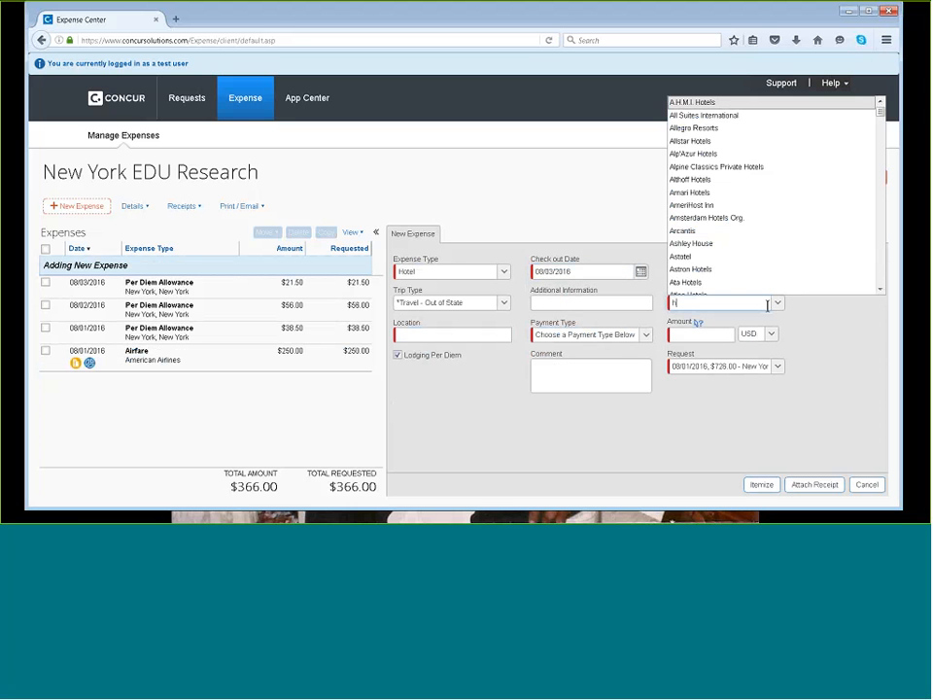
type("ilton Hotels")
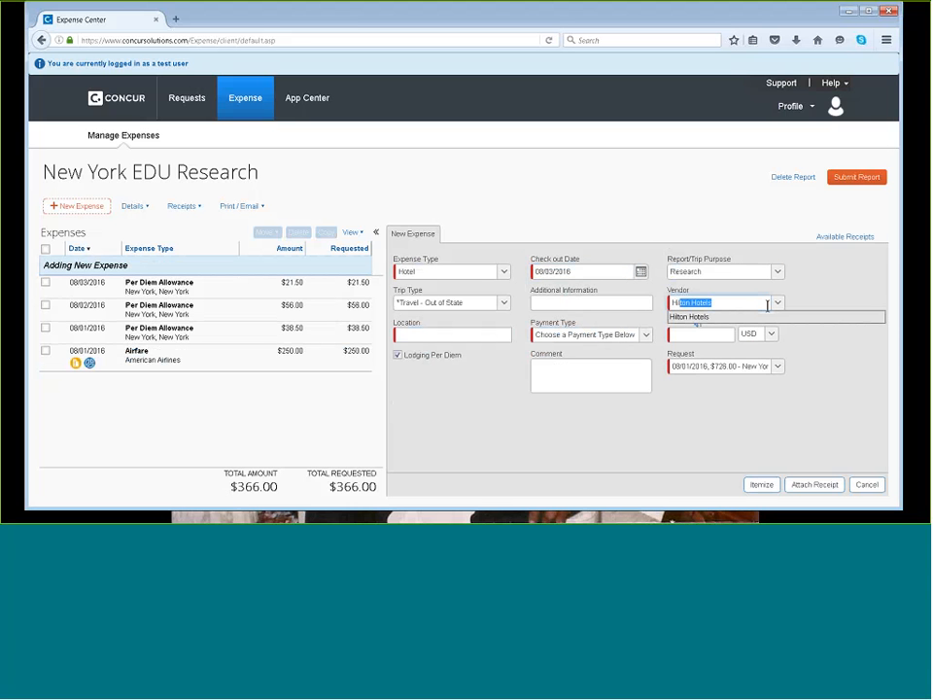
left_click(760, 319)
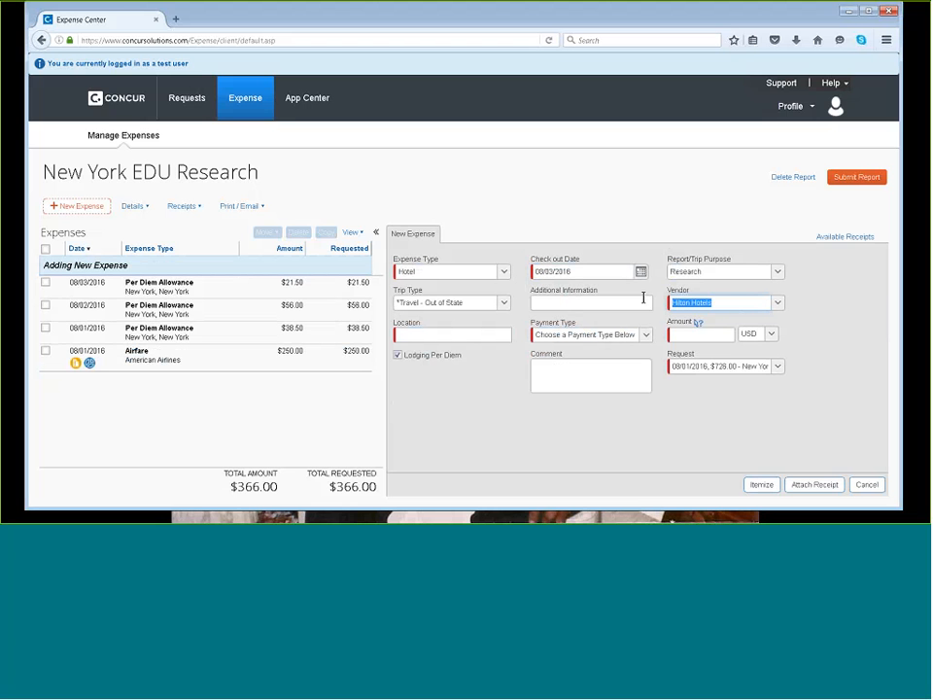
Set the hotel location to New York, New York, payment type to Traveler paid and amount to 726 USD, and continue to itemization.
left_click(452, 333)
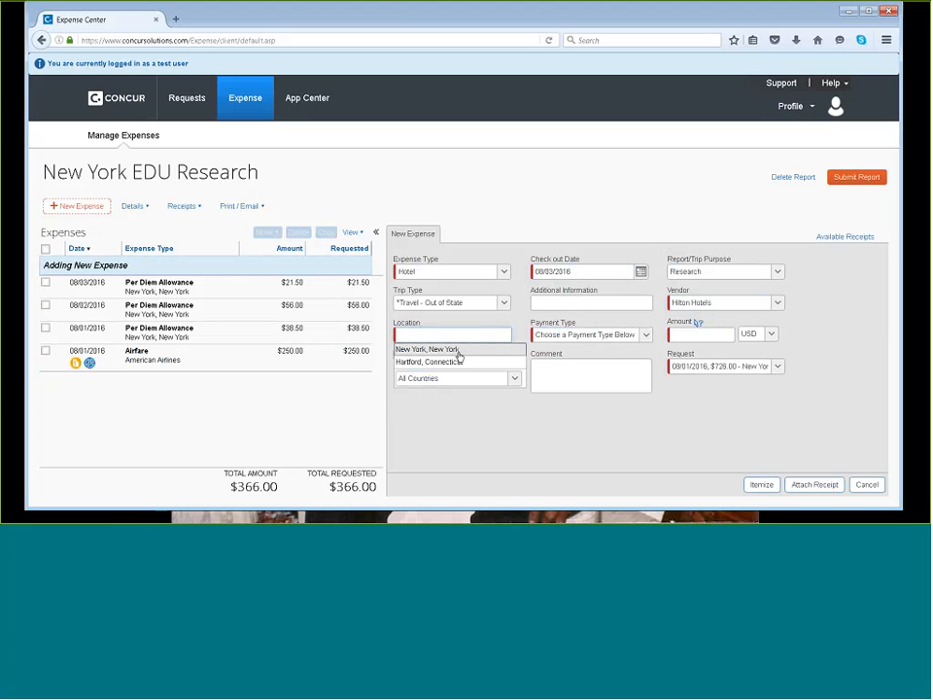
left_click(458, 355)
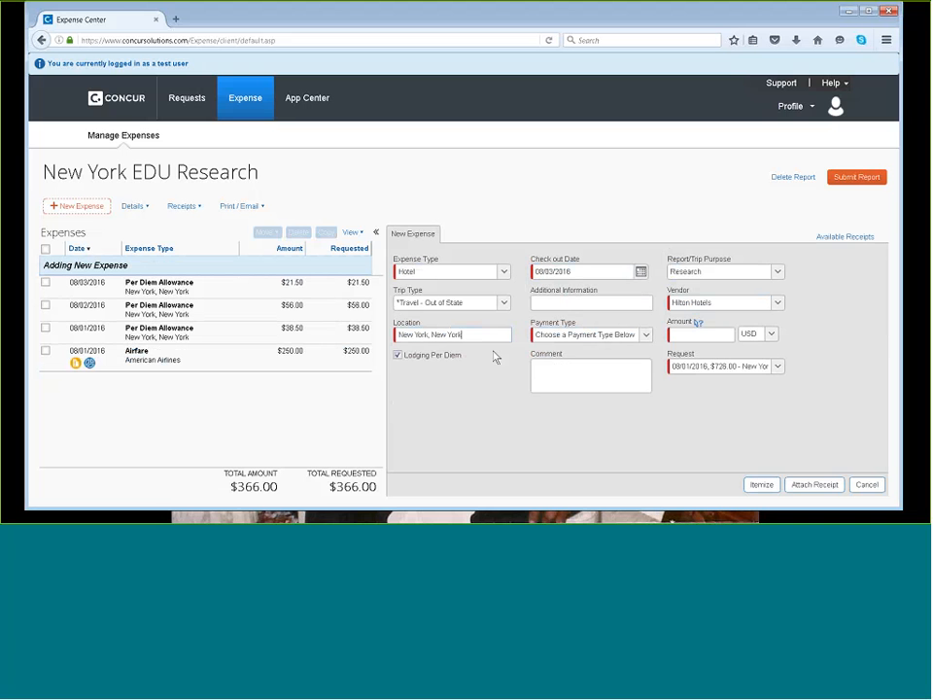
left_click(645, 340)
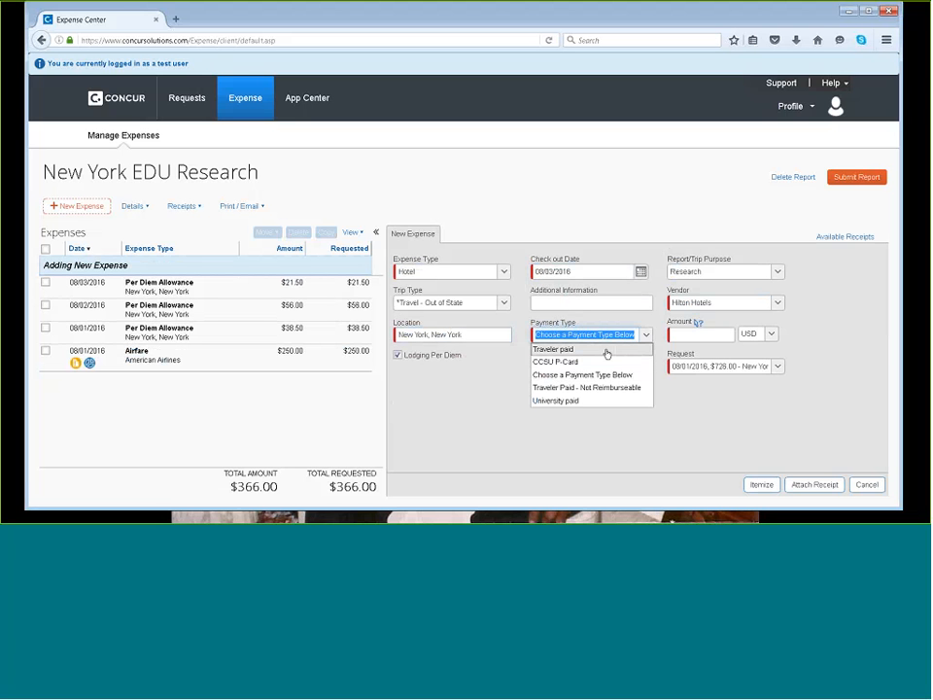
left_click(606, 350)
left_click(708, 335)
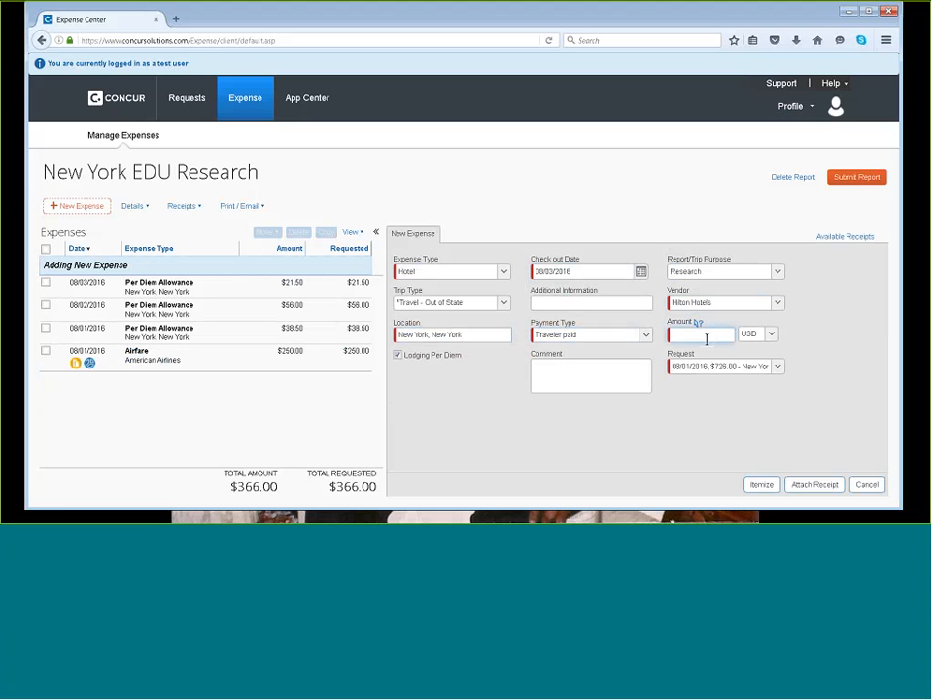
type("728")
left_click(740, 444)
left_click(764, 488)
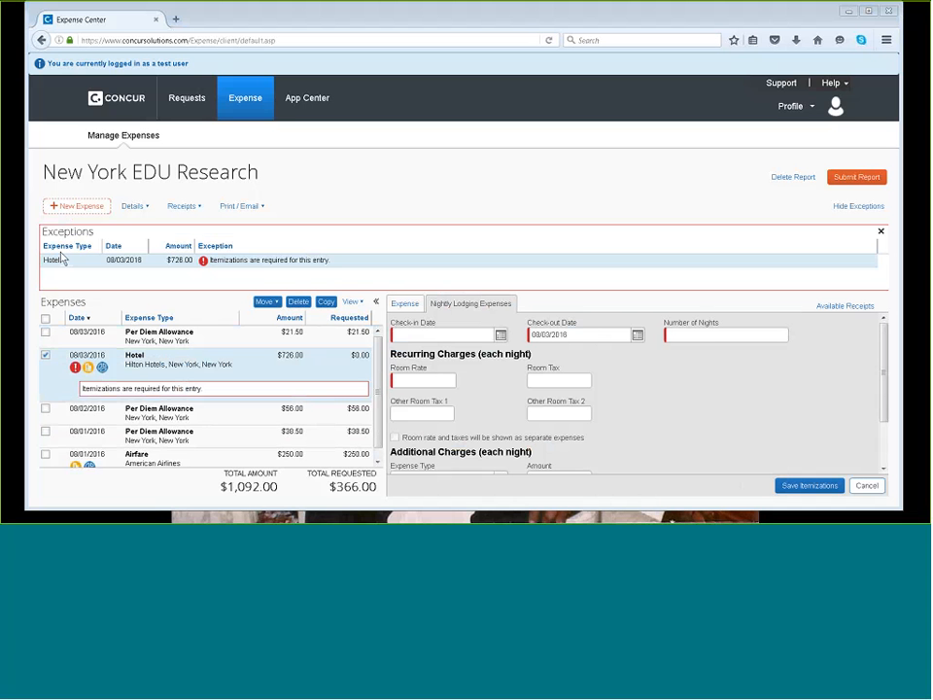
Hide the exceptions list and set the hotel's nightly lodging to 2 nights.
left_click(858, 206)
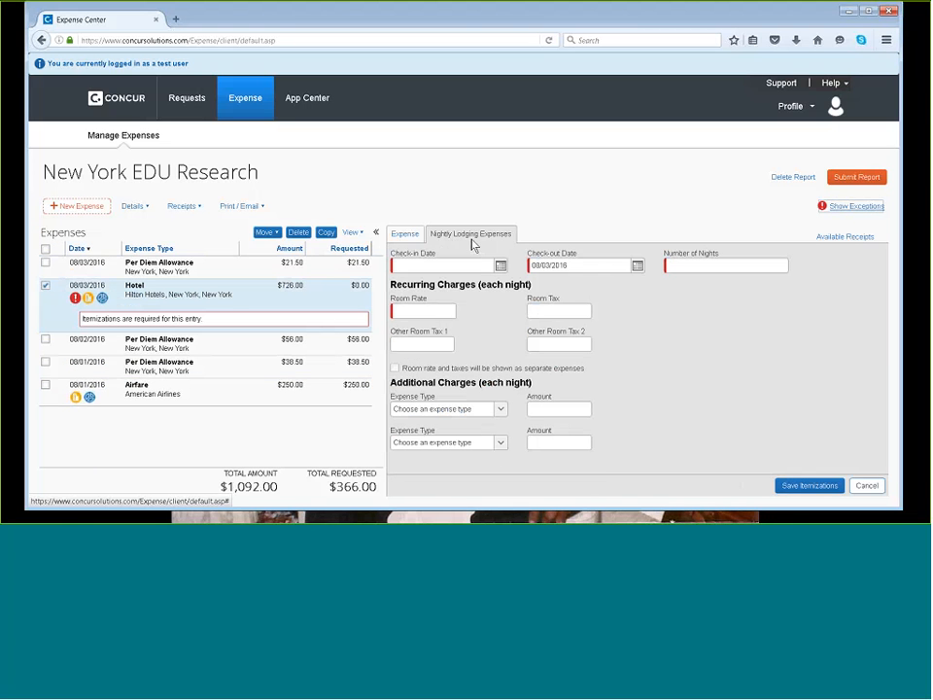
left_click(676, 264)
type("3")
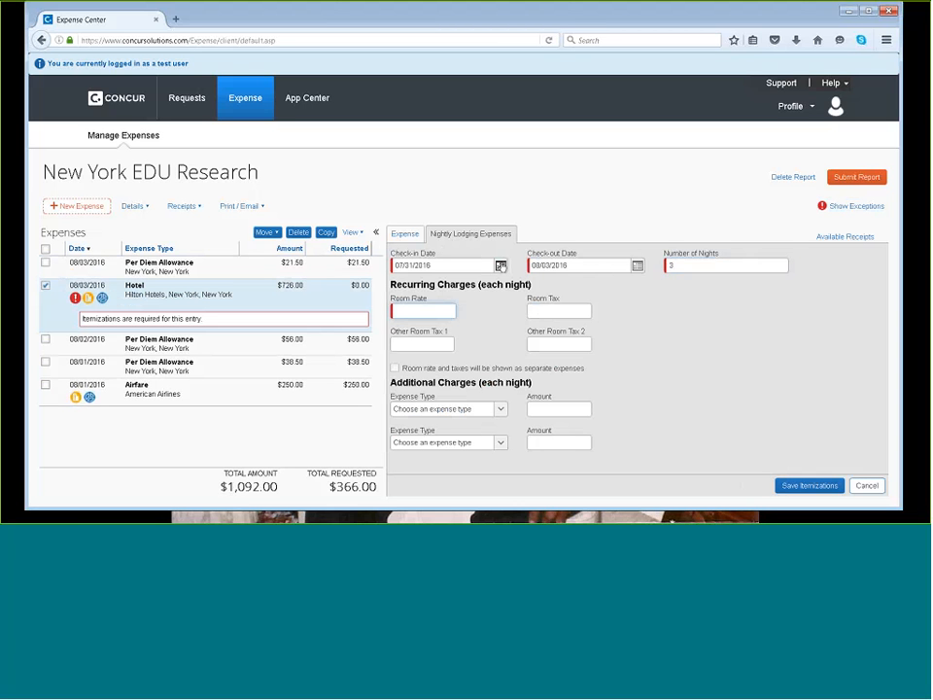
left_click(500, 265)
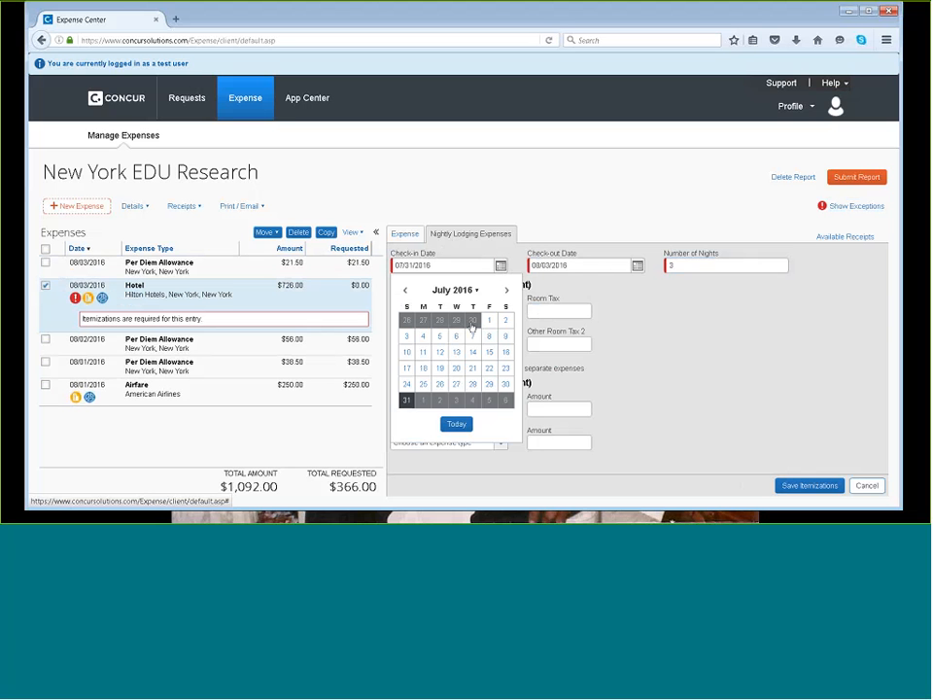
left_click(687, 263)
left_click(719, 273)
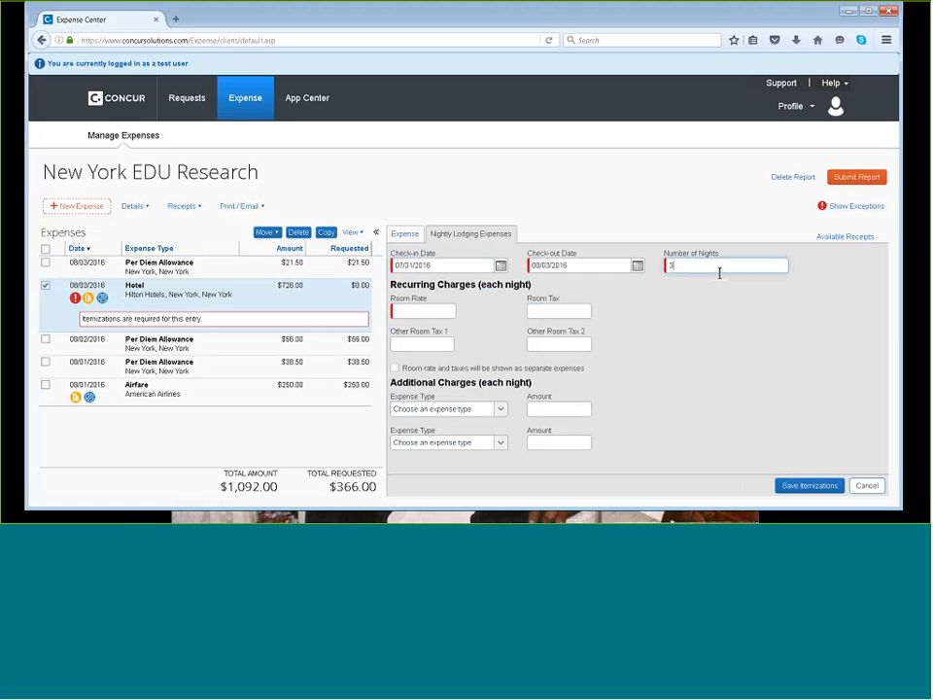
key("BackSpace")
type("2")
Itemize the hotel with a nightly room rate of 350.00 and room tax of 13.00, save the itemizations, and collapse the hotel entry.
left_click(434, 310)
left_click(422, 344)
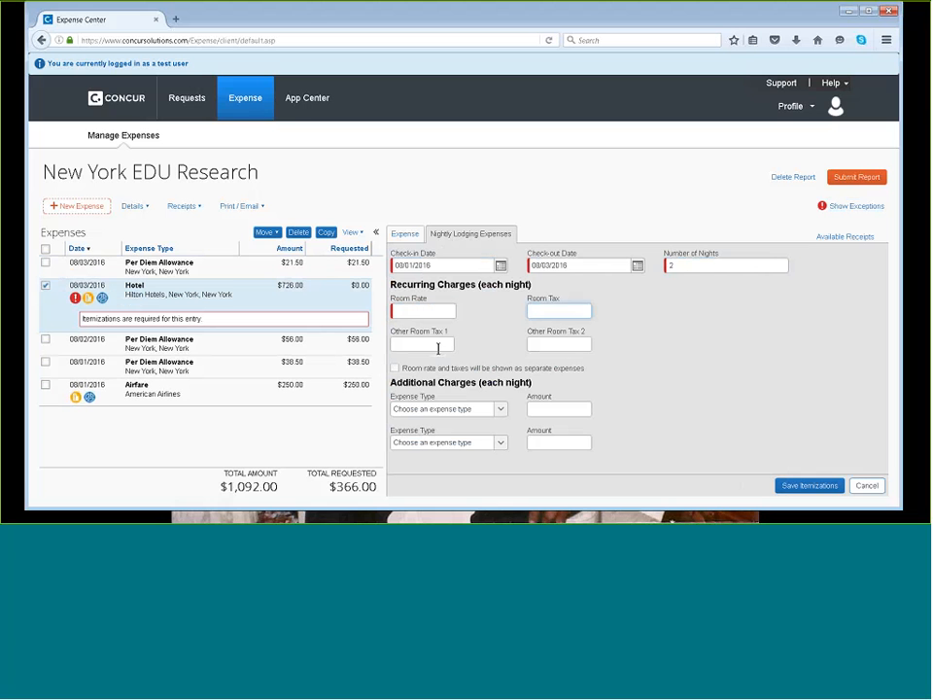
left_click(564, 344)
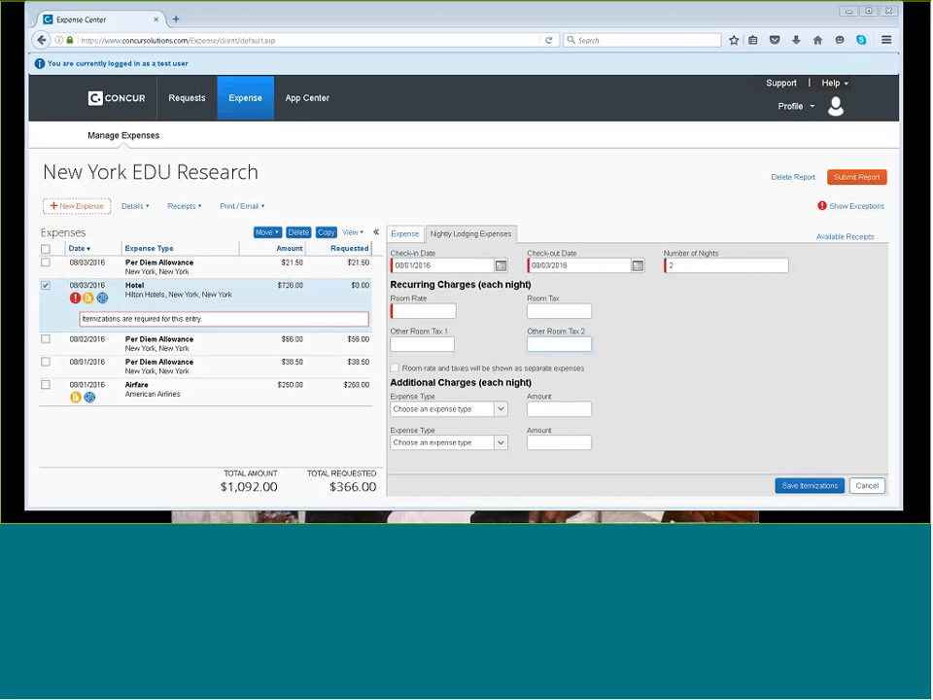
left_click(555, 311)
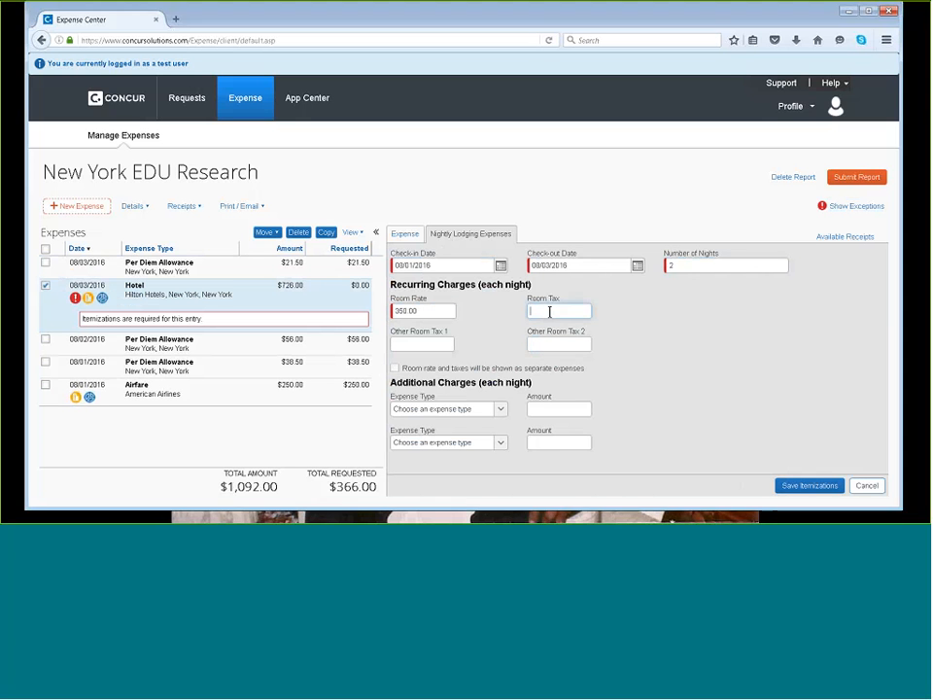
type("13.00")
left_click(812, 487)
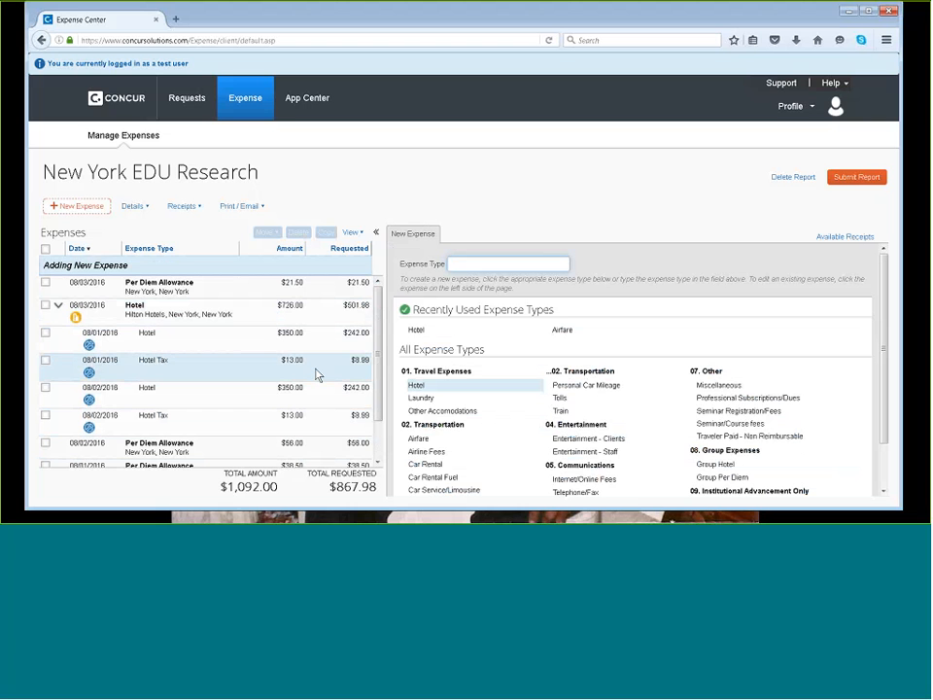
left_click(59, 308)
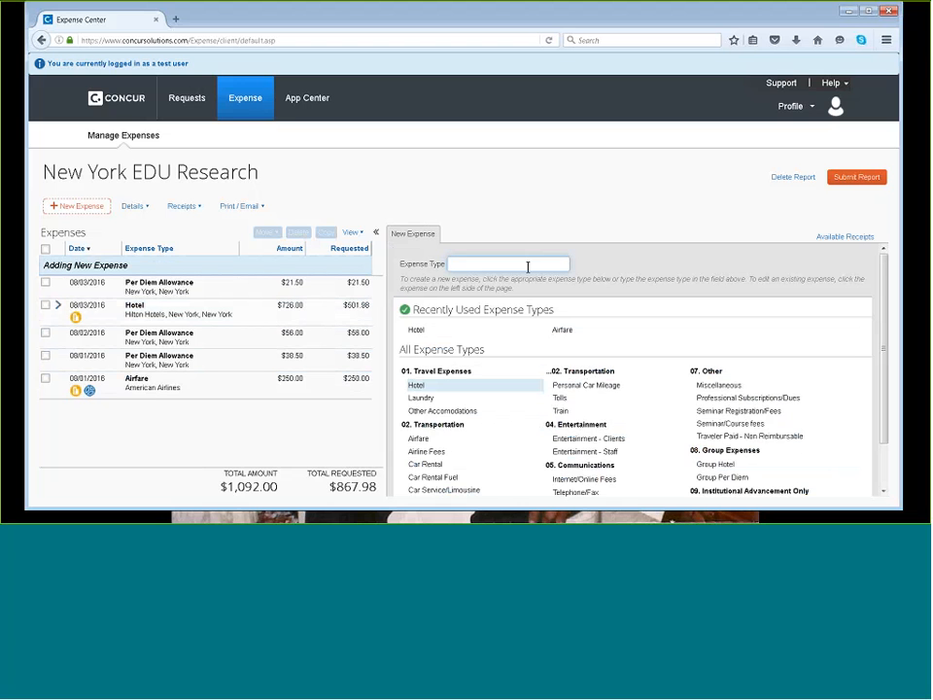
Start a Personal Car Mileage expense and calculate the route from the traveler's home address to Bush IAH Terminal C.
type("mile")
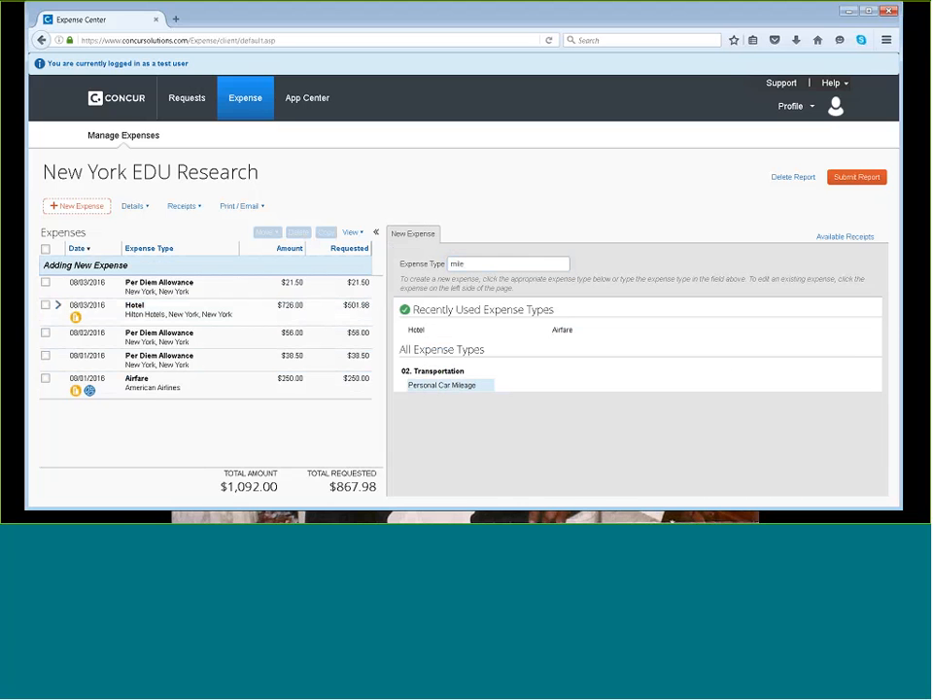
left_click(441, 386)
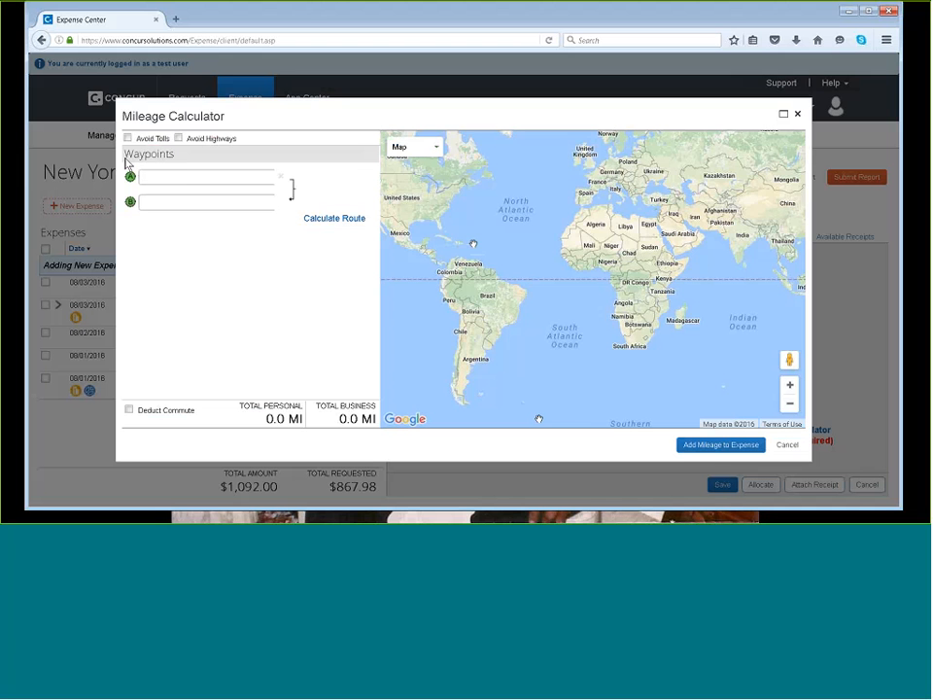
left_click_drag(126, 162, 175, 163)
left_click(170, 176)
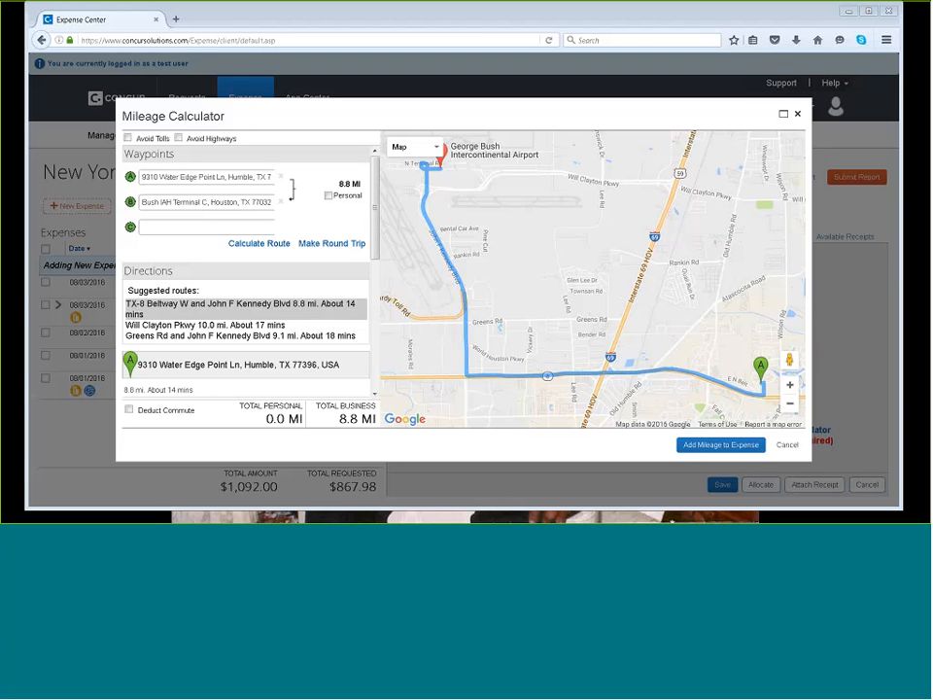
Compare the suggested routes, select the Will Clayton Pkwy route, and make it a round trip.
left_click(167, 326)
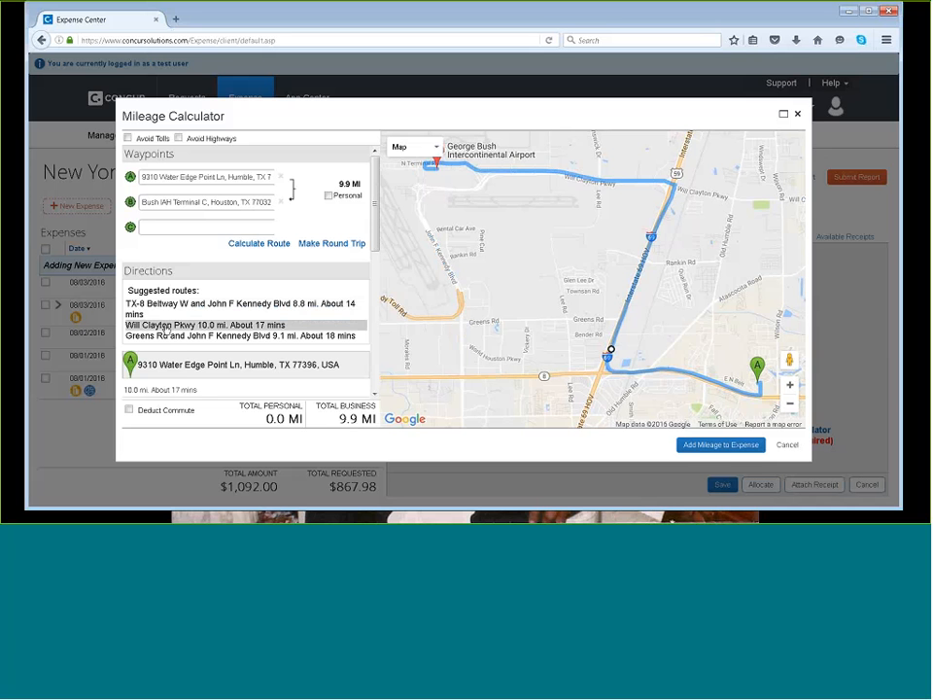
left_click(165, 335)
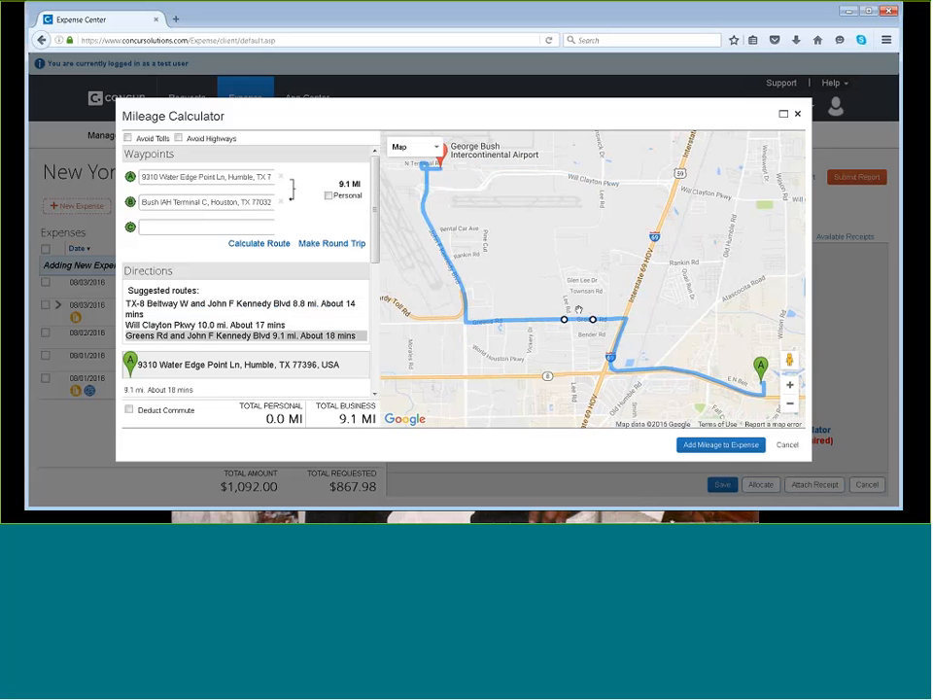
left_click(230, 326)
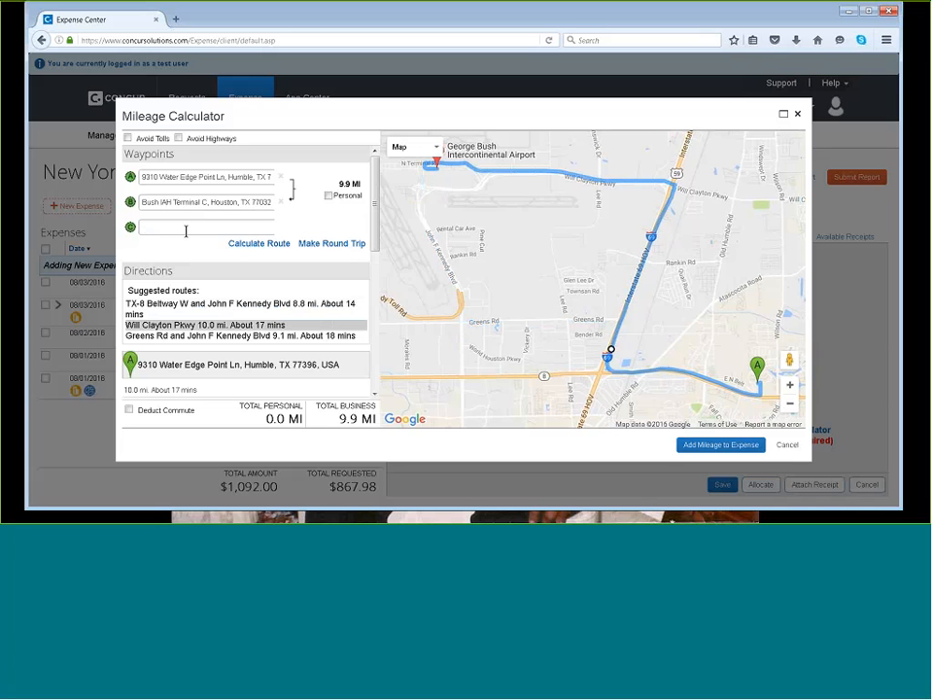
left_click(324, 245)
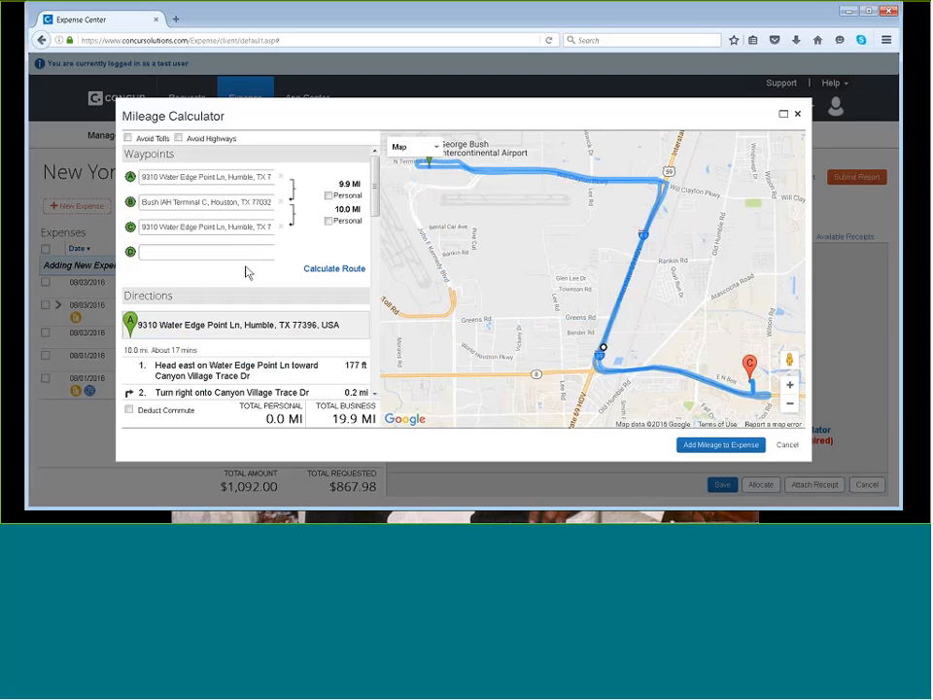
Deduct the round-trip commute between home and office from the mileage, and add the mileage to the expense.
left_click_drag(125, 410, 189, 413)
left_click(198, 418)
left_click(130, 412)
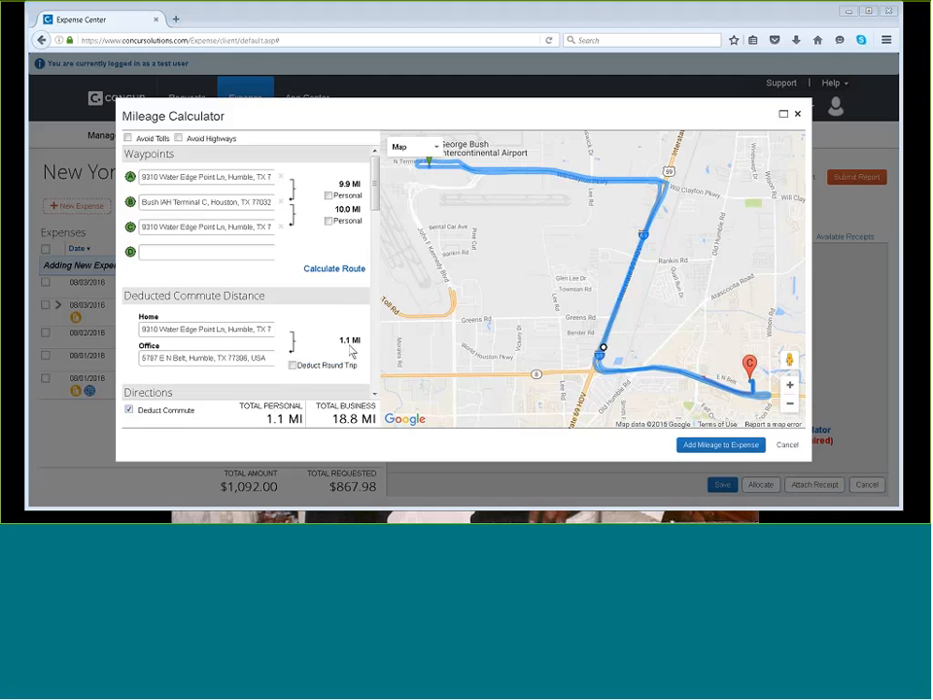
left_click(292, 365)
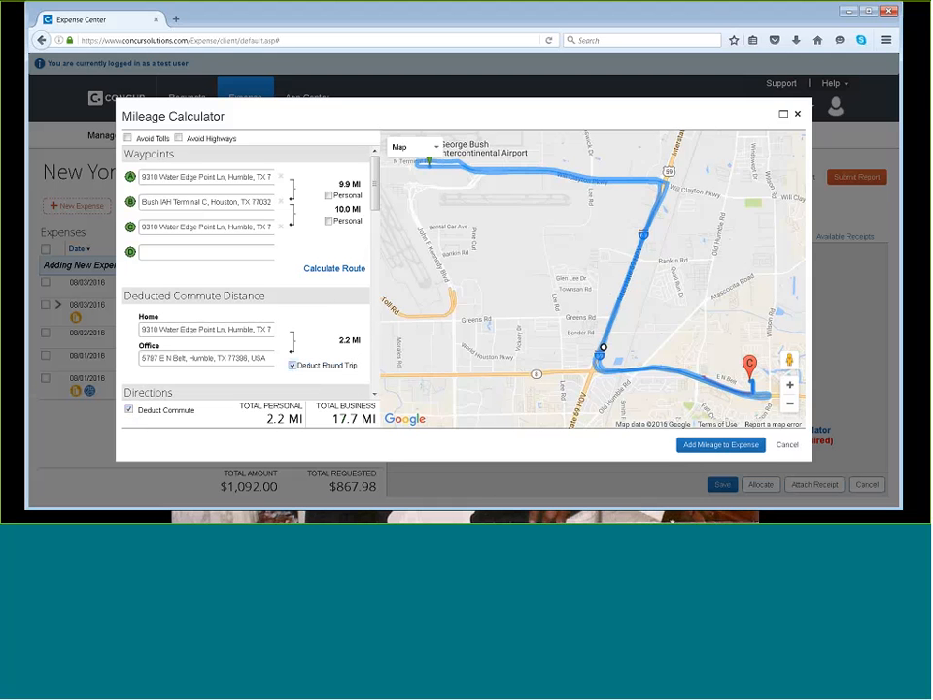
left_click(724, 446)
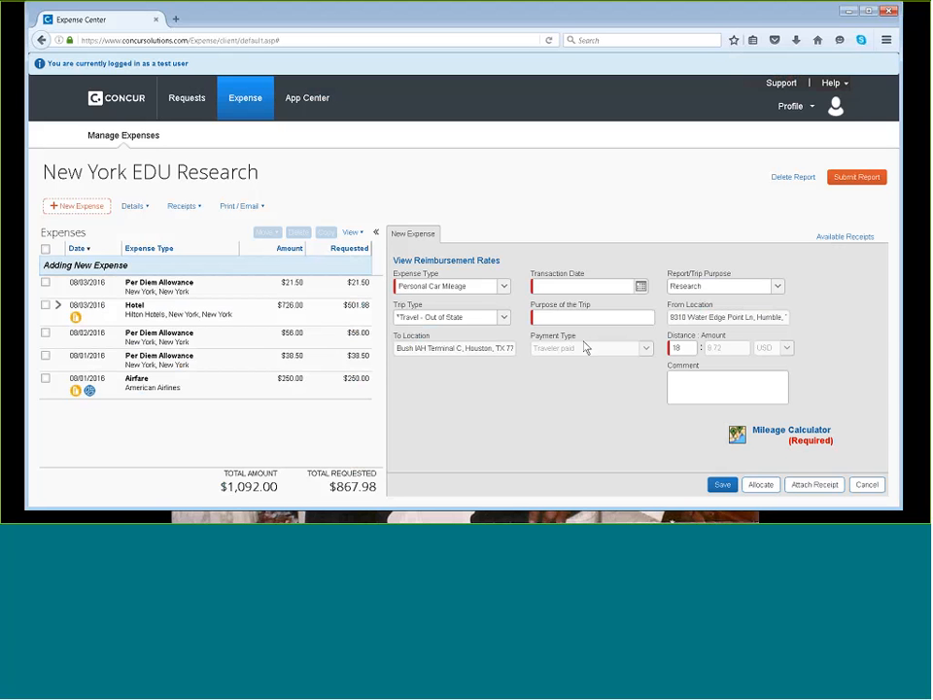
Set the mileage expense's transaction date to 08/01/2016 and trip purpose to Research, and save the expense.
left_click(641, 285)
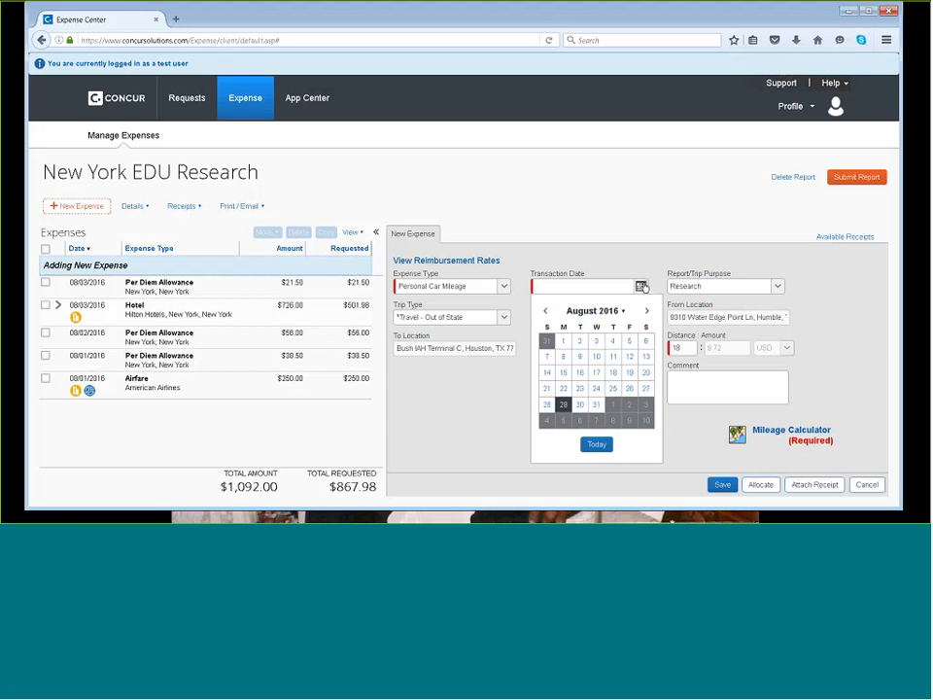
left_click(562, 340)
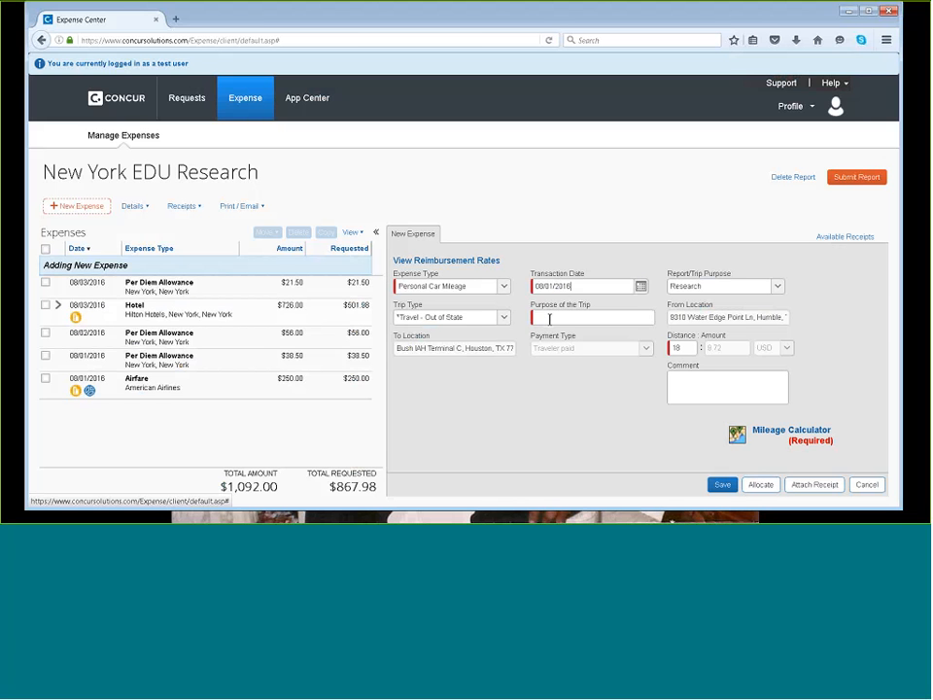
left_click(559, 317)
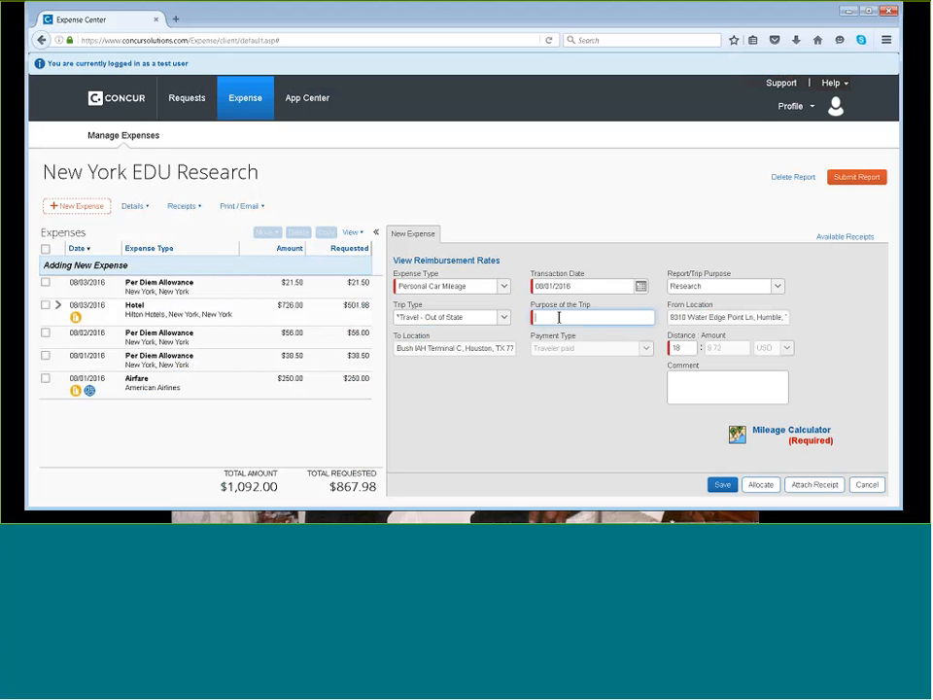
type("Research")
left_click(722, 482)
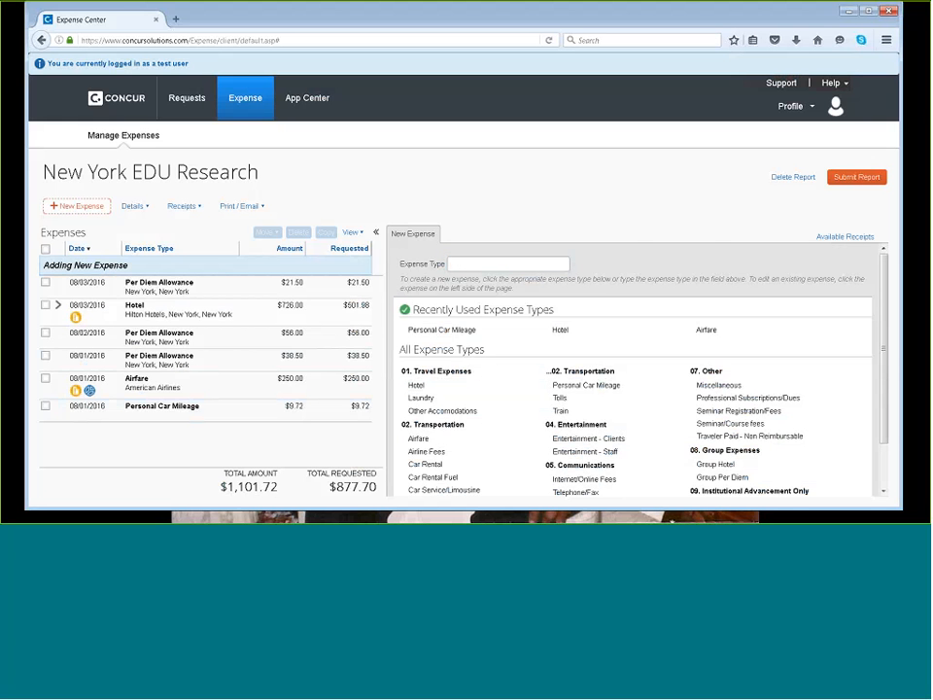
Allocate 100 percent of the Personal Car Mileage expense to index (POLC84) Underage Alchohol Enforcement, save it, and close the report's allocations.
scroll(481, 439, "down", 1)
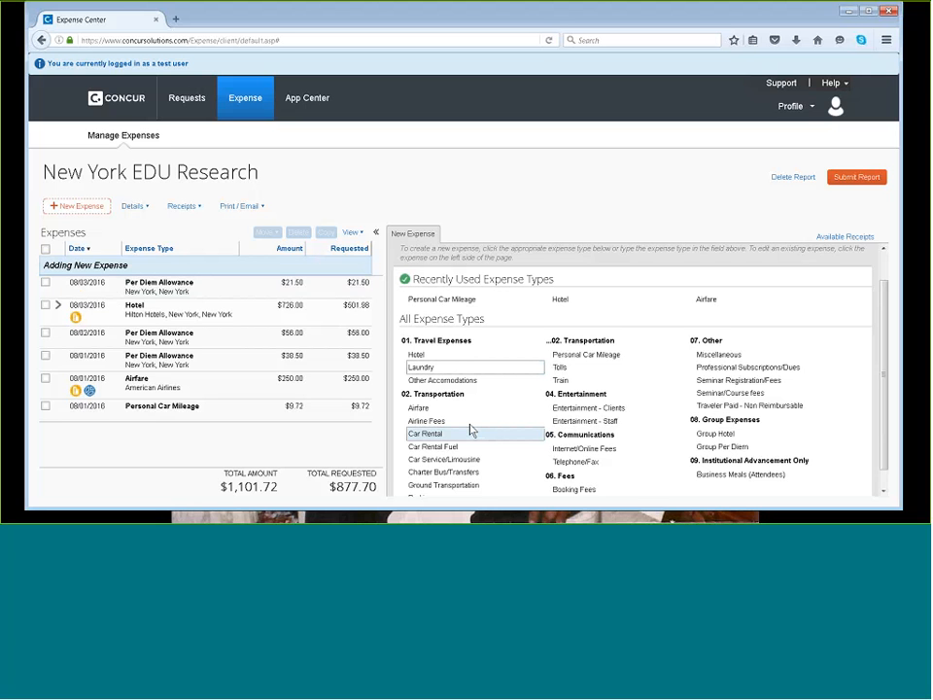
left_click(140, 207)
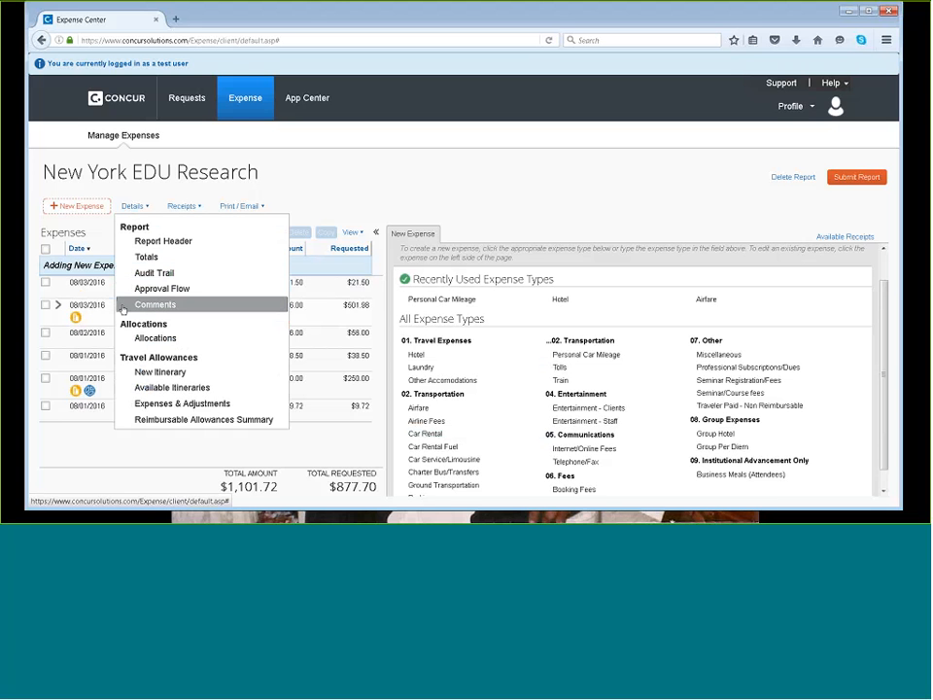
left_click(124, 308)
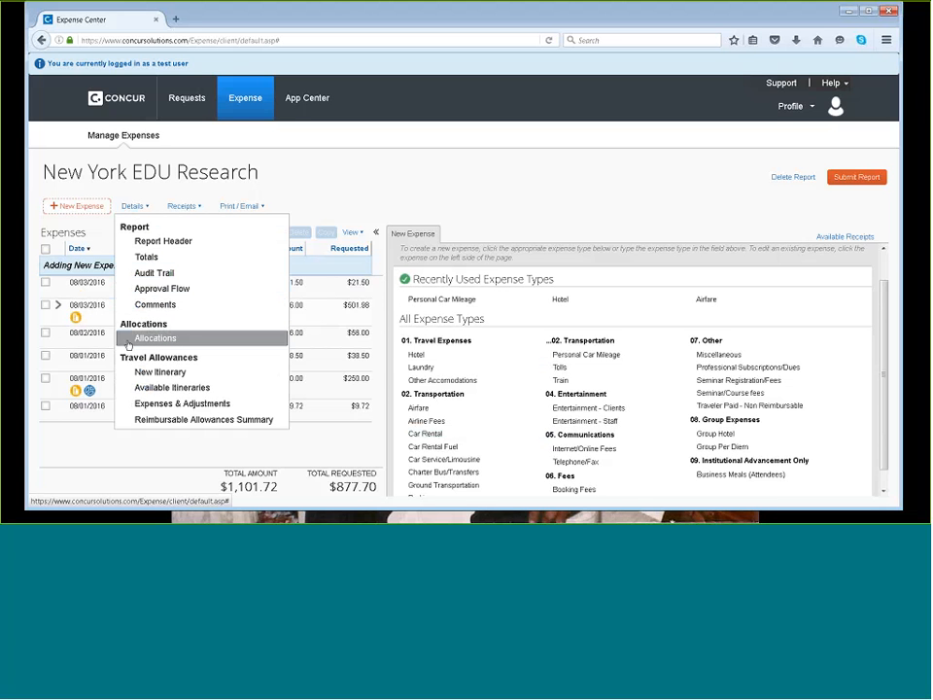
left_click(126, 340)
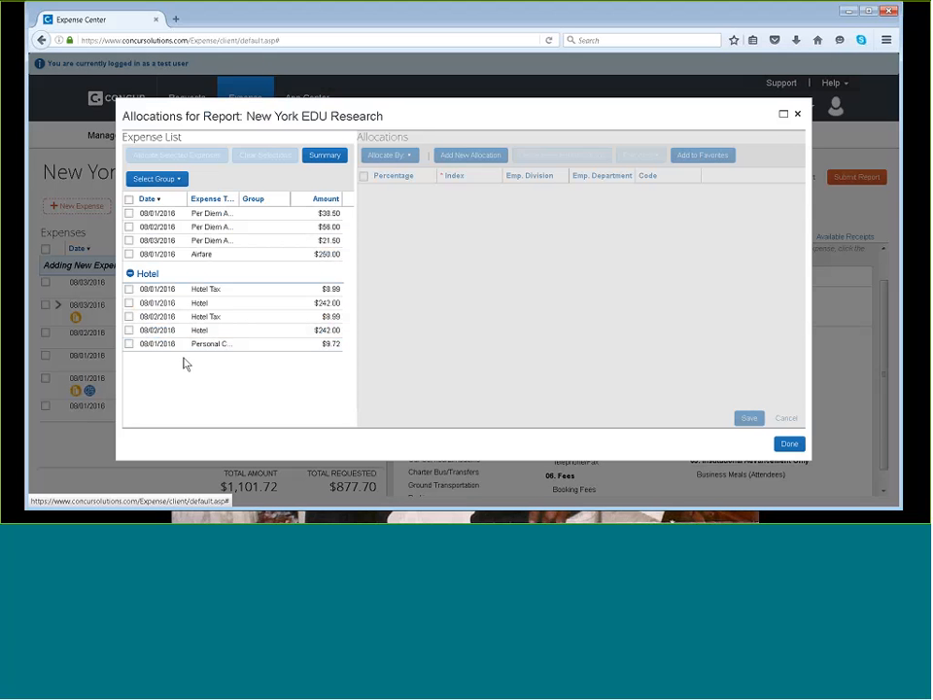
left_click(128, 343)
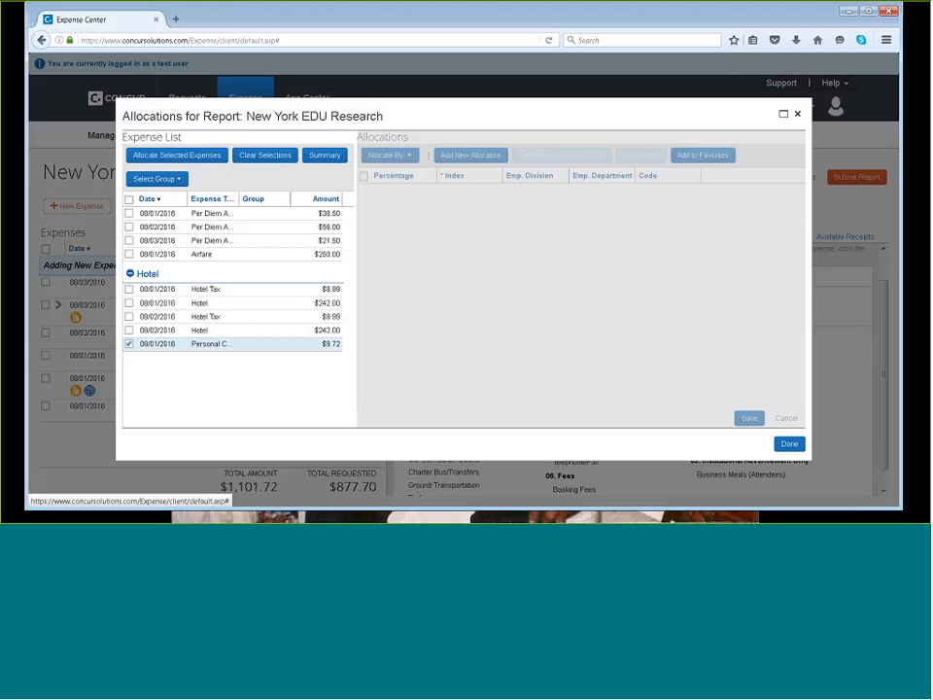
left_click(218, 157)
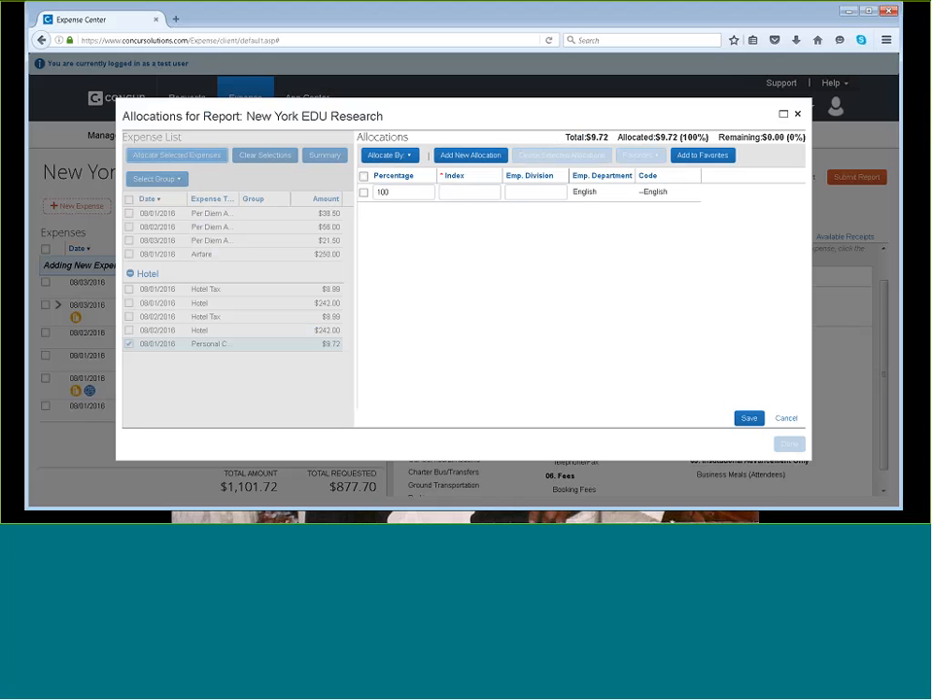
left_click(466, 193)
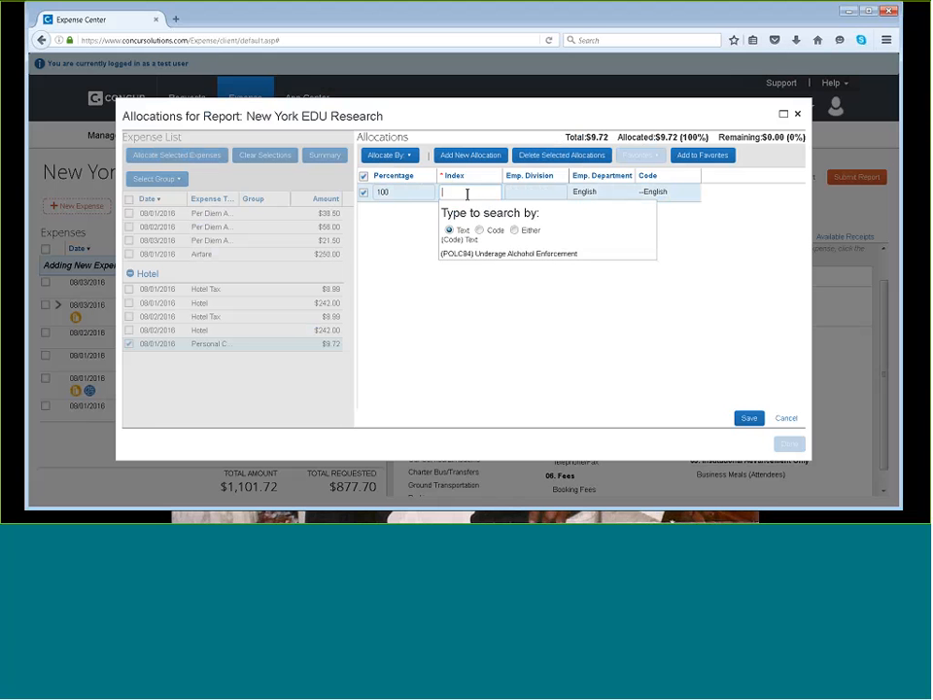
left_click(509, 253)
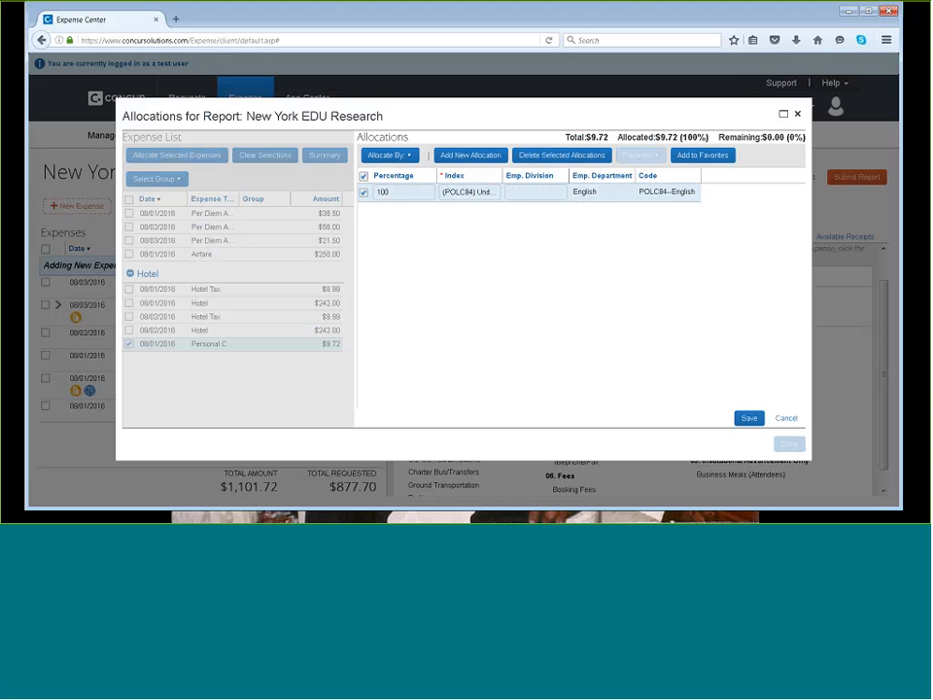
left_click(534, 191)
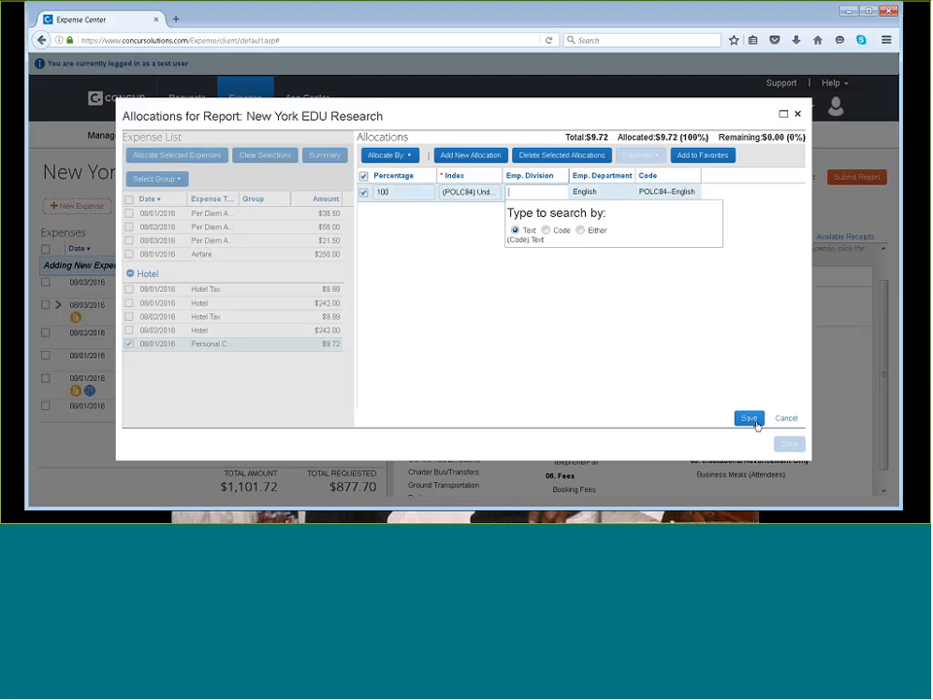
left_click(749, 419)
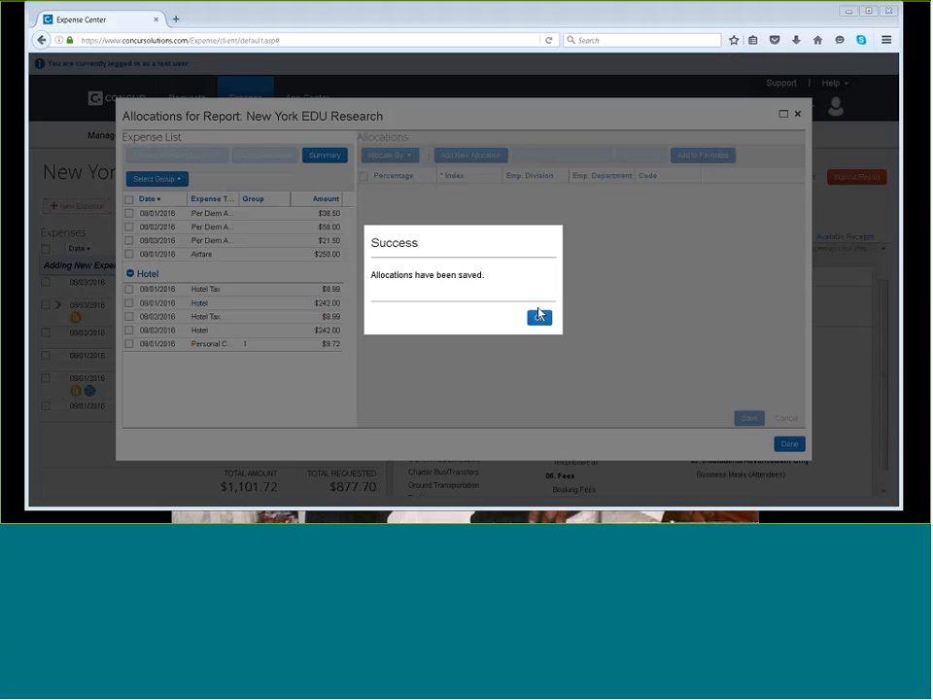
left_click(540, 319)
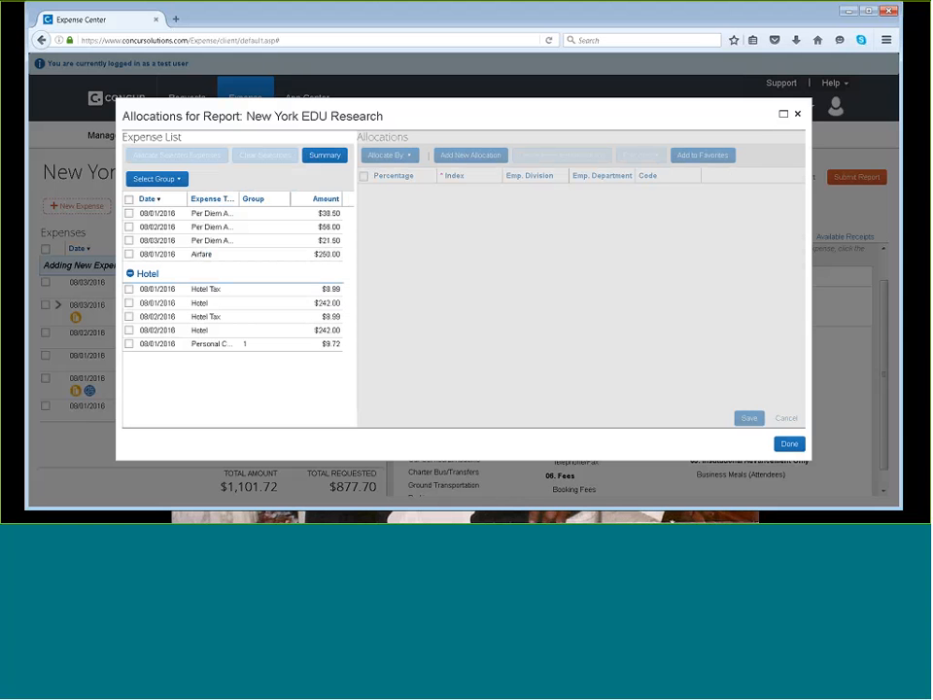
left_click(789, 444)
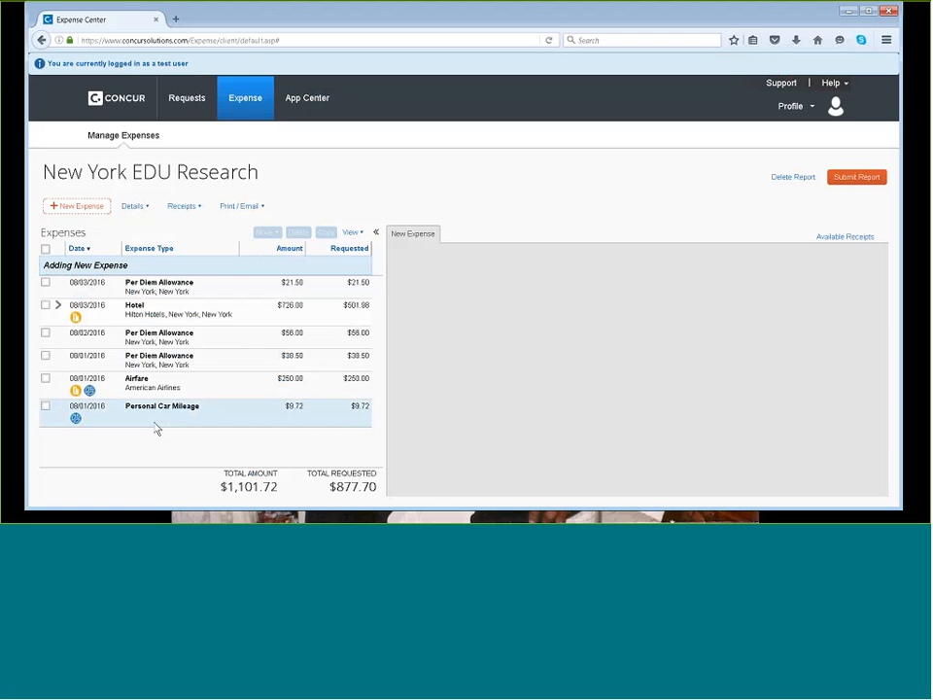
left_click(142, 207)
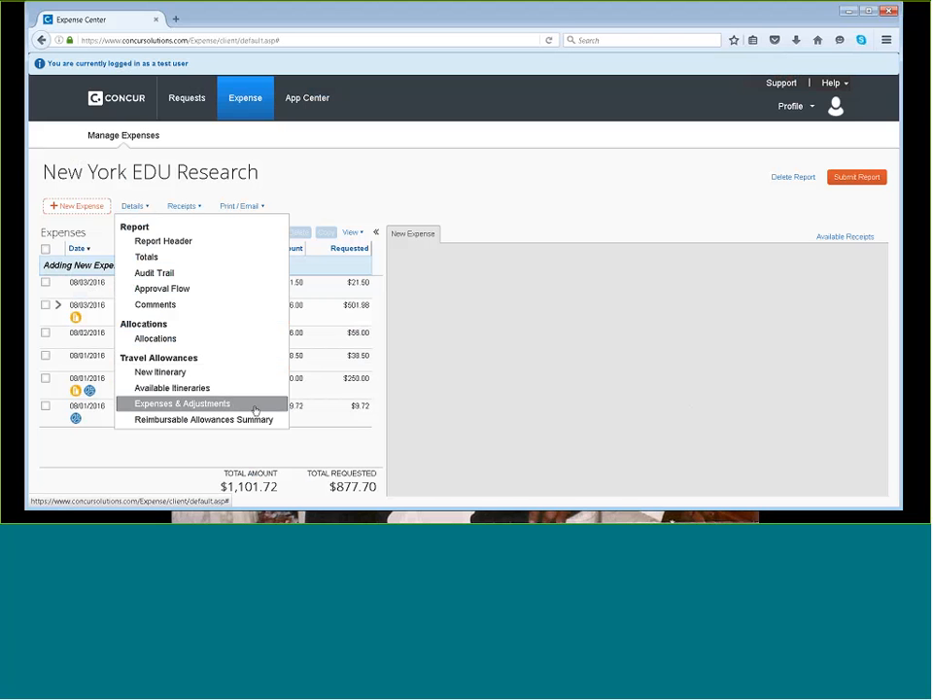
left_click(152, 443)
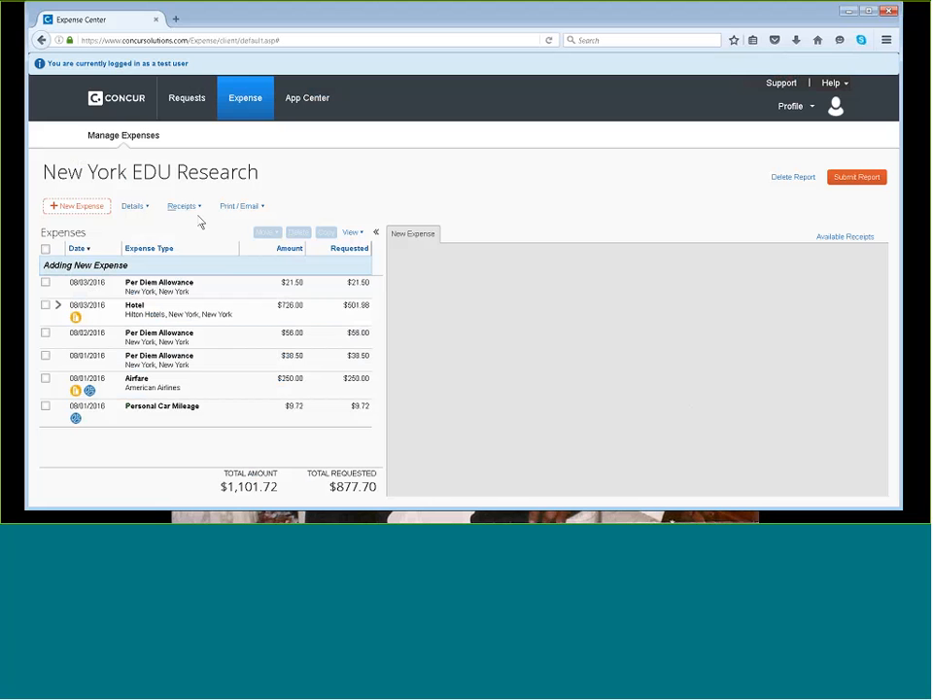
Attach the american airlines.jpg receipt image to the New York EDU Research report and close the receipt upload.
mouse_move(77, 322)
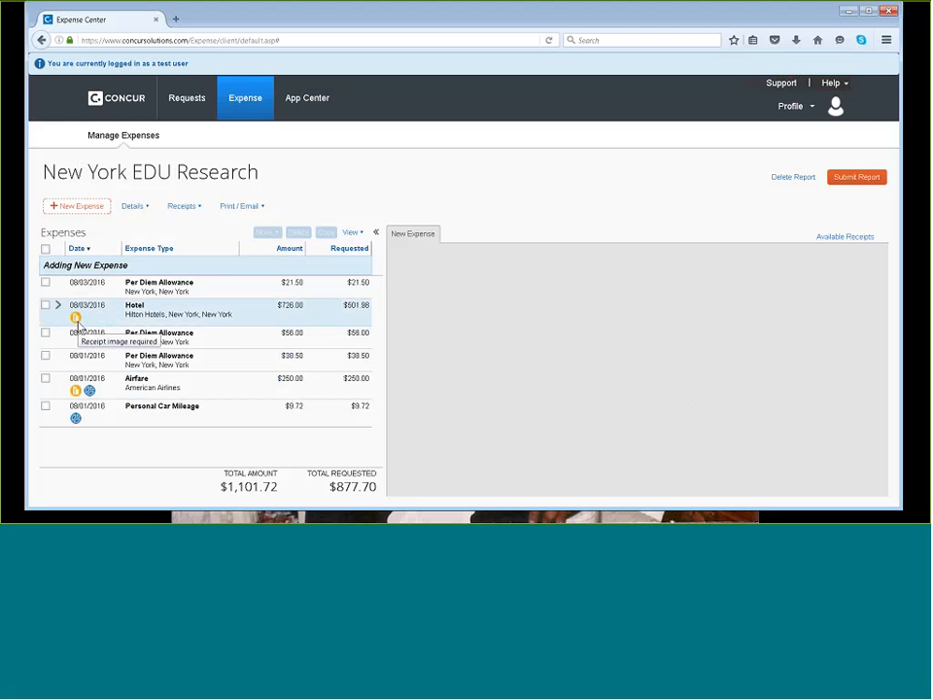
left_click(199, 207)
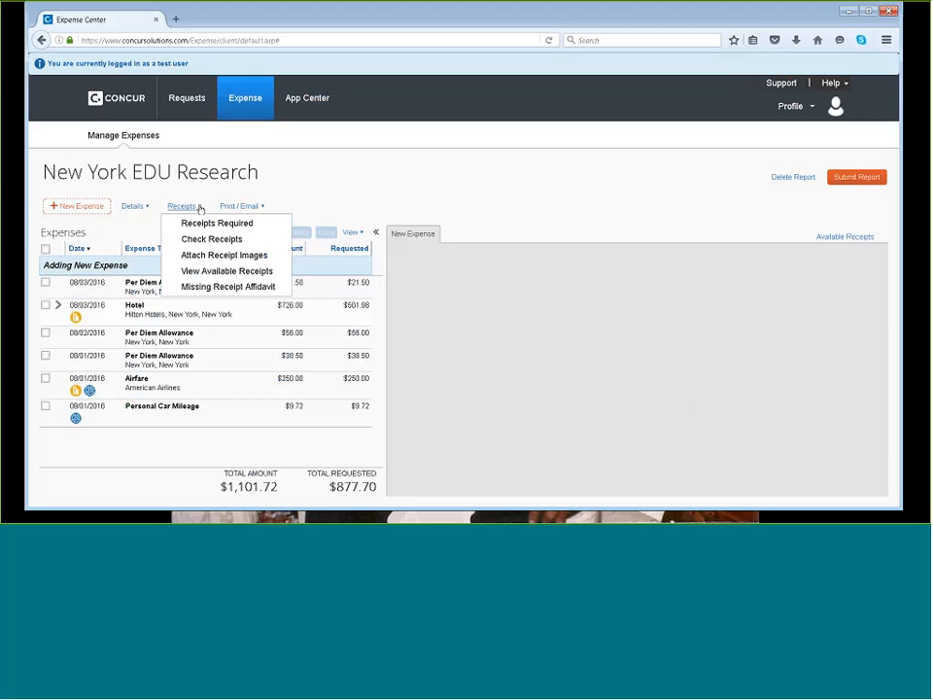
left_click(178, 260)
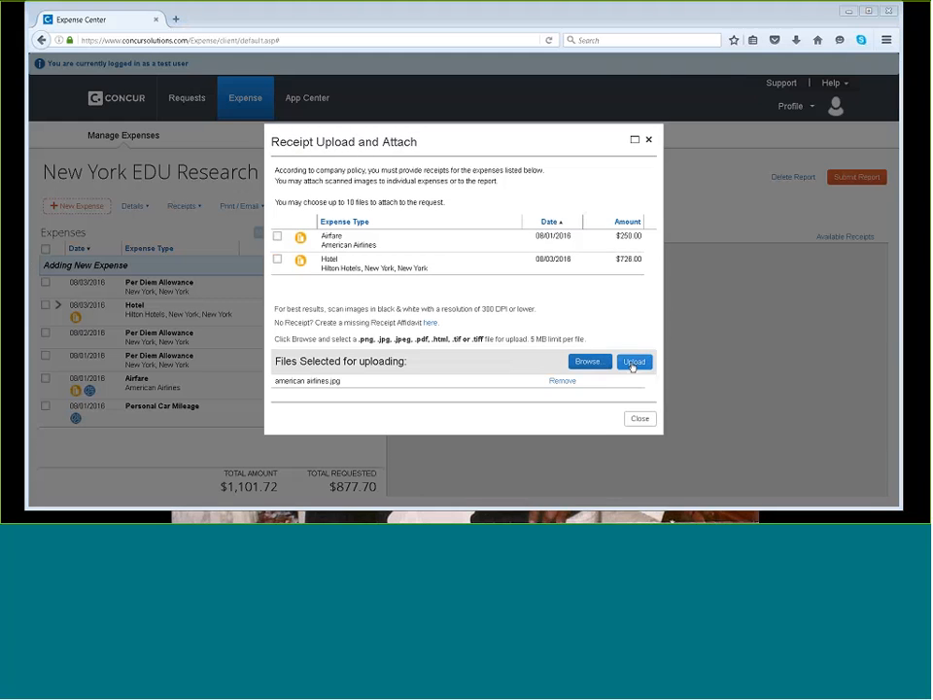
left_click(633, 362)
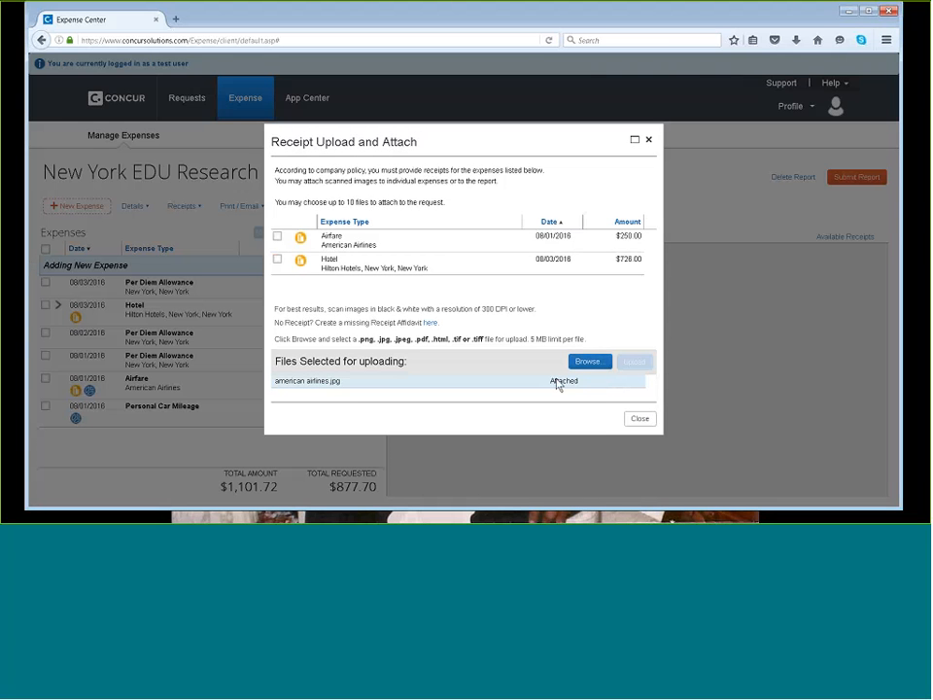
left_click(638, 418)
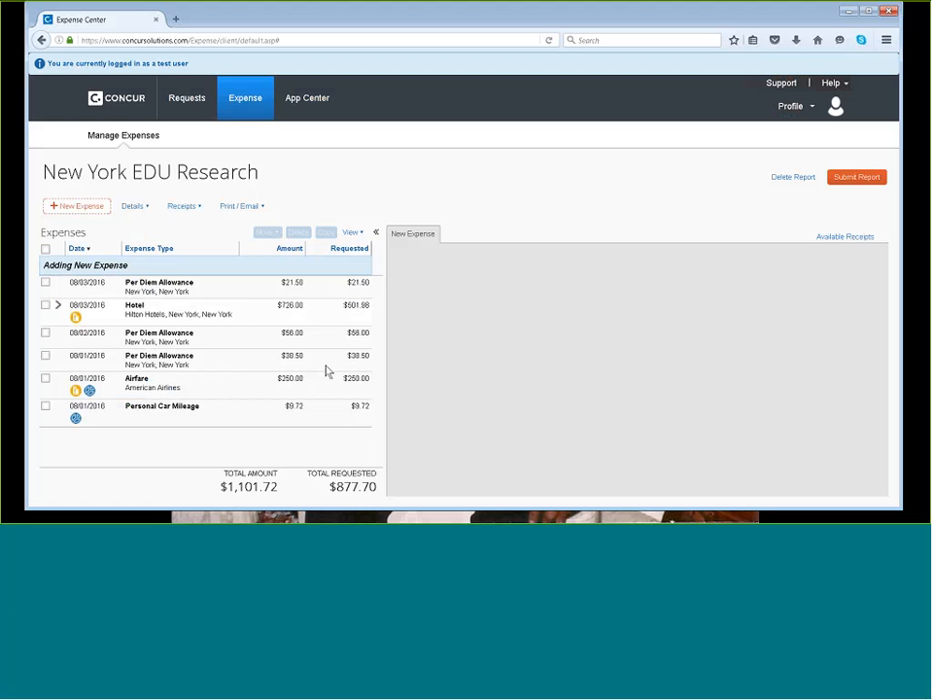
left_click(187, 207)
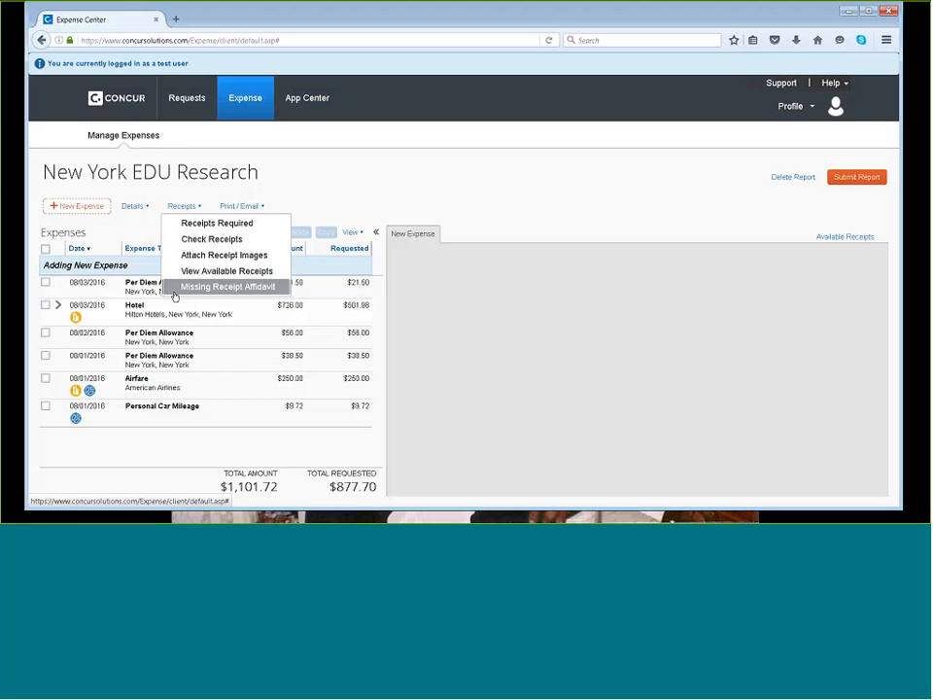
left_click(603, 228)
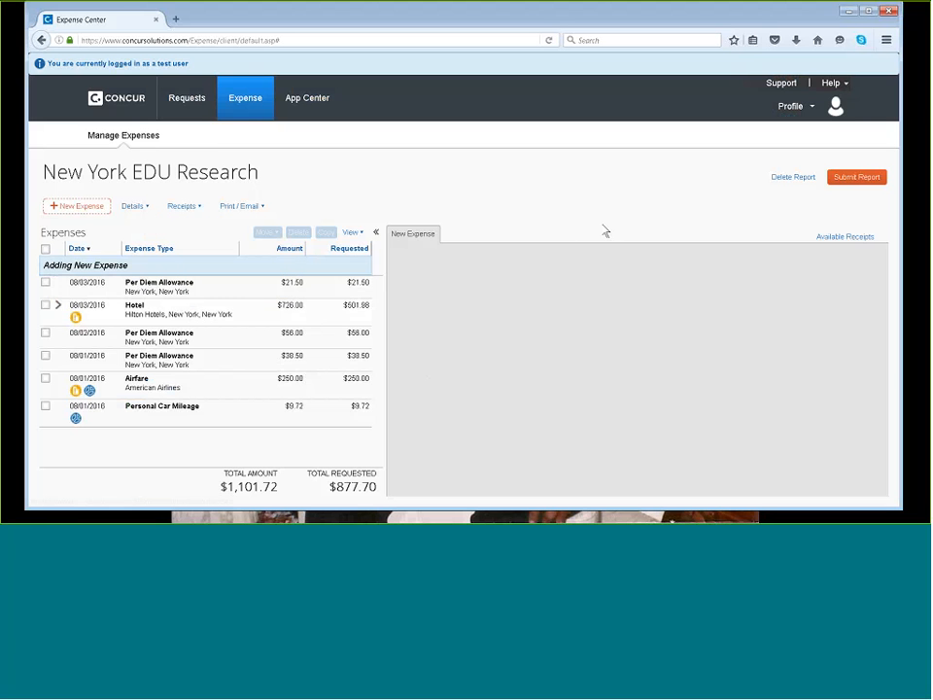
Upload american airlines.jpg from the Receipts folder to the available receipts, and refresh the receipt gallery.
left_click(845, 238)
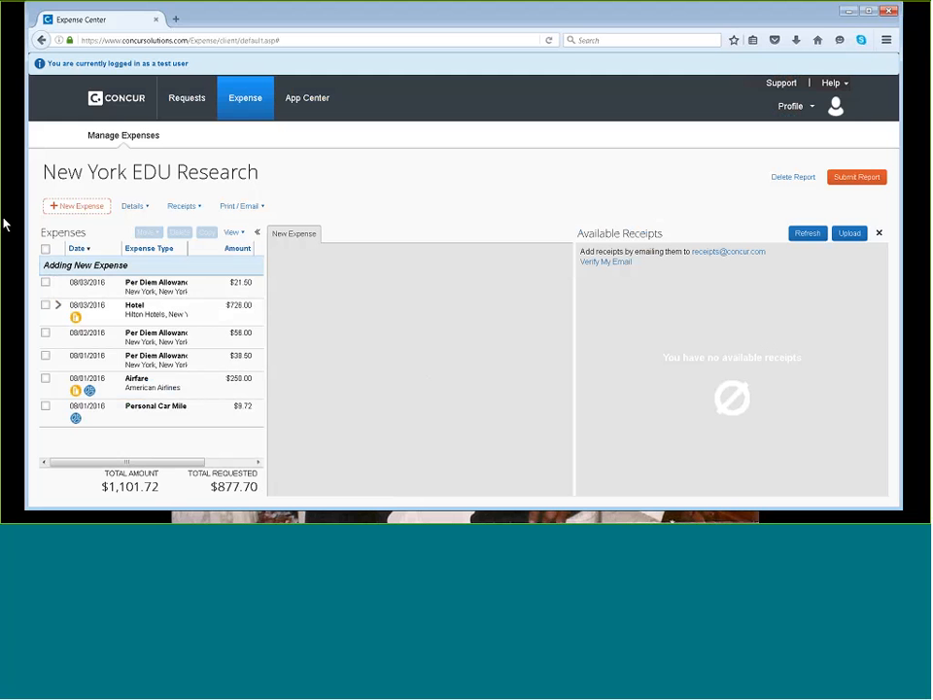
left_click(849, 233)
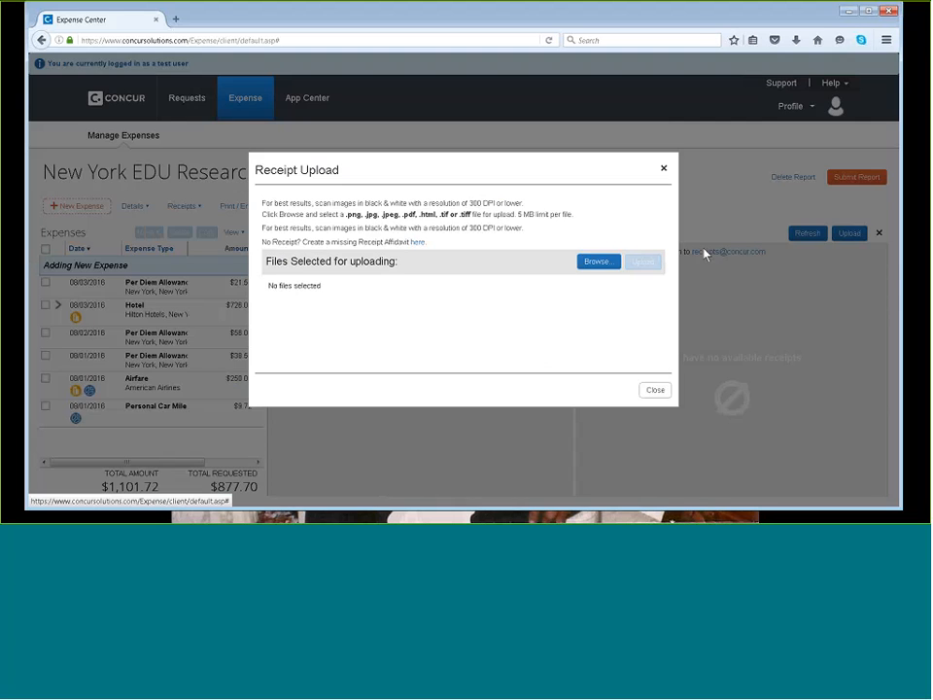
left_click(596, 262)
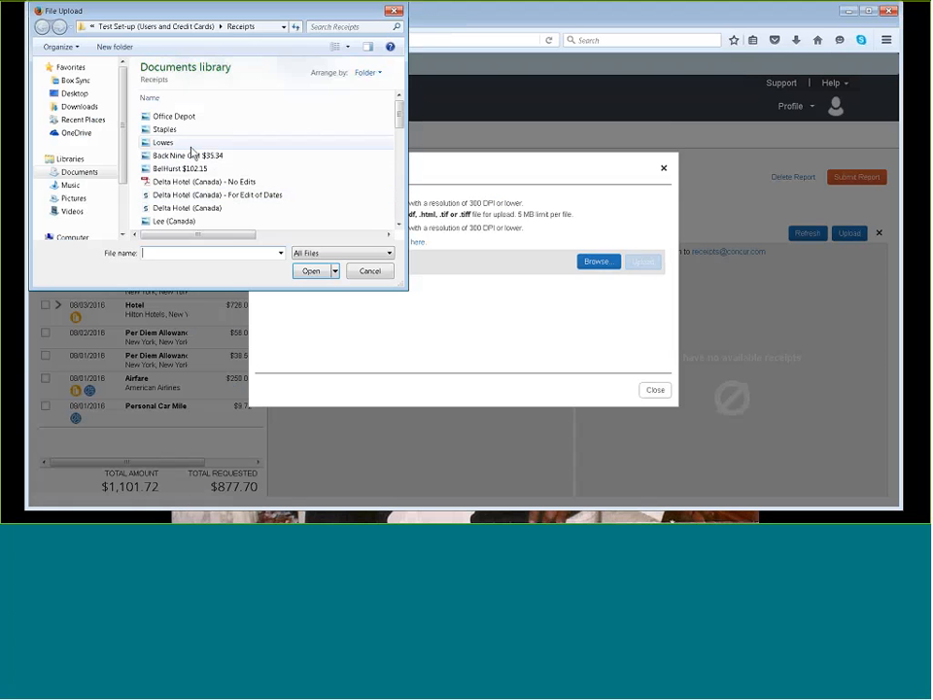
left_click(229, 208)
scroll(209, 219, "down", 3)
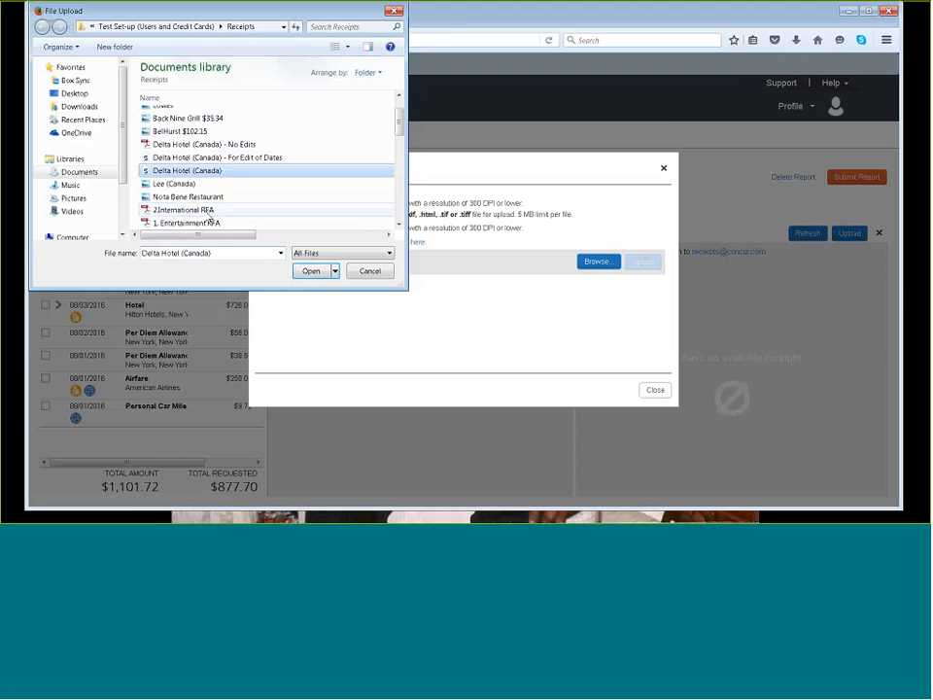
scroll(209, 216, "down", 6)
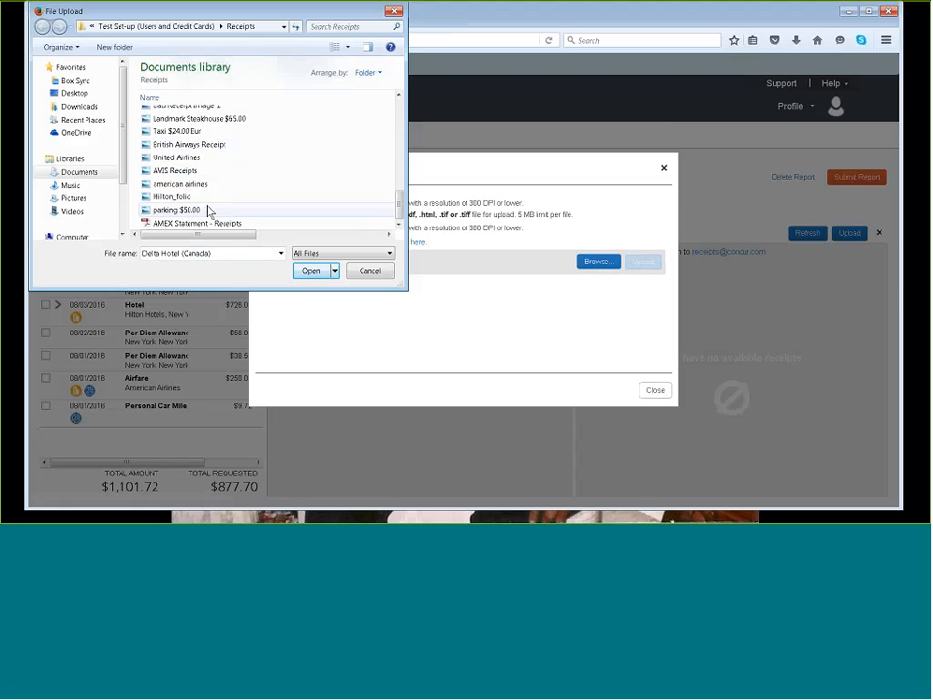
left_click(180, 184)
left_click(311, 271)
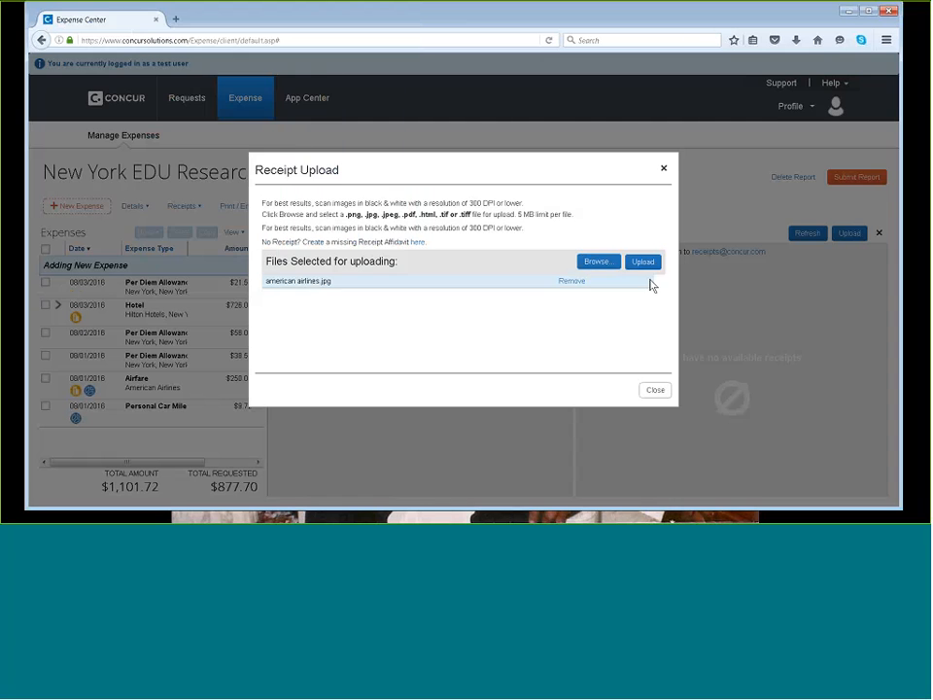
left_click(641, 263)
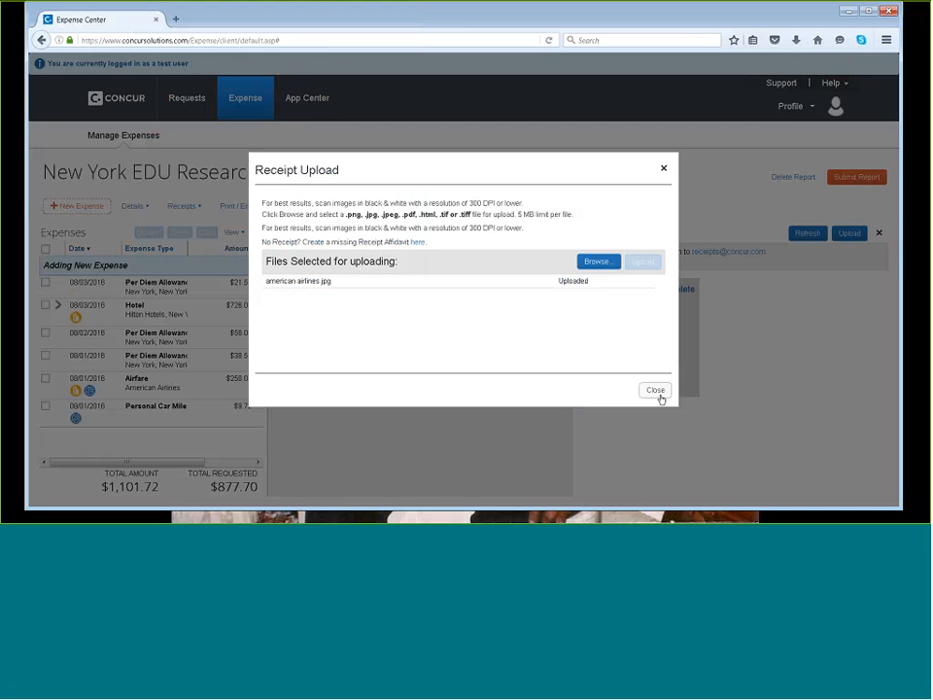
left_click(656, 389)
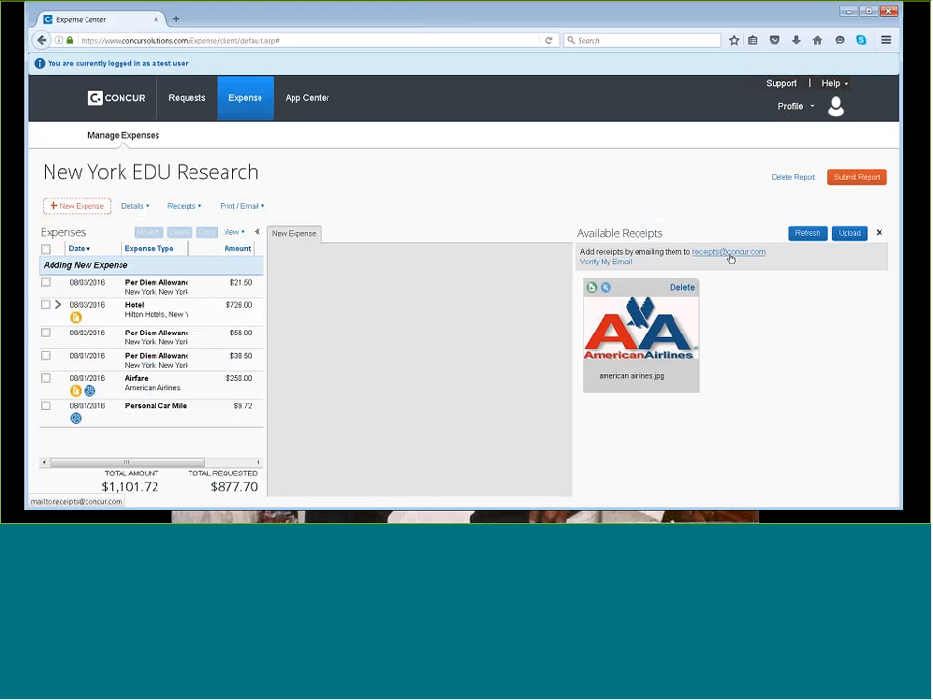
left_click(803, 236)
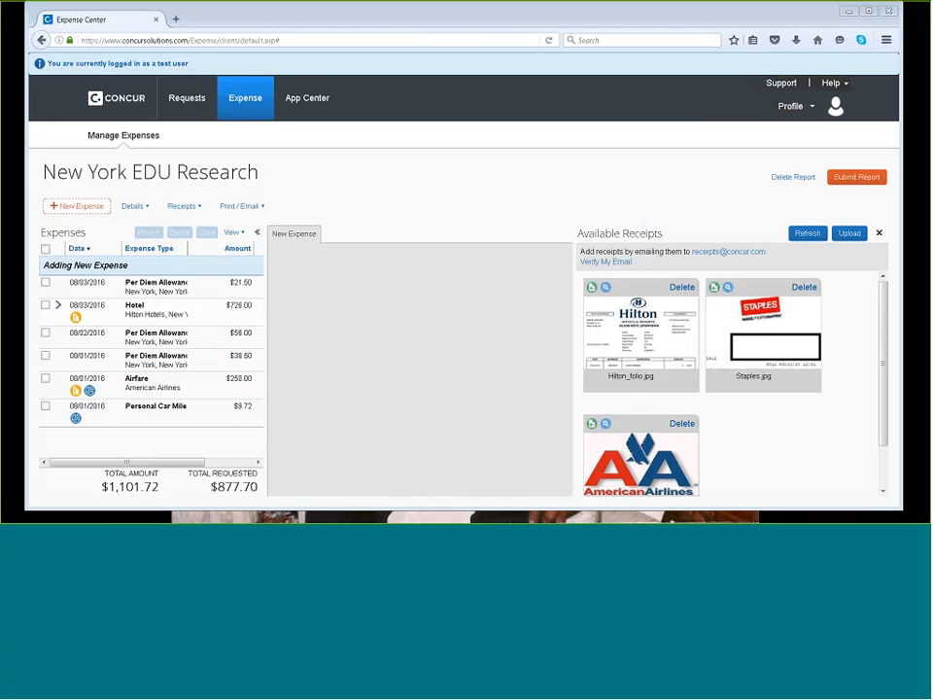
View the Hilton_folio.jpg, Staples.jpg and american airlines.jpg receipts one after another, and return to the gallery.
left_click(635, 348)
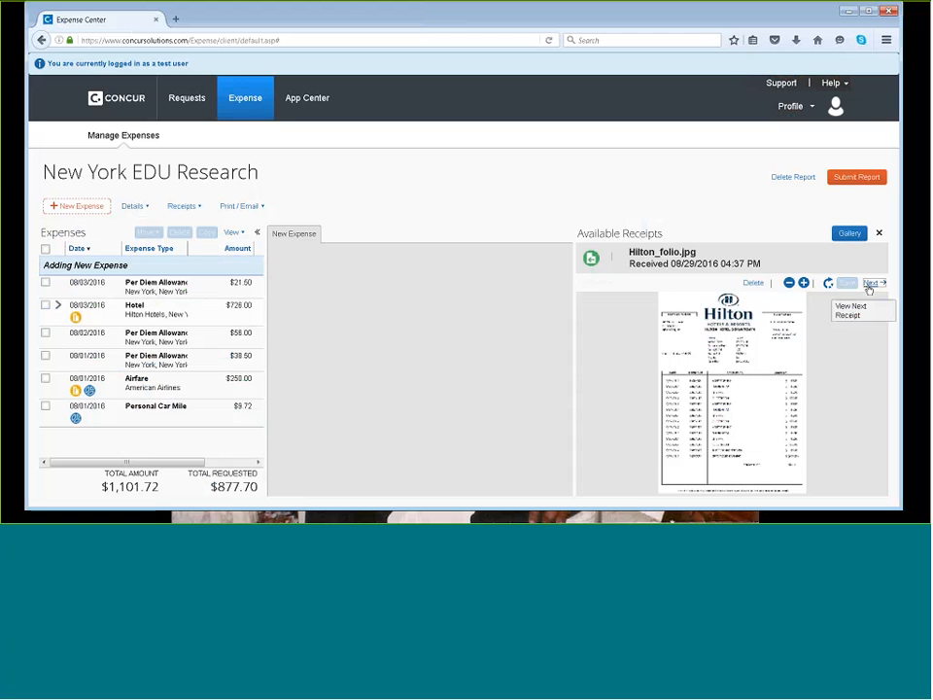
left_click(869, 283)
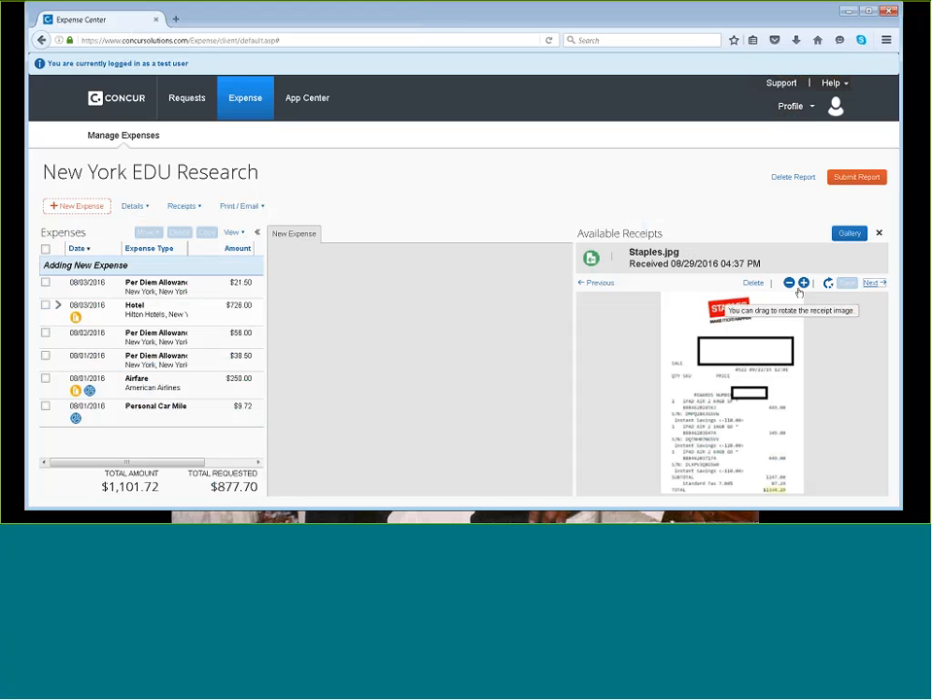
left_click(870, 282)
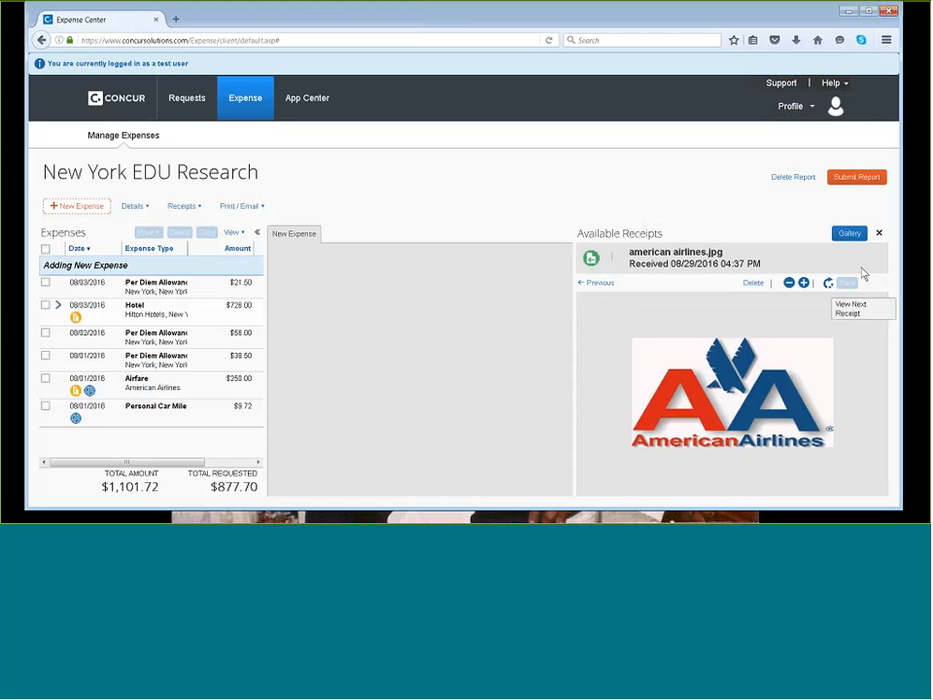
left_click(848, 235)
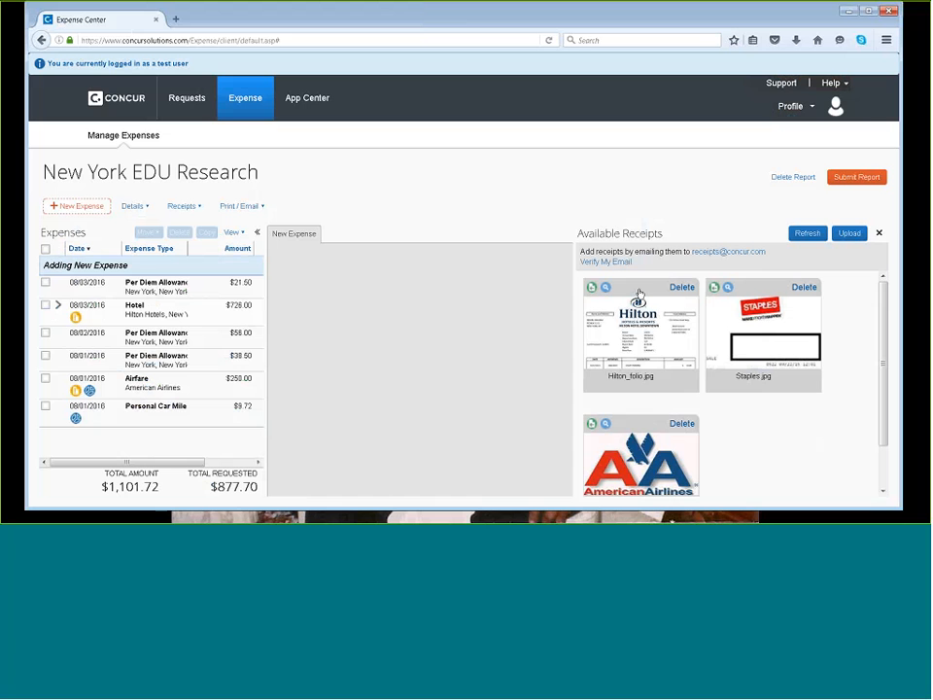
Attach Hilton_folio.jpg to the Hotel expense and american airlines.jpg to the Airfare expense.
left_click_drag(638, 293, 160, 311)
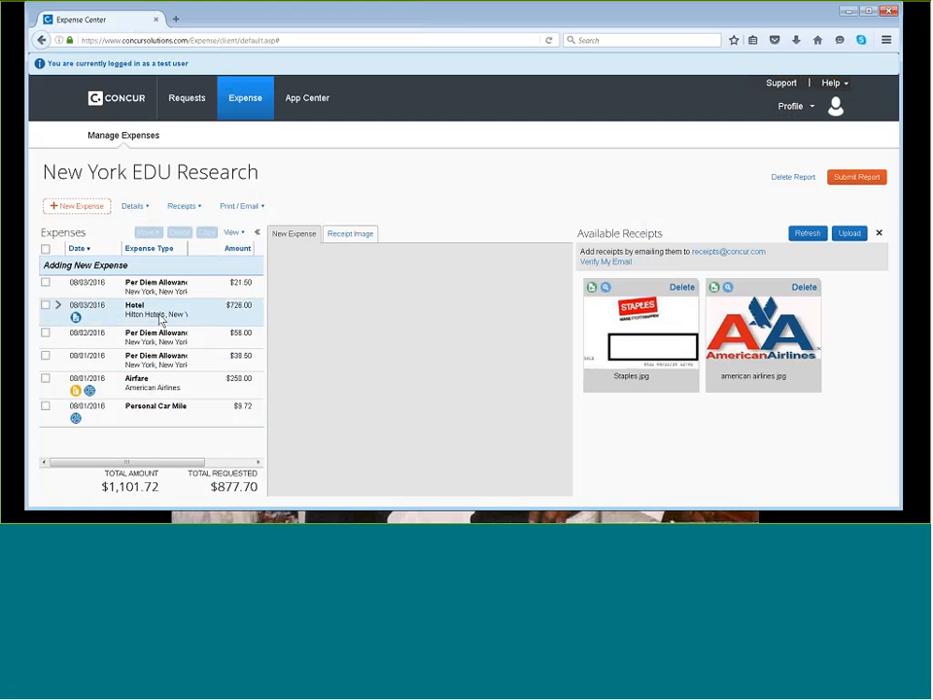
left_click(97, 337)
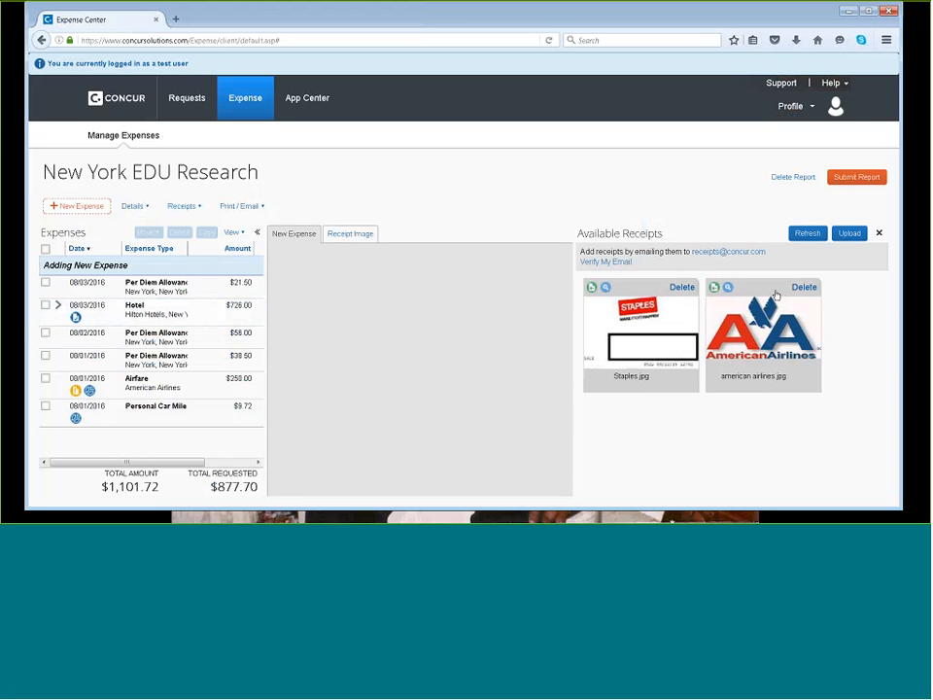
left_click_drag(748, 330, 141, 390)
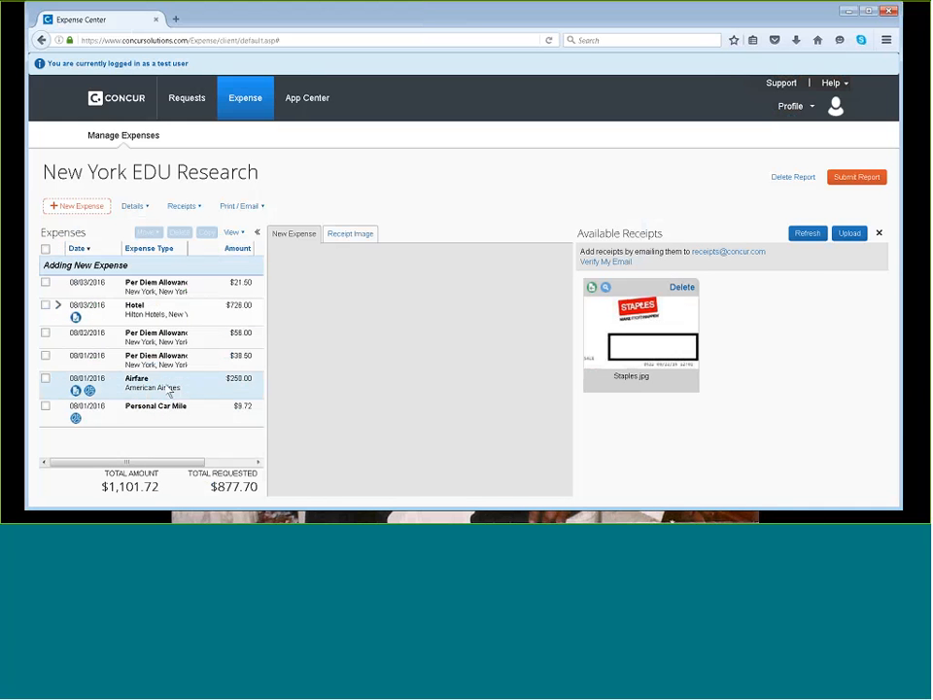
Detach the receipt image from the Airfare expense and attach american airlines.jpg to it again.
left_click(76, 389)
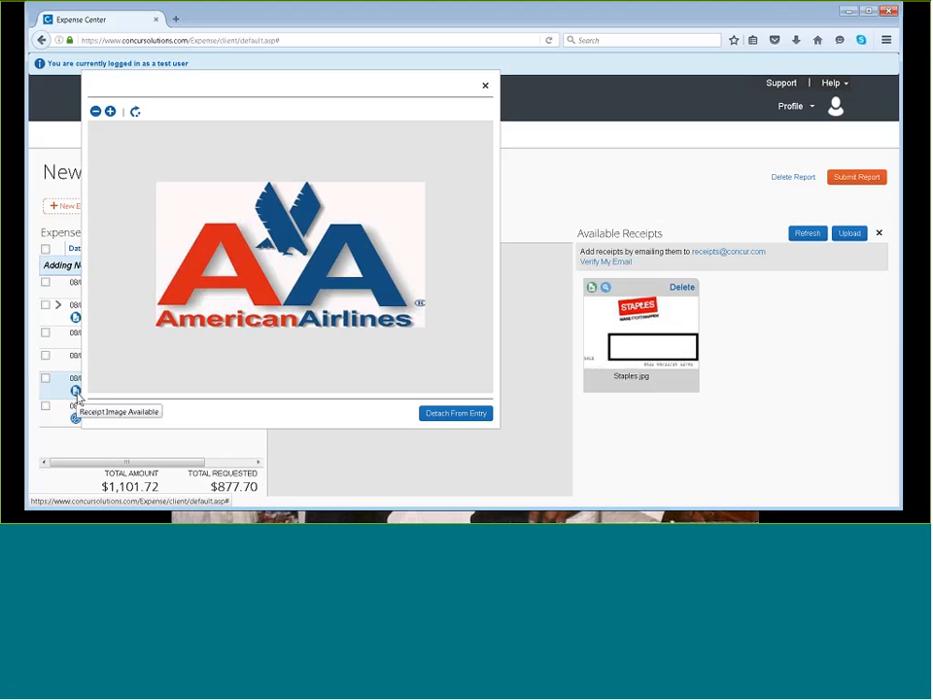
left_click(453, 419)
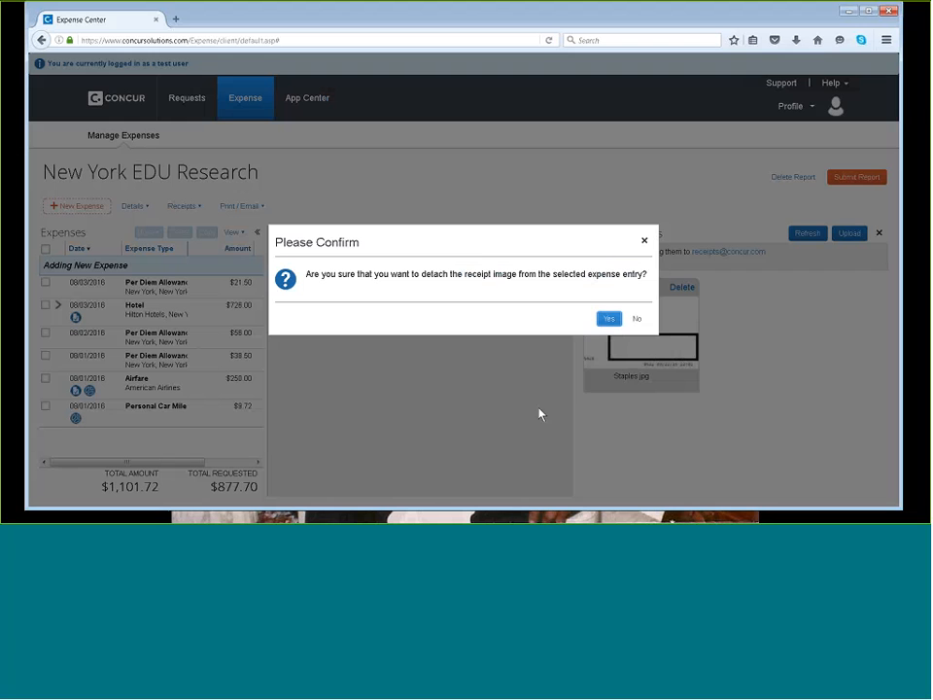
left_click(608, 320)
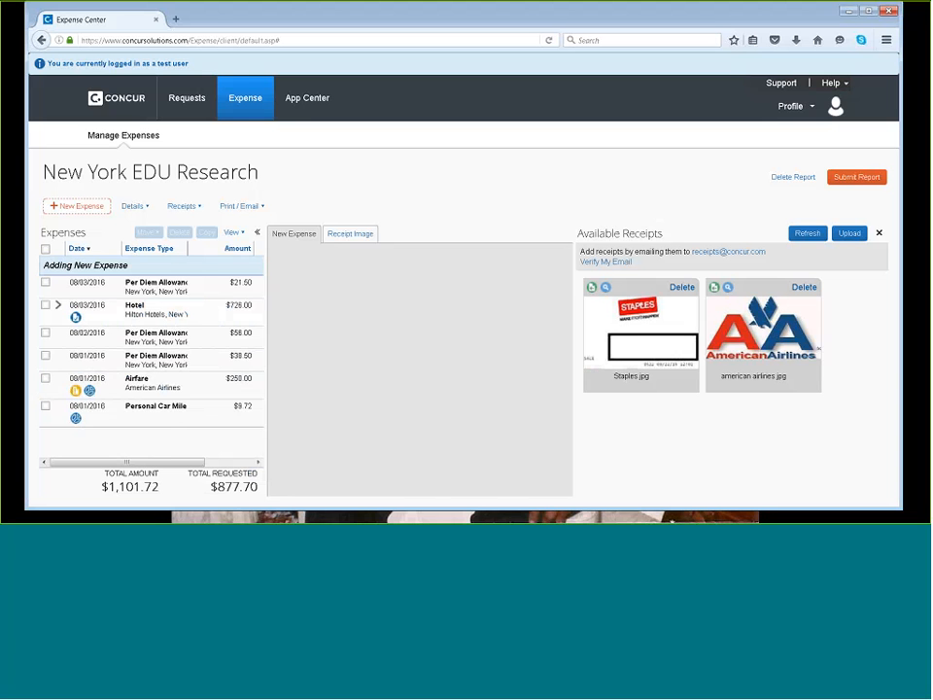
left_click_drag(758, 287, 163, 388)
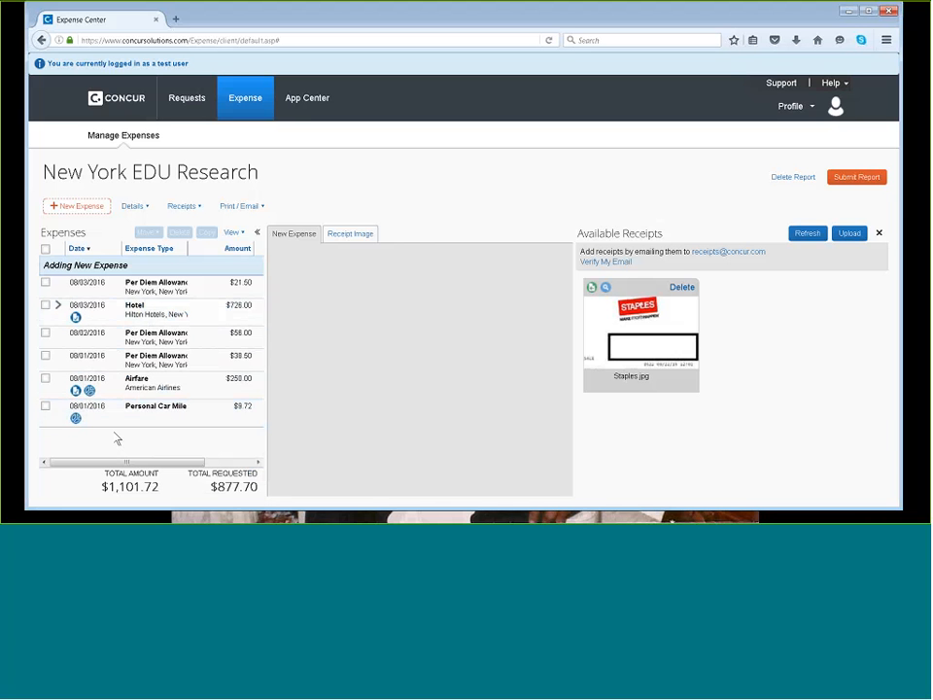
Check the report's print and email options, including CCSU Detailed Report with Summary Data, and close the available receipts.
left_click(204, 414)
left_click(255, 208)
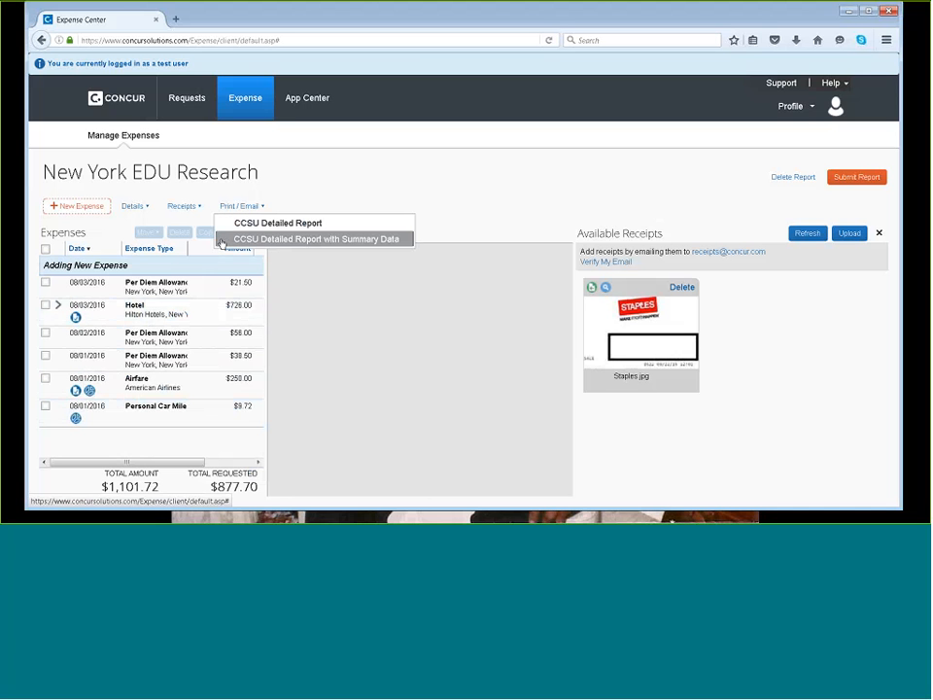
left_click(222, 242)
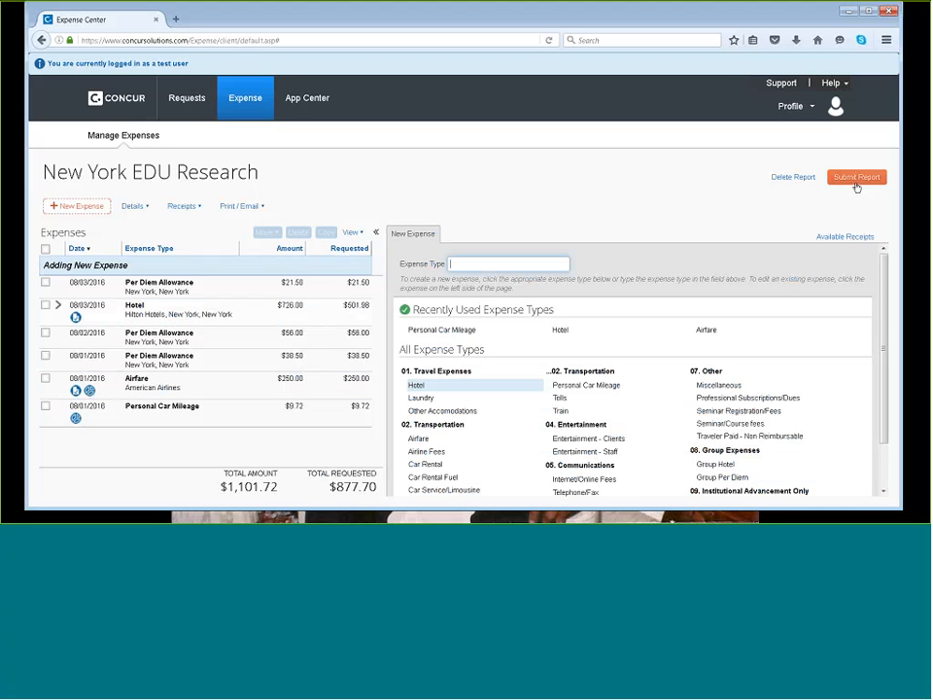
Try to submit the New York EDU Research report, reviewing and accepting the User Electronic Agreement.
left_click(856, 179)
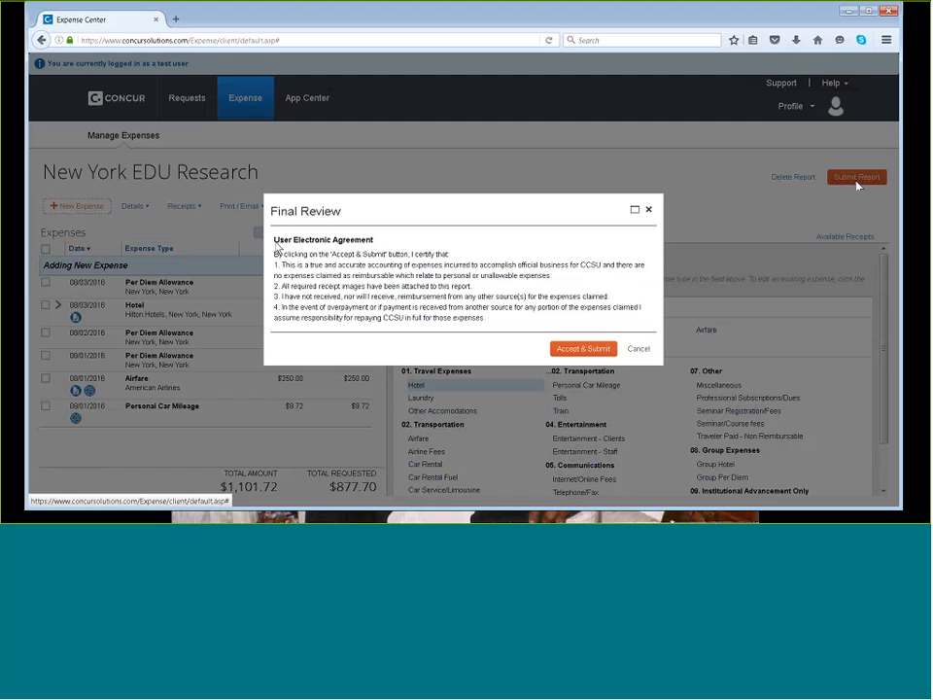
left_click_drag(276, 244, 308, 256)
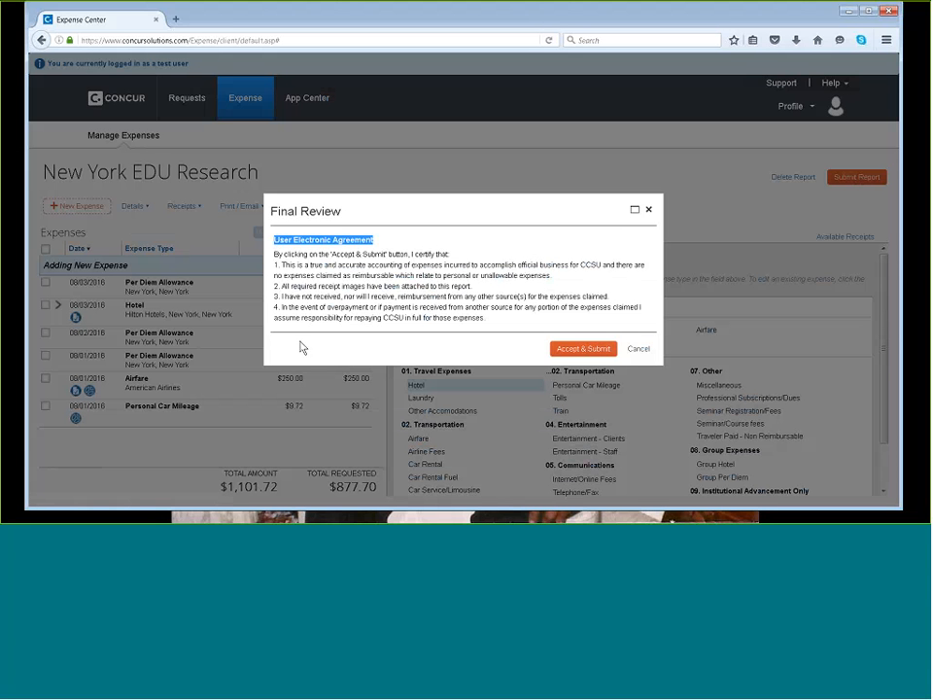
left_click(586, 347)
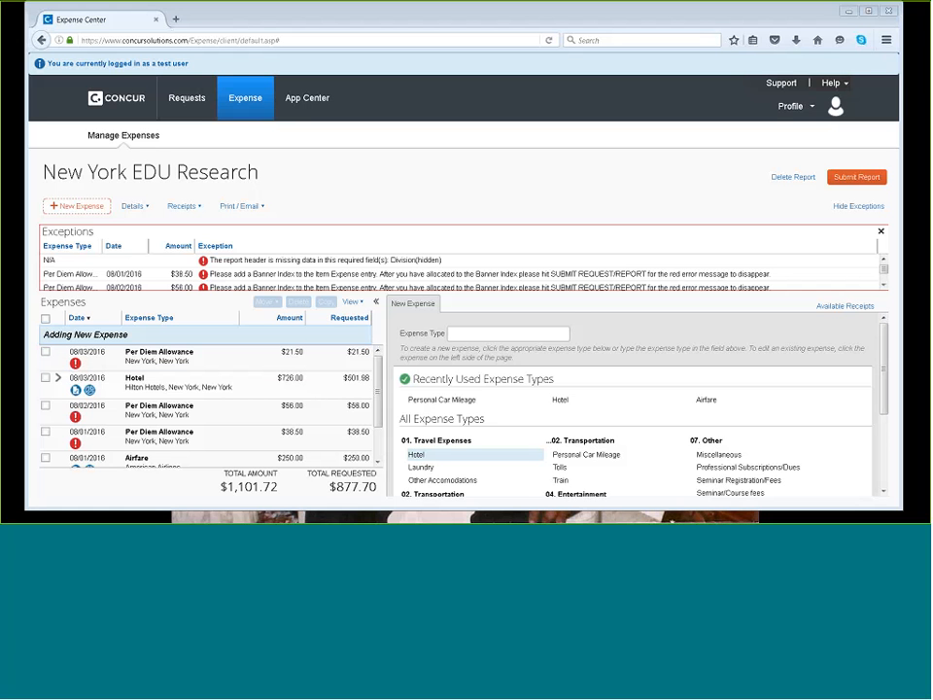
Allocate the three Per Diem Allowance expenses 100% to index (POLC84) Underage Alchohol Enforcement, save, and close the report's allocations.
left_click(146, 208)
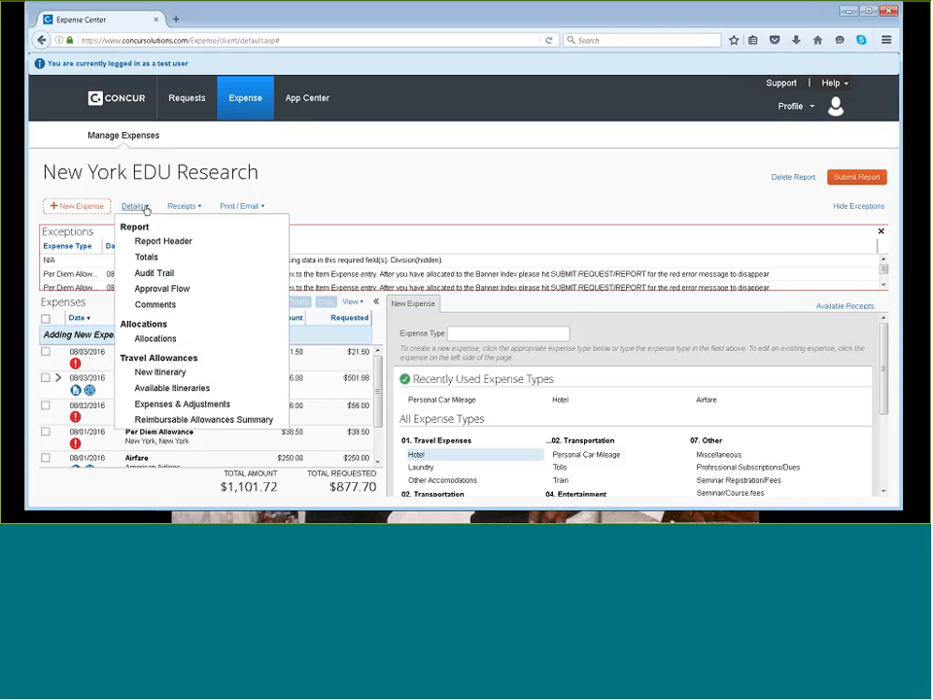
left_click(154, 337)
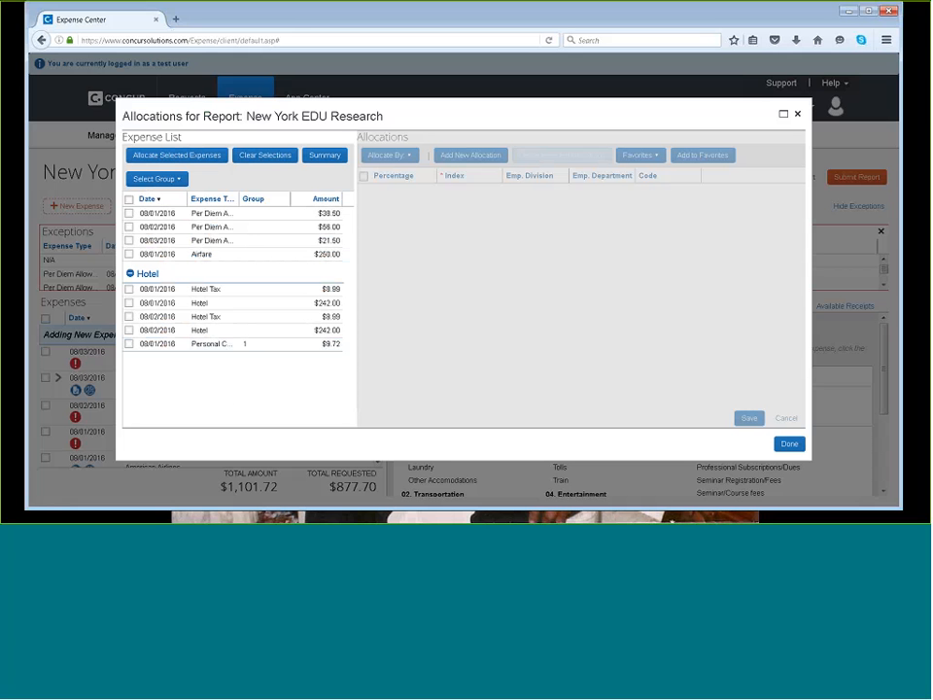
left_click(129, 213)
left_click(129, 226)
left_click(129, 240)
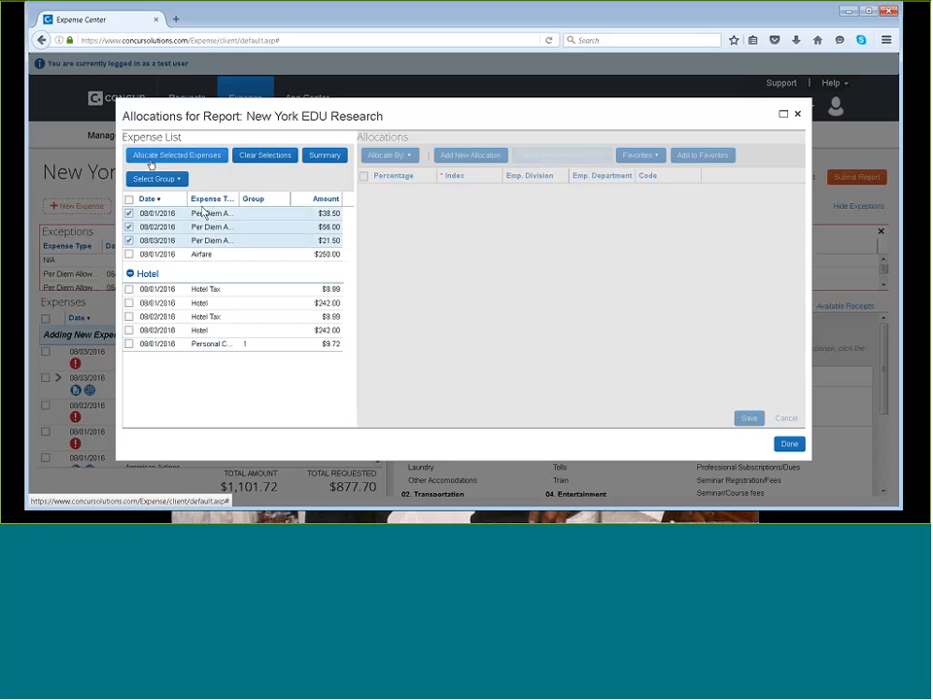
left_click(150, 155)
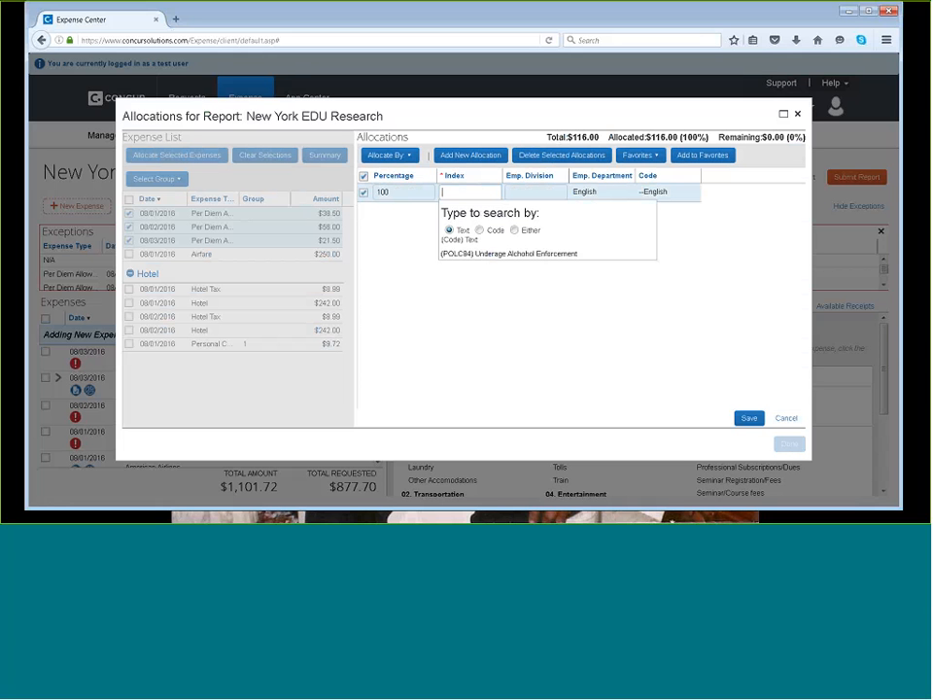
left_click(506, 252)
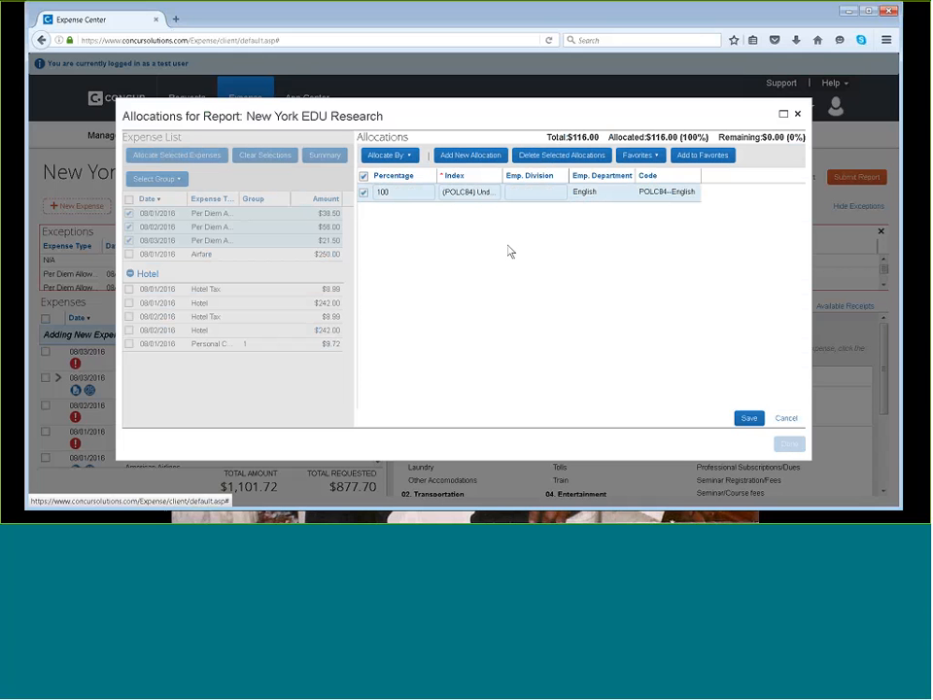
key("Tab")
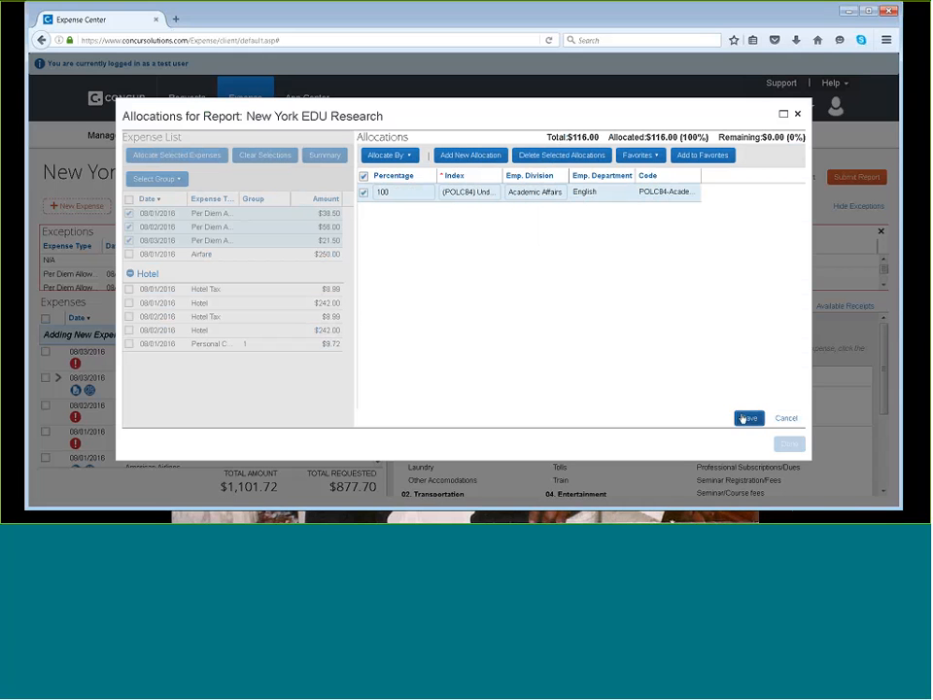
left_click(747, 418)
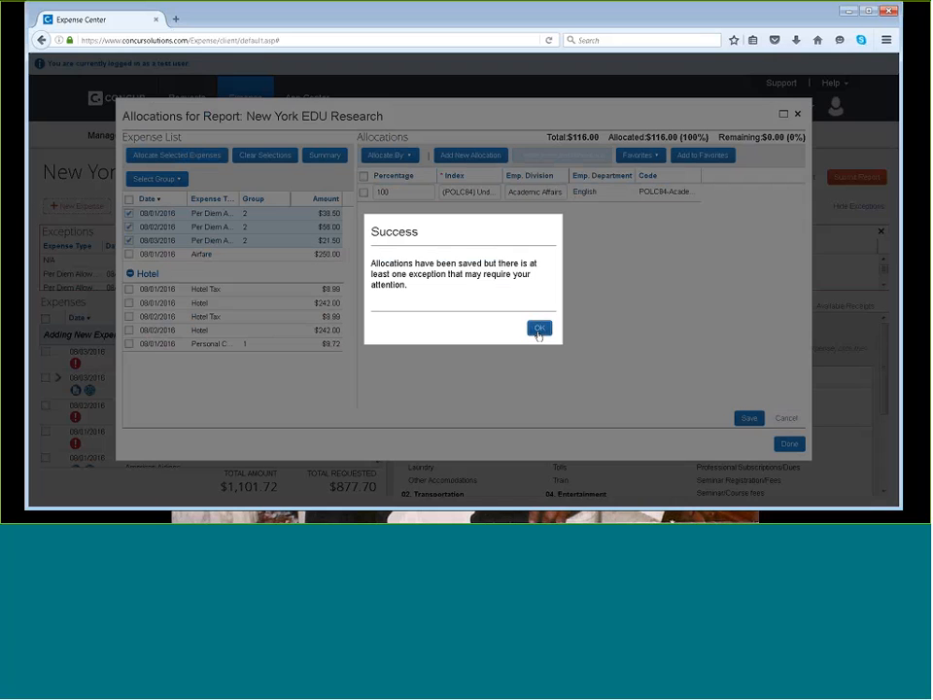
left_click(538, 328)
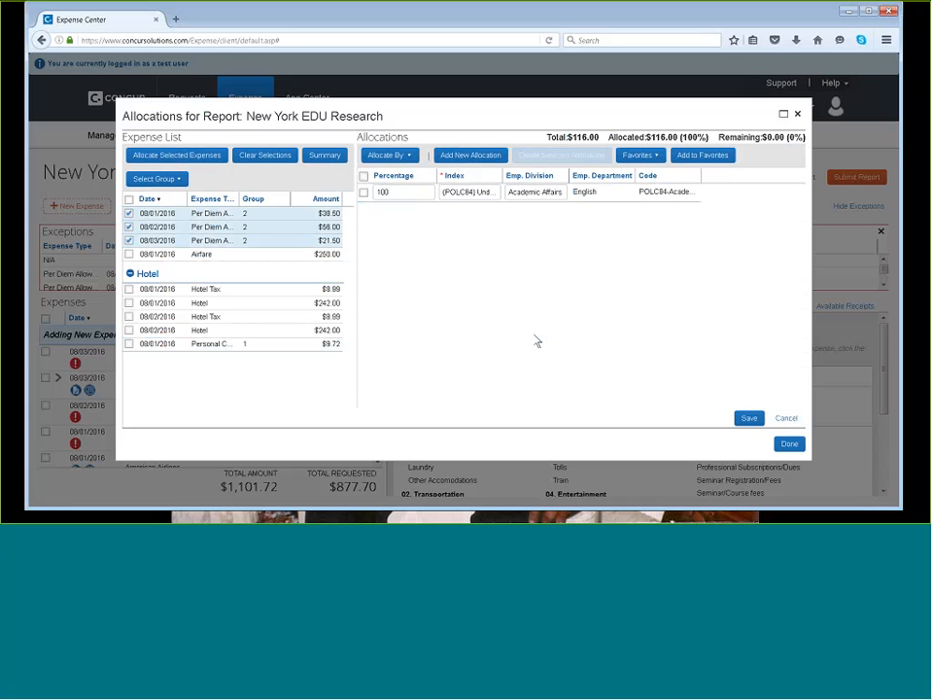
left_click(788, 443)
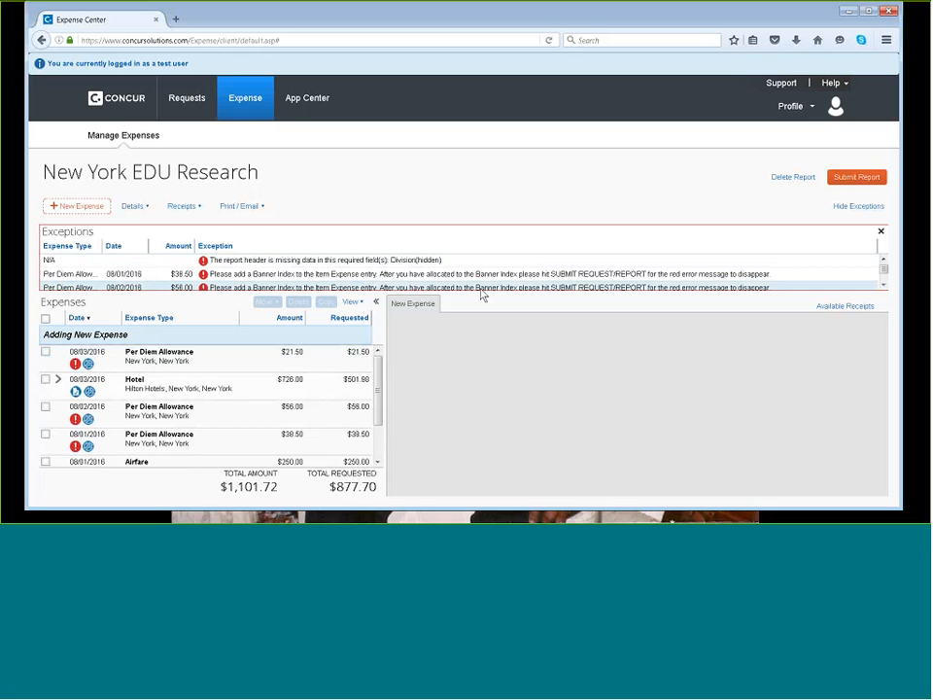
Hide the exceptions and submit the New York EDU Research report, accepting the User Electronic Agreement and closing the submission summary.
left_click(855, 207)
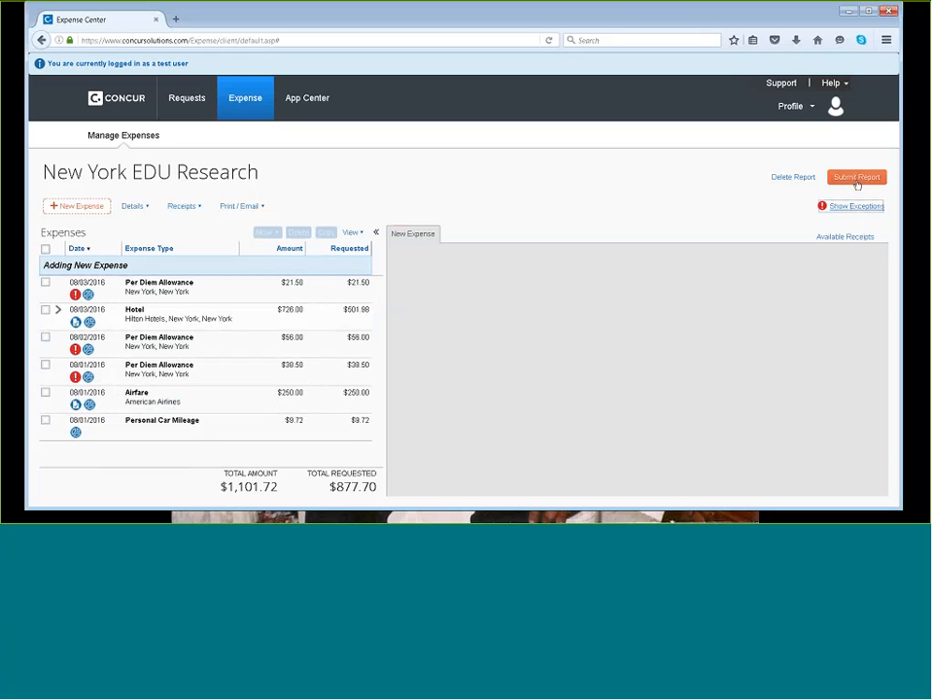
left_click(857, 185)
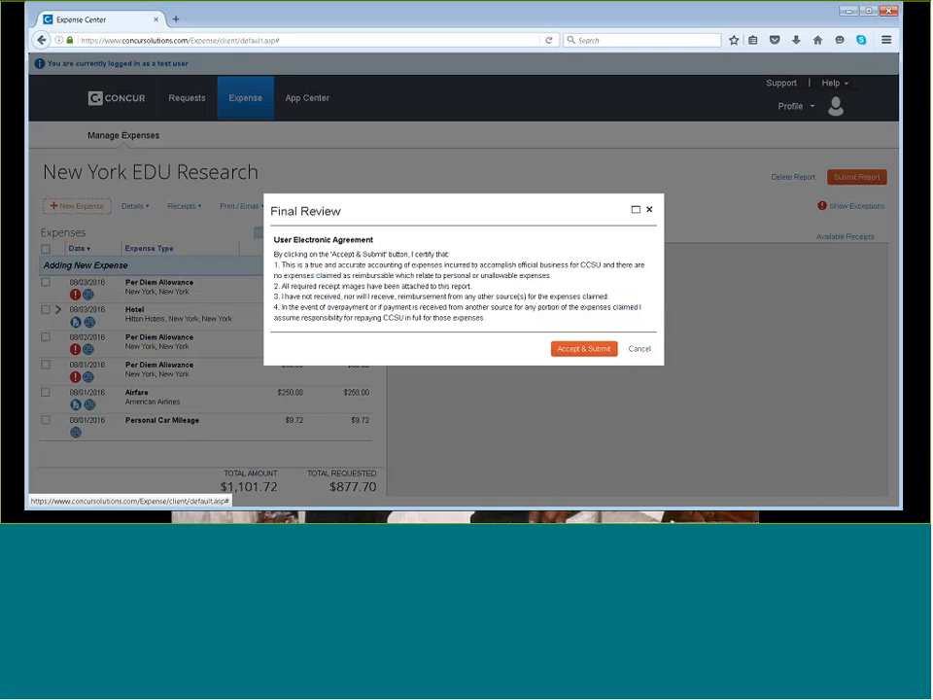
left_click(583, 347)
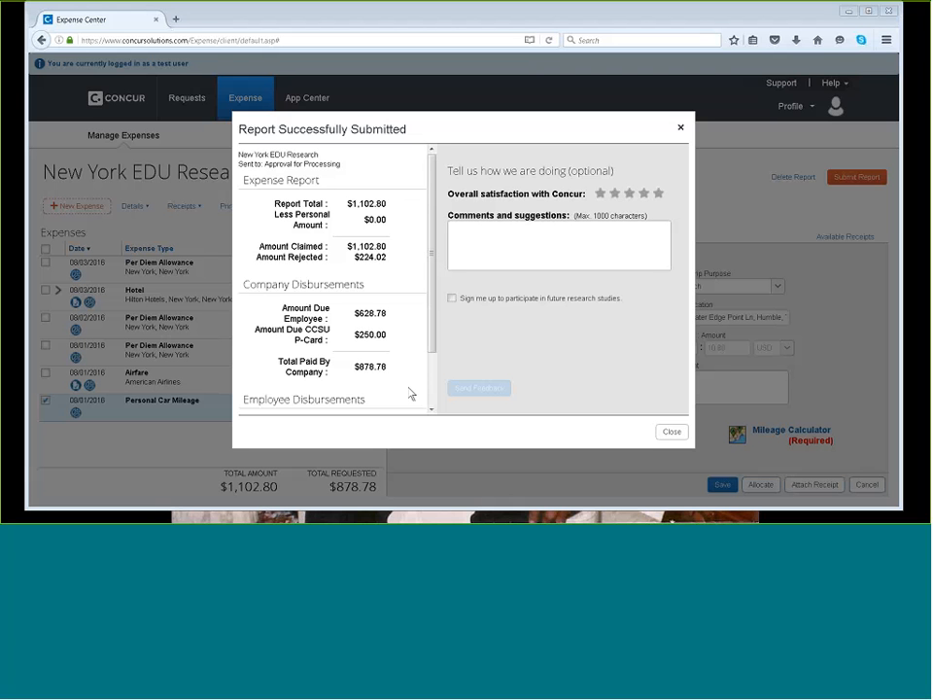
left_click(672, 432)
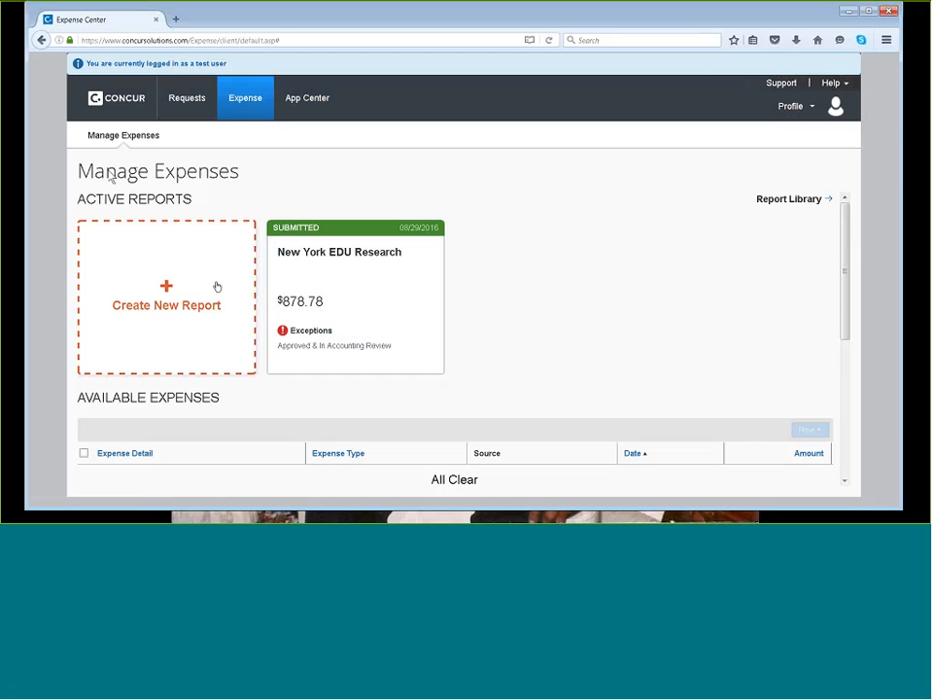
Look over the submitted New York EDU Research report with exceptions hidden, and check the Report Library from Manage Expenses.
left_click(342, 281)
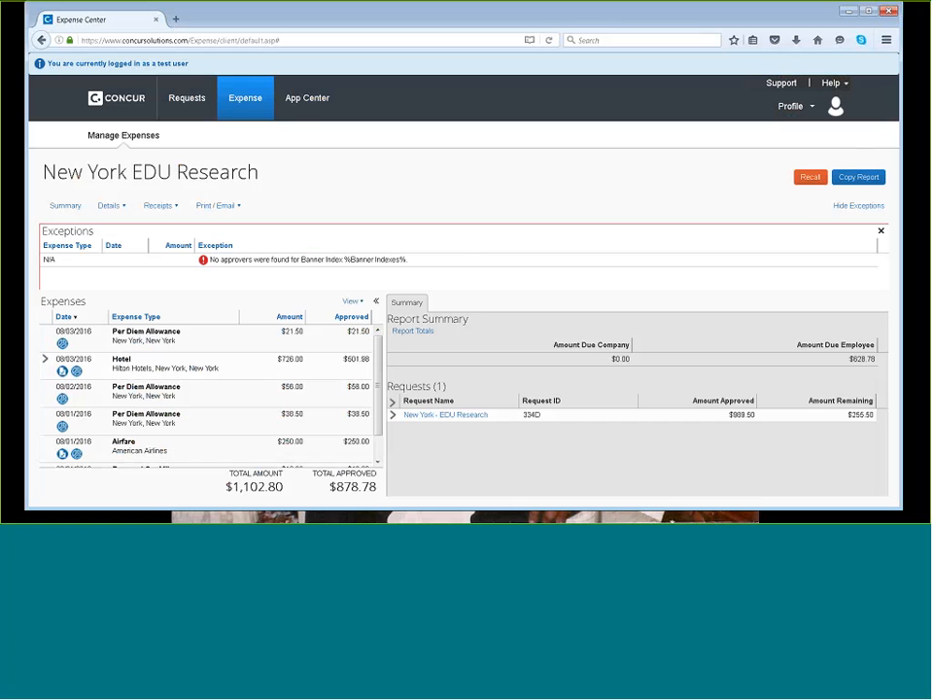
left_click(858, 206)
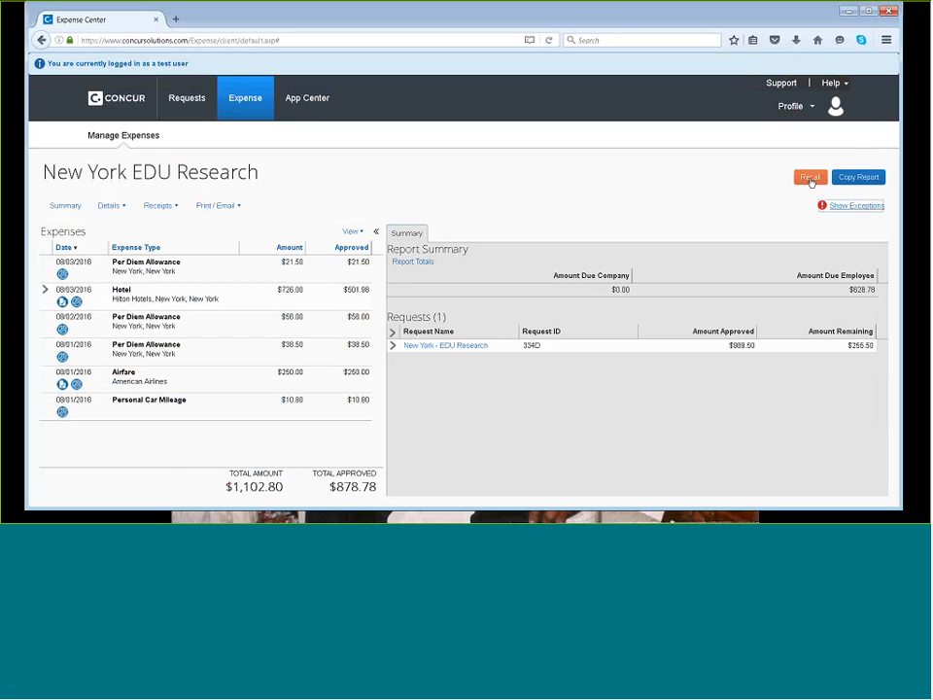
left_click(246, 109)
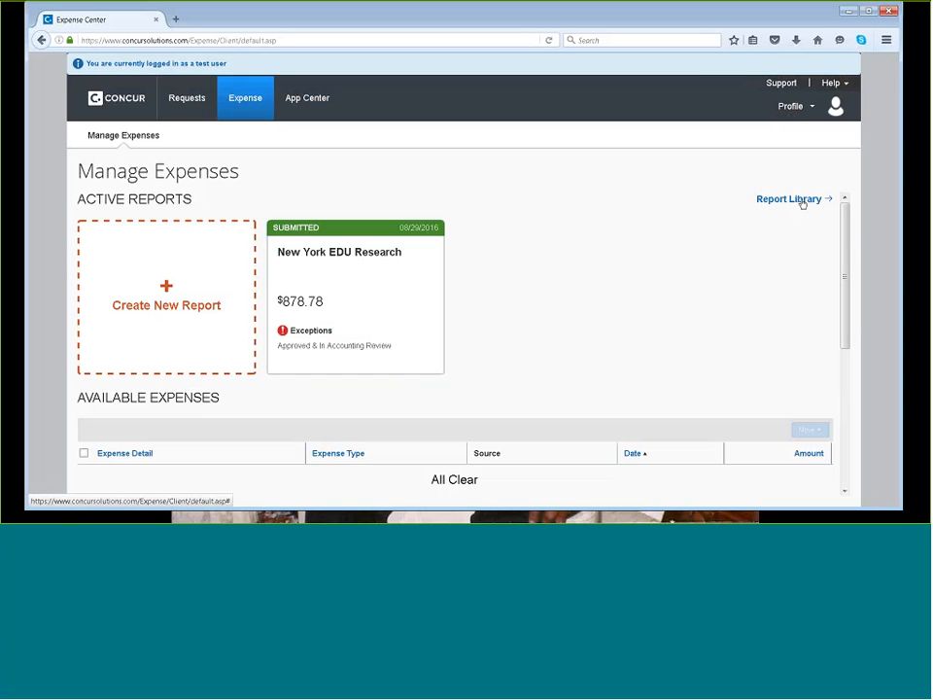
left_click(802, 200)
left_click(66, 222)
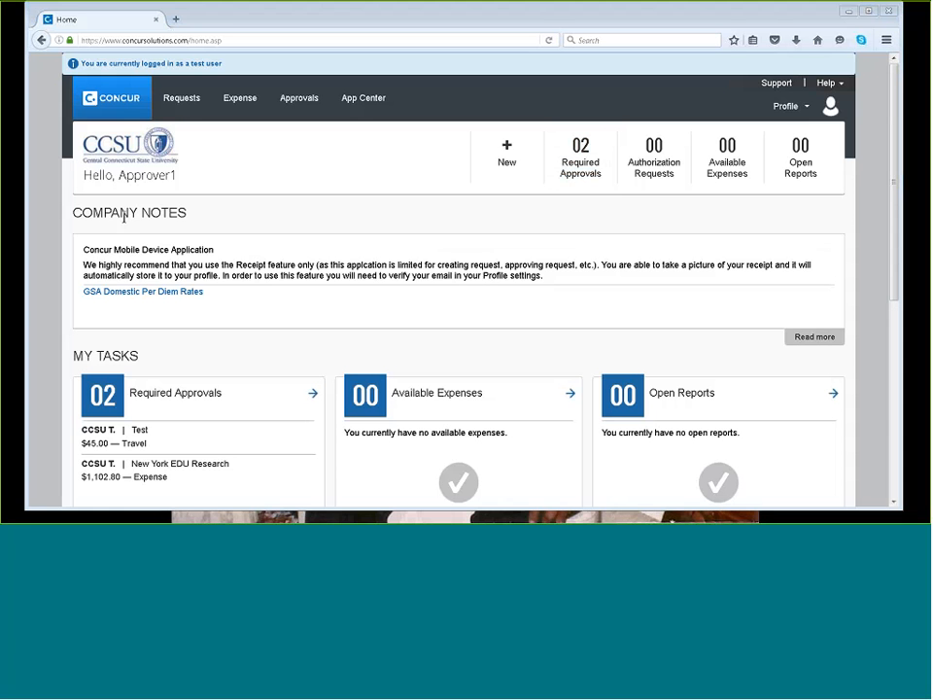
As the approver, open the New York EDU Research report from the required approvals and hide its exceptions.
left_click(586, 180)
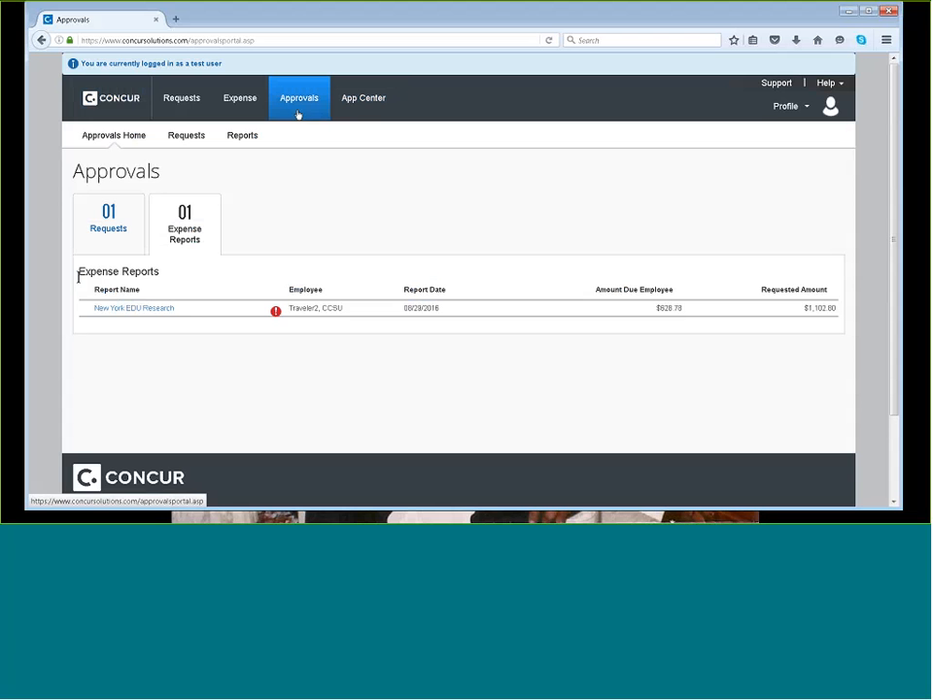
left_click_drag(78, 276, 195, 278)
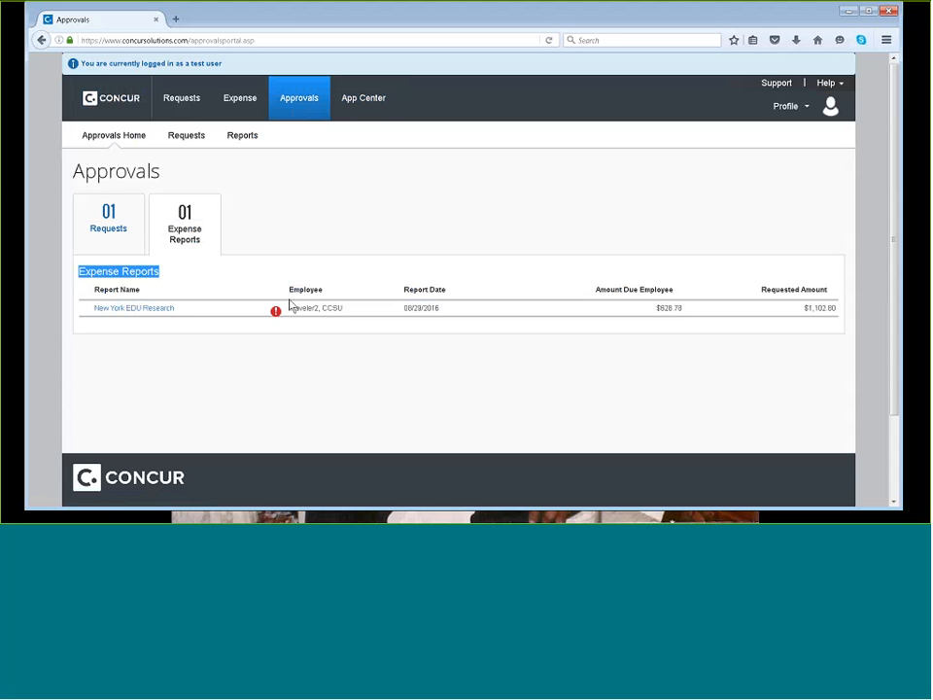
left_click(130, 310)
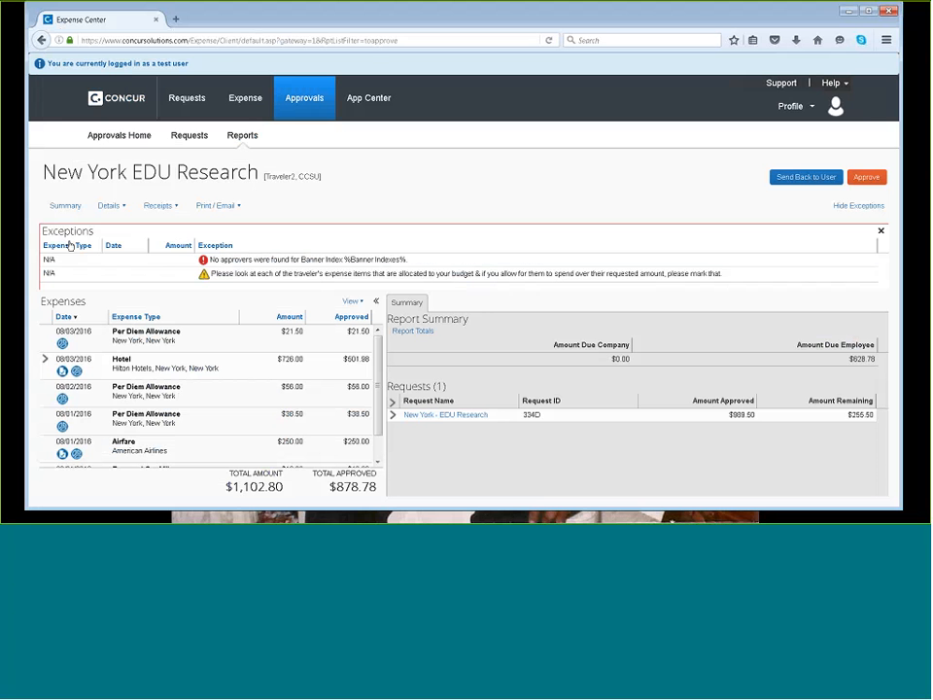
left_click(859, 206)
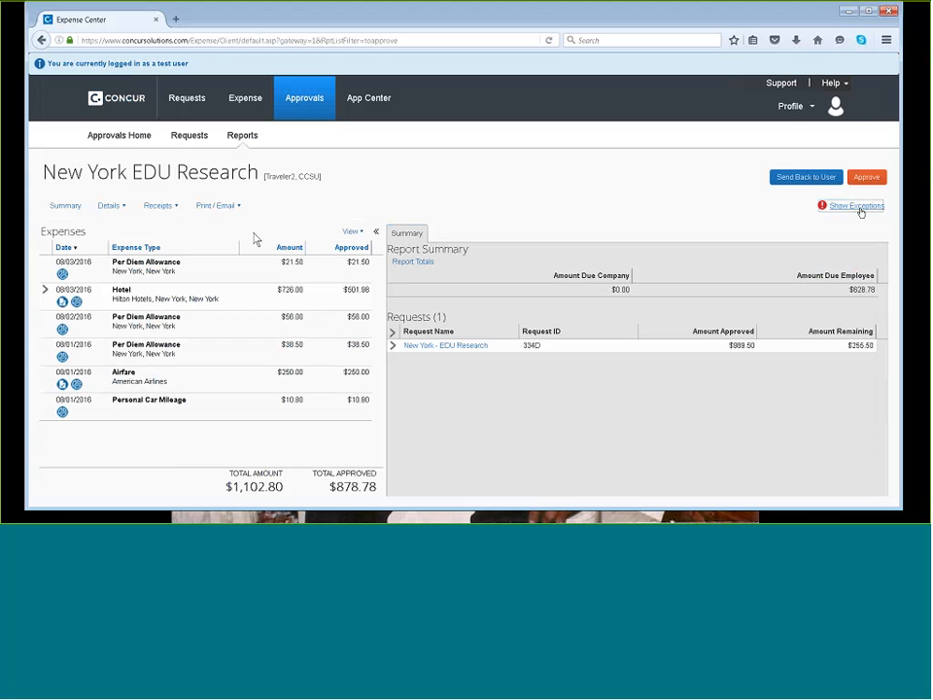
Examine the 08/03/2016 Per Diem Allowance, the Hotel itemizations with the 08/01/2016 allocation, and the Hotel receipt.
left_click(136, 276)
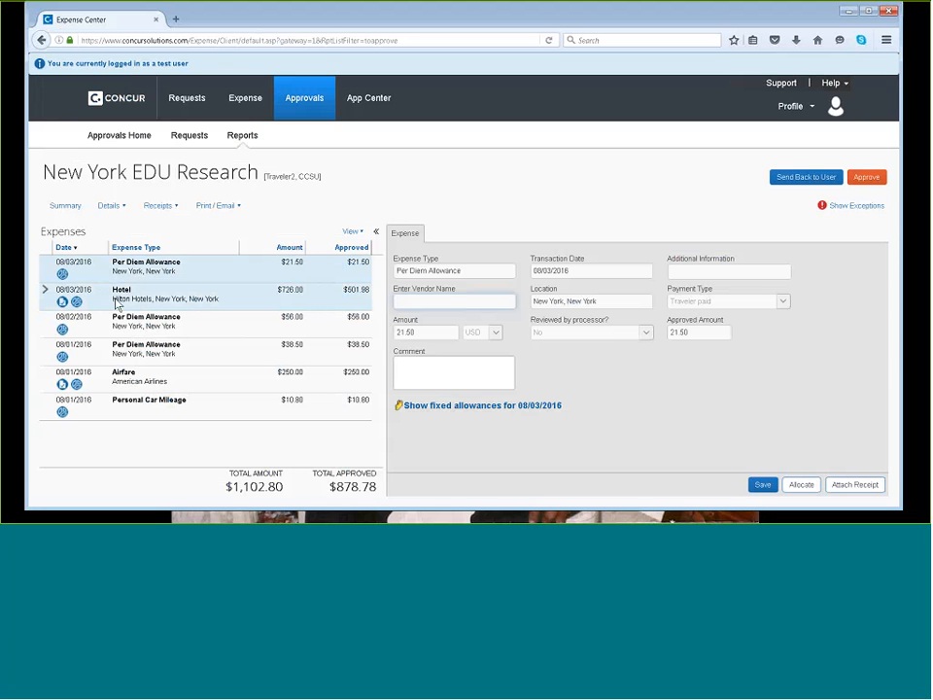
left_click(46, 291)
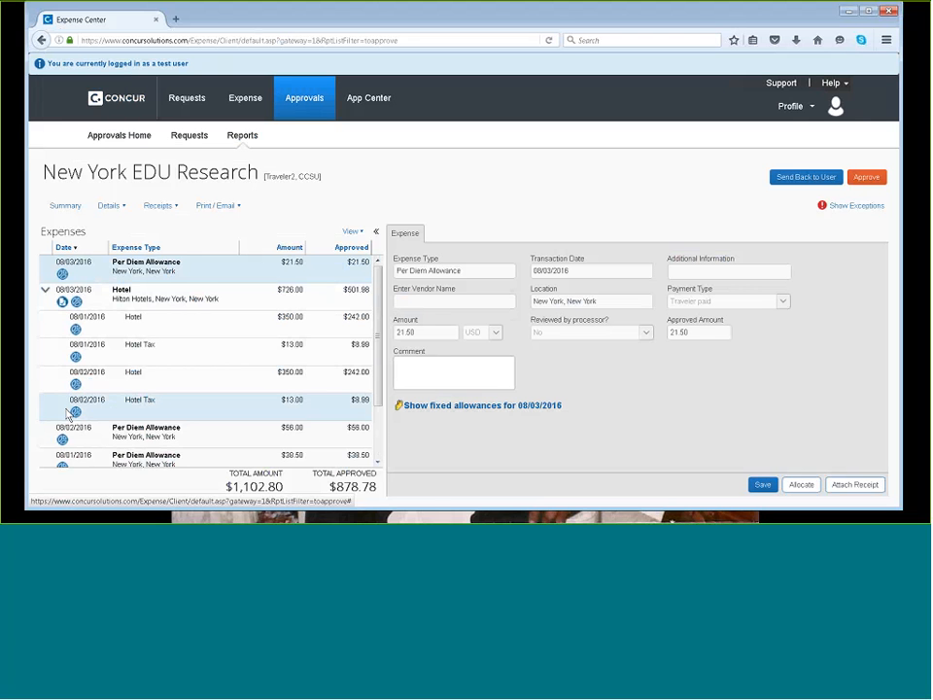
left_click(76, 330)
left_click(77, 332)
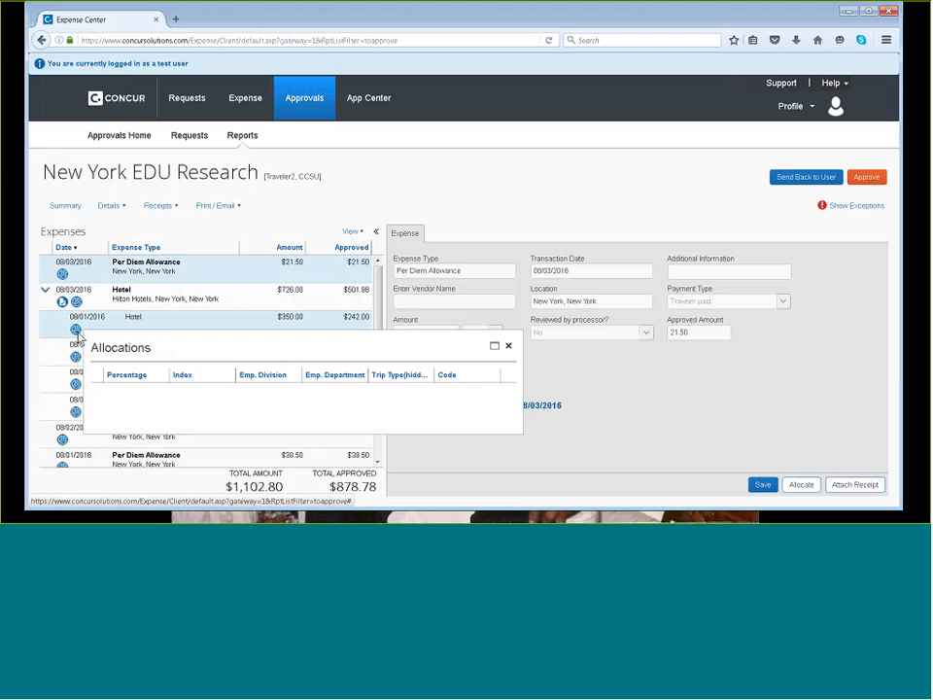
left_click(44, 292)
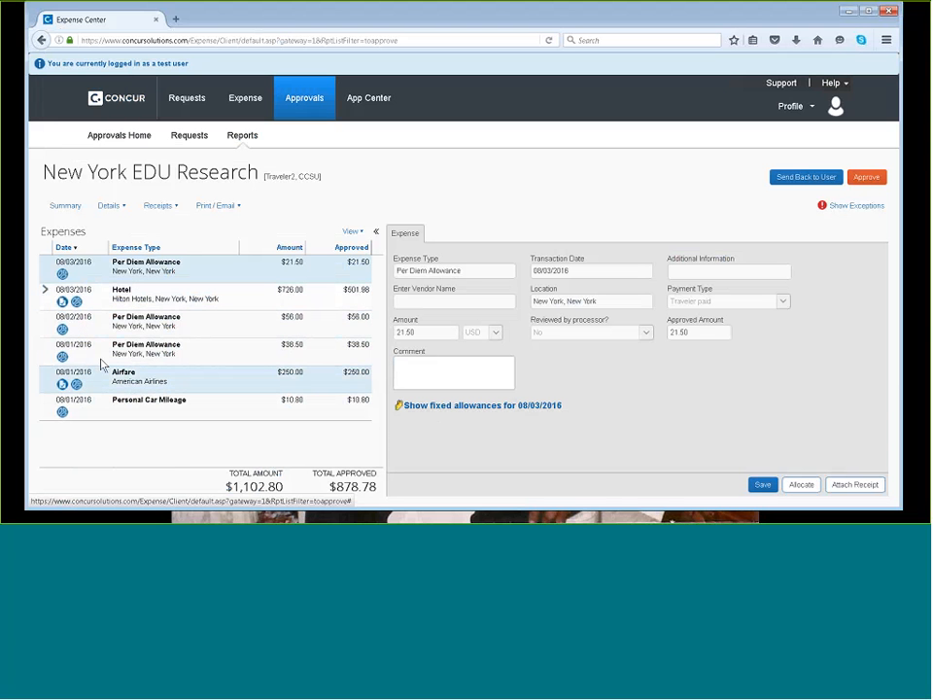
left_click(63, 302)
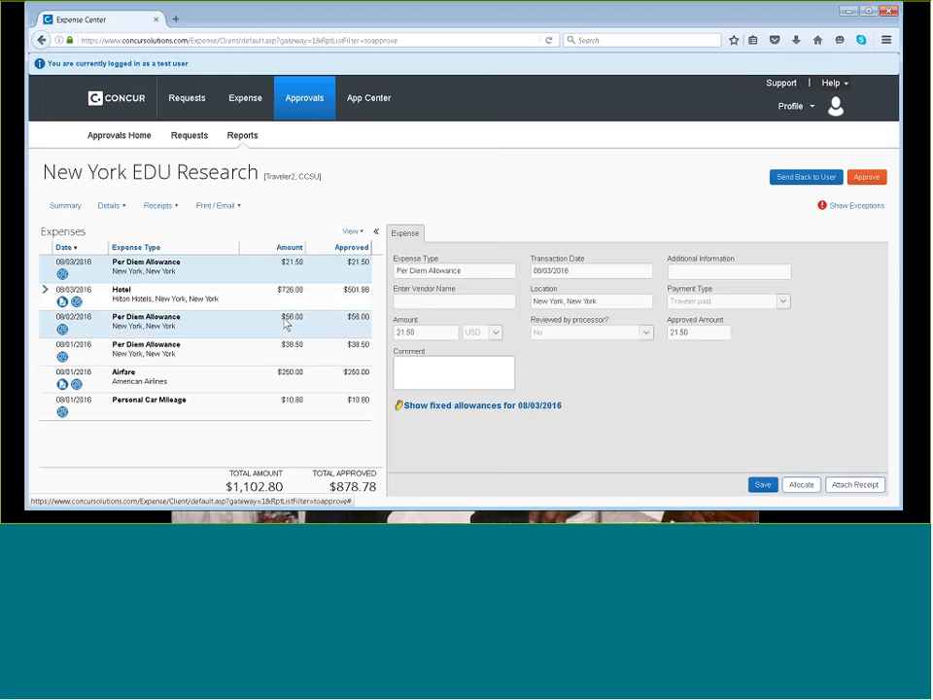
Review the Personal Car Mileage expense's details, including the Mileage Calculator option, and save the expense.
left_click(156, 409)
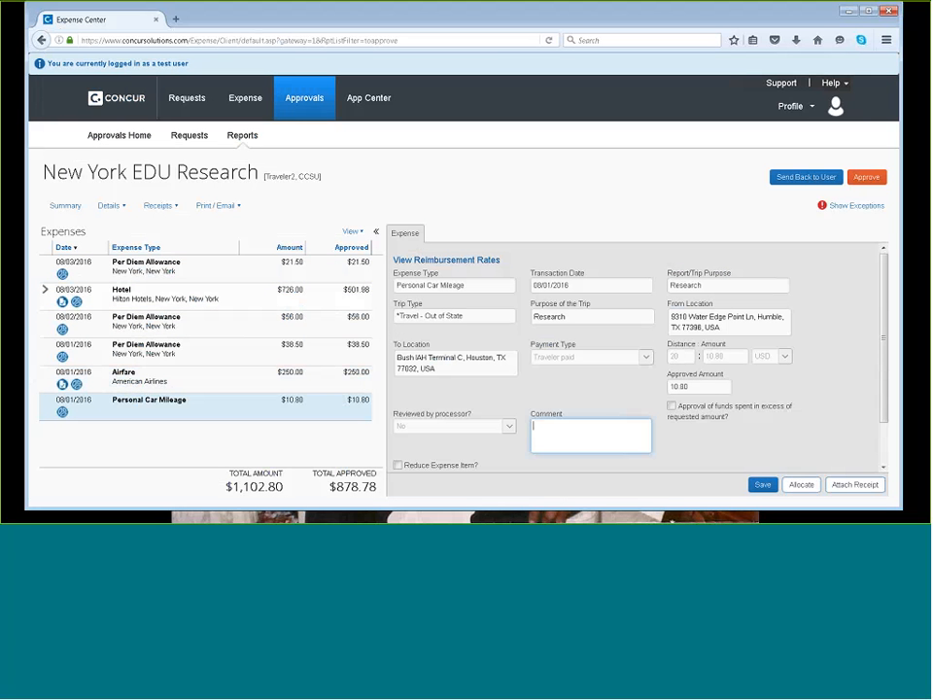
scroll(580, 360, "down", 1)
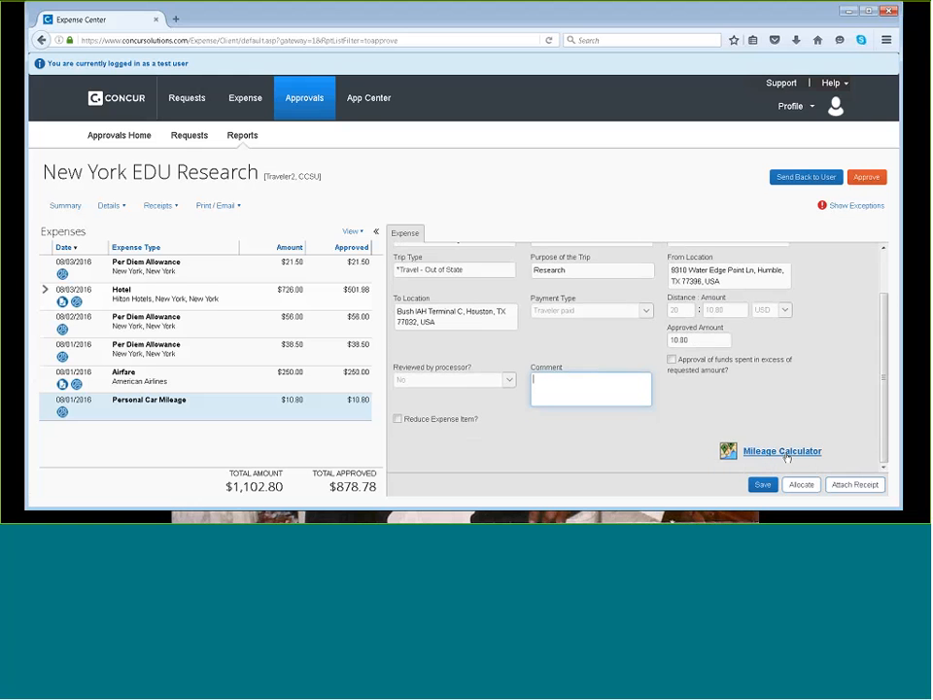
scroll(786, 451, "up", 1)
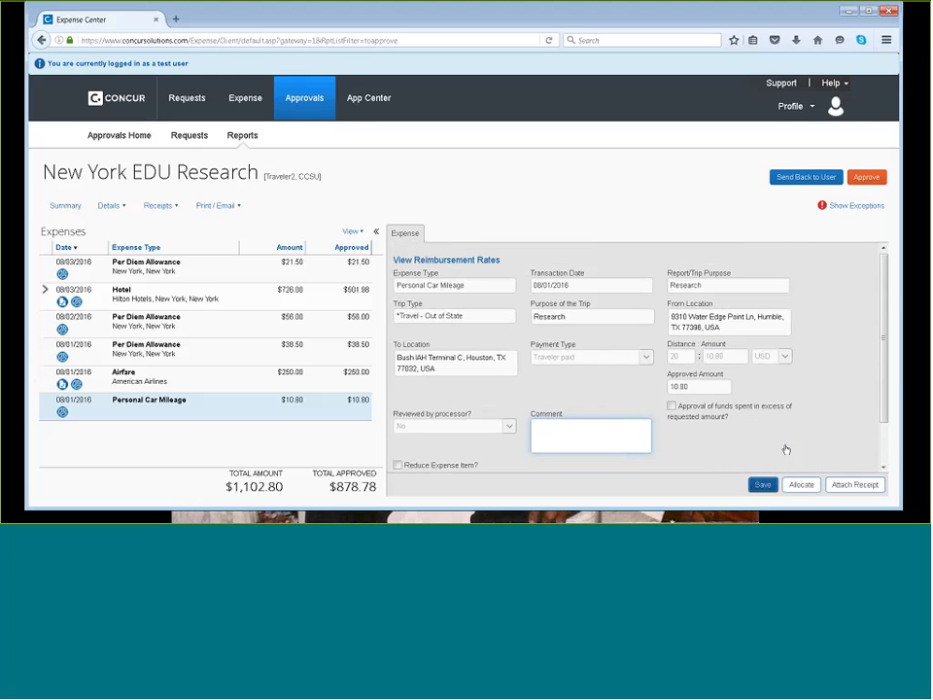
left_click(764, 484)
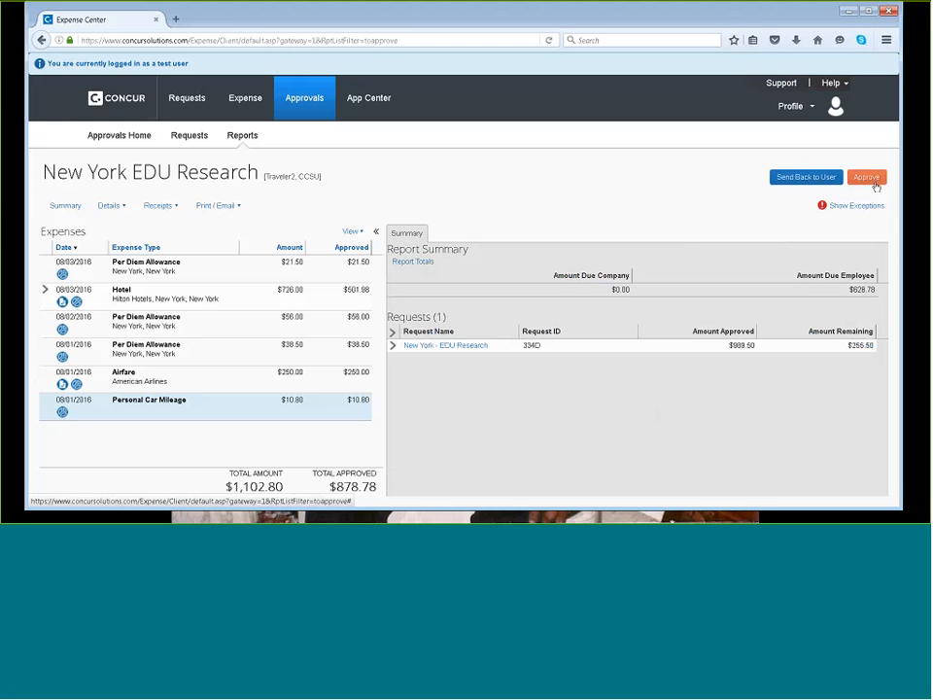
Send the New York EDU Research report back to the employee with the comment "Please correct the receipt image for American Airlines".
left_click(807, 180)
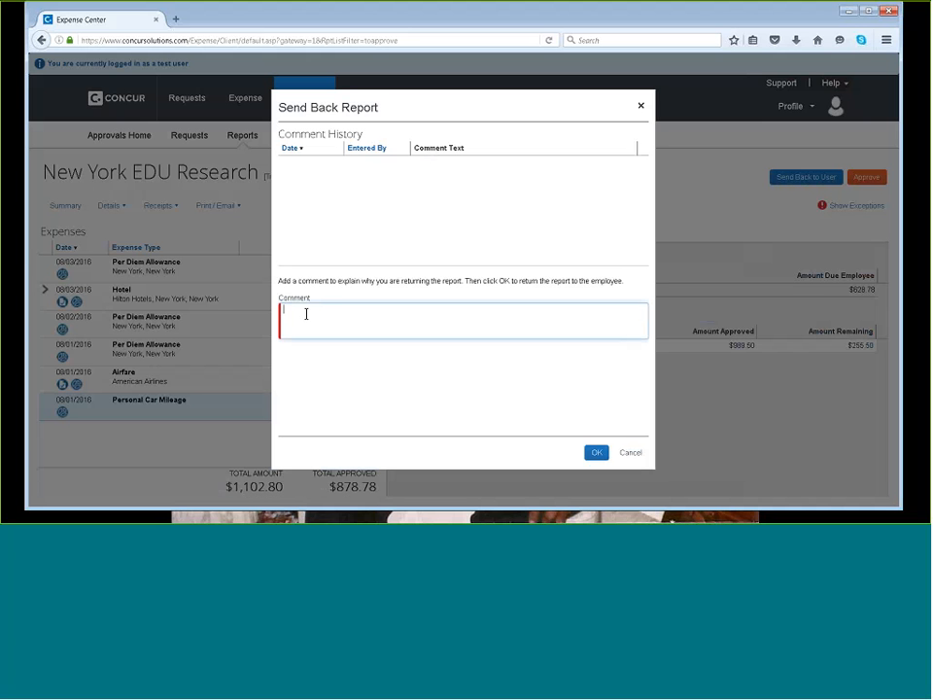
left_click(630, 452)
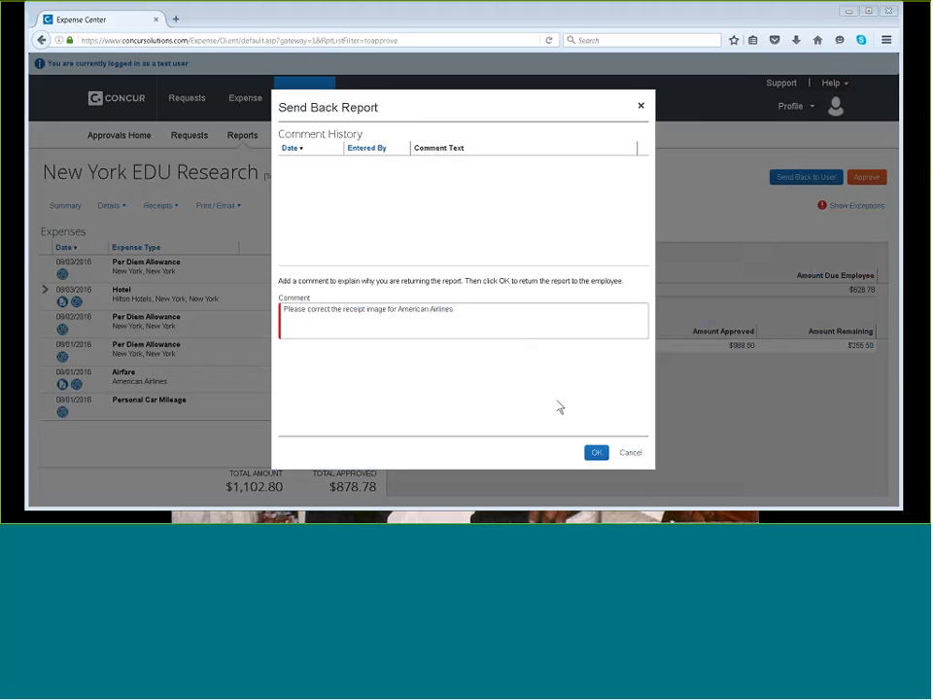
left_click_drag(457, 309, 282, 308)
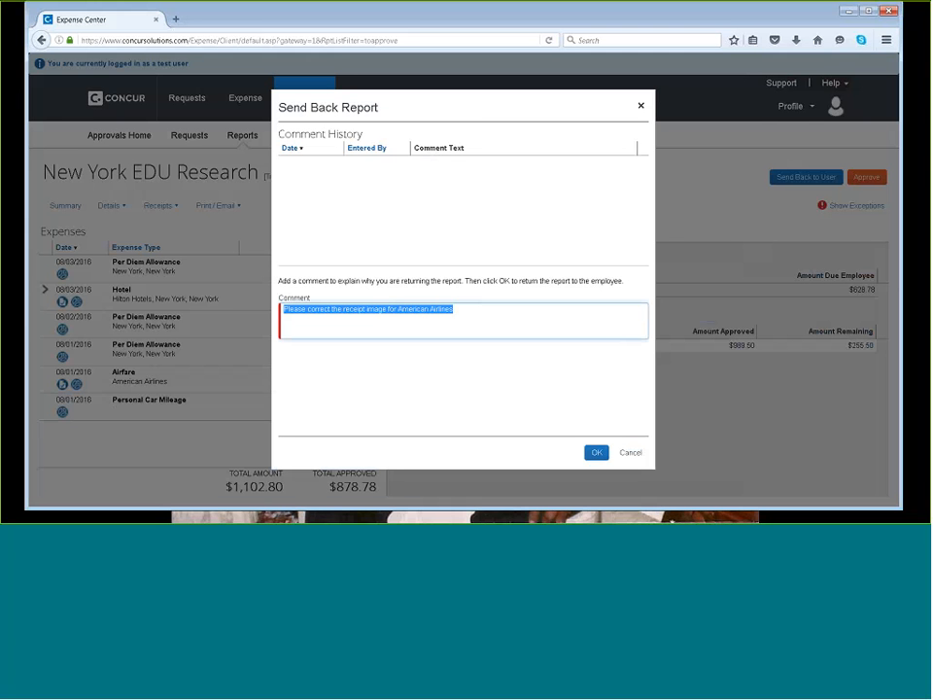
left_click(597, 453)
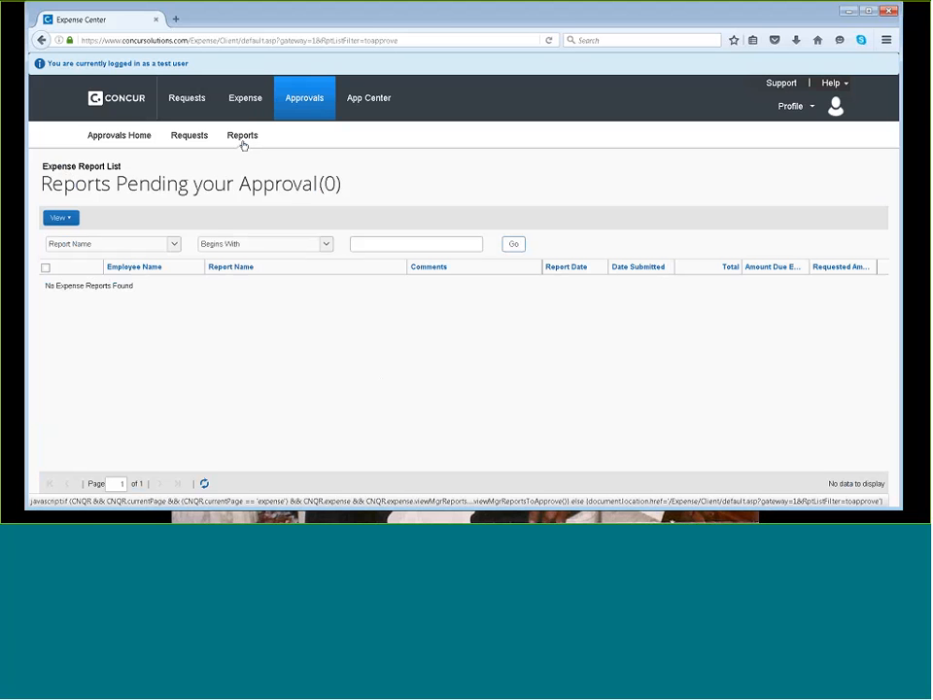
Review the view options for previously approved reports and the search criteria available in the approver's expense report list.
left_click(58, 218)
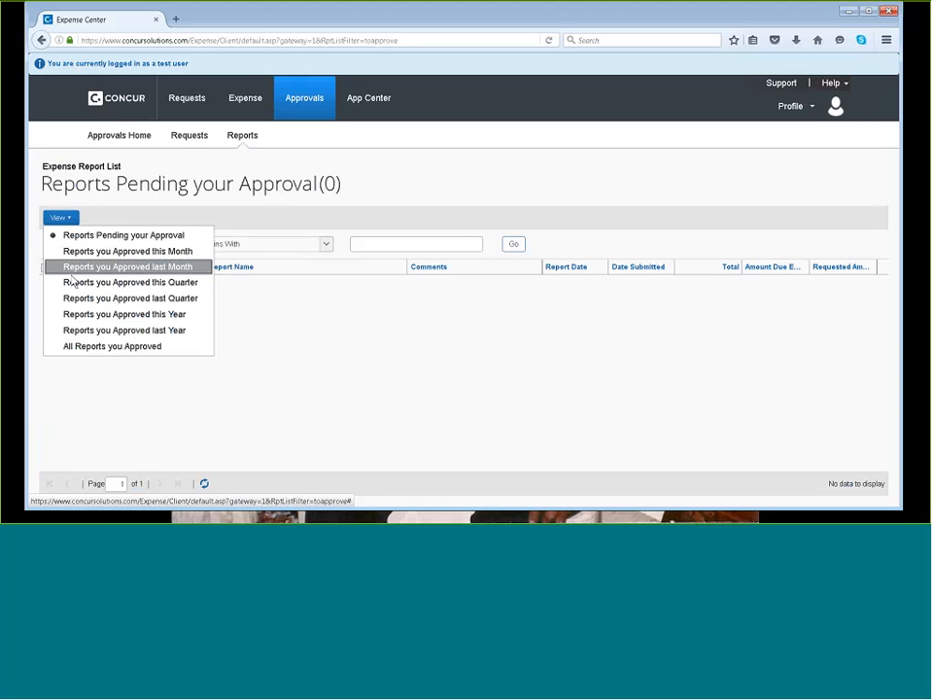
left_click(125, 217)
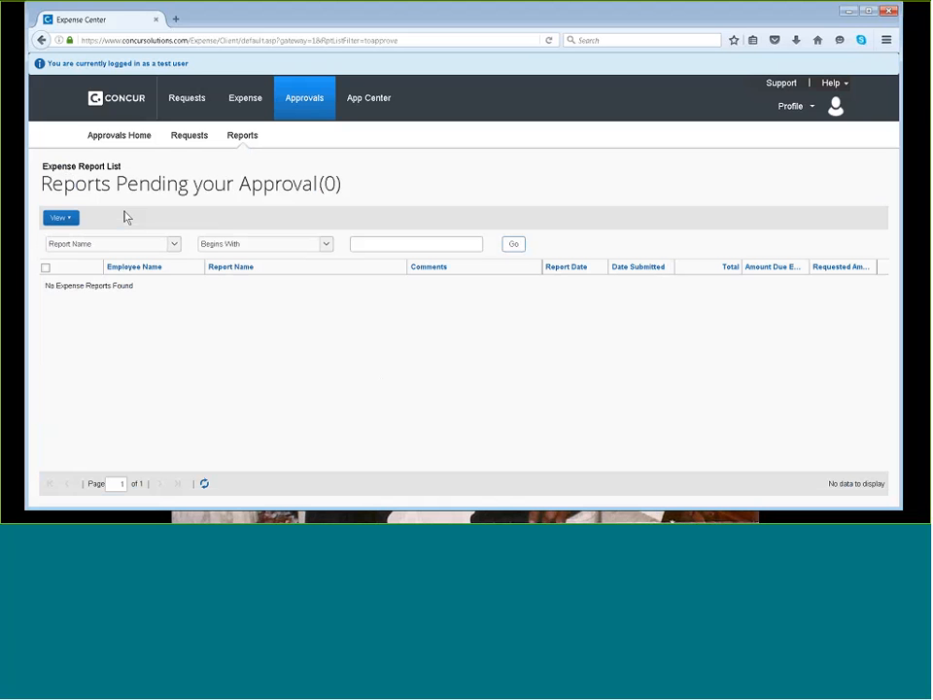
left_click(175, 243)
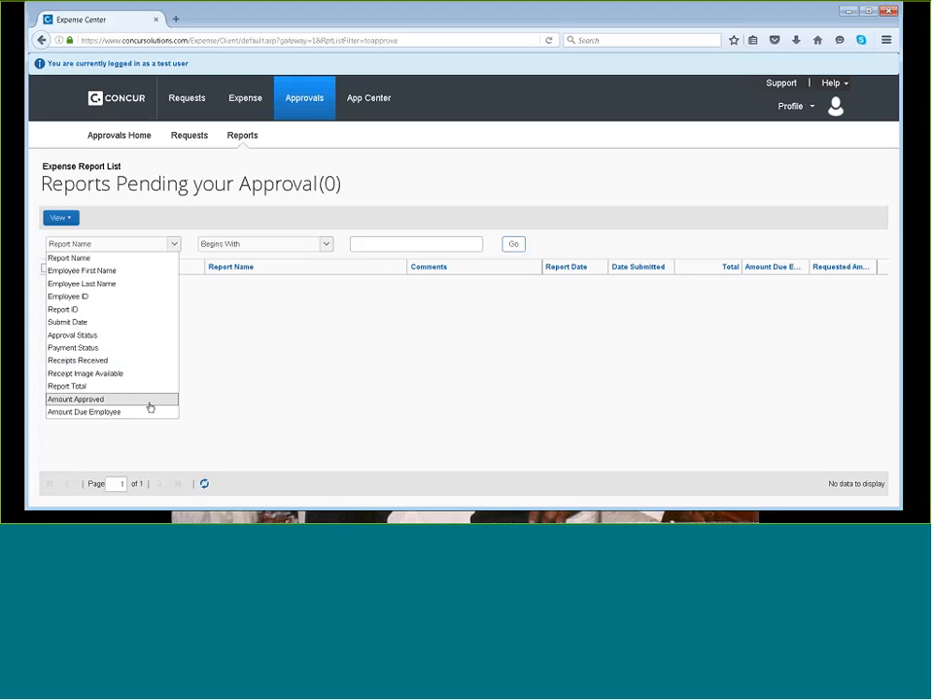
left_click(365, 210)
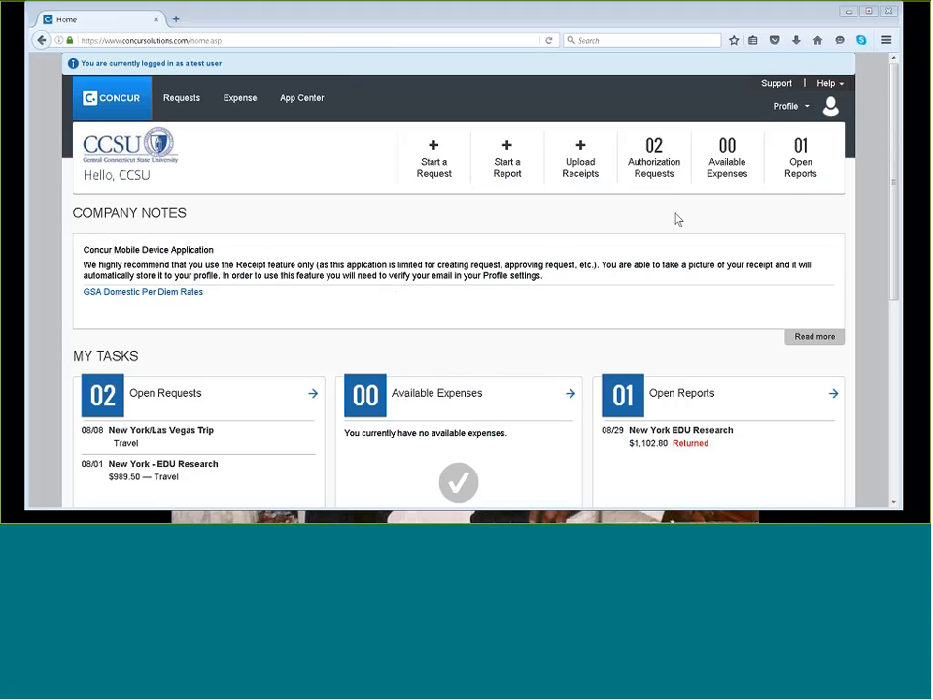
As the employee, open the returned New York EDU Research report from the open reports.
left_click(801, 182)
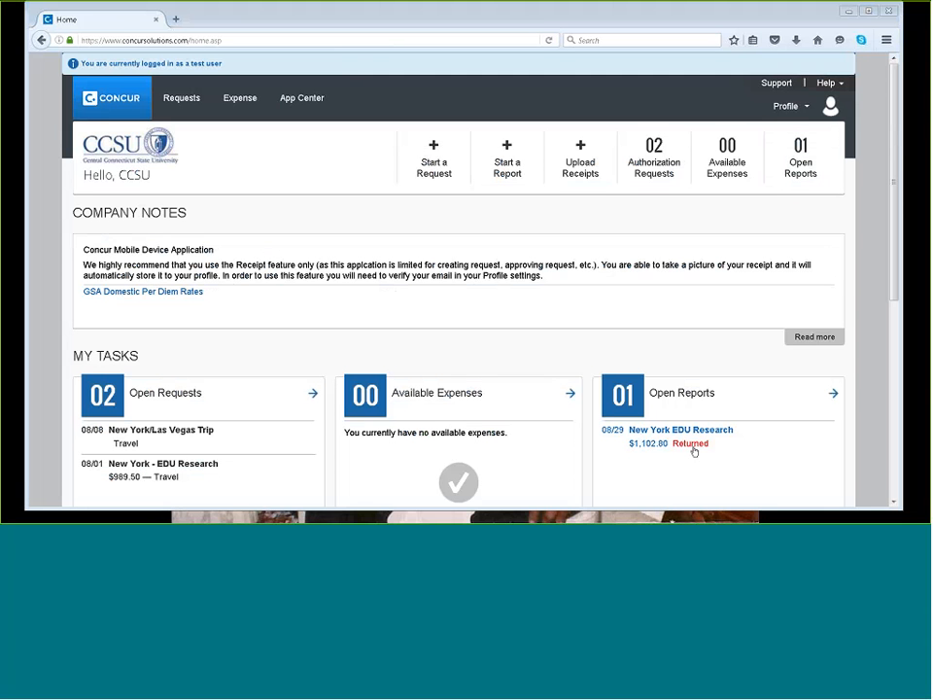
left_click(803, 181)
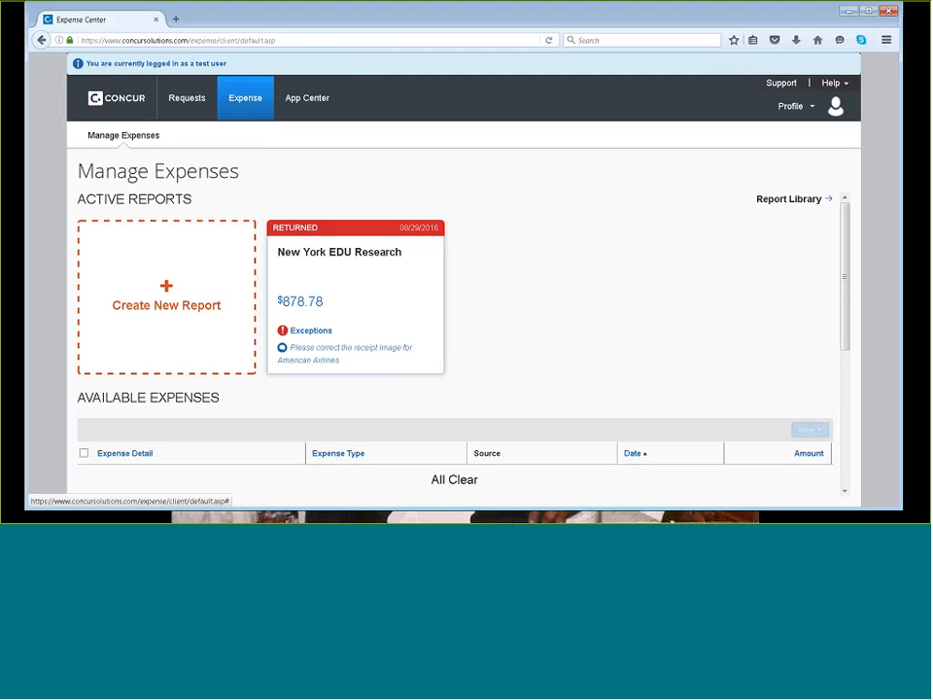
left_click(348, 291)
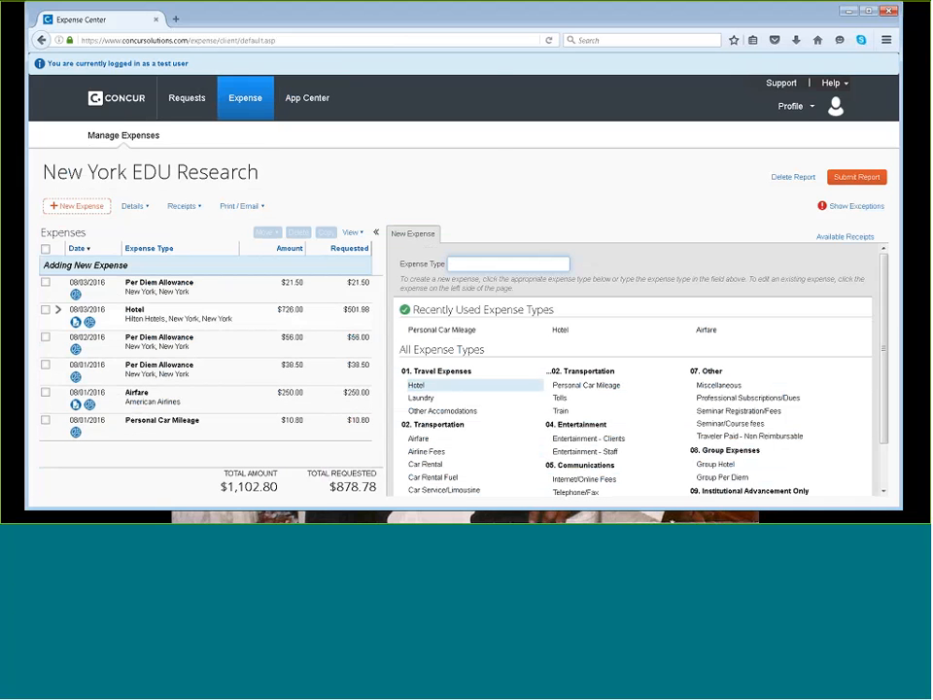
Detach the receipt image from the 08/01/2016 American Airlines Airfare expense.
mouse_move(76, 405)
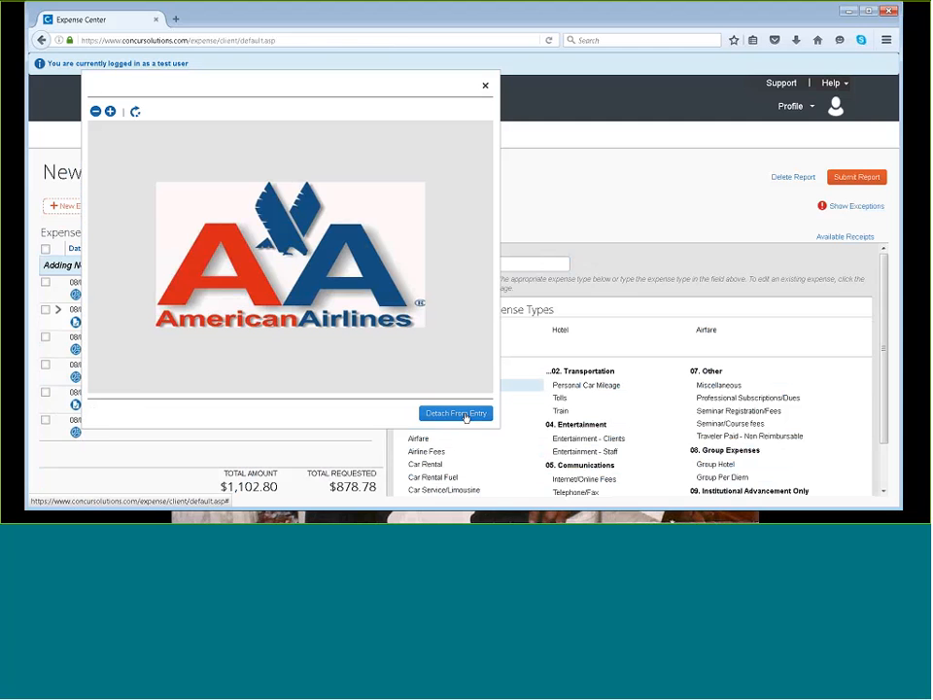
left_click(455, 413)
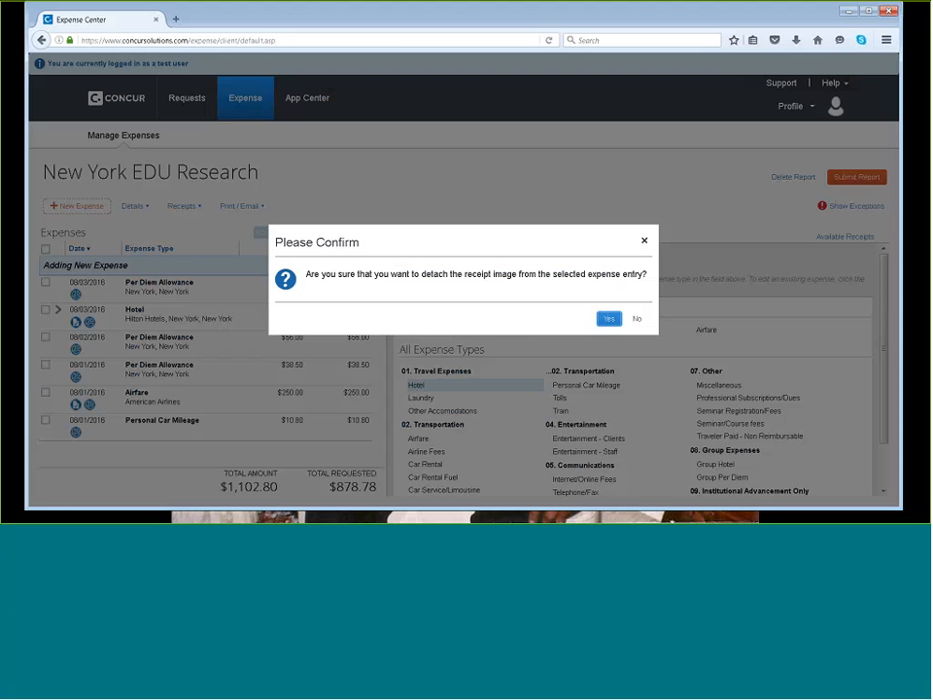
left_click(608, 318)
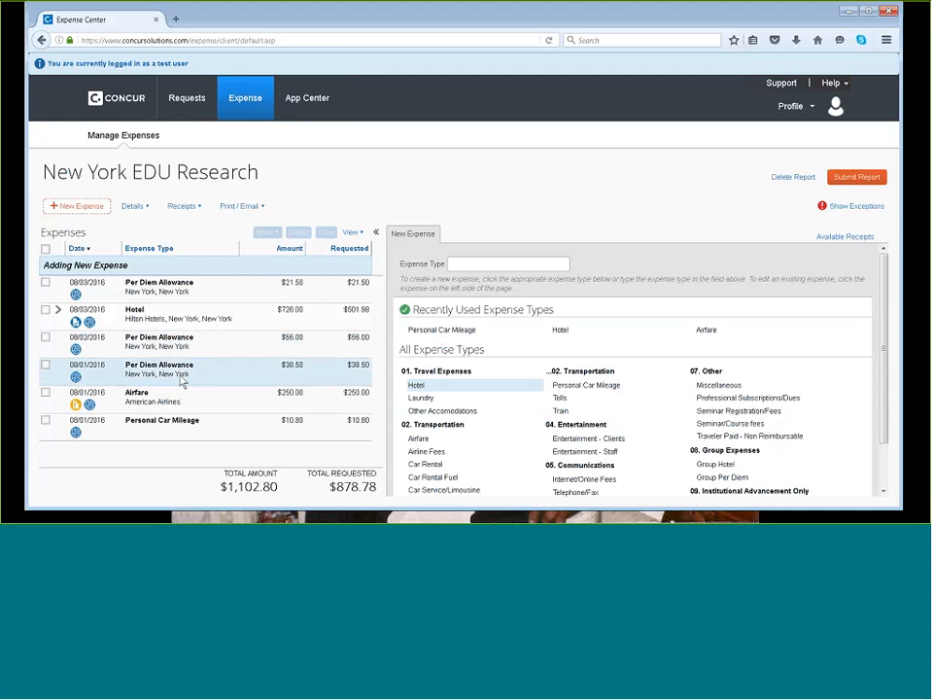